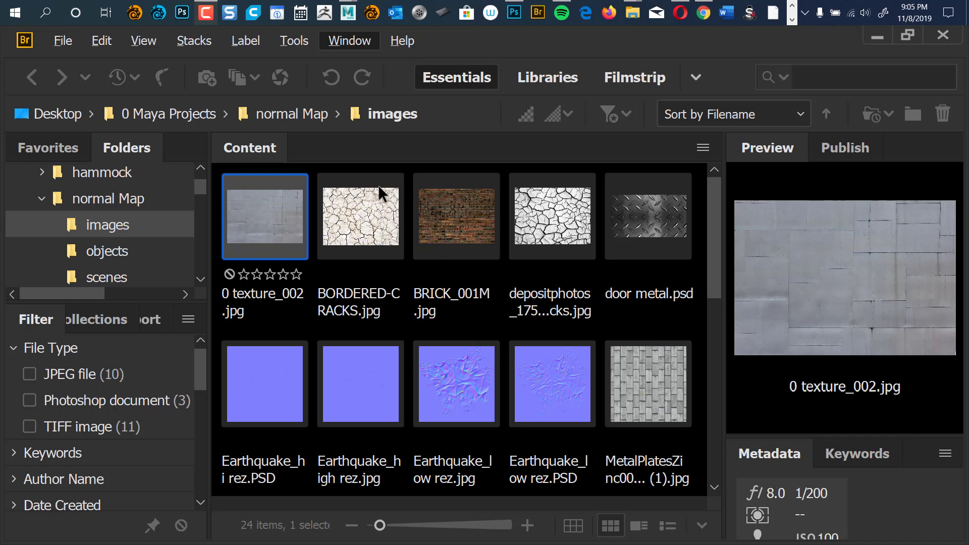
- Preview BORDERED-CRACKS.jpg and look through the other texture images in the images folder
left_click(368, 209)
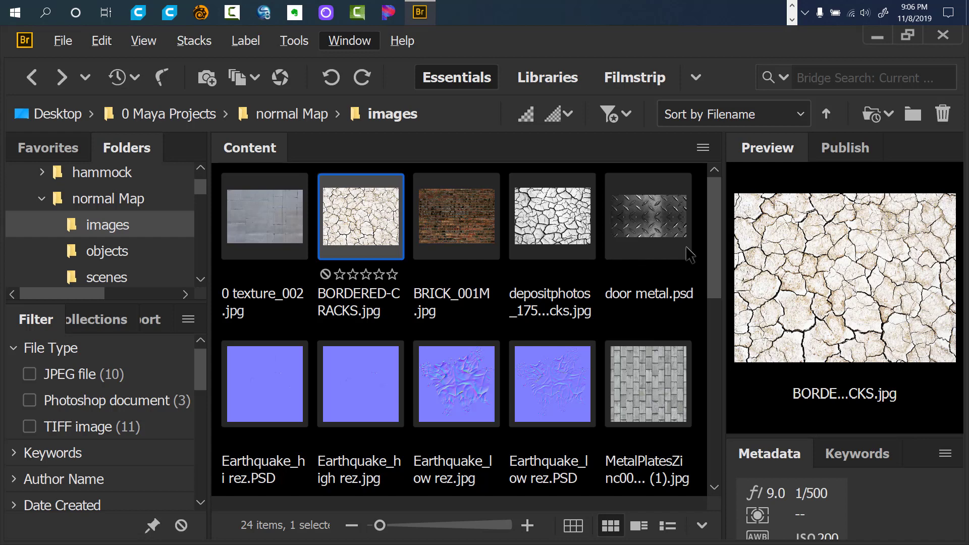
left_click_drag(714, 238, 693, 271)
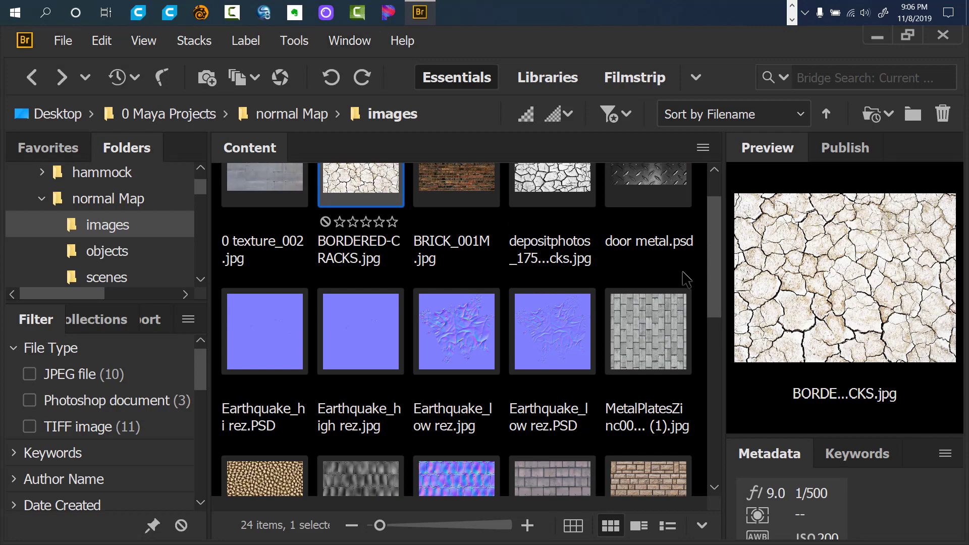
- Switch to Maya and start a new scene, discarding the changes to the open sword scene
key("alt+Tab")
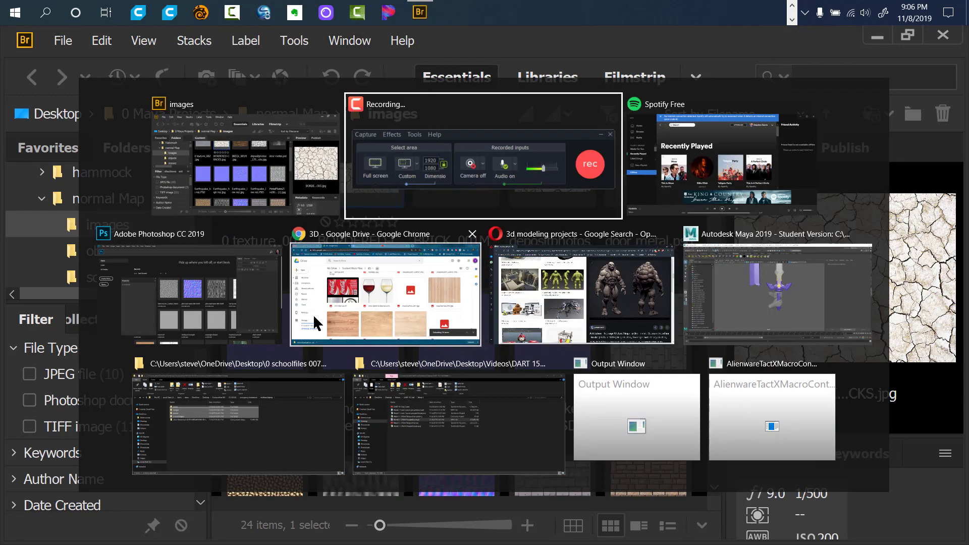
left_click(751, 306)
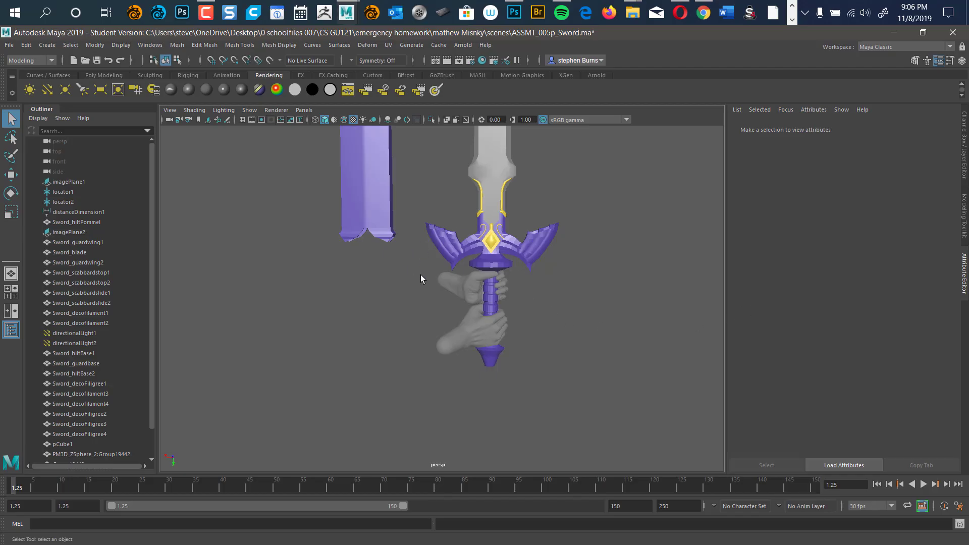
left_click(10, 45)
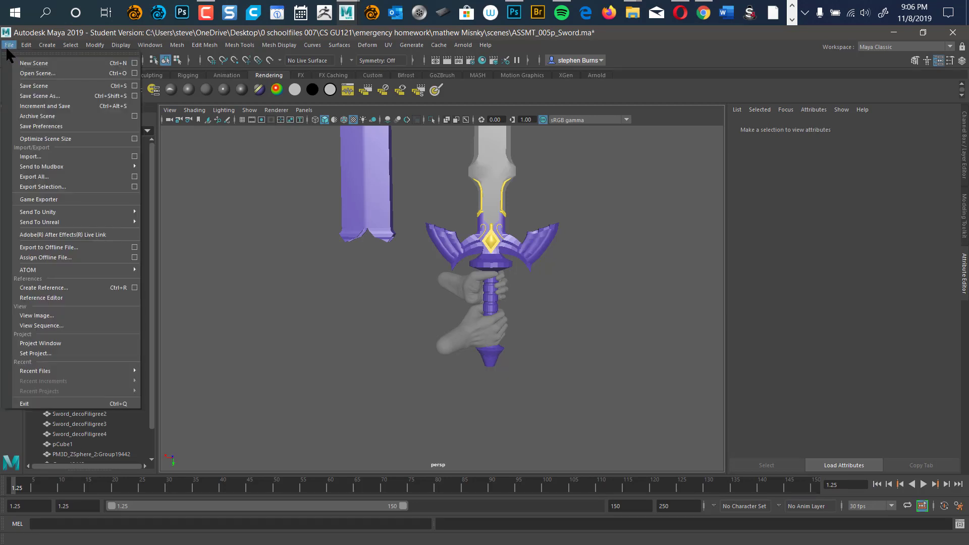
left_click(26, 58)
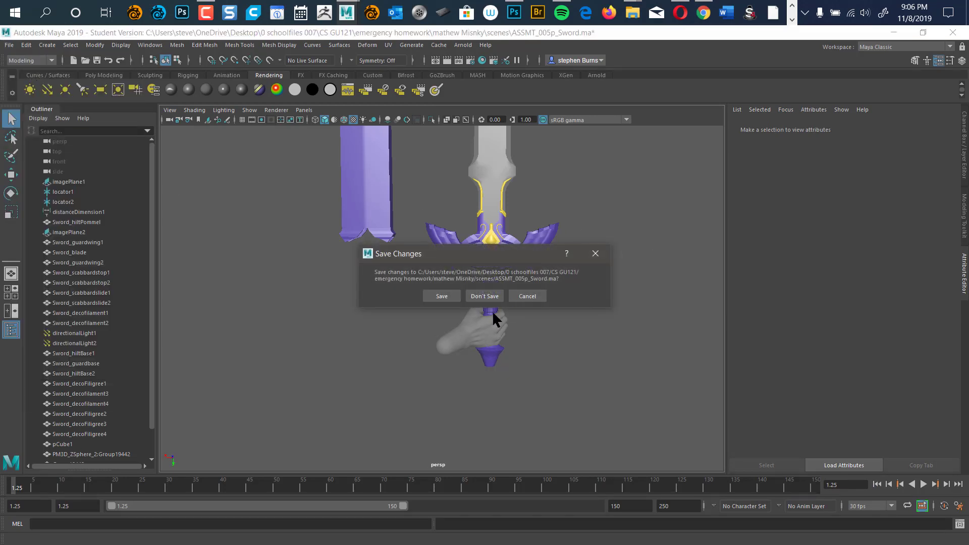
left_click(486, 297)
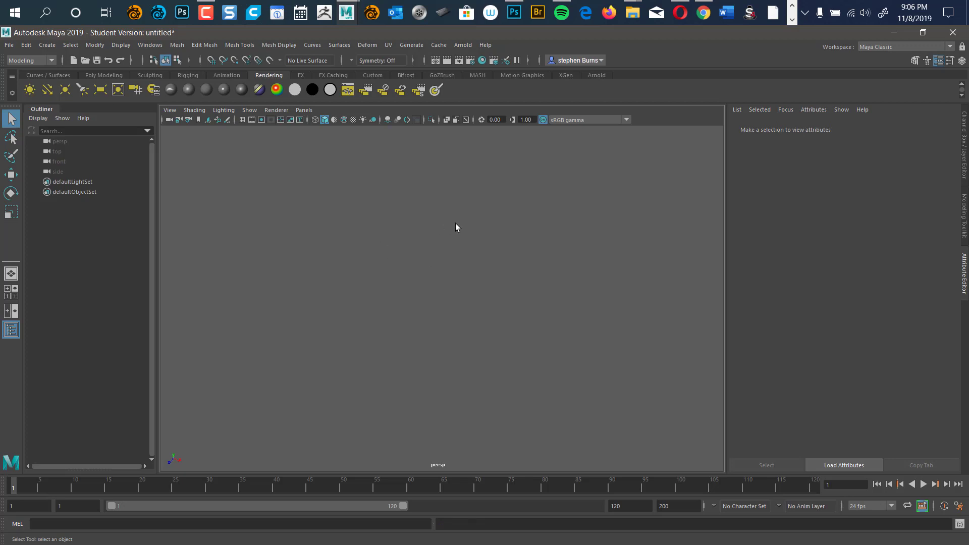
- Create a polygon plane and frame it in the perspective view at a low angle
right_click(471, 243, "shift")
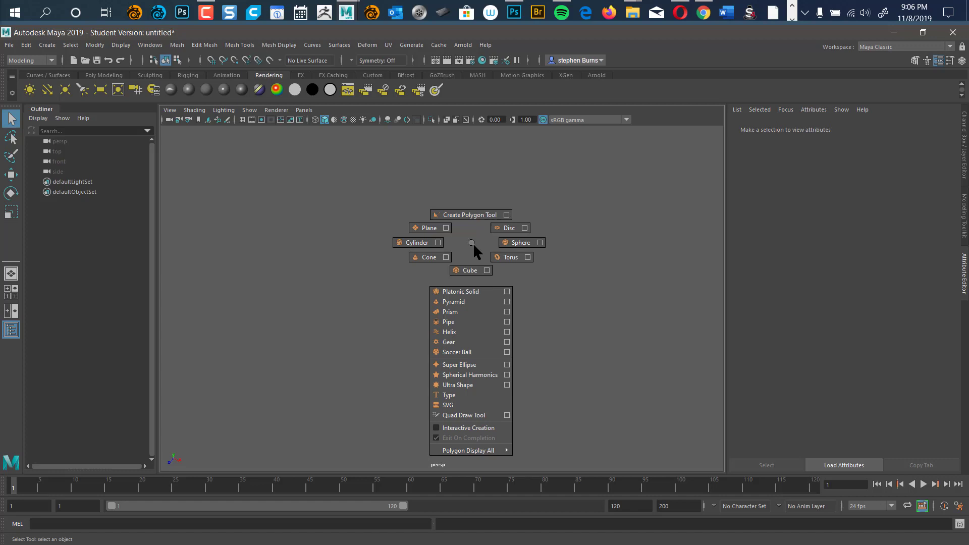
left_click(426, 230)
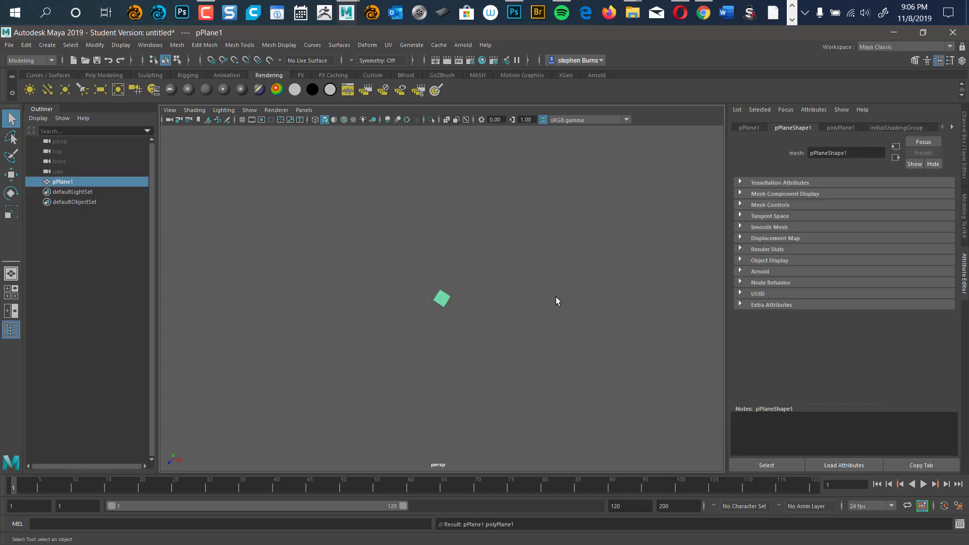
key("f")
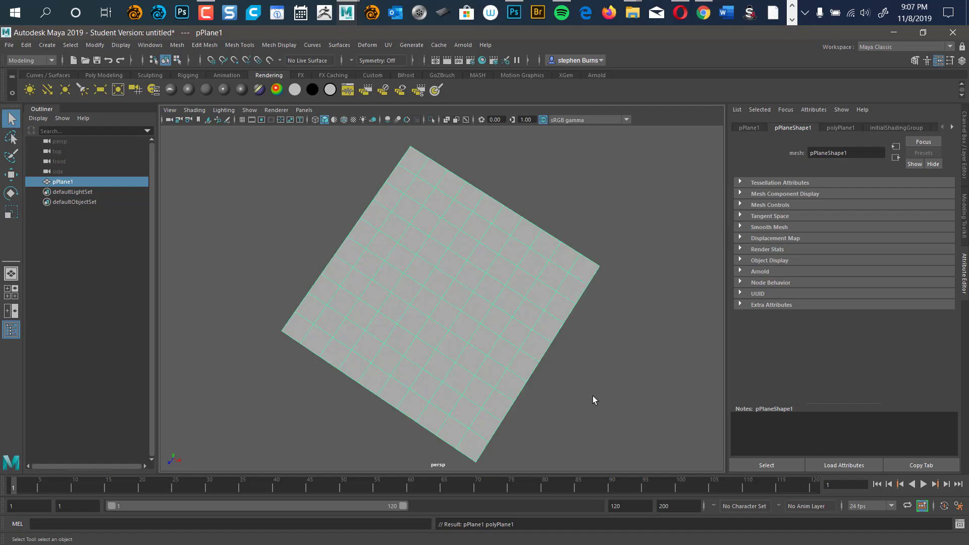
left_click_drag(565, 406, 601, 374, "alt")
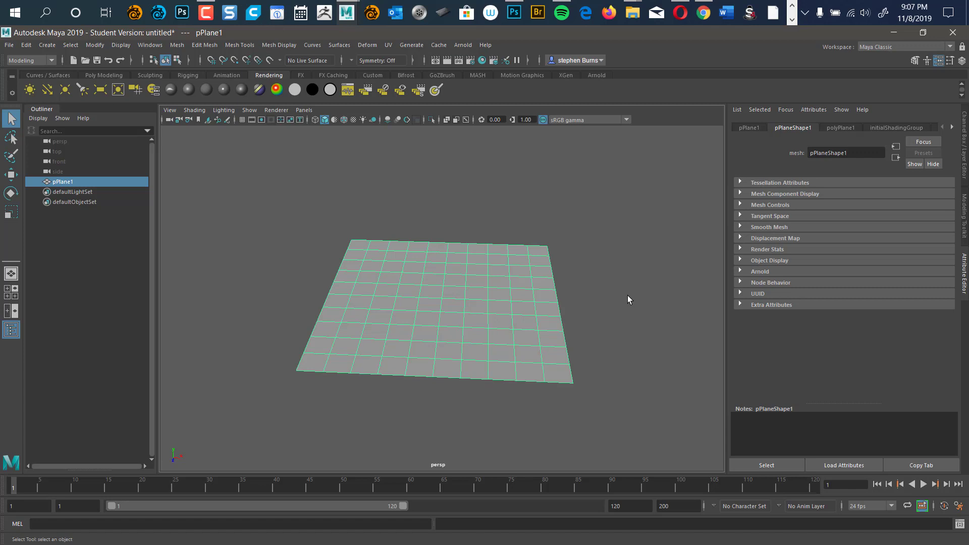
- Assign a new Lambert material to the plane
right_click(502, 299)
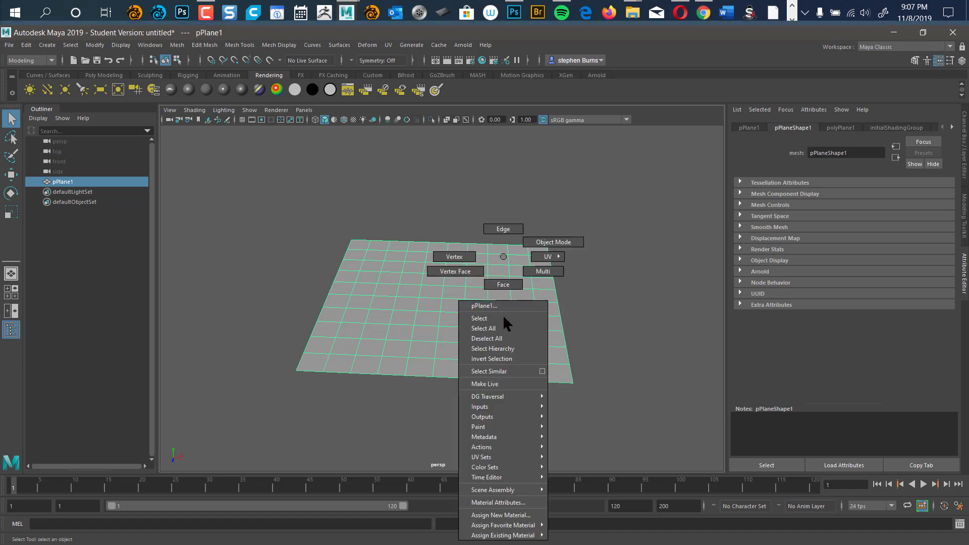
mouse_move(528, 525)
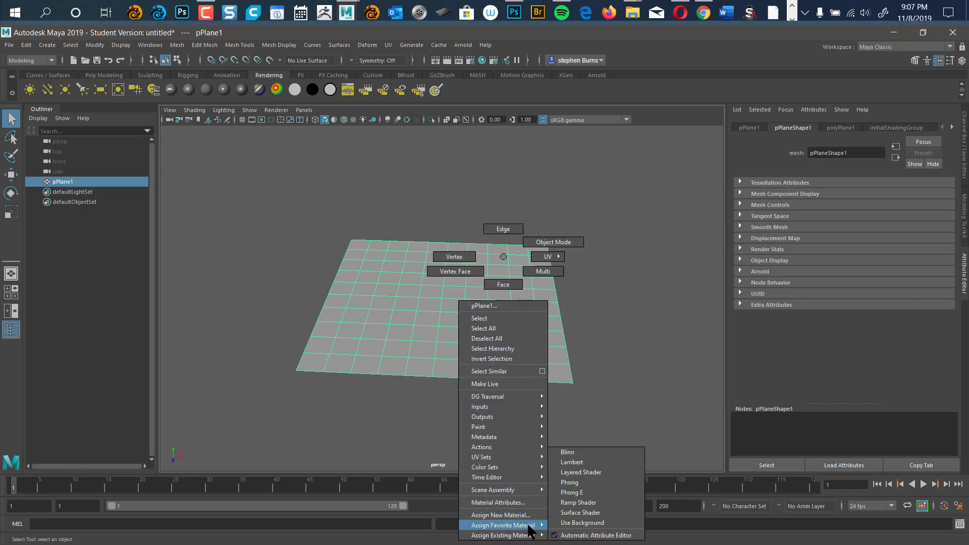
left_click(594, 463)
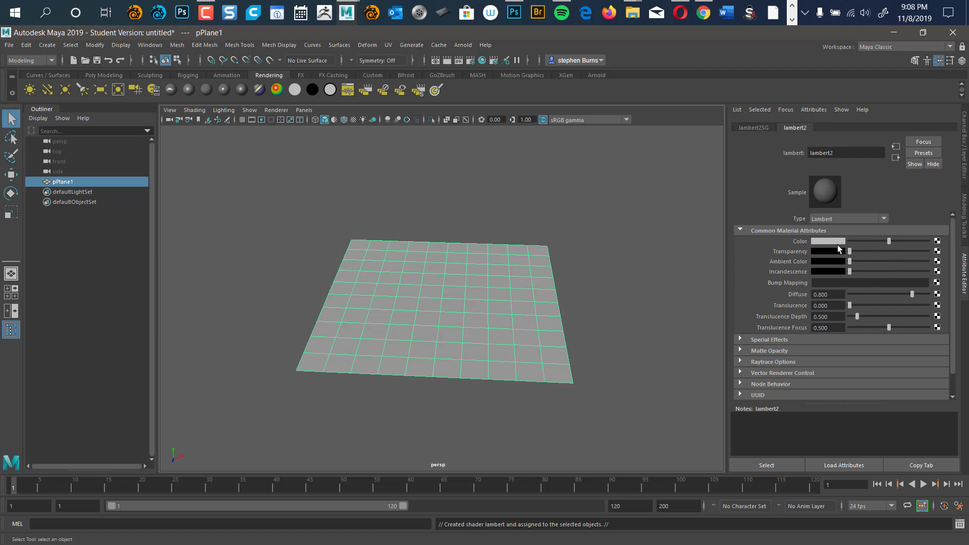
- Connect a File texture to the Lambert material's Color attribute
left_click(937, 241)
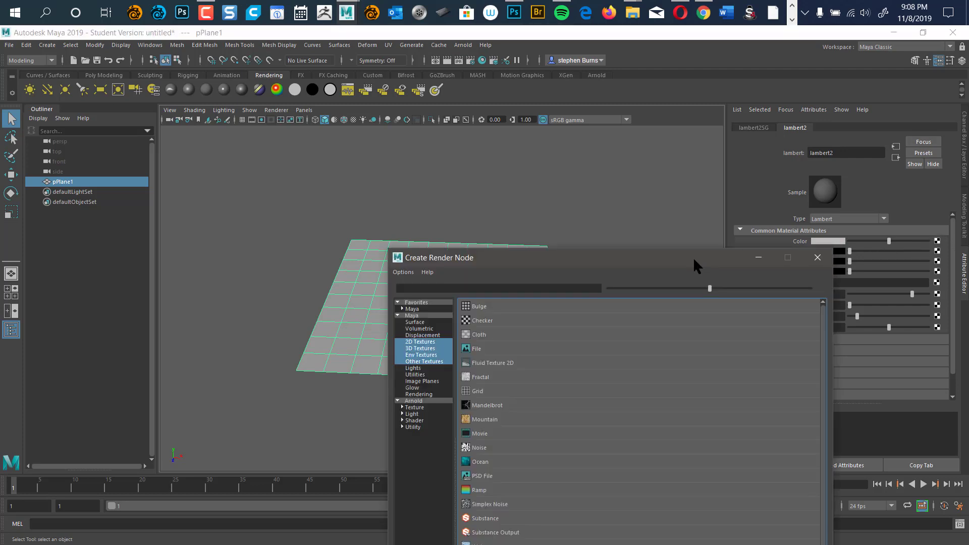
left_click_drag(693, 260, 596, 98)
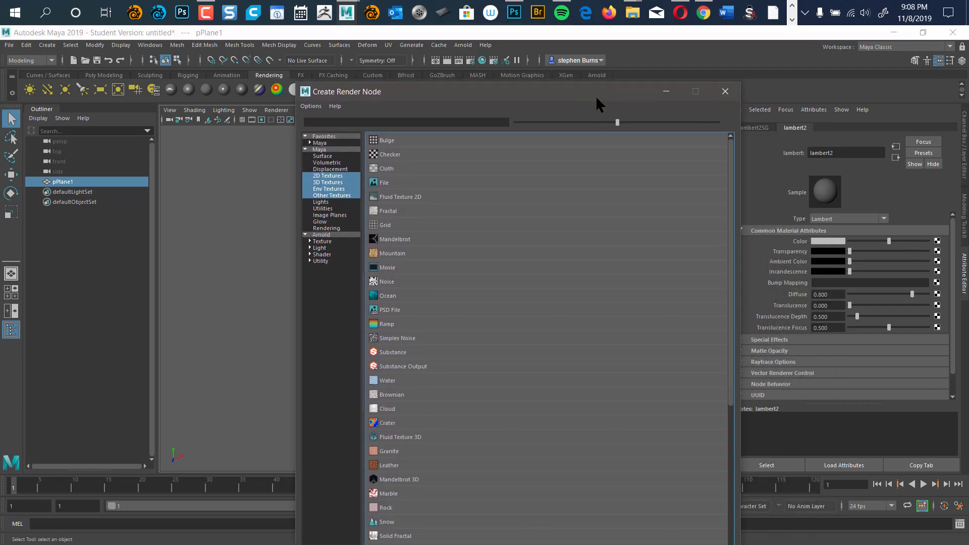
left_click(382, 182)
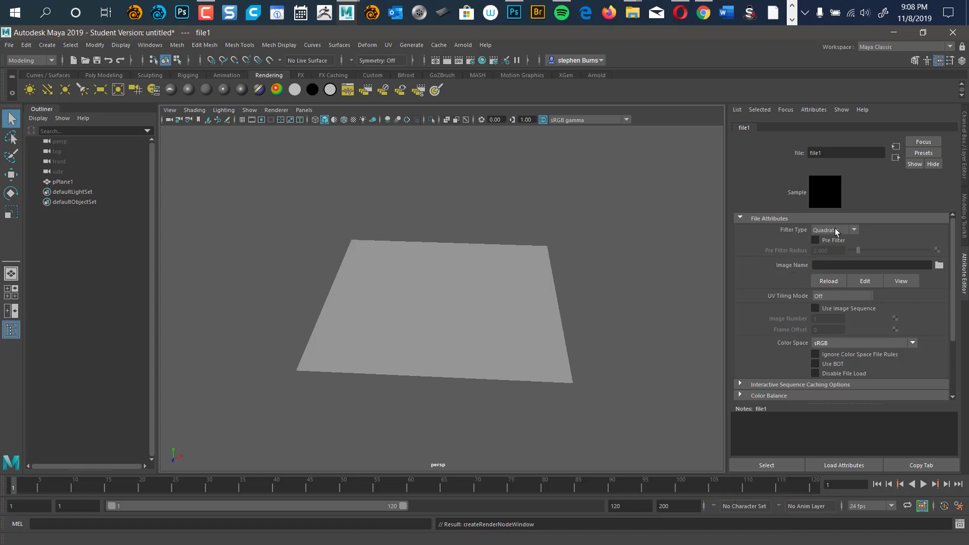
- Browse for the file texture's image in the Desktop folder 0 Maya Projects\normal Map\images
left_click(937, 266)
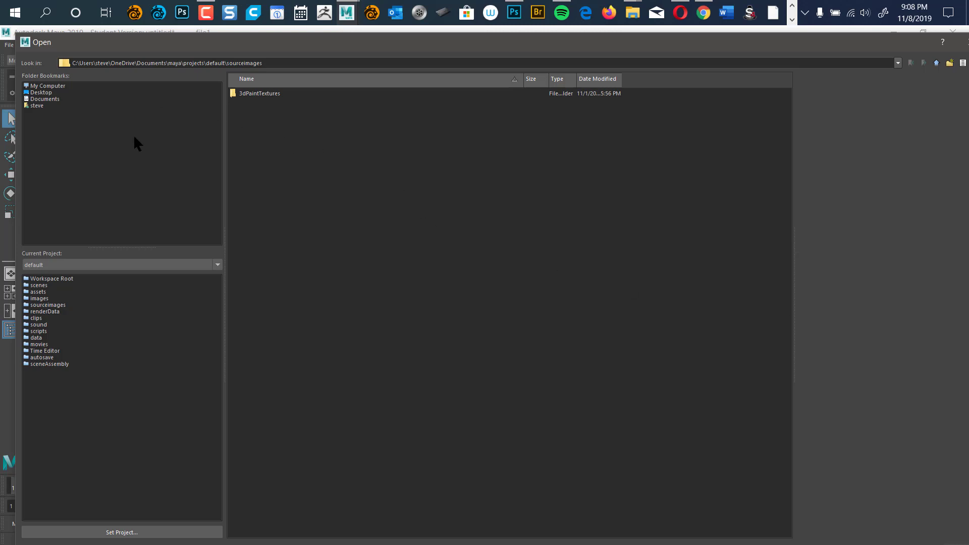
left_click(40, 92)
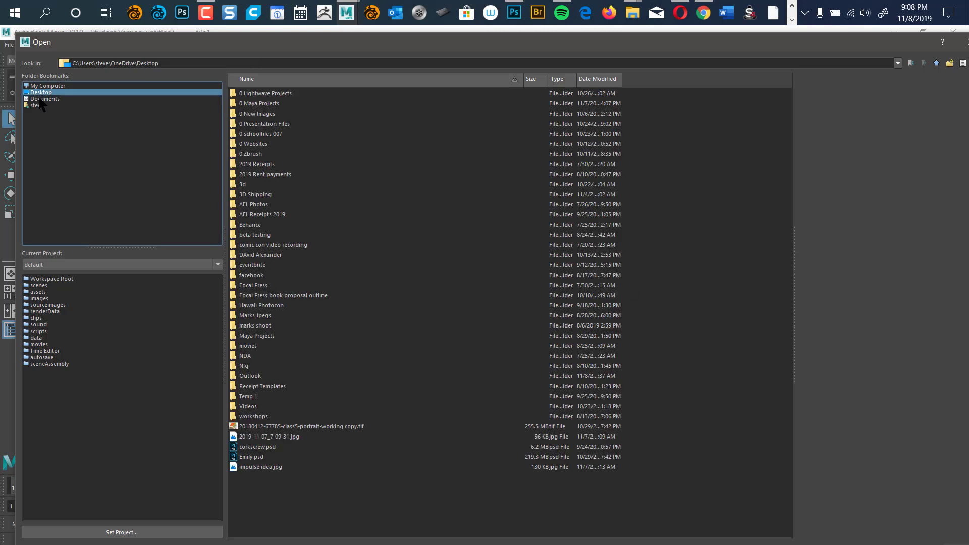
double_click(257, 104)
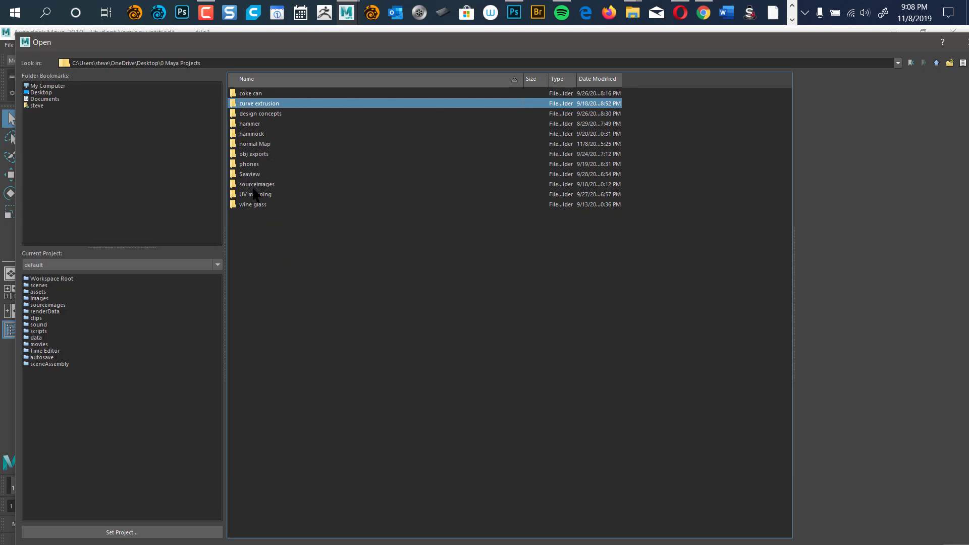
left_click(245, 146)
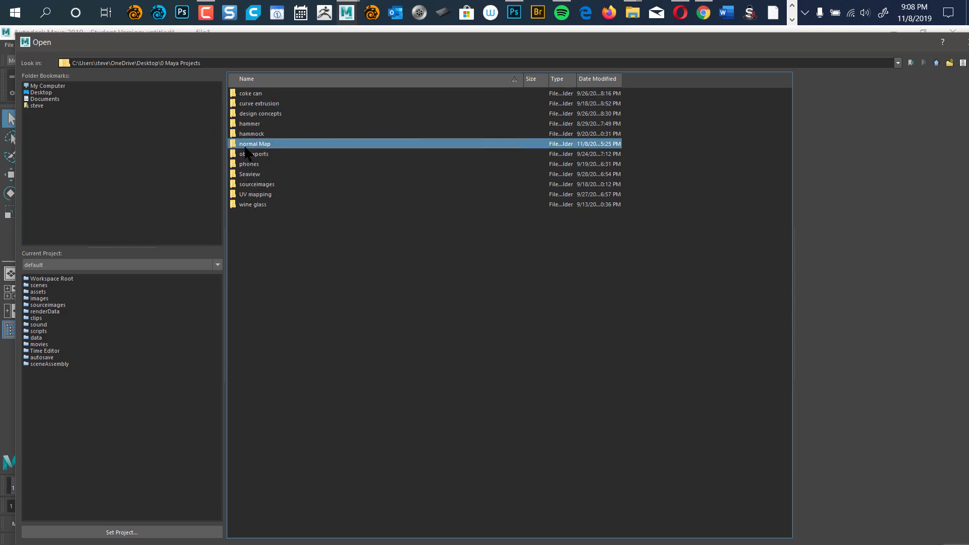
double_click(245, 148)
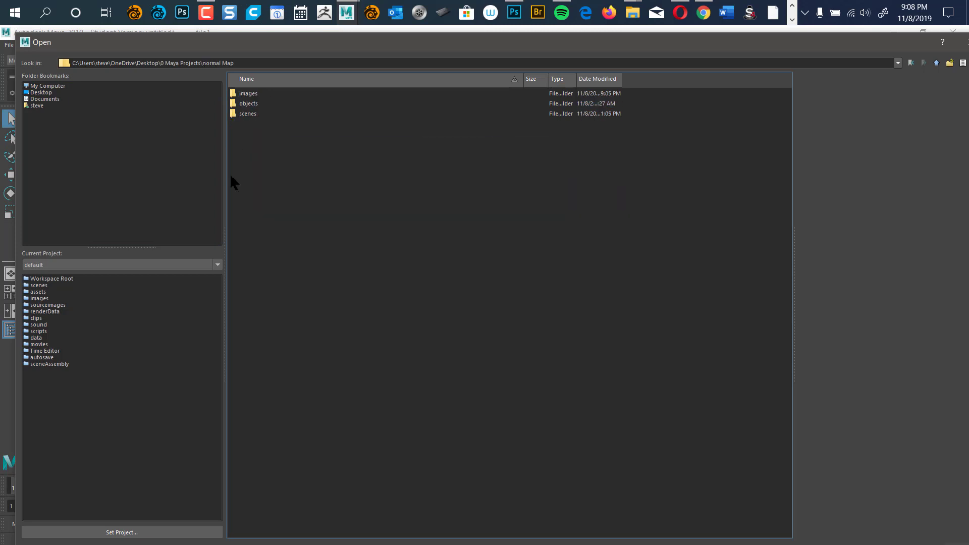
double_click(245, 94)
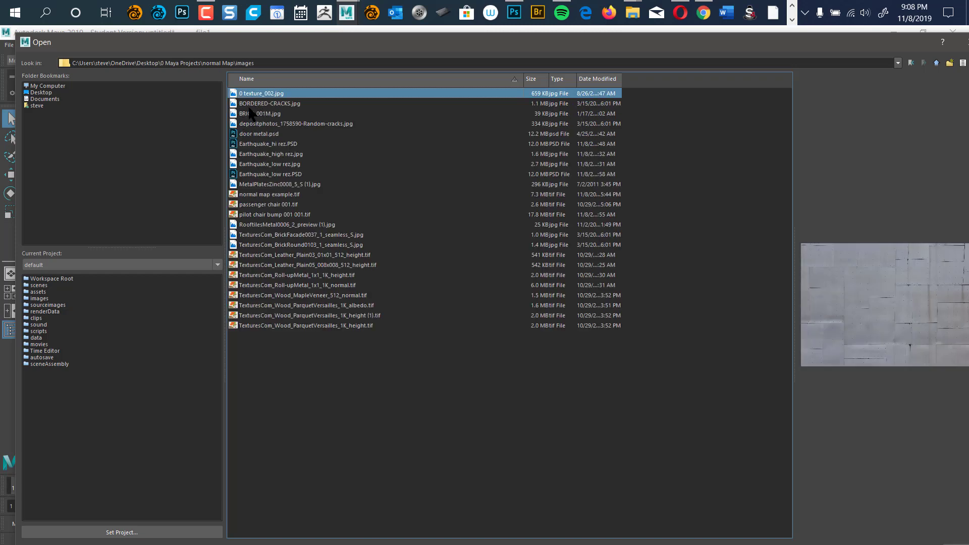
- Compare the previews of the crack, brick and metal texture images in the folder
left_click(250, 106)
left_click(251, 124)
left_click(250, 143)
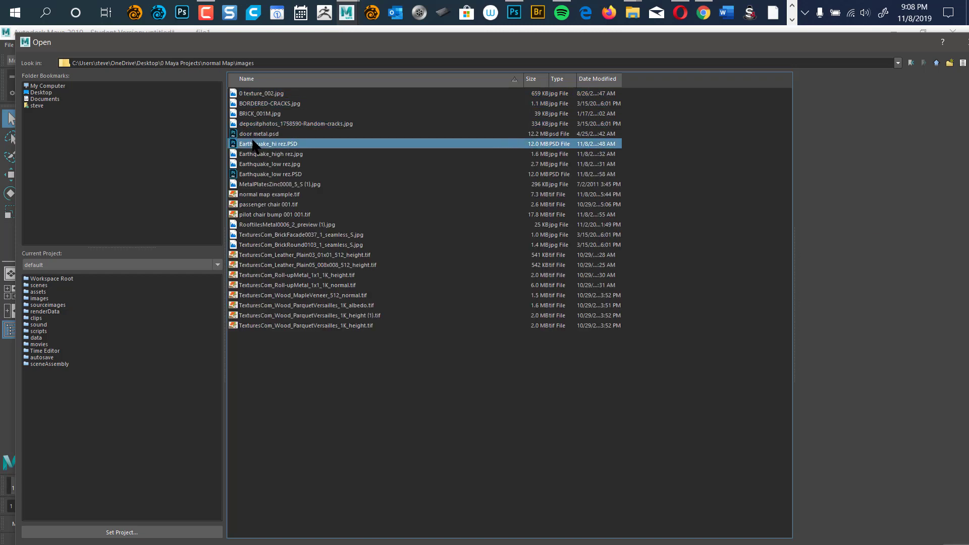
left_click(247, 105)
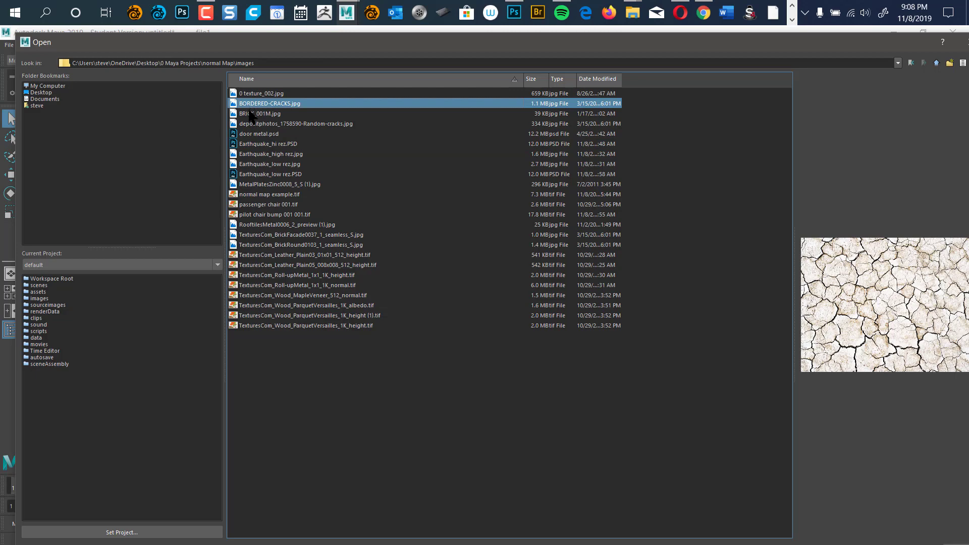
left_click(250, 114)
left_click(251, 125)
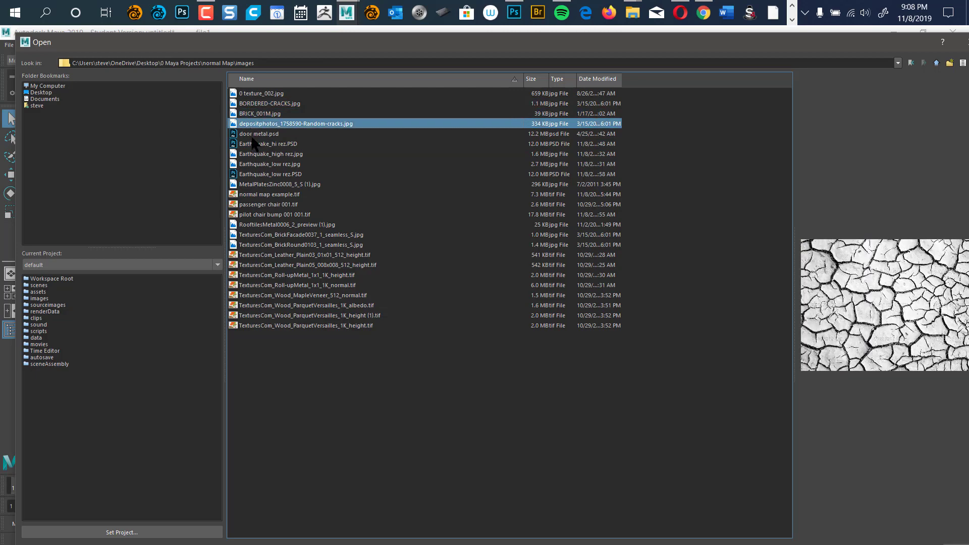
left_click(258, 94)
- Load BORDERED-CRACKS.jpg as the file texture's image, shrinking the file dialog to reach its controls
left_click(258, 104)
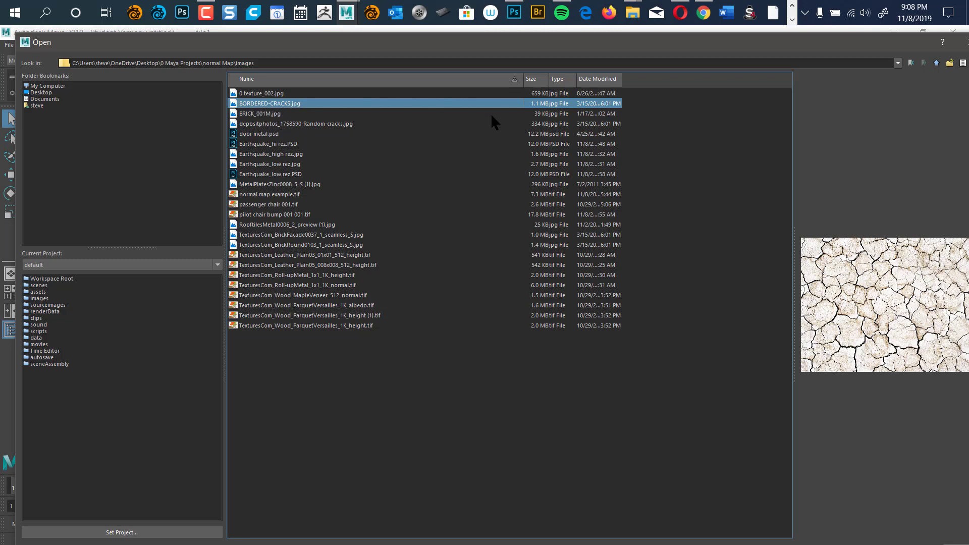
left_click_drag(745, 42, 705, 43)
left_click_drag(75, 42, 482, 308)
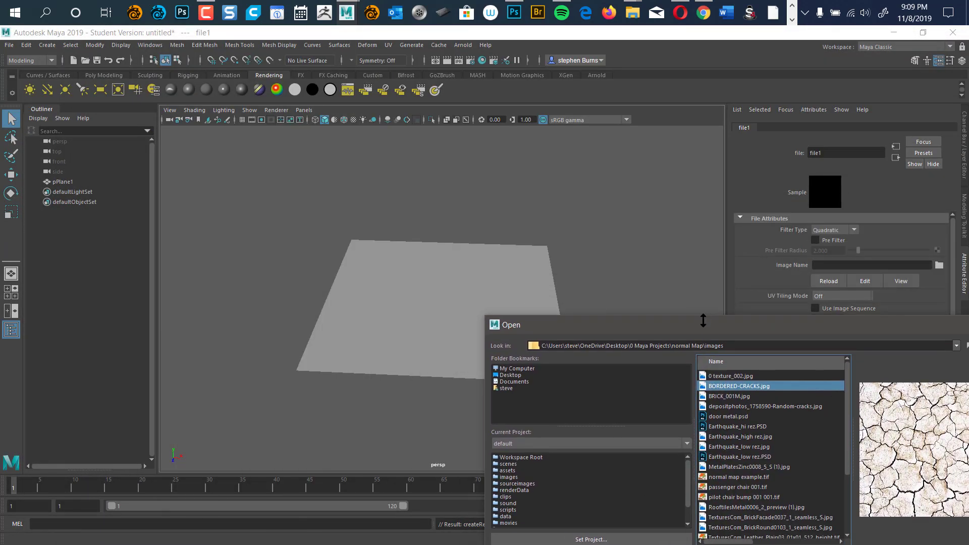
left_click_drag(703, 321, 365, 98)
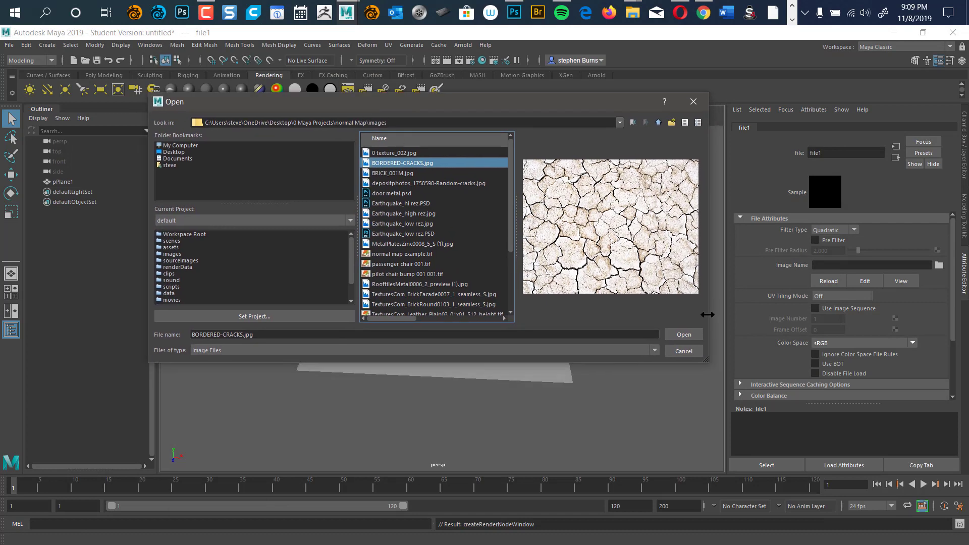
left_click(683, 335)
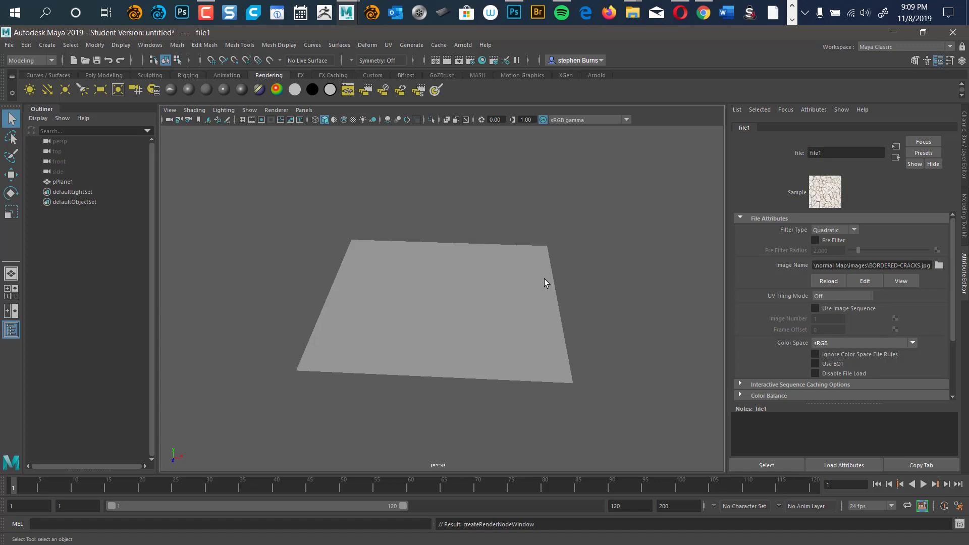
- Turn on textured shading in the viewport and inspect the cracked surface up close from a low angle
key("6")
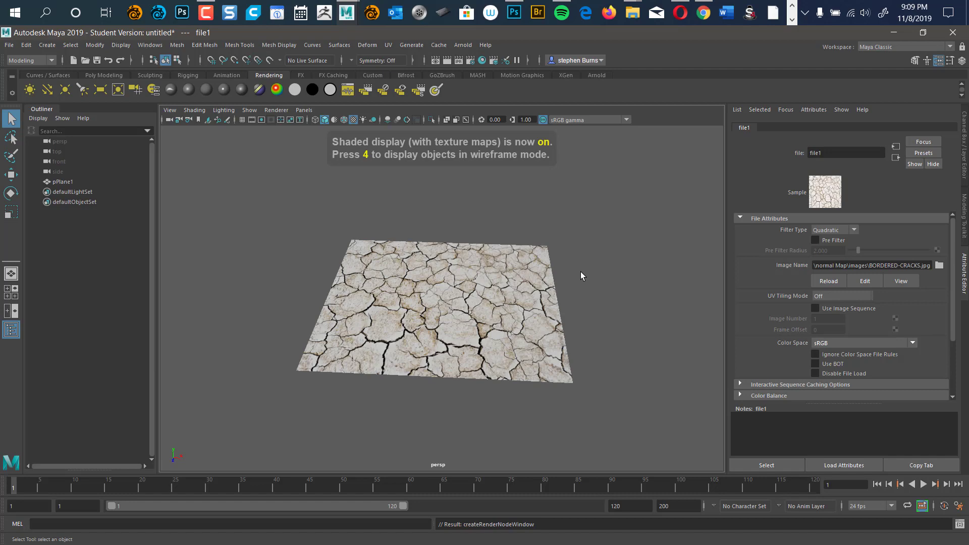
scroll(575, 273, "up", 3)
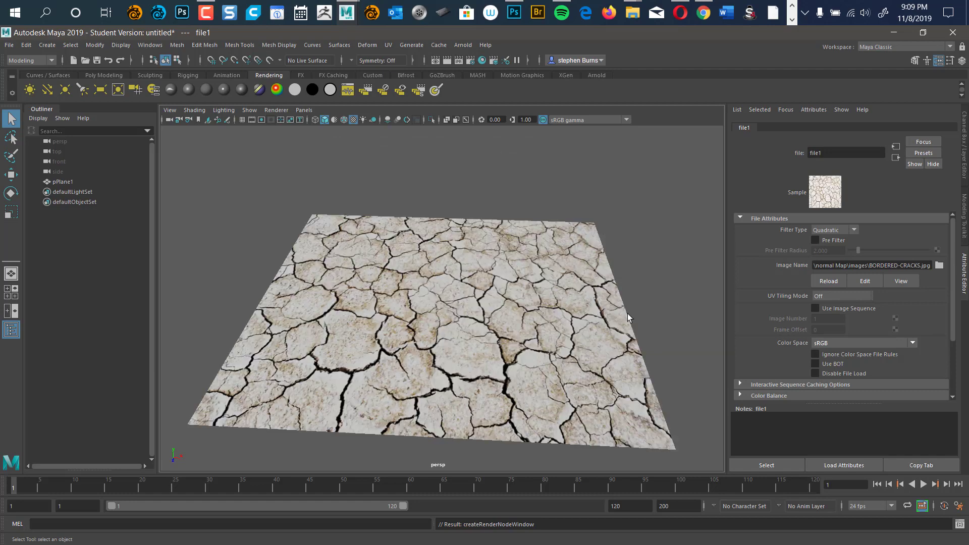
left_click_drag(628, 313, 538, 311, "alt")
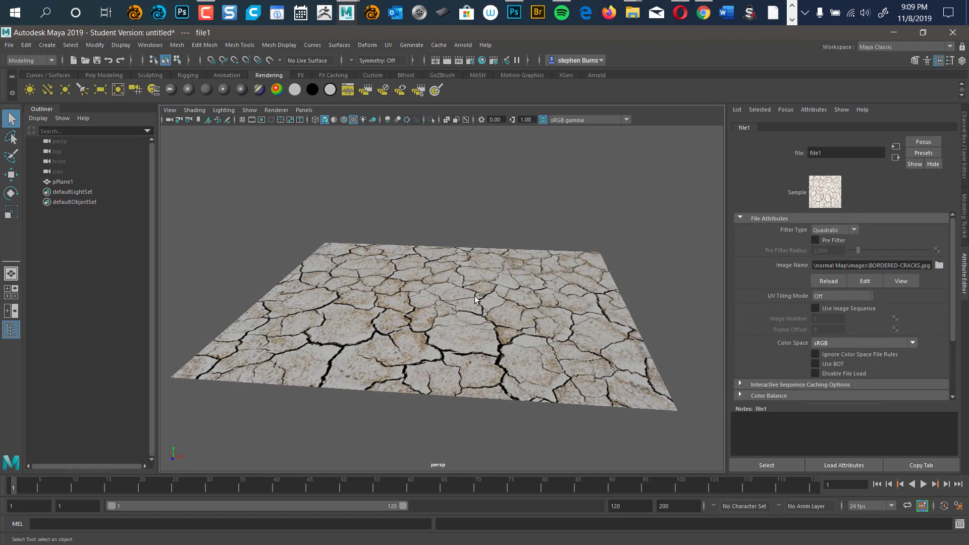
right_click_drag(517, 290, 597, 258, "alt")
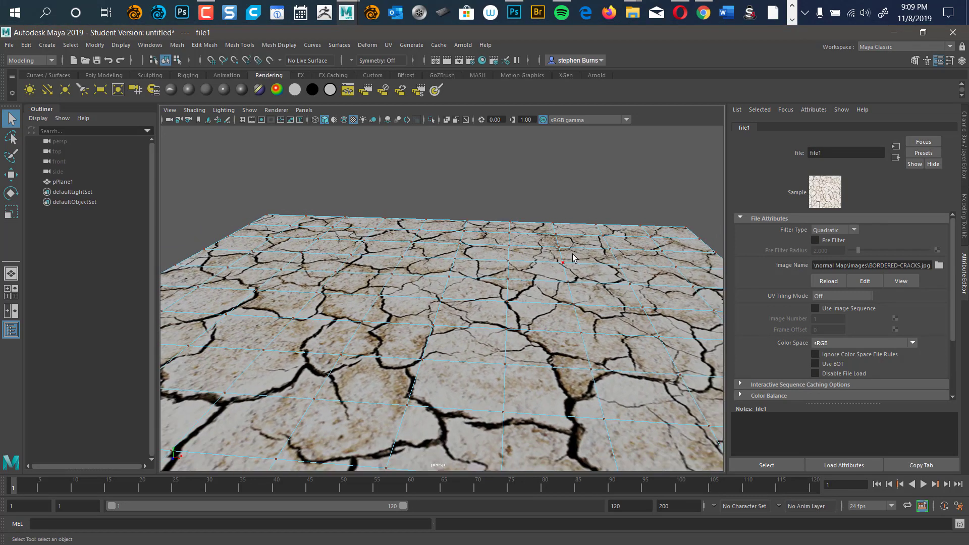
left_click(580, 197)
left_click_drag(577, 205, 557, 299, "alt")
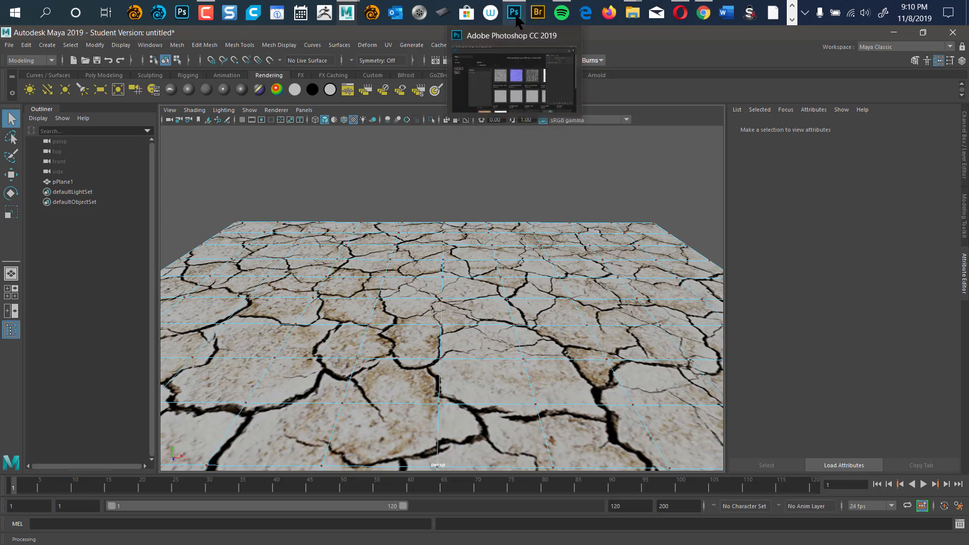
- Switch to Bridge, open BORDERED-CRACKS.jpg in Photoshop, and move the Properties panel off most of the image
left_click(538, 13)
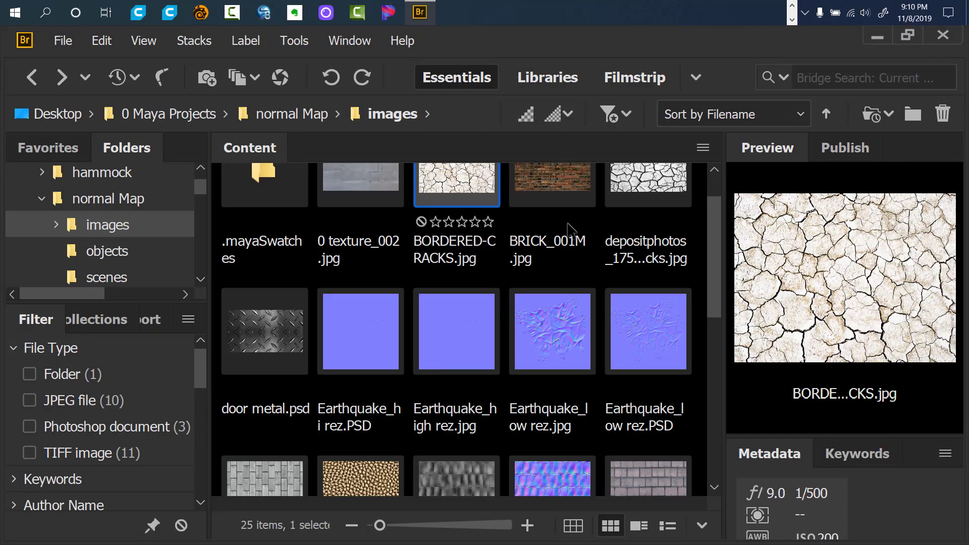
scroll(707, 235, "up", 1)
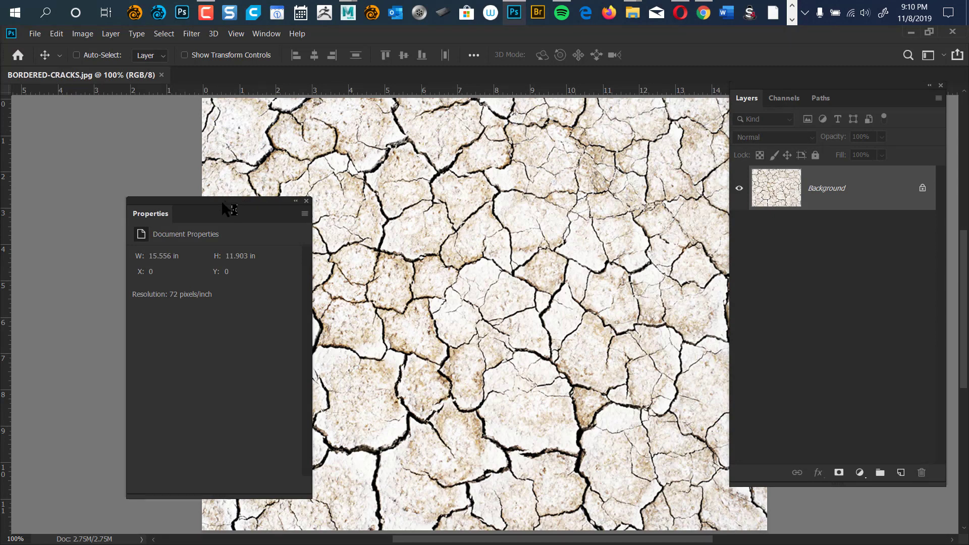
left_click_drag(229, 209, 147, 196)
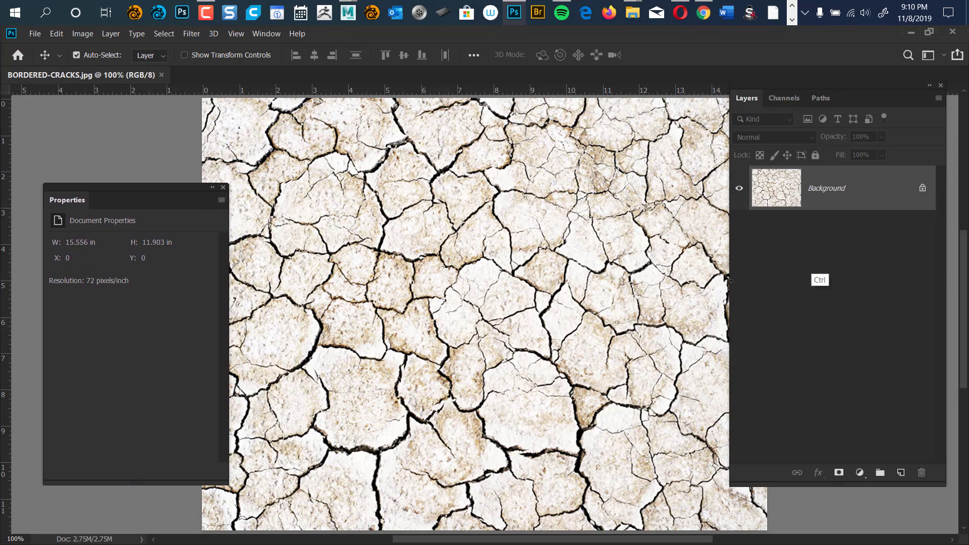
- Duplicate the Background layer and convert the copy to black and white with the Default preset
key("ctrl+j")
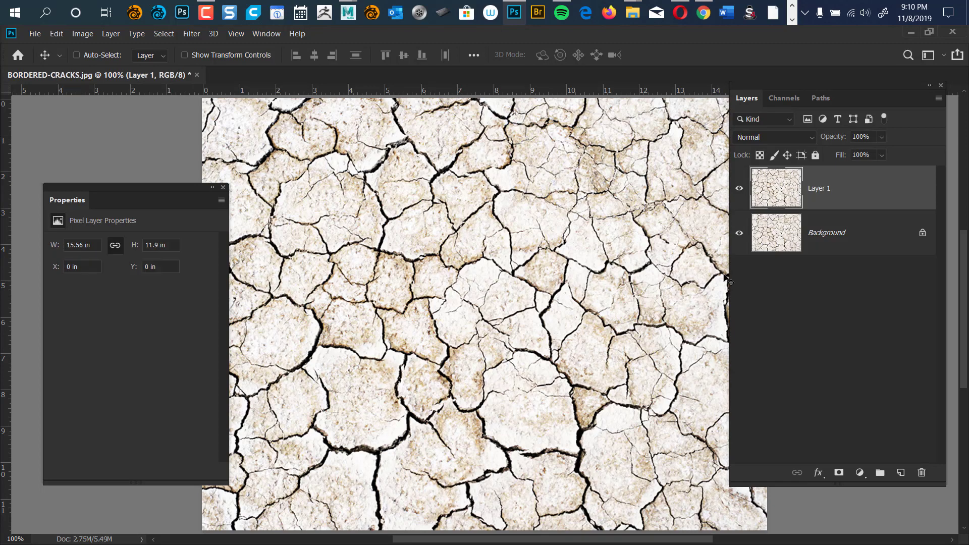
left_click(80, 36)
mouse_move(100, 65)
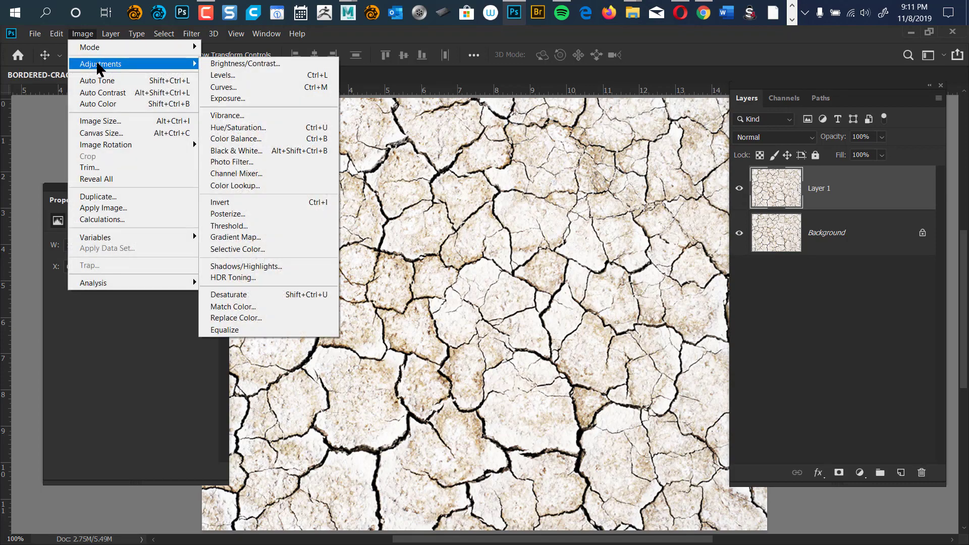
left_click(255, 151)
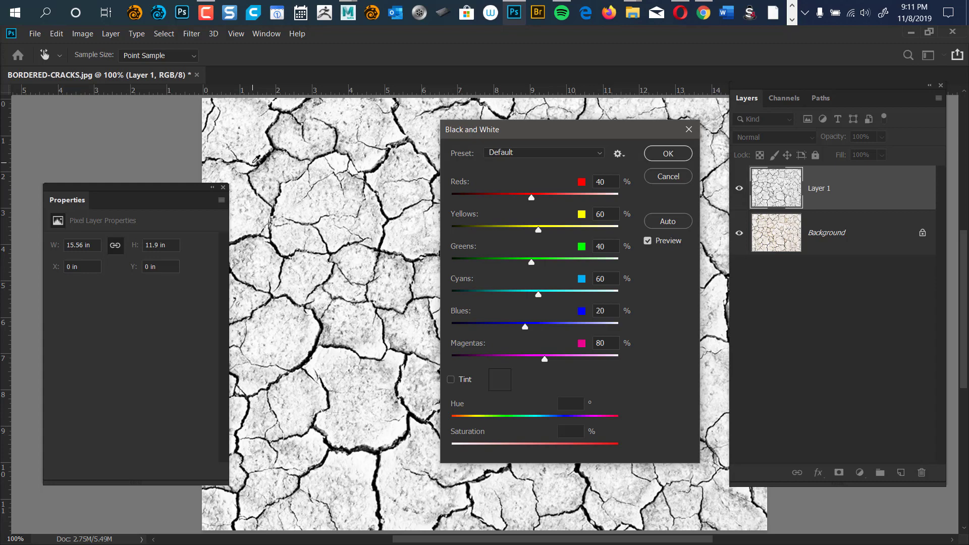
left_click(672, 154)
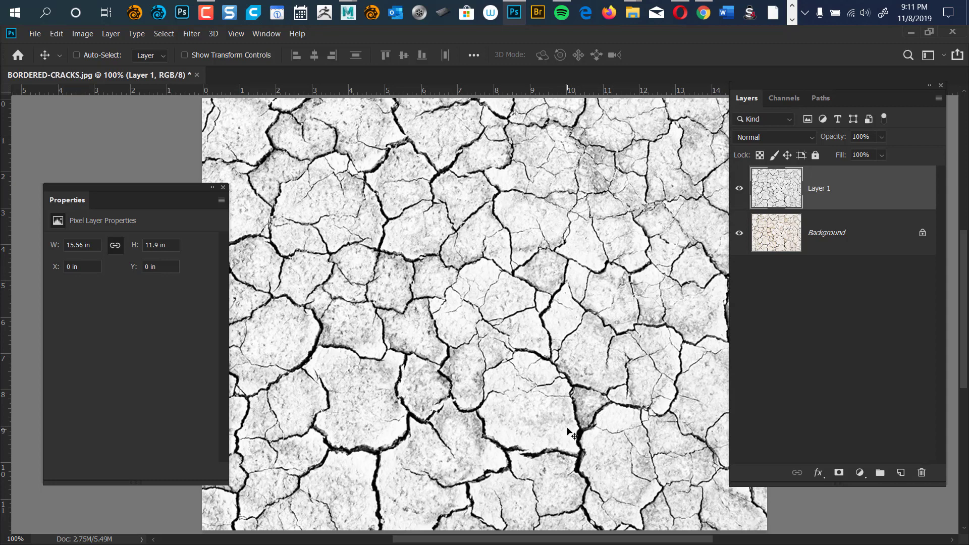
- Open the Curves adjustment for the black-and-white layer and move its dialog aside to uncover the image
key("ctrl")
left_click(79, 35)
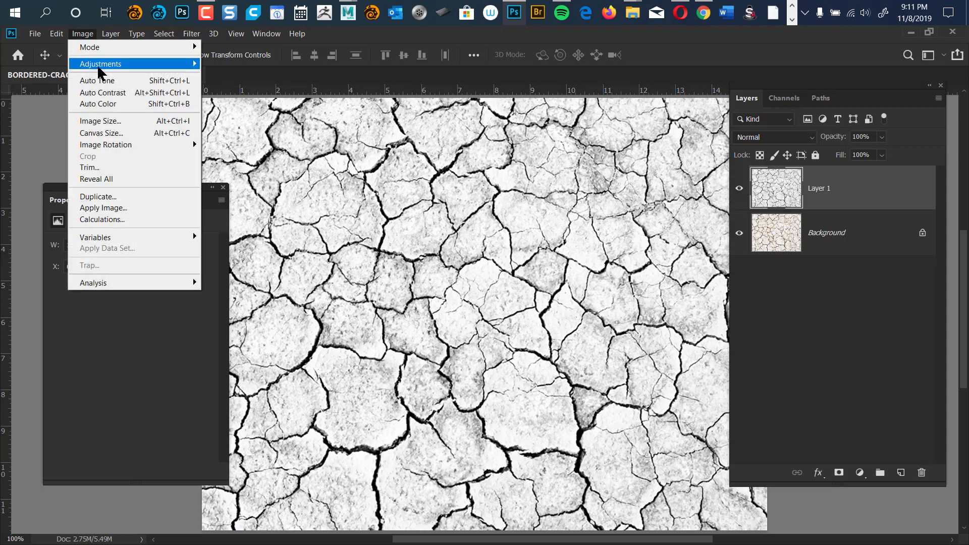
mouse_move(98, 65)
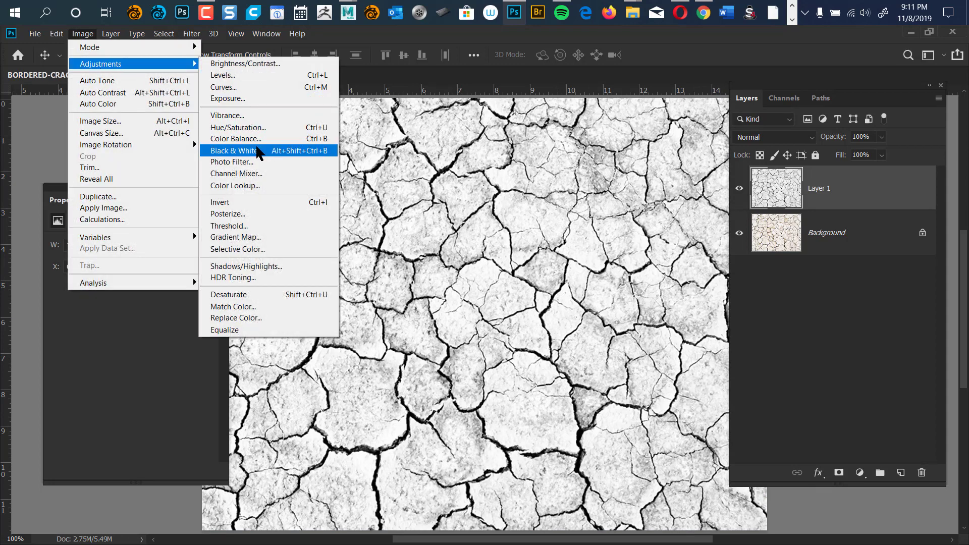
left_click(250, 89)
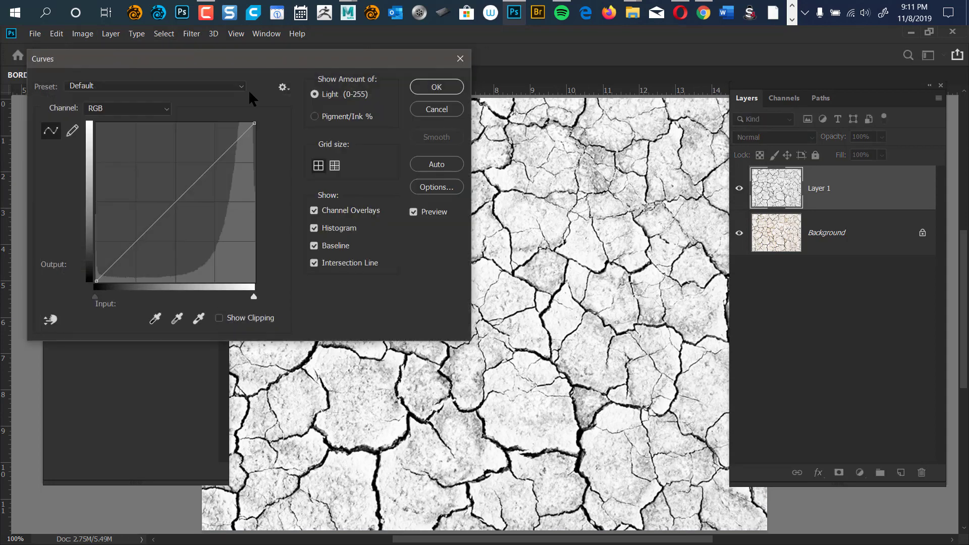
left_click_drag(278, 71, 791, 58)
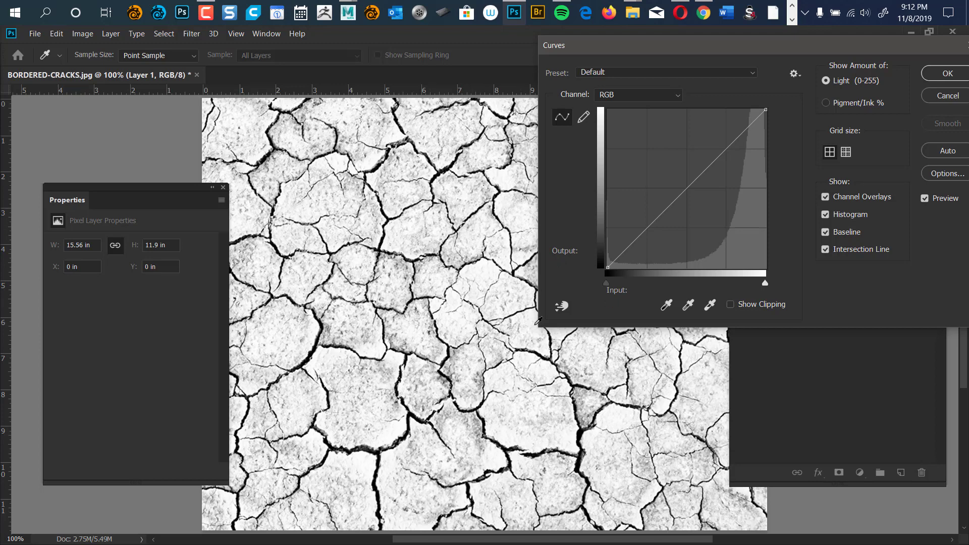
- Try a Curves black point input of 84 on the black-and-white layer, and reset it to 0
left_click(606, 284)
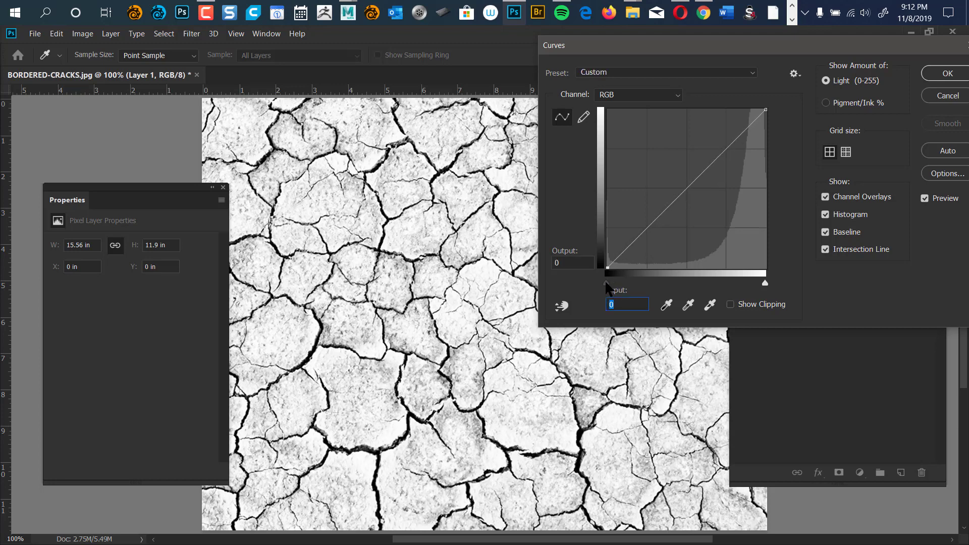
left_click_drag(606, 284, 674, 298)
left_click_drag(688, 301, 657, 315)
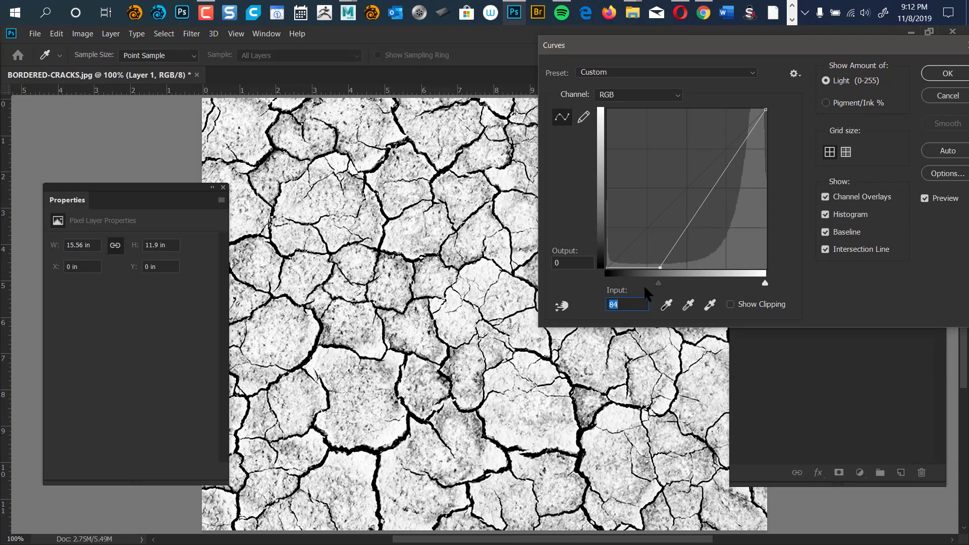
type("0")
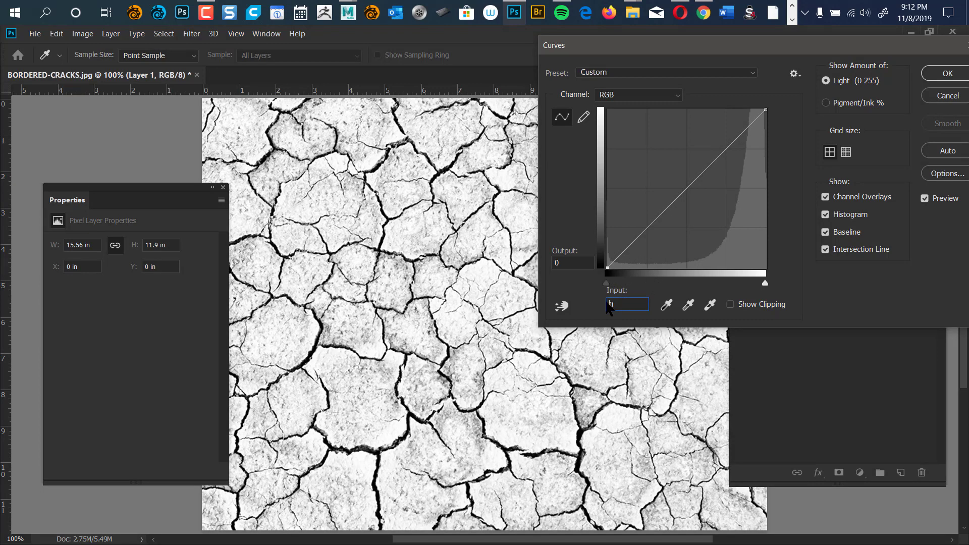
- Set the Curves black point input to 119, raise a midtone point to input 183, output 162, and apply the adjustment
left_click_drag(608, 308, 630, 325)
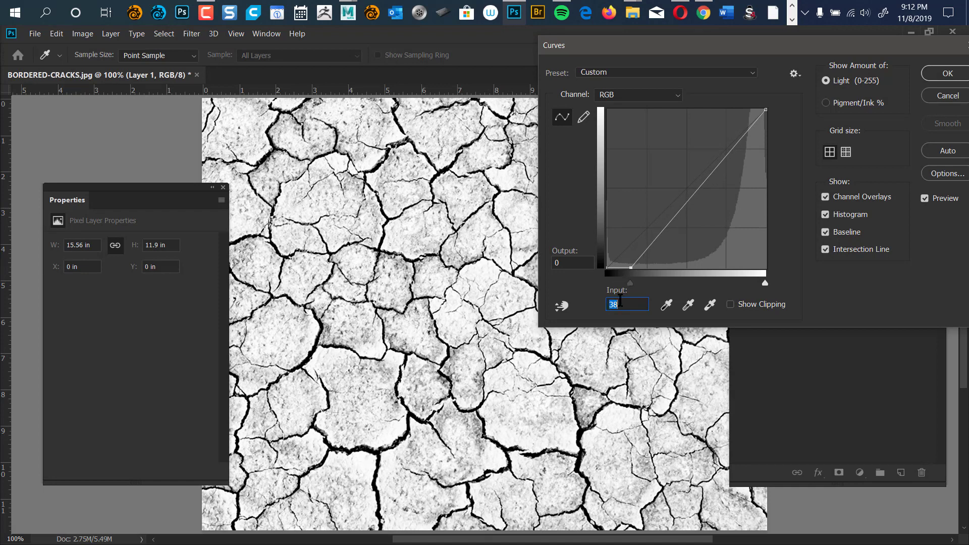
left_click_drag(630, 283, 681, 297)
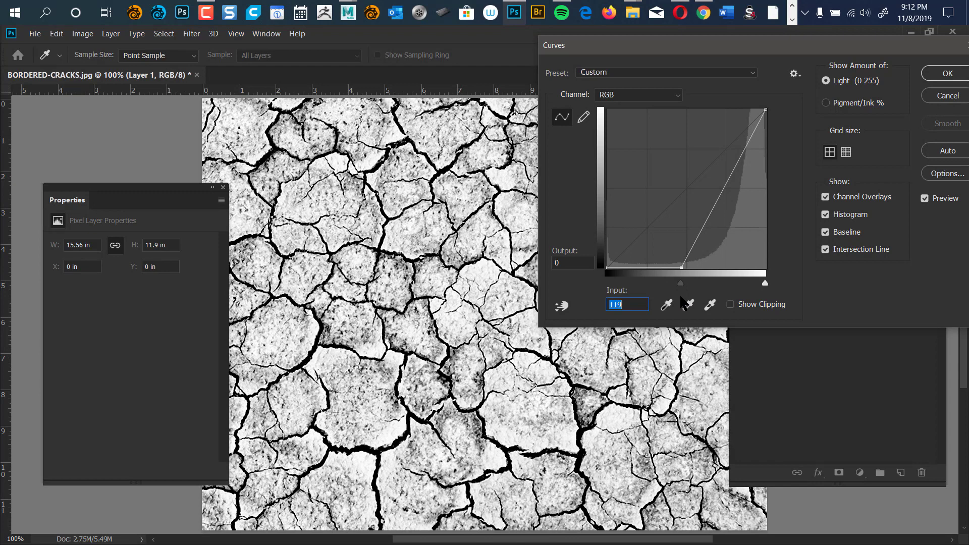
left_click_drag(716, 200, 720, 167)
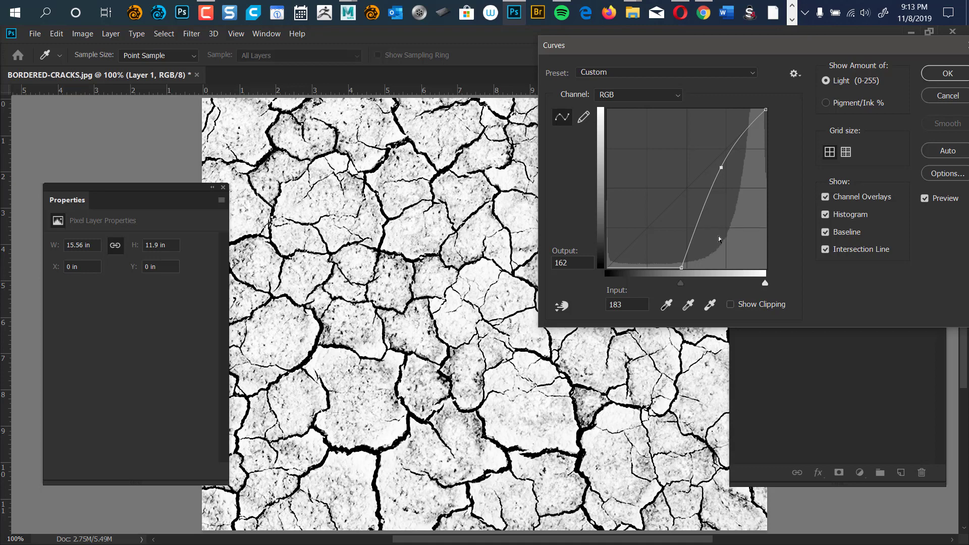
left_click(937, 76)
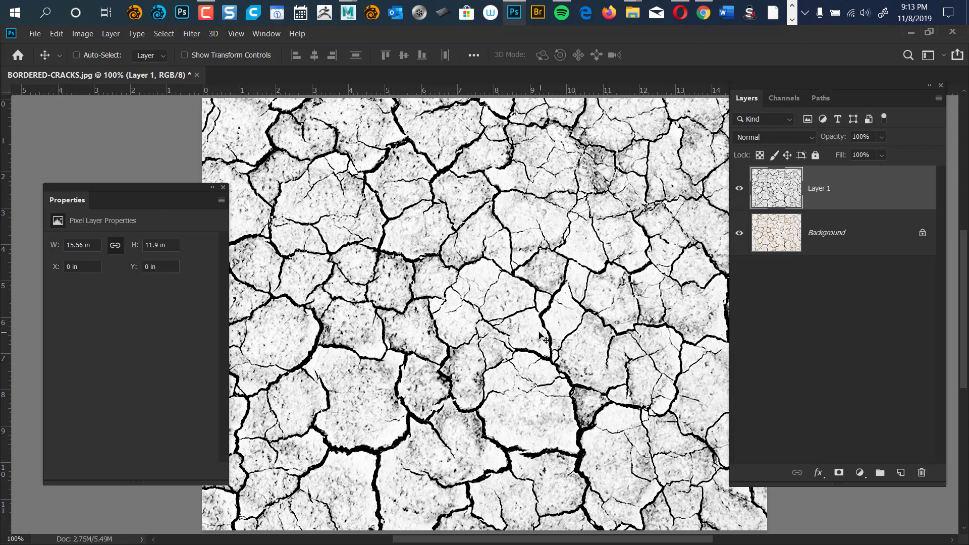
- Start saving the black-and-white image as a separate file in the images folder, in JPEG format
key("ctrl")
key("ctrl+shift+s")
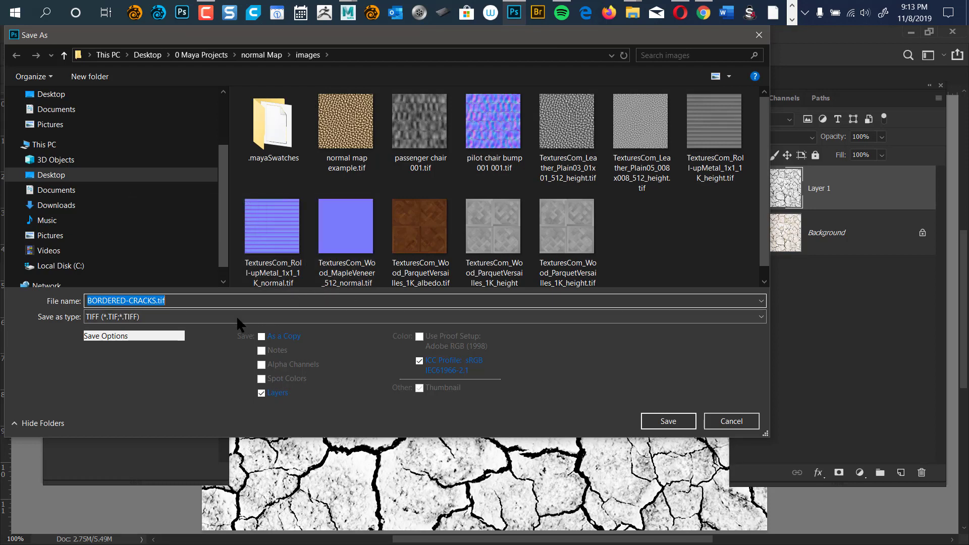
left_click(166, 300)
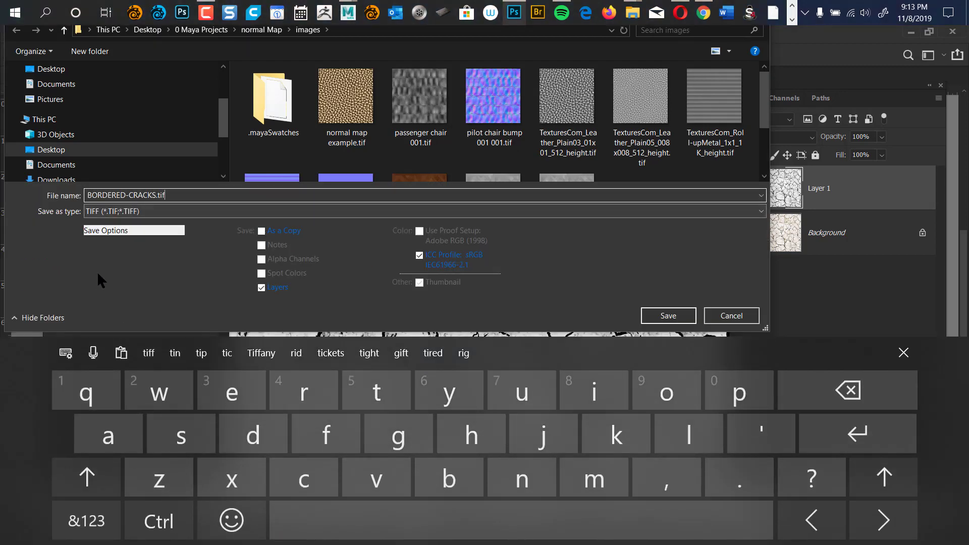
left_click(110, 211)
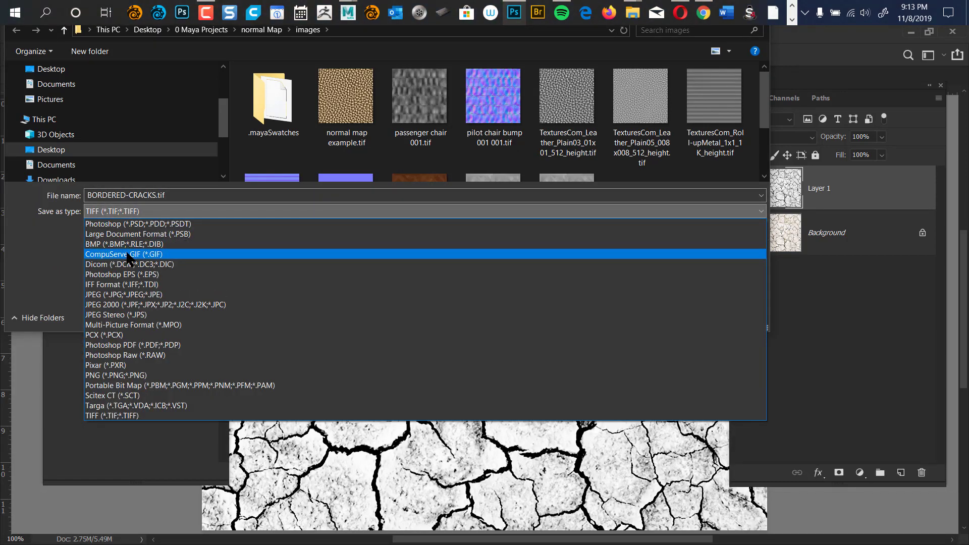
left_click(136, 294)
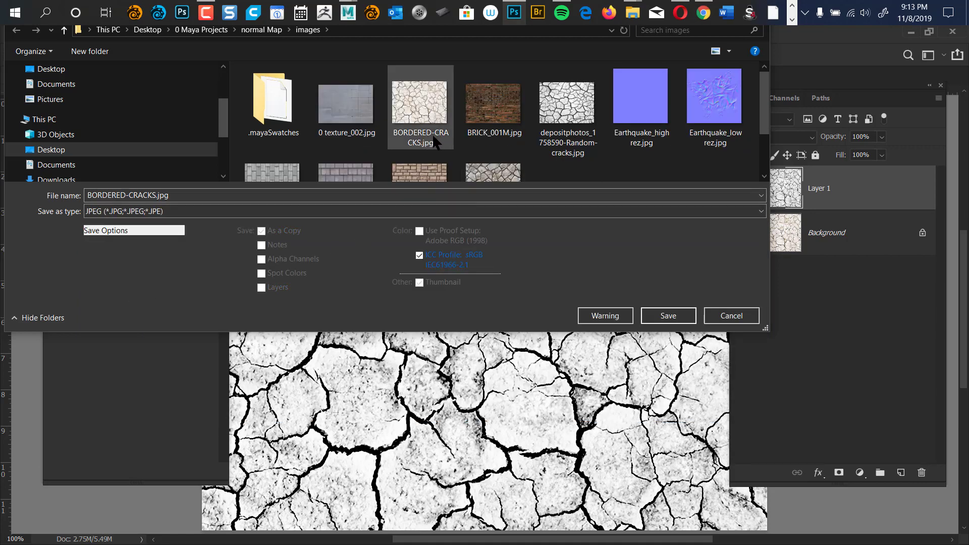
- Name the file BORDERED-CRACKS-Bump.jpg and save it at Maximum quality 12 with the Baseline ("Standard") format
mouse_move(430, 143)
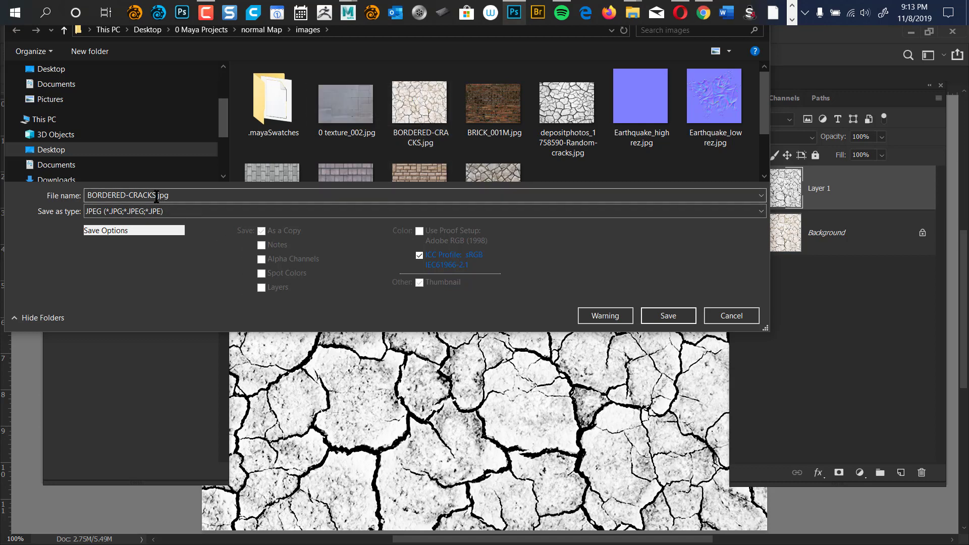
left_click(157, 196)
left_click(156, 195)
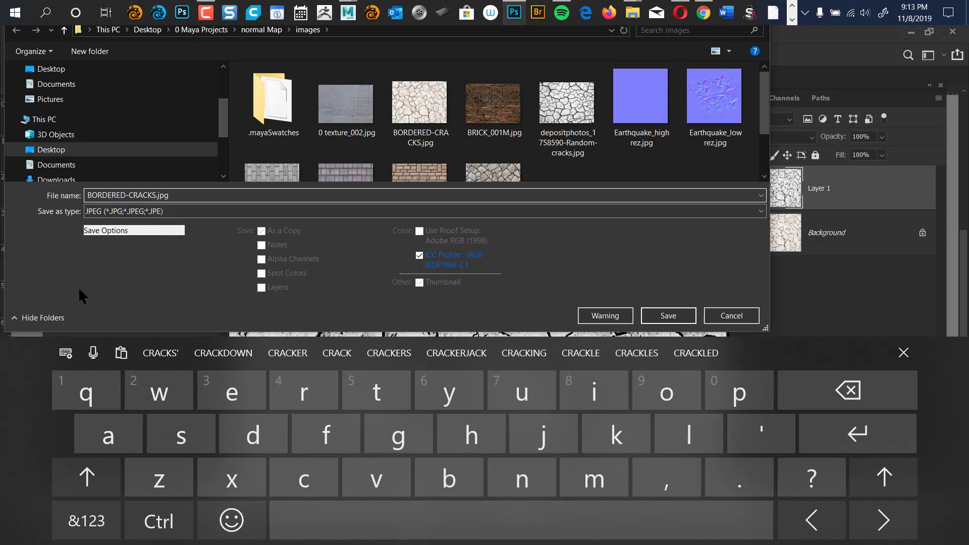
type("-")
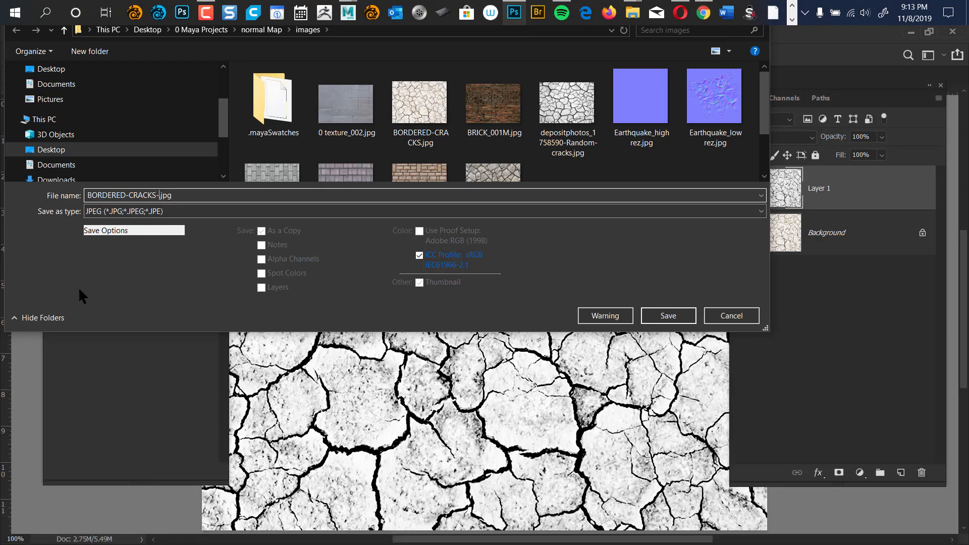
type("Bump")
left_click(667, 316)
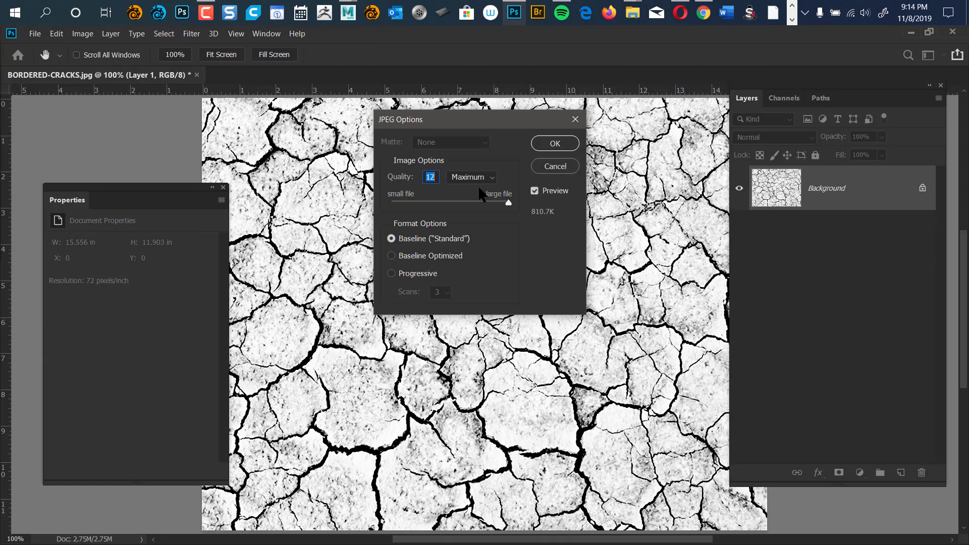
left_click(556, 144)
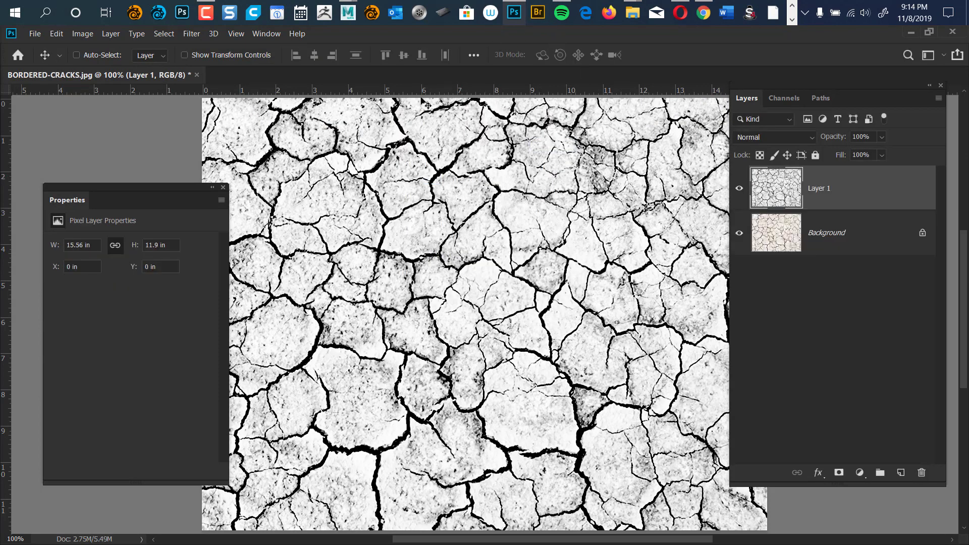
- Switch to Bridge and compare the previews of the bump image and the original BORDERED-CRACKS.jpg
key("ctrl")
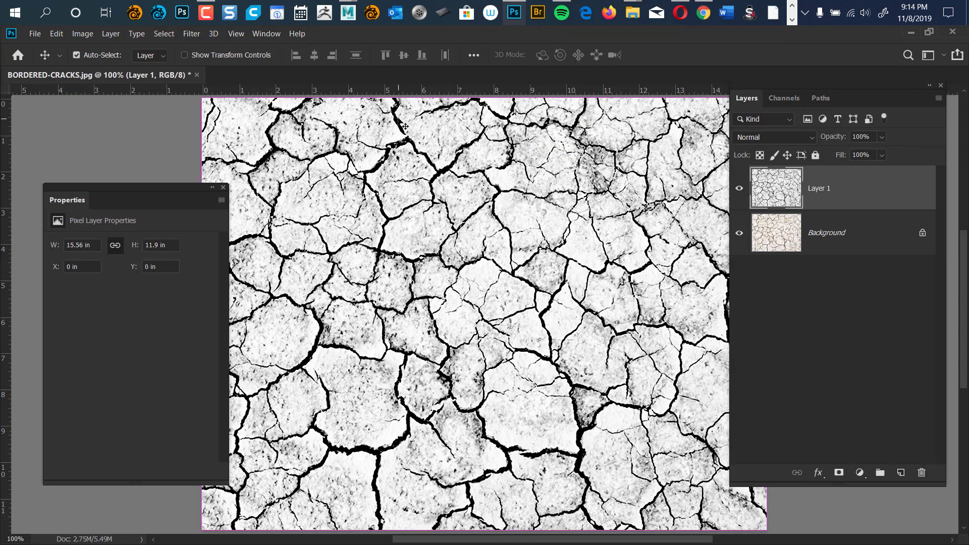
key("ctrl+alt+o")
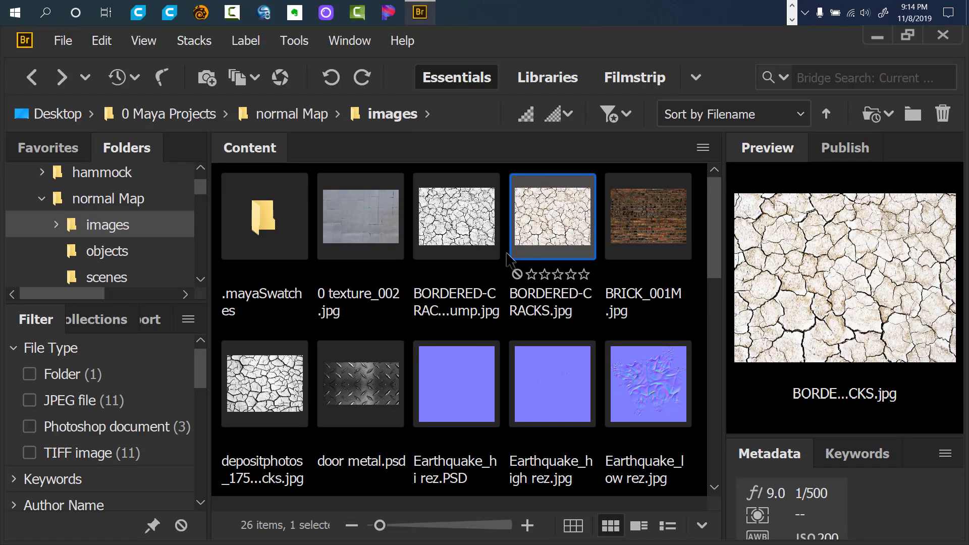
left_click(469, 242)
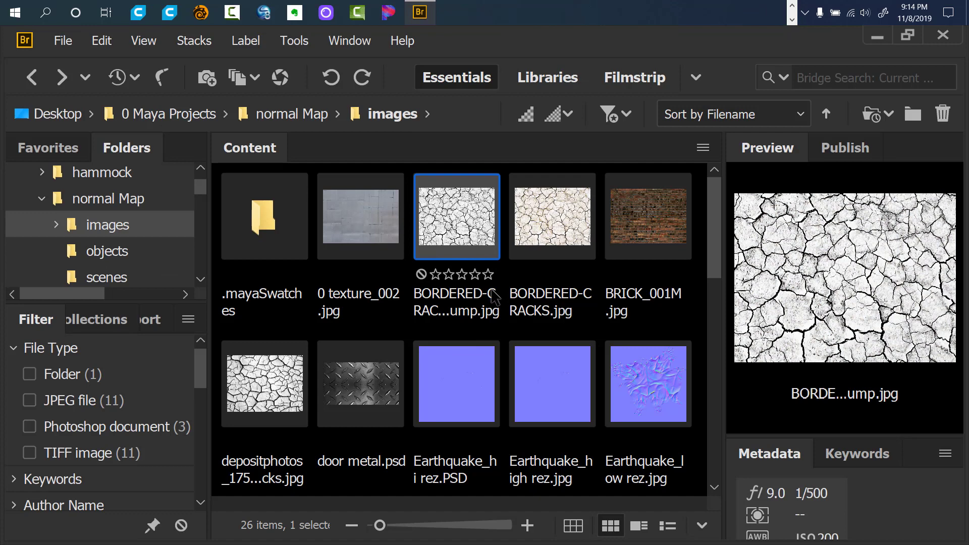
left_click(549, 236)
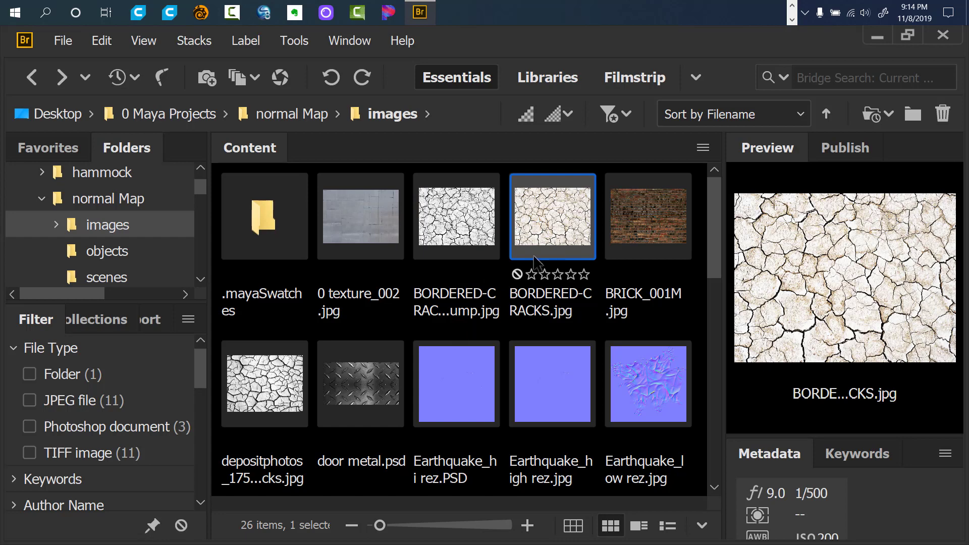
left_click(482, 227)
left_click(528, 233)
left_click(481, 238)
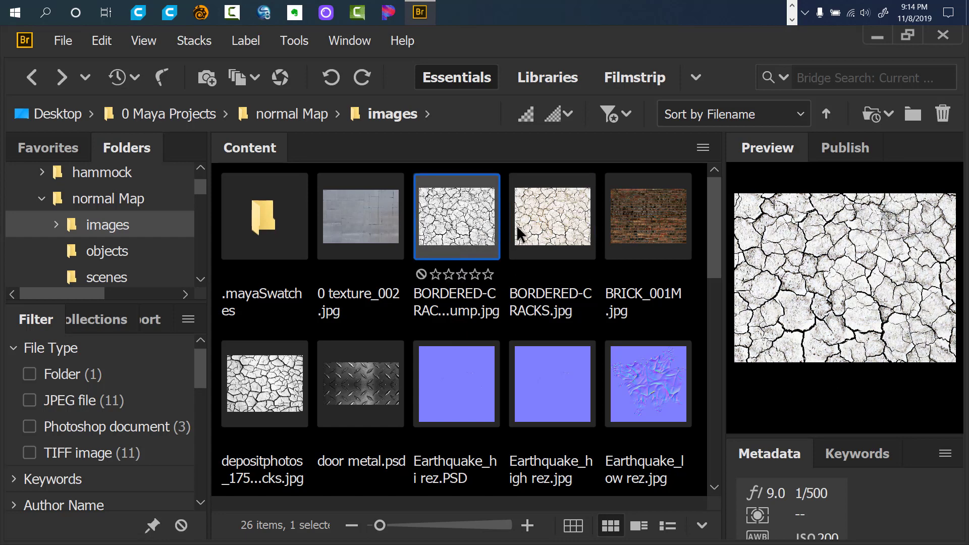
left_click(522, 235)
left_click(470, 244)
left_click(544, 234)
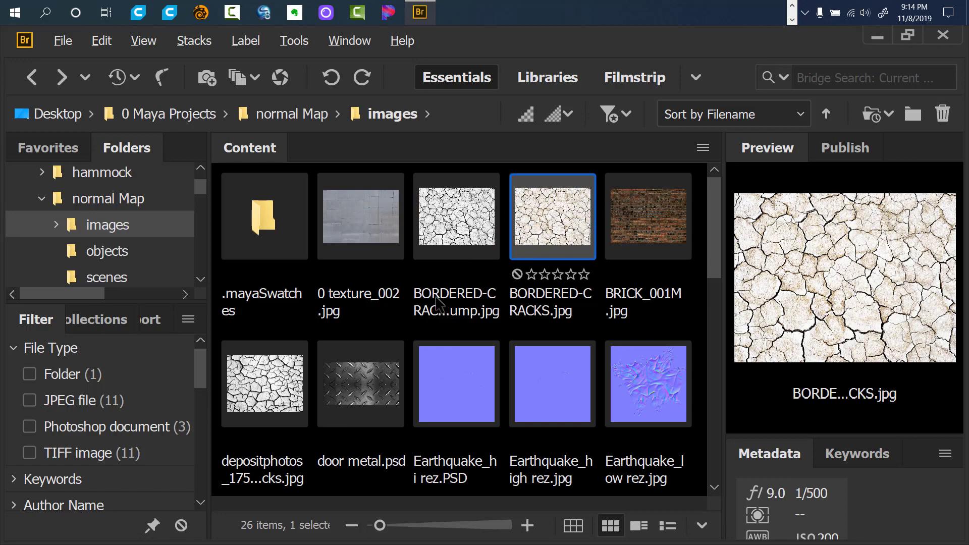
- Switch to Maya and select the cracked plane as a whole object
key("alt+Tab")
left_click(527, 180)
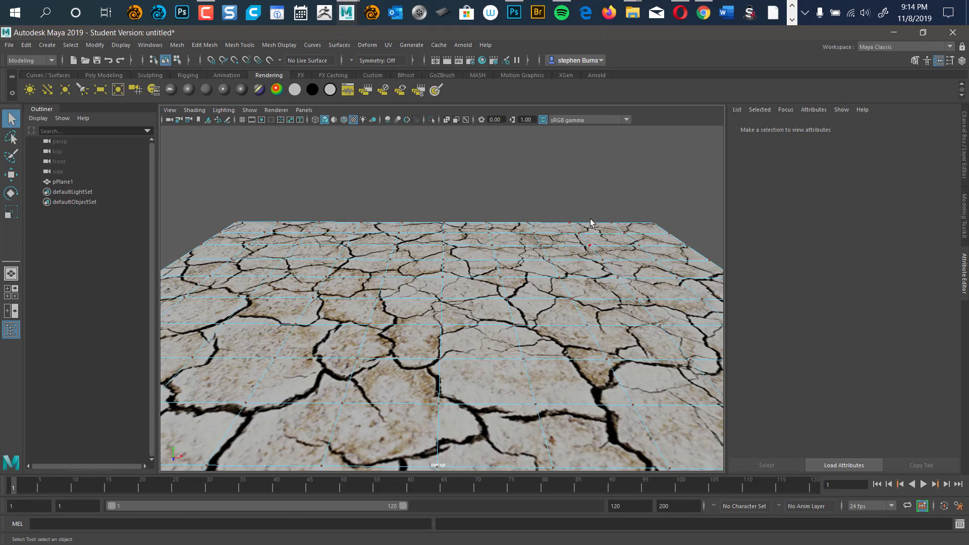
right_click_drag(587, 208, 623, 196)
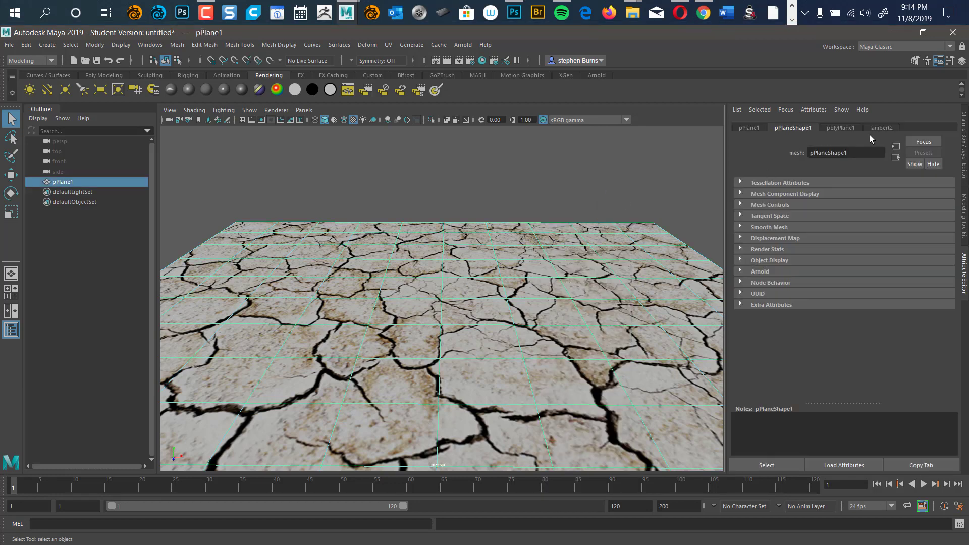
- Add a File texture node to the Bump Mapping attribute of the plane's lambert2 material
left_click(880, 128)
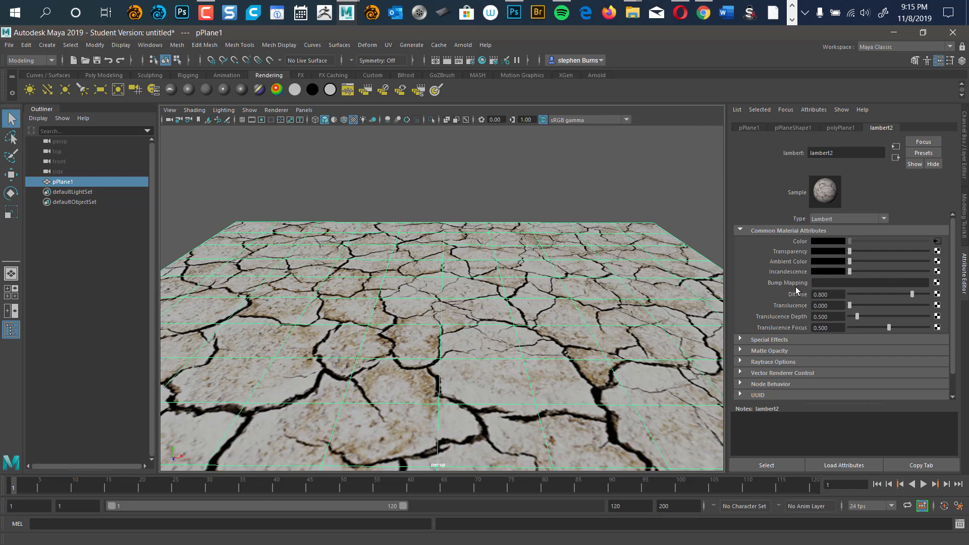
left_click(935, 283)
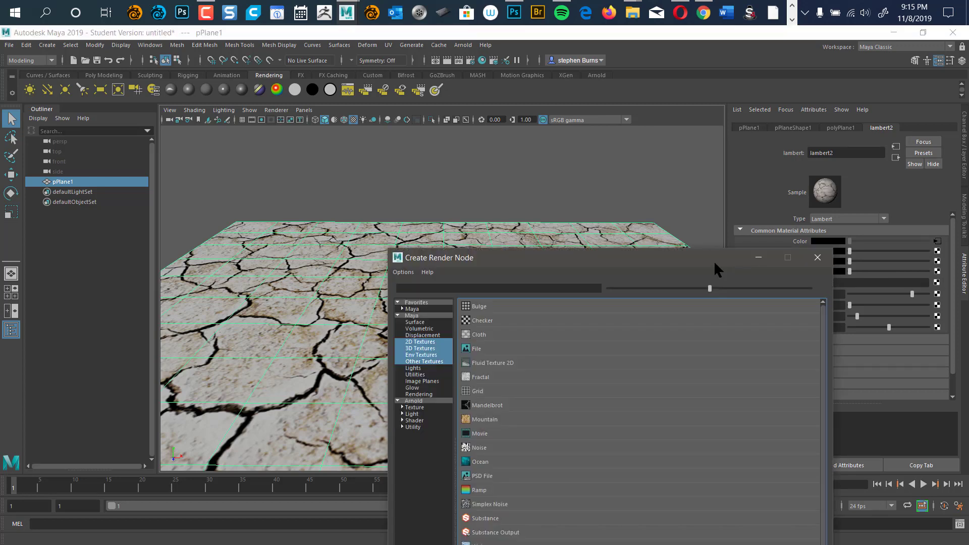
left_click_drag(713, 257, 633, 112)
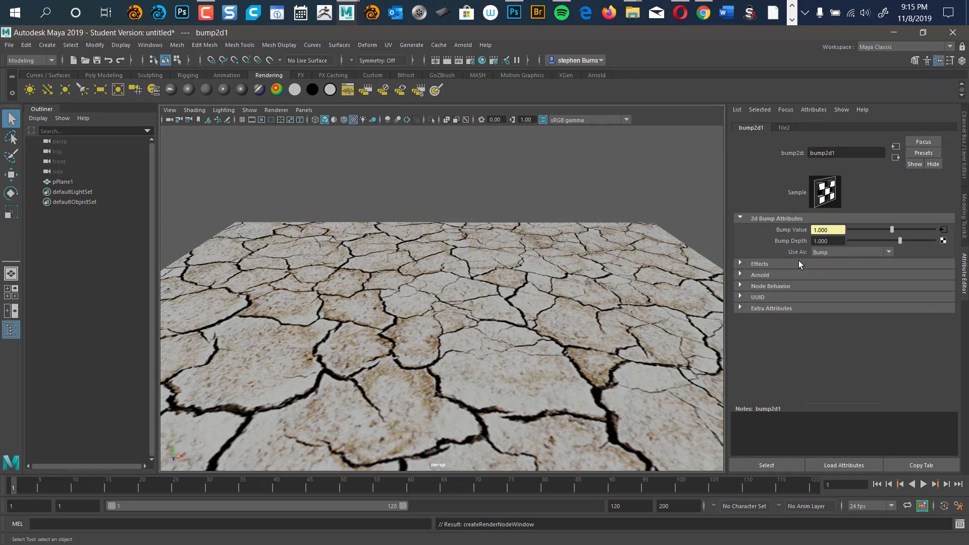
- Load BORDERED-CRACKS-Bump.jpg into the bump's file texture and set the Bump Depth to about 0.783
left_click(784, 129)
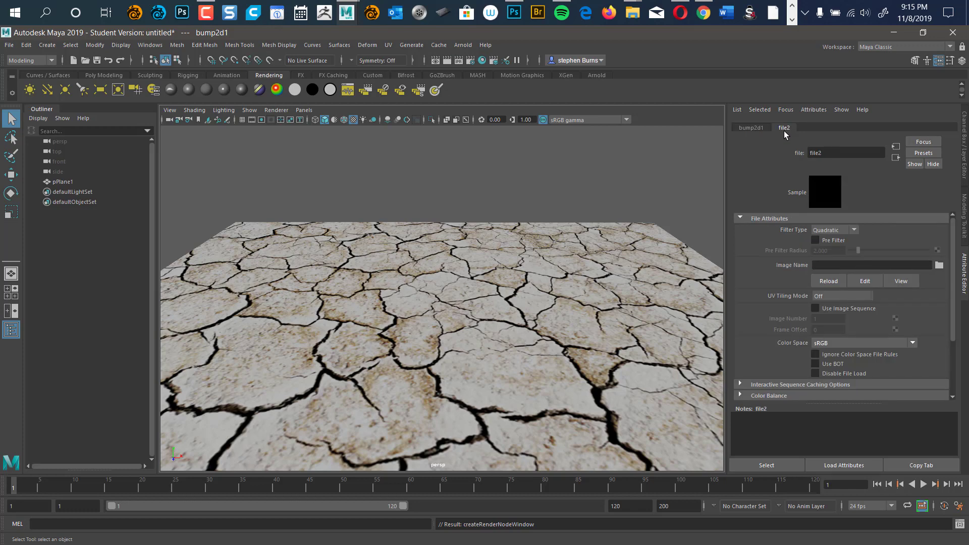
left_click(938, 266)
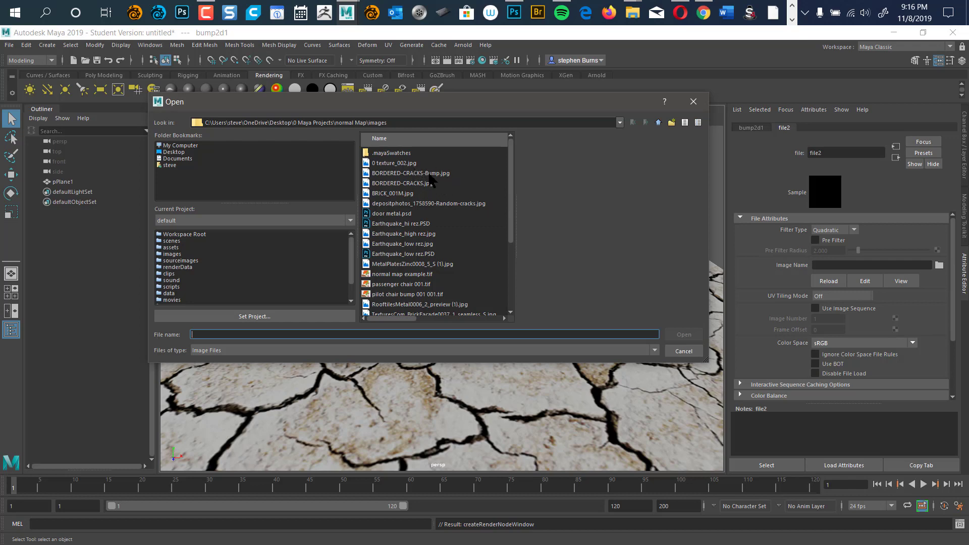
left_click(406, 173)
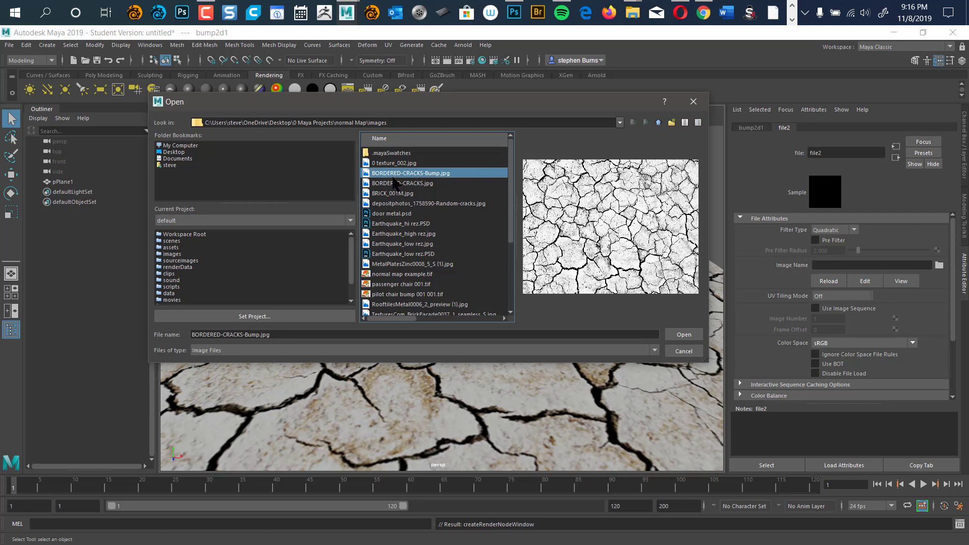
left_click(681, 334)
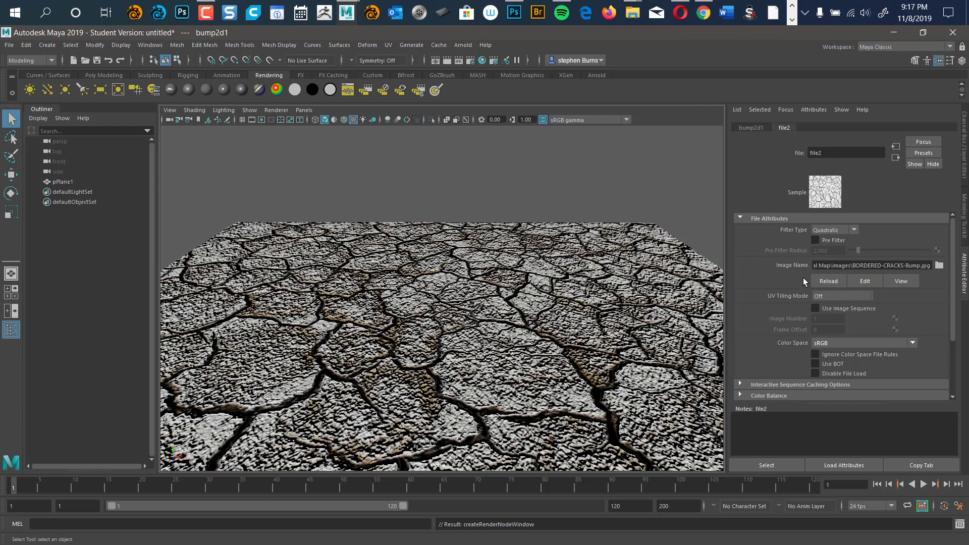
left_click(751, 129)
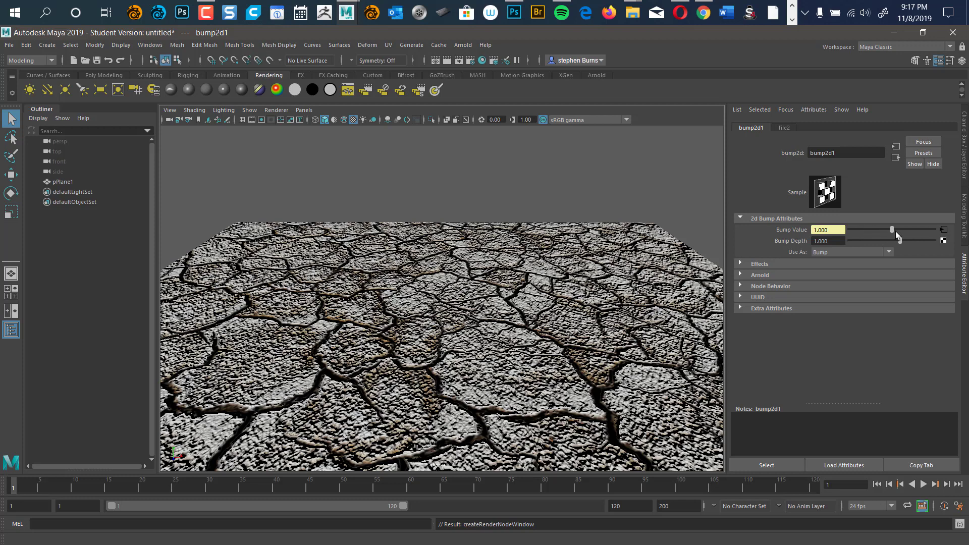
mouse_move(900, 242)
left_mouse_down()
mouse_move(860, 245)
mouse_move(913, 252)
mouse_move(843, 255)
mouse_move(926, 268)
mouse_move(896, 268)
left_mouse_up()
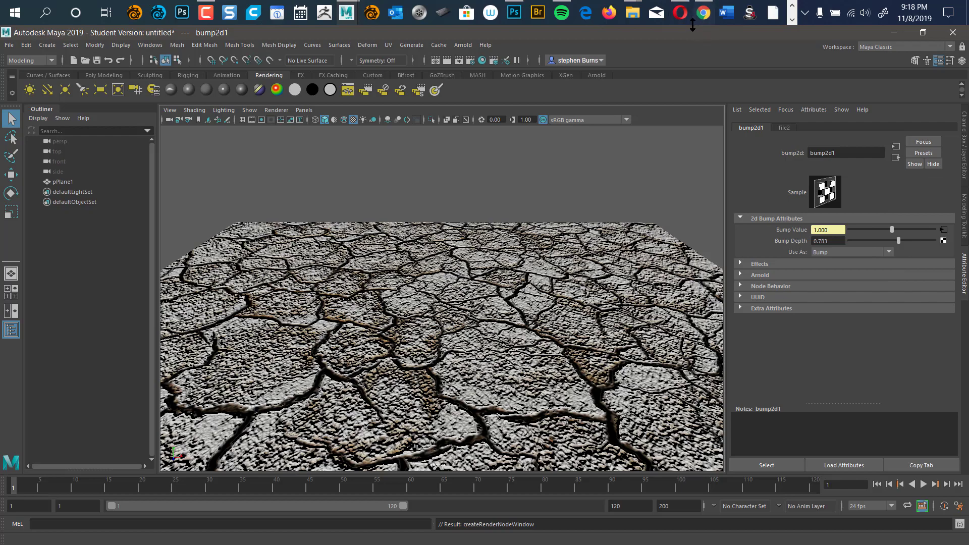
- Switch to Chrome and look through the texture images in the 3D folder of Student Work Files on Google Drive
left_click(704, 14)
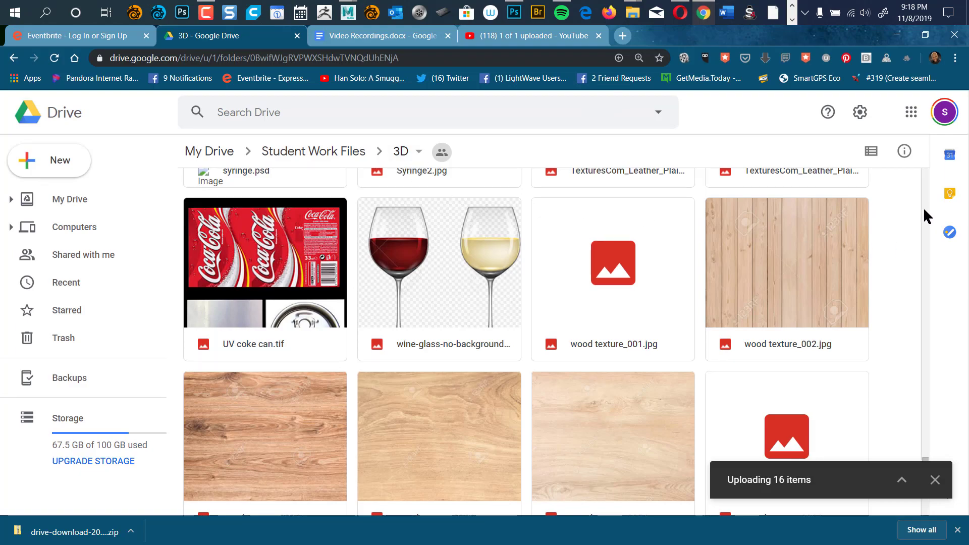
scroll(926, 262, "up", 10)
scroll(921, 292, "up", 2)
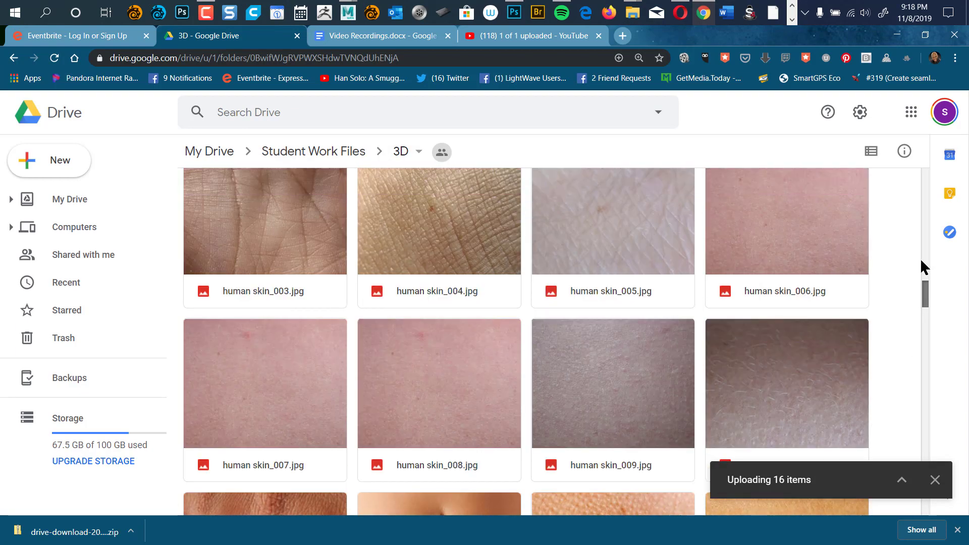
scroll(913, 227, "up", 10)
scroll(908, 190, "down", 3)
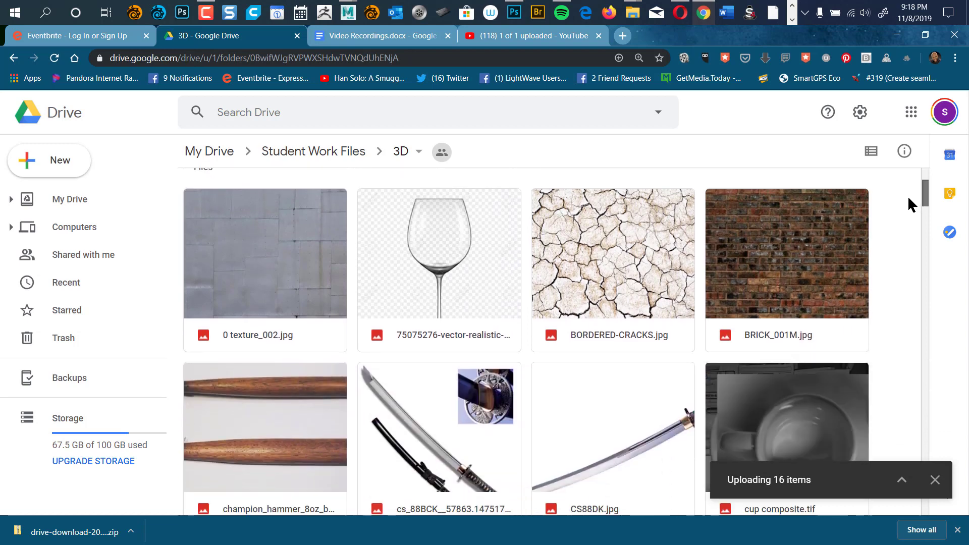
scroll(907, 195, "down", 1)
scroll(907, 195, "up", 2)
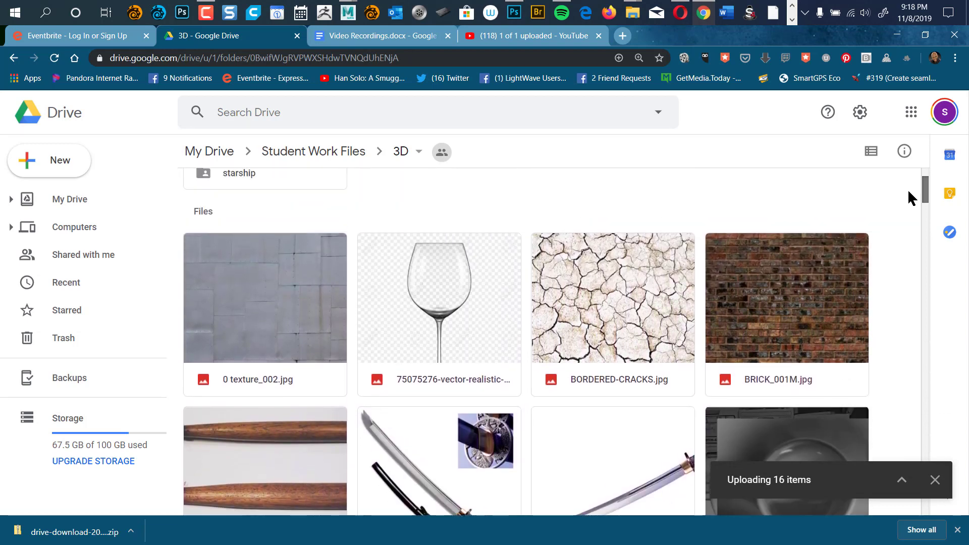
scroll(906, 193, "down", 1)
scroll(907, 186, "up", 2)
scroll(907, 184, "down", 1)
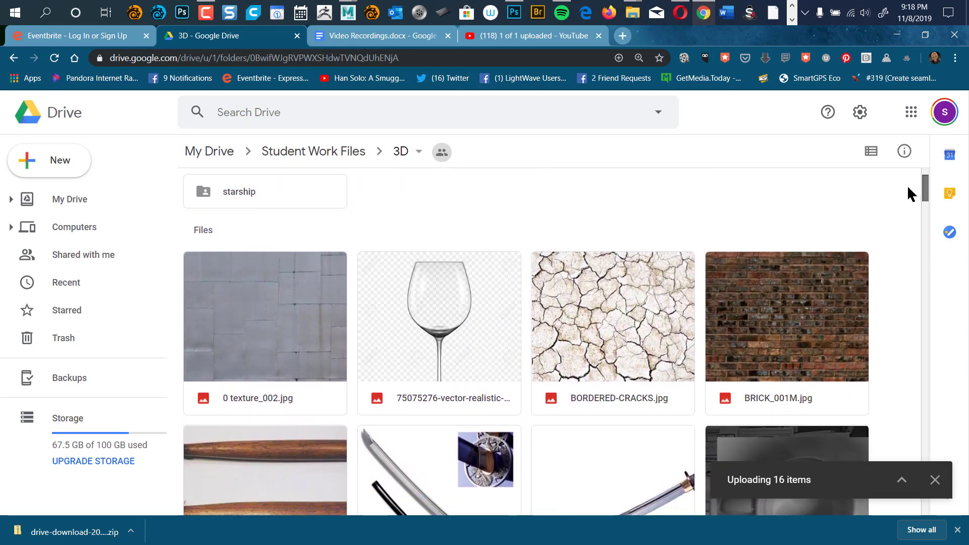
scroll(907, 182, "up", 1)
scroll(907, 180, "down", 1)
scroll(906, 180, "up", 1)
scroll(906, 186, "down", 2)
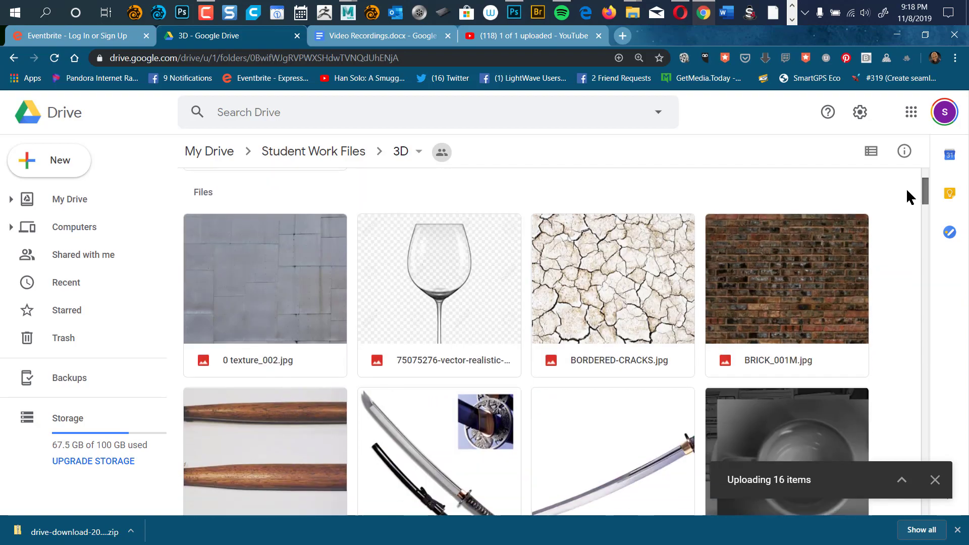
scroll(901, 227, "down", 20)
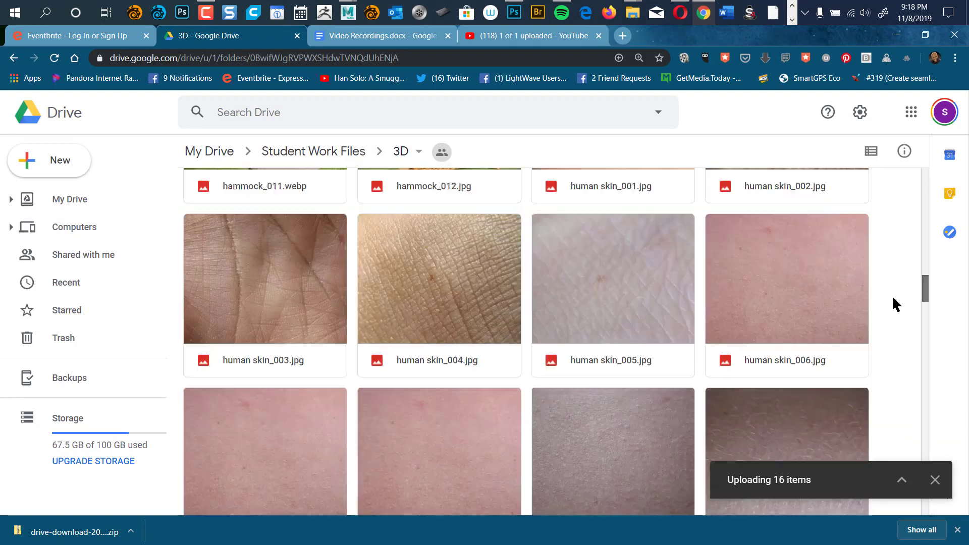
scroll(890, 308, "down", 5)
scroll(887, 262, "up", 20)
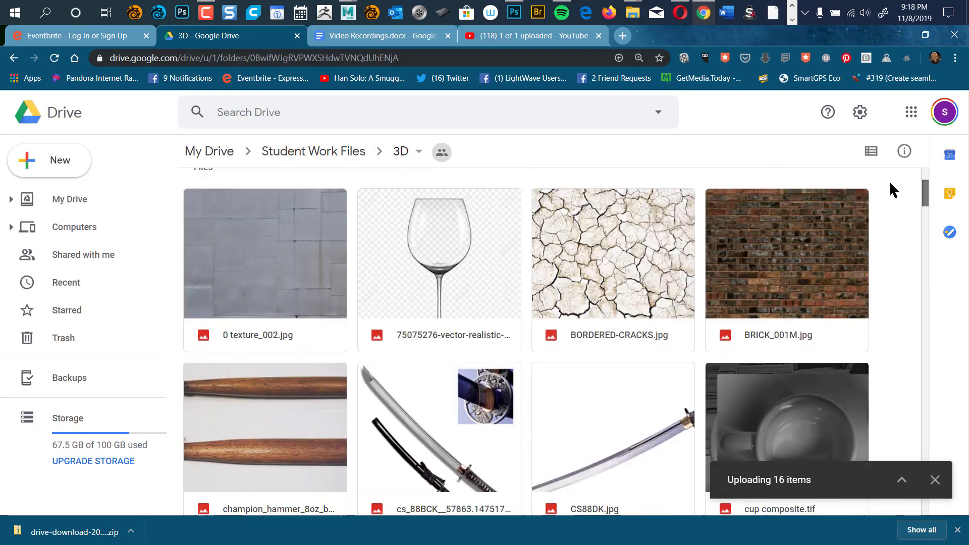
scroll(890, 180, "up", 3)
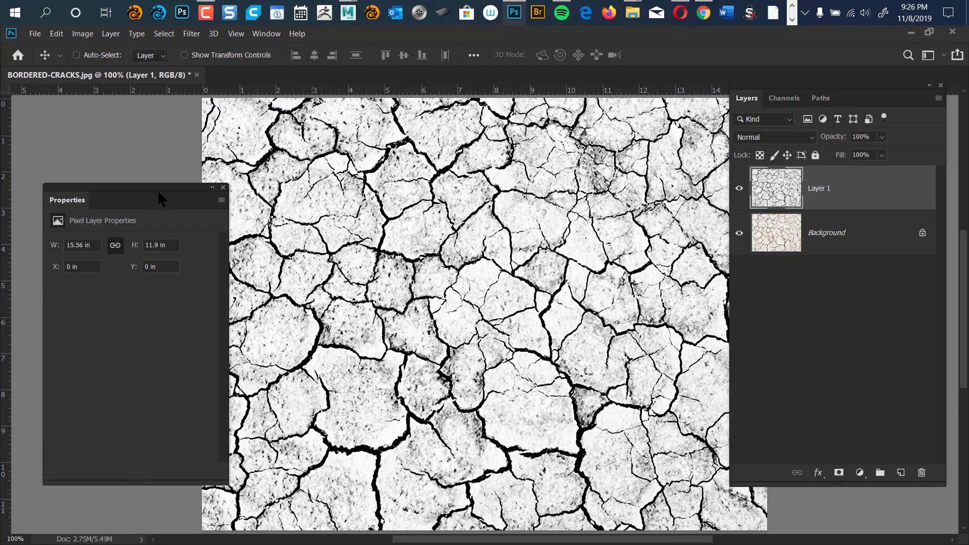
- Switch to Photoshop, duplicate the black-and-white Layer 1, and turn the copy into a 3D Postcard mesh
left_click_drag(165, 189, 134, 265)
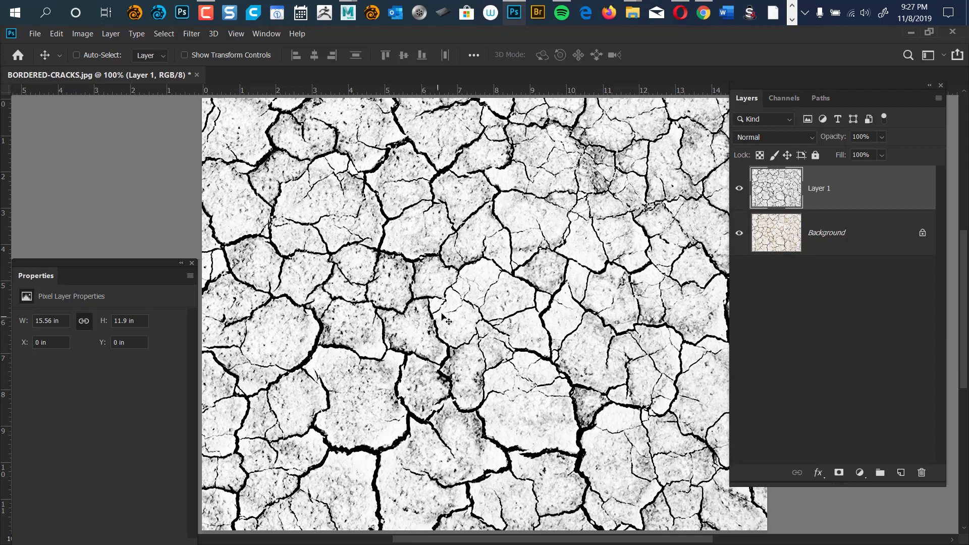
key("ctrl+j")
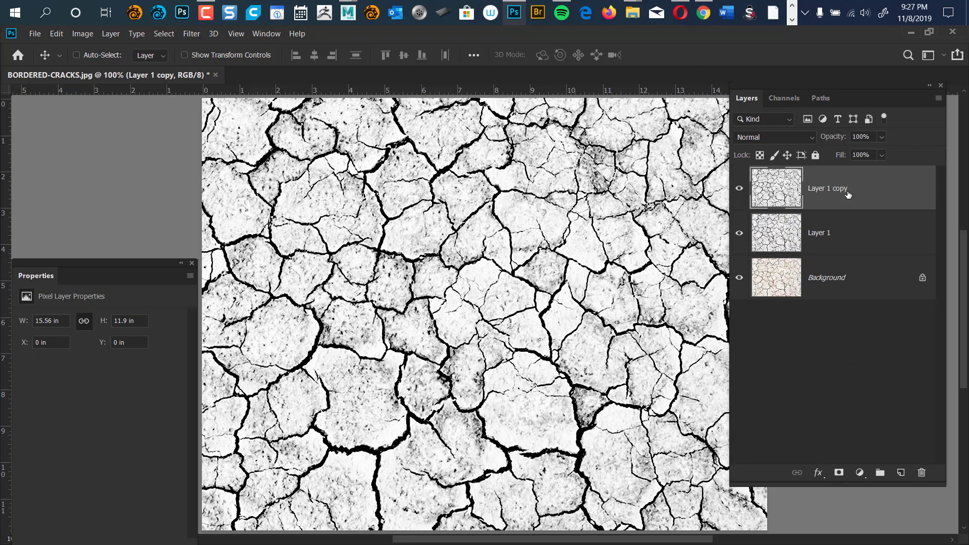
left_click(213, 36)
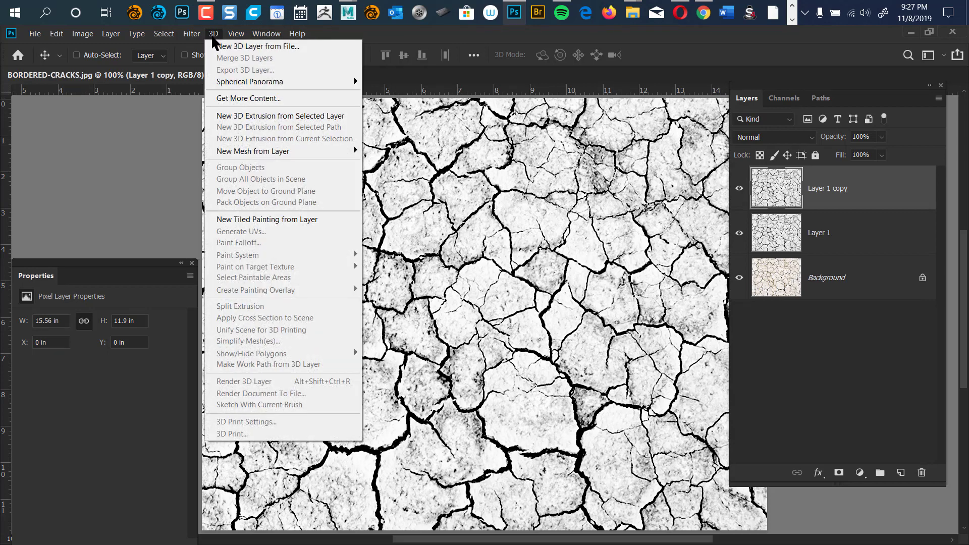
mouse_move(256, 153)
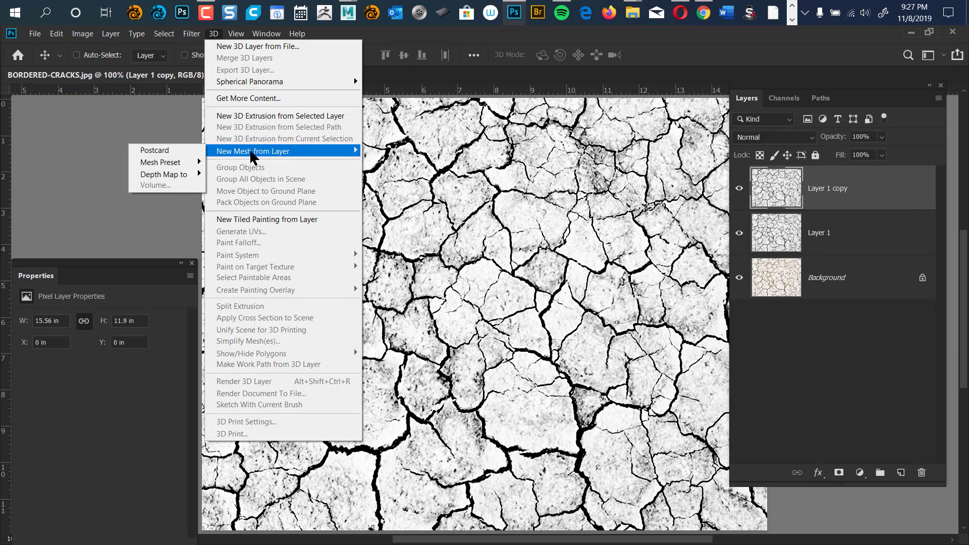
left_click(182, 151)
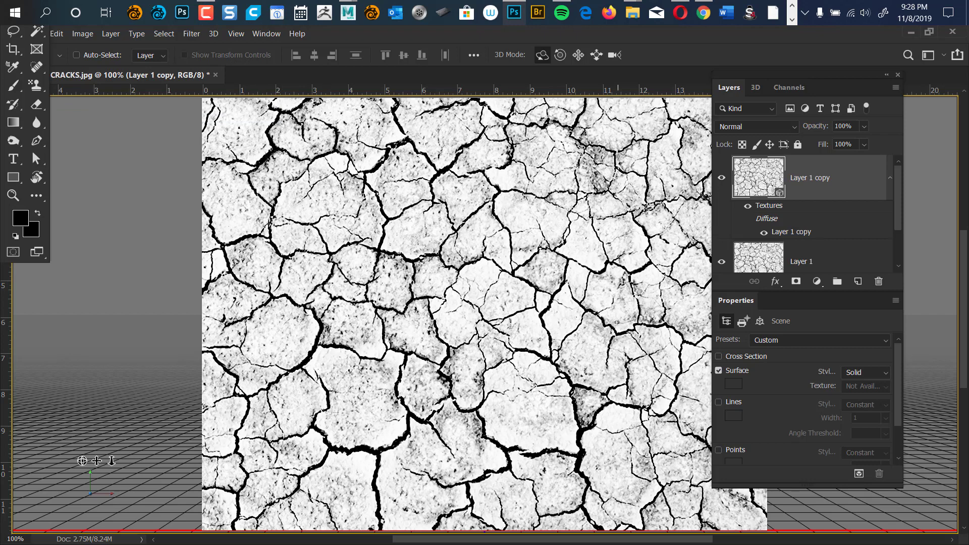
- Move the Layers and Properties panels off more of the image and orbit the 3D scene's camera slightly
left_click_drag(820, 77, 864, 95)
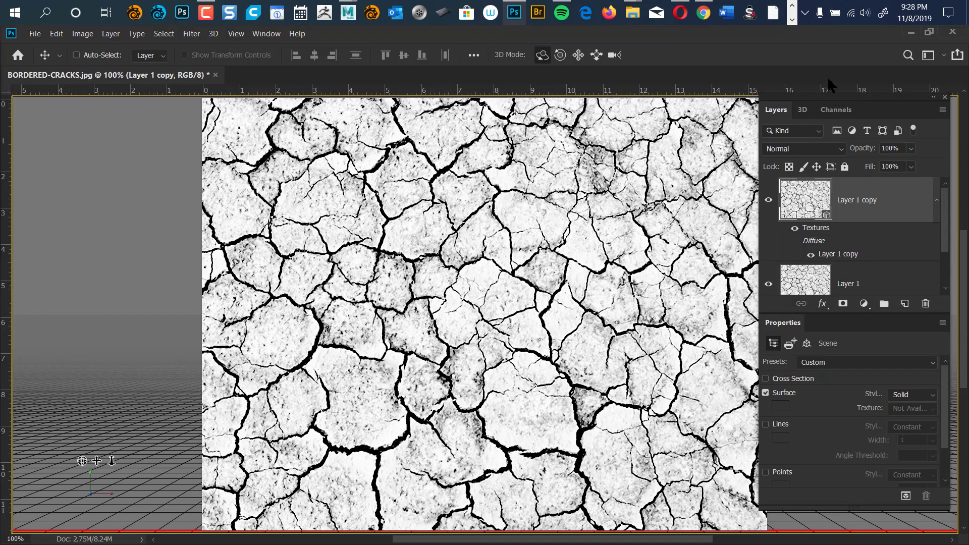
left_click_drag(833, 80, 790, 104)
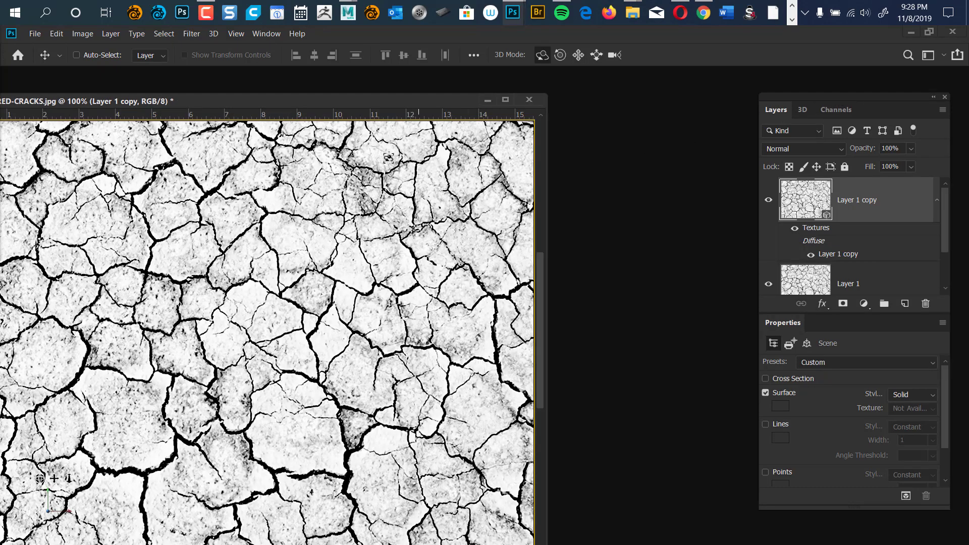
left_click_drag(454, 103, 536, 91)
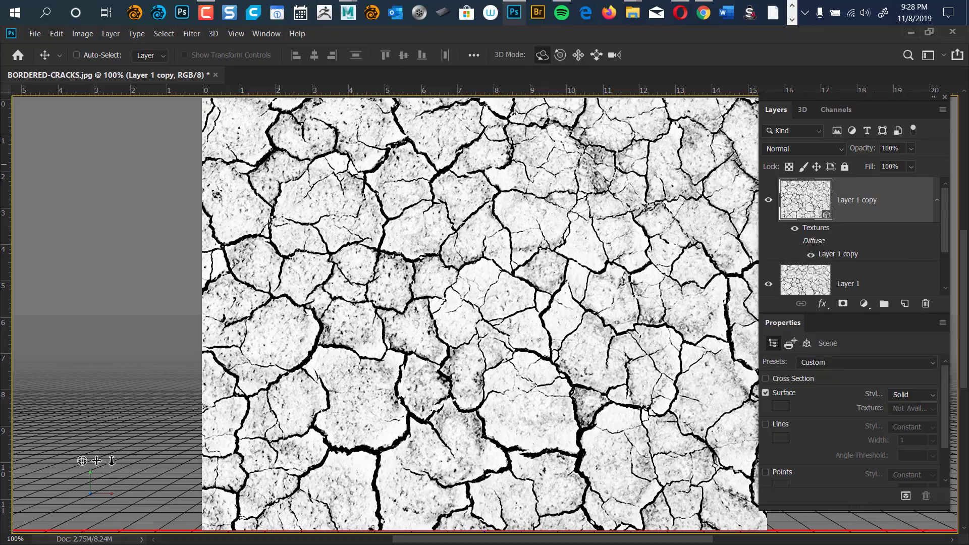
left_click_drag(152, 393, 382, 292)
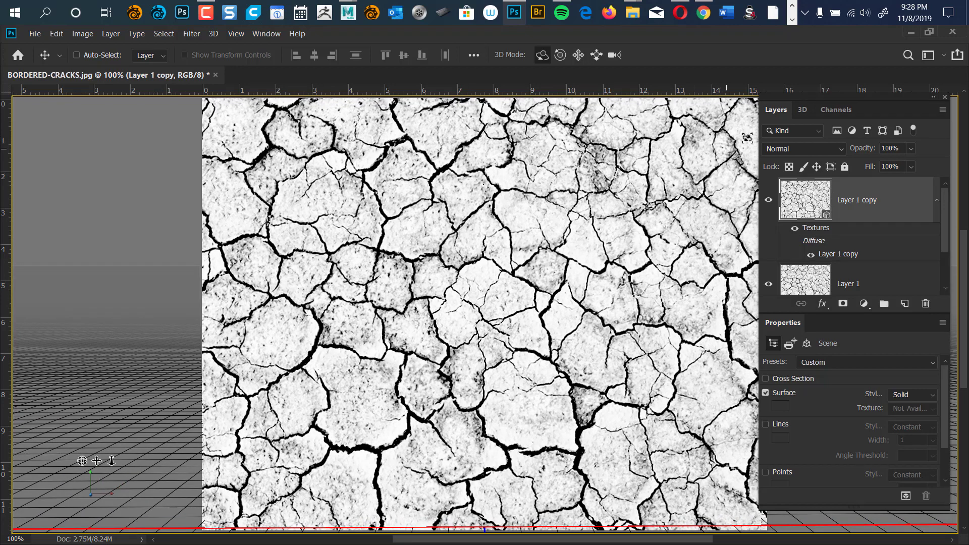
- Rename the 3D mesh "Layer 1 copy Mesh" to "ground texture"
left_click(802, 111)
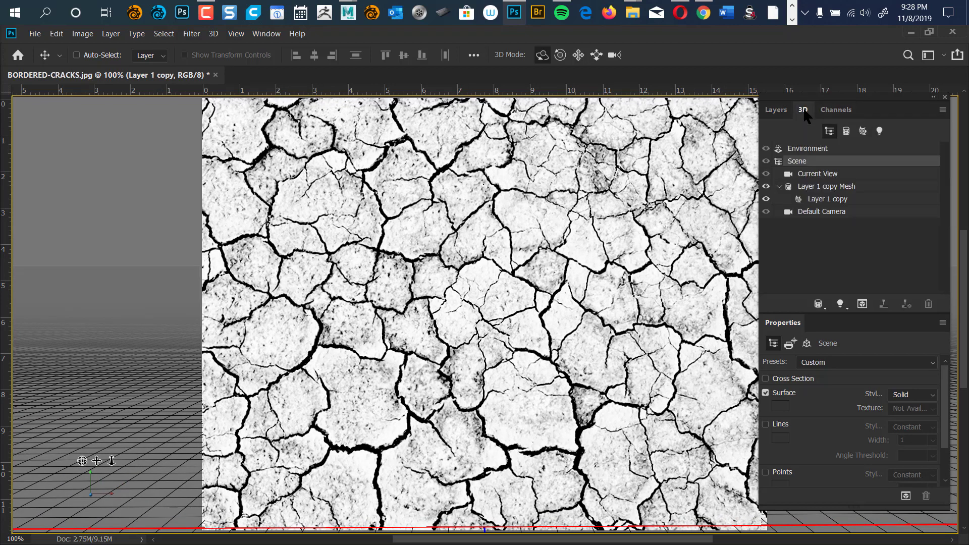
left_click(812, 173)
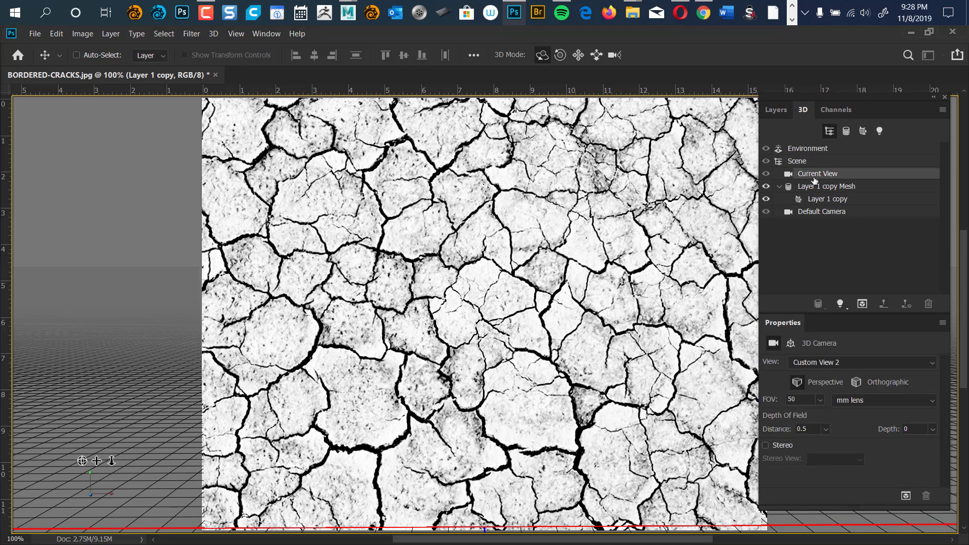
left_click(830, 187)
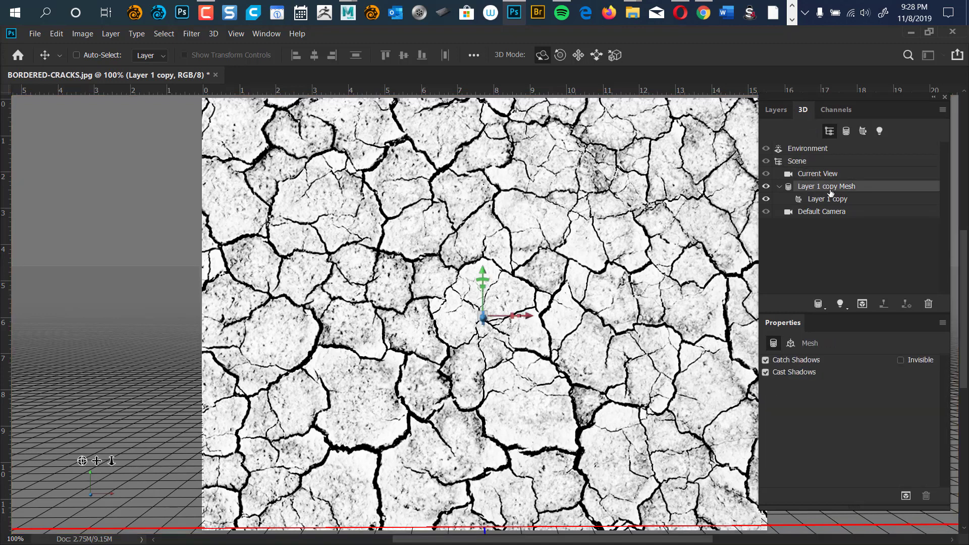
double_click(830, 191)
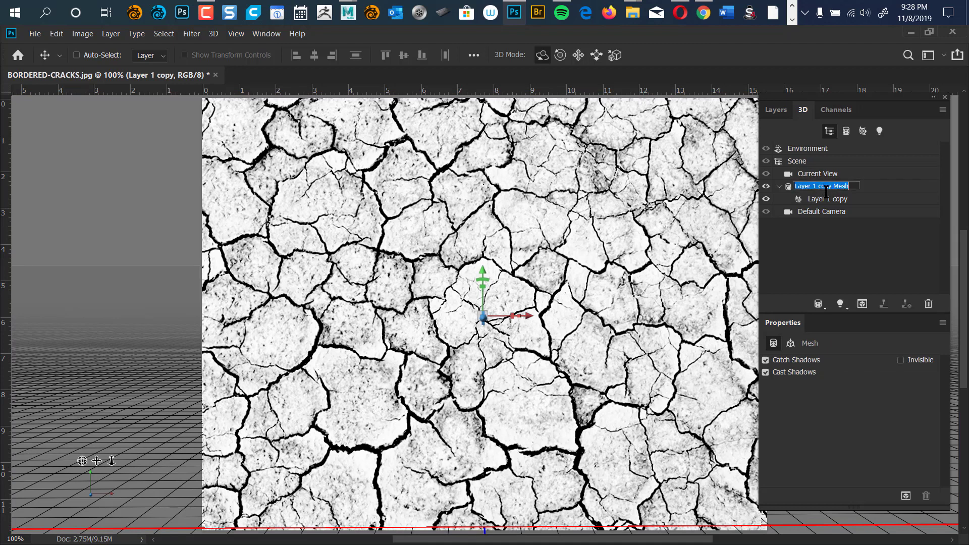
type("groun")
type("d textur")
type("re")
key("Return")
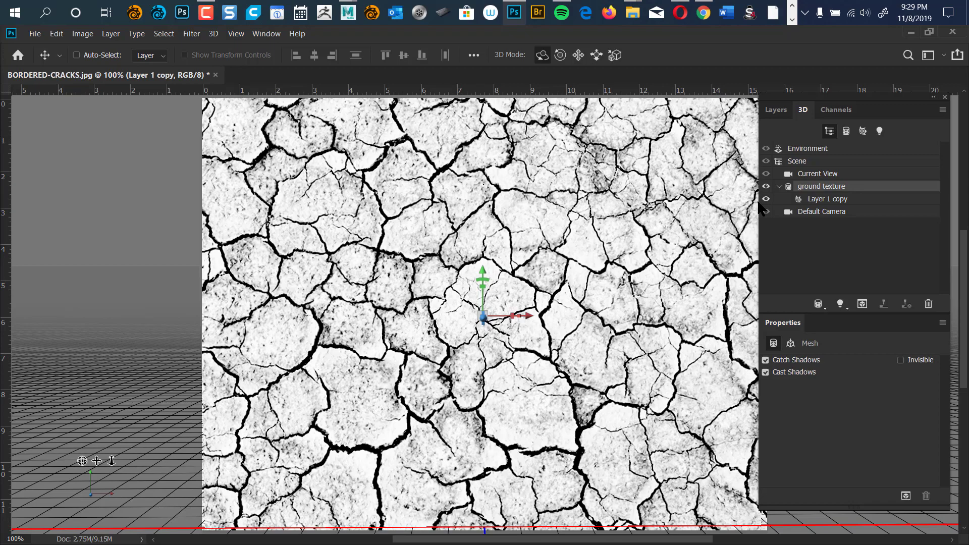
- Tilt the ground texture mesh back so it lies like a ground plane, and hide the flat Layer 1
left_click_drag(176, 371, 193, 253)
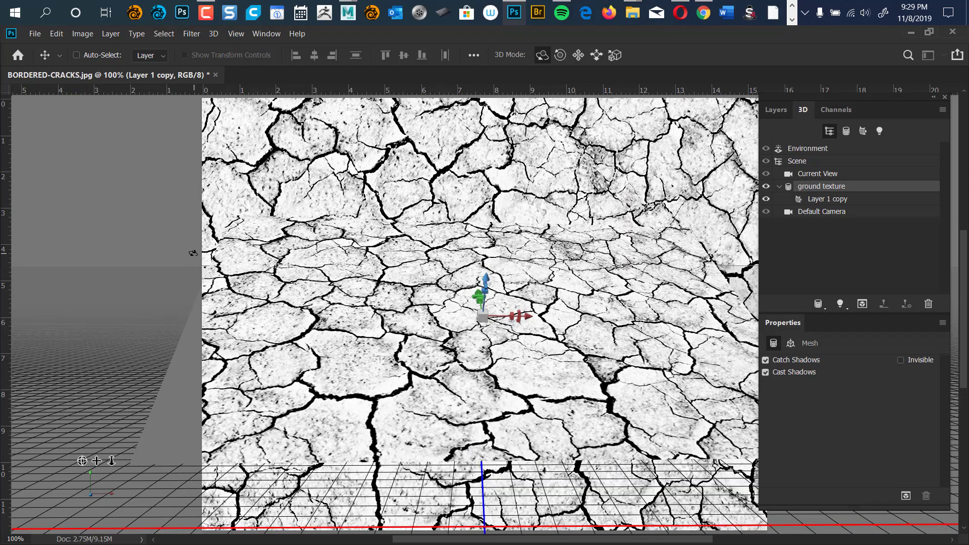
left_click(775, 109)
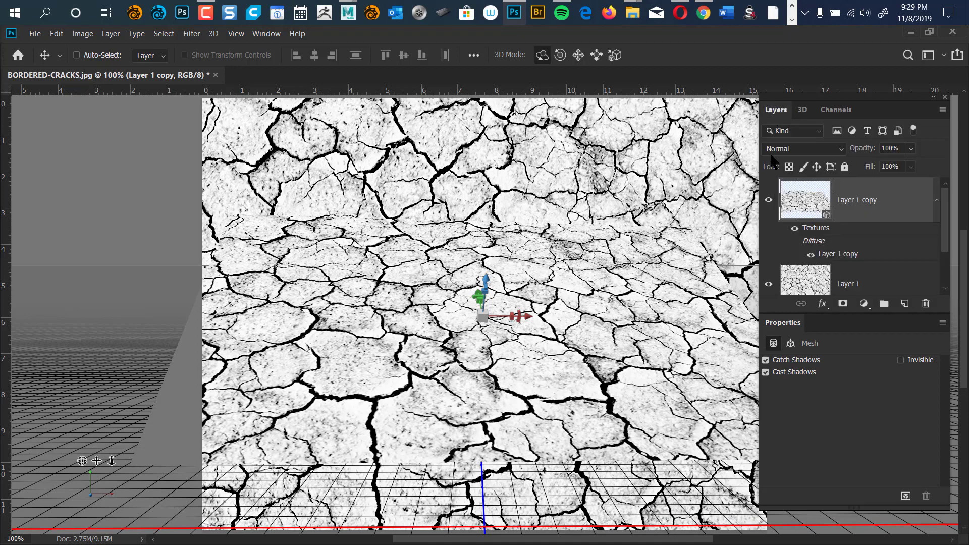
left_click(768, 284)
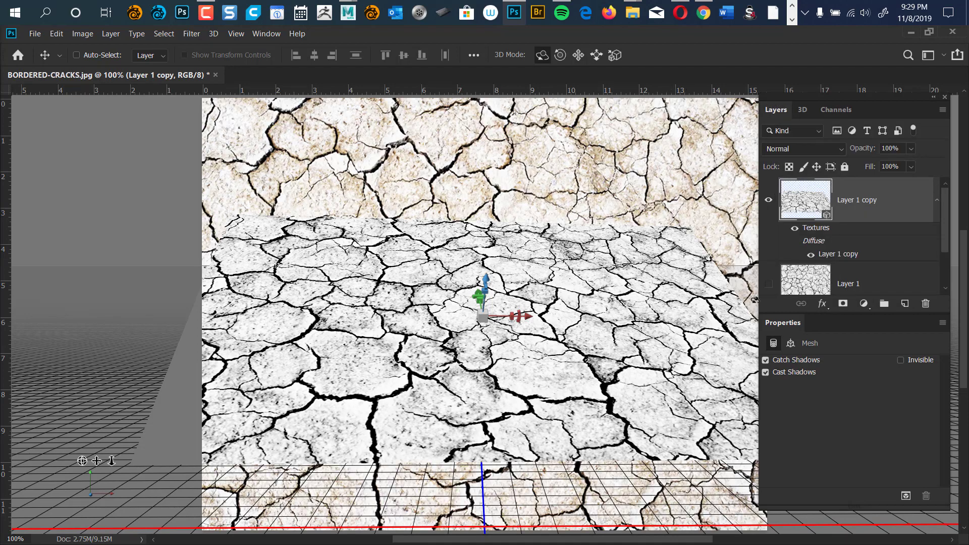
- Hide the Background layer and orbit the 3D view to a slightly lower angle over the ground plane
left_click_drag(945, 315, 937, 395)
left_click(768, 328)
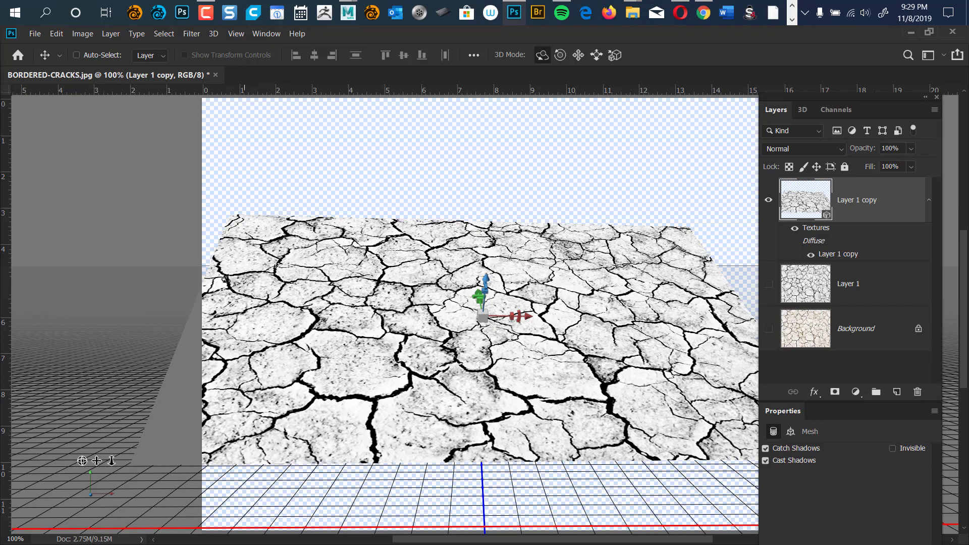
left_click_drag(176, 300, 152, 288)
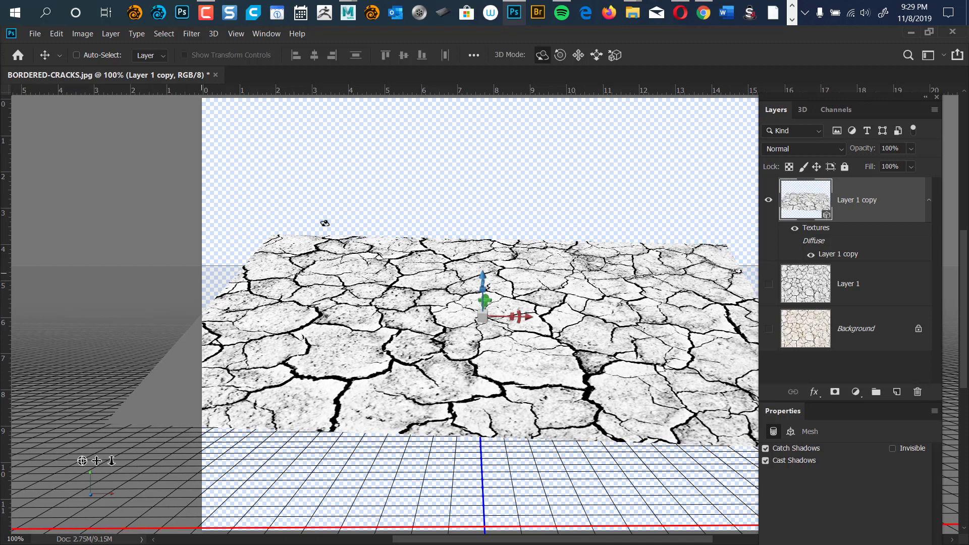
- Turn off the 3D environment's image-based light (IBL)
left_click(803, 110)
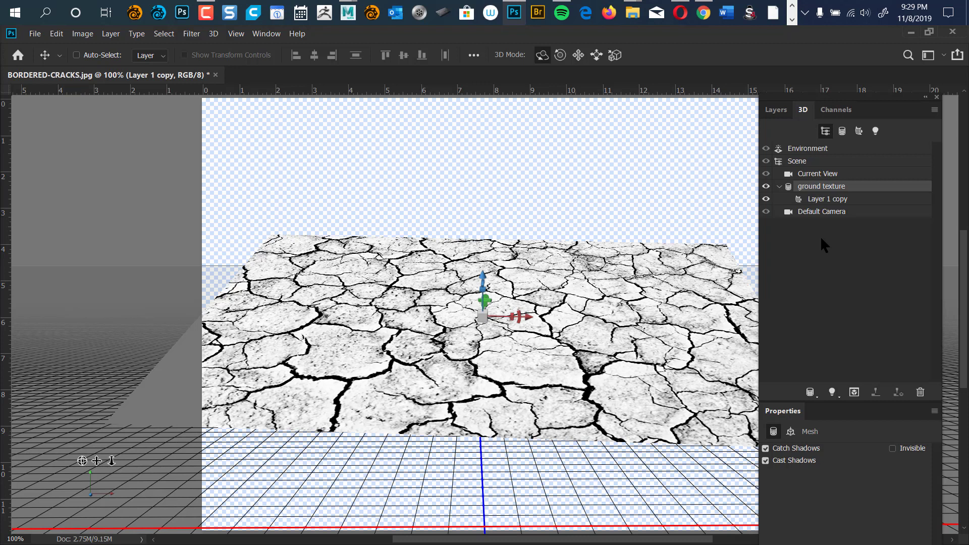
left_click(807, 149)
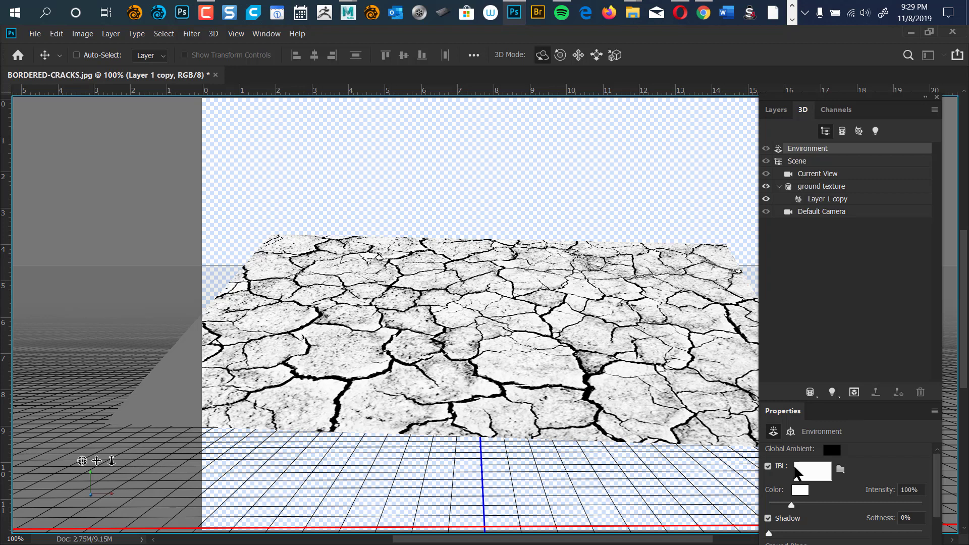
left_click(768, 466)
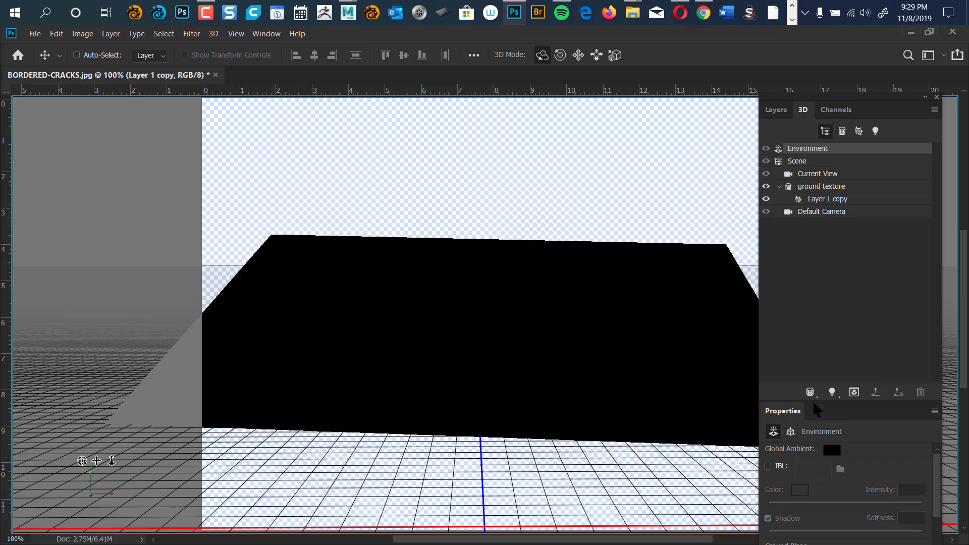
- Add an infinite light to the scene and aim it so it shines from the ground plane's left side
left_click(832, 392)
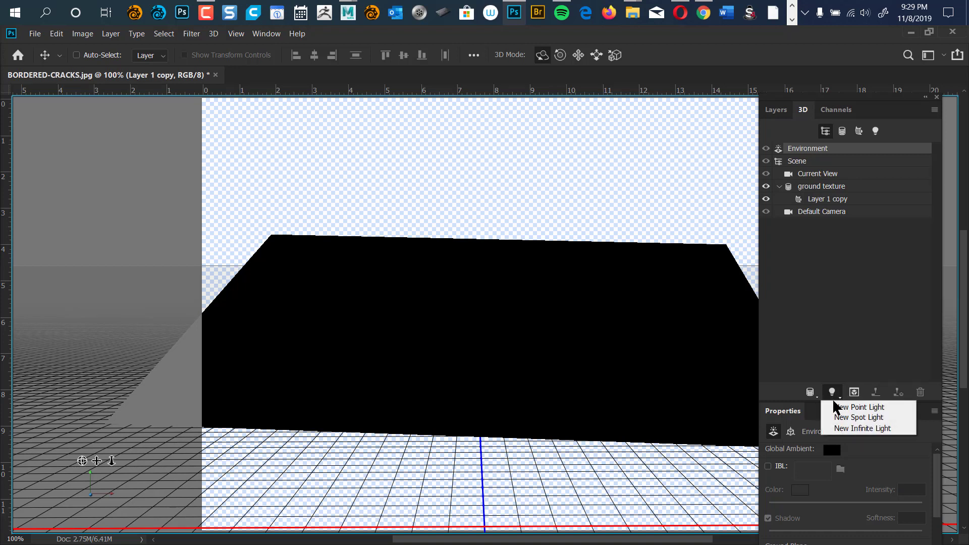
left_click(880, 428)
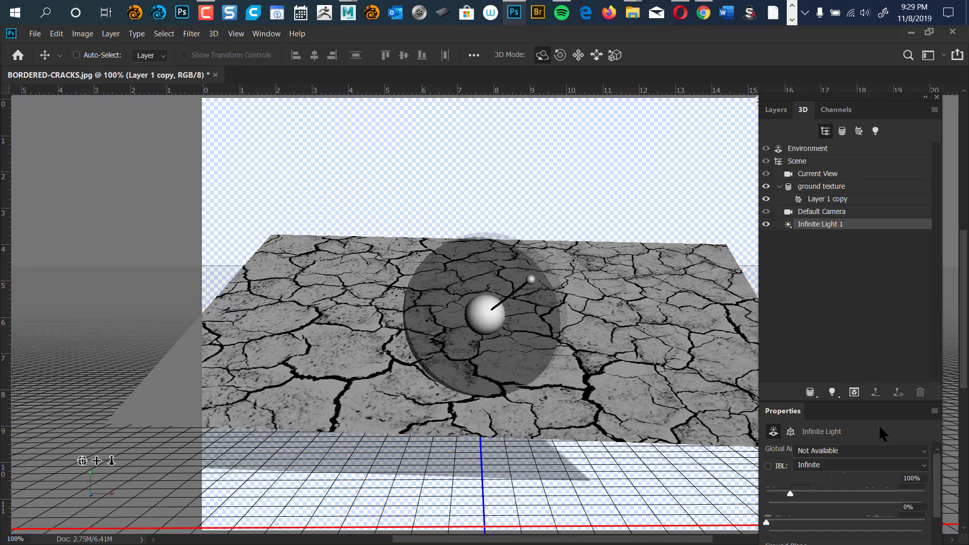
mouse_move(554, 298)
left_mouse_down()
mouse_move(459, 101)
mouse_move(273, 99)
mouse_move(17, 167)
mouse_move(381, 331)
mouse_move(388, 265)
mouse_move(375, 233)
mouse_move(366, 280)
mouse_move(347, 303)
mouse_move(388, 250)
mouse_move(338, 297)
mouse_move(353, 280)
mouse_move(325, 293)
mouse_move(361, 288)
mouse_move(384, 268)
mouse_move(408, 272)
mouse_move(389, 288)
mouse_move(421, 269)
left_mouse_up()
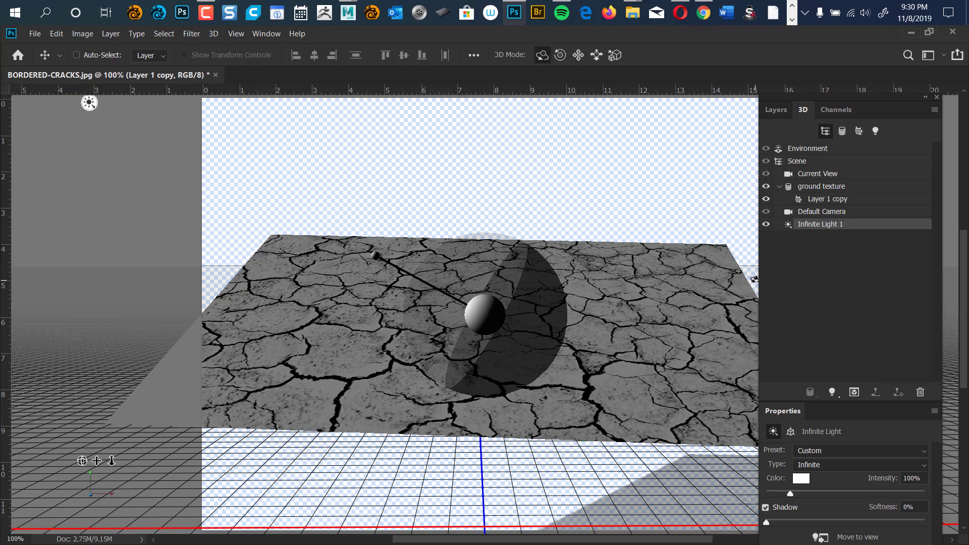
- Load BORDERED-CRACKS-Bump.jpg as the bump texture of the ground texture's Layer 1 copy material and set Bump to 20%
left_click(827, 186)
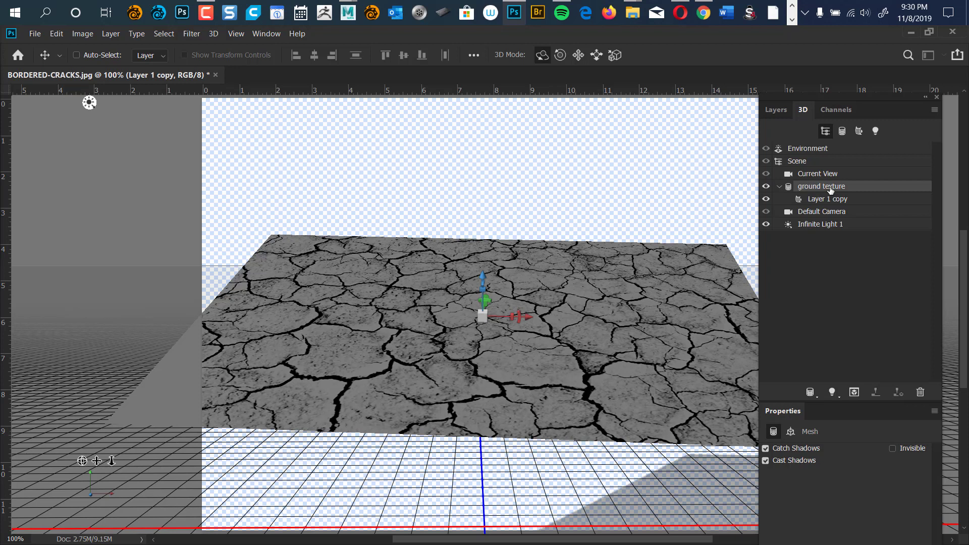
left_click(826, 200)
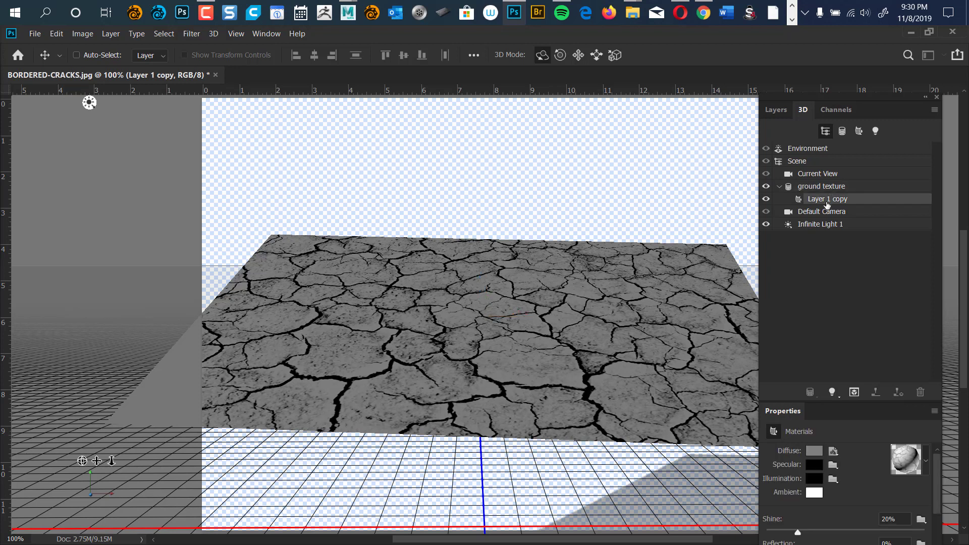
left_click_drag(937, 396, 950, 203)
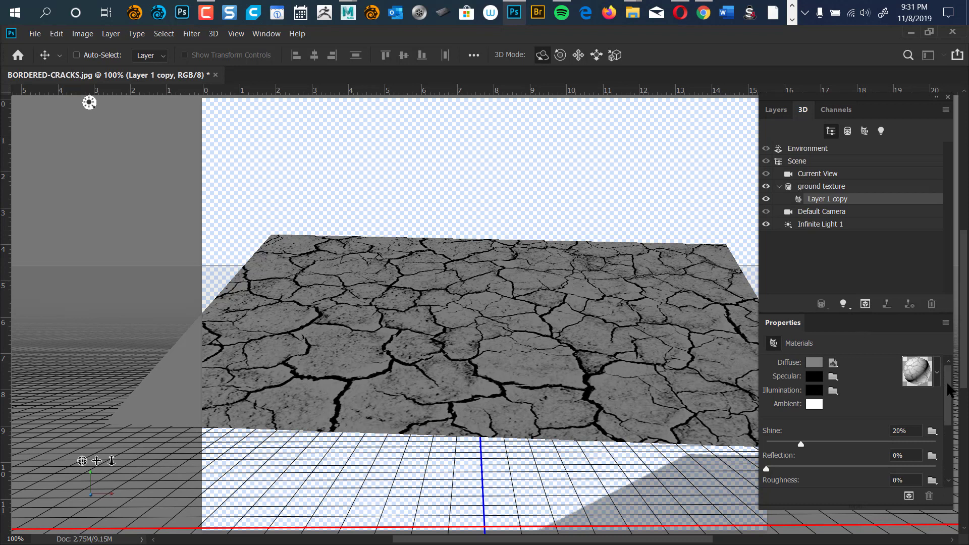
left_click_drag(946, 388, 945, 416)
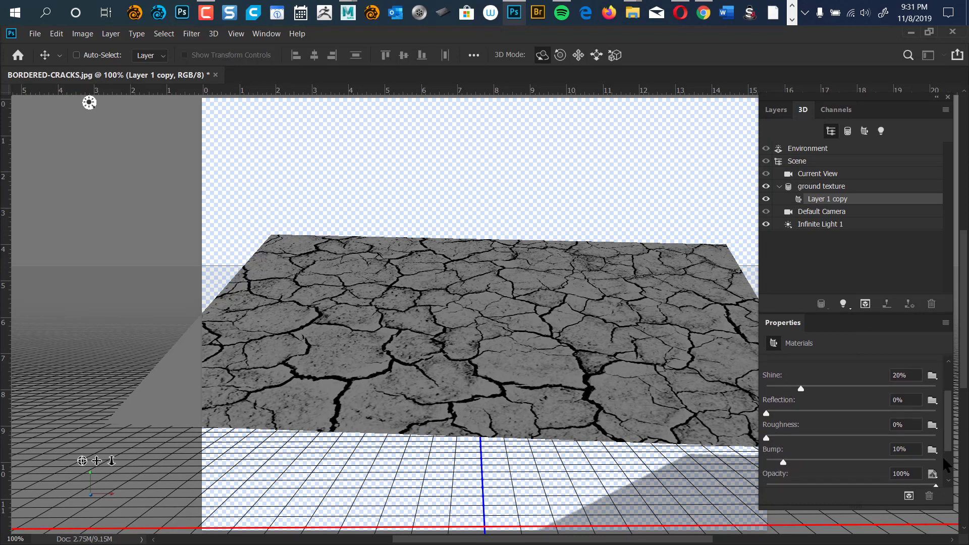
left_click_drag(951, 505, 948, 534)
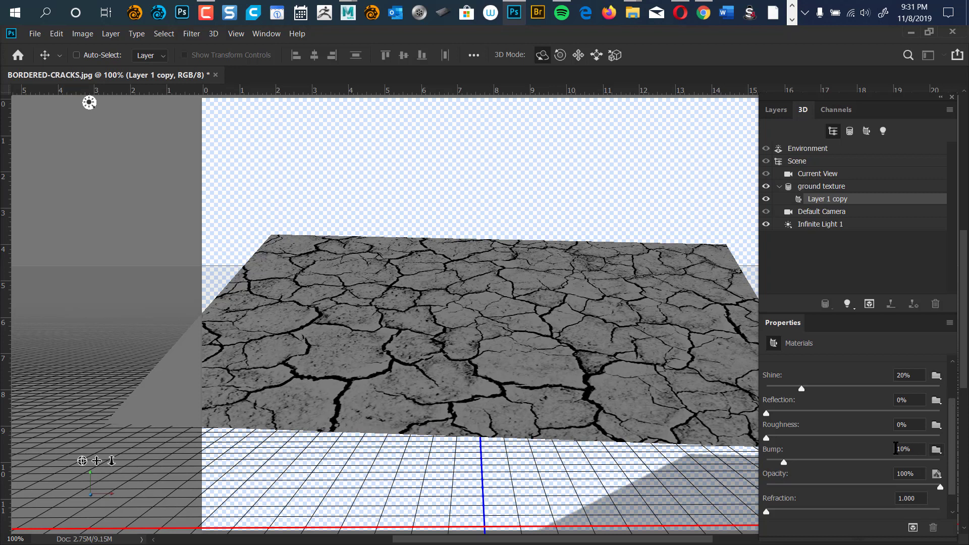
left_click(937, 449)
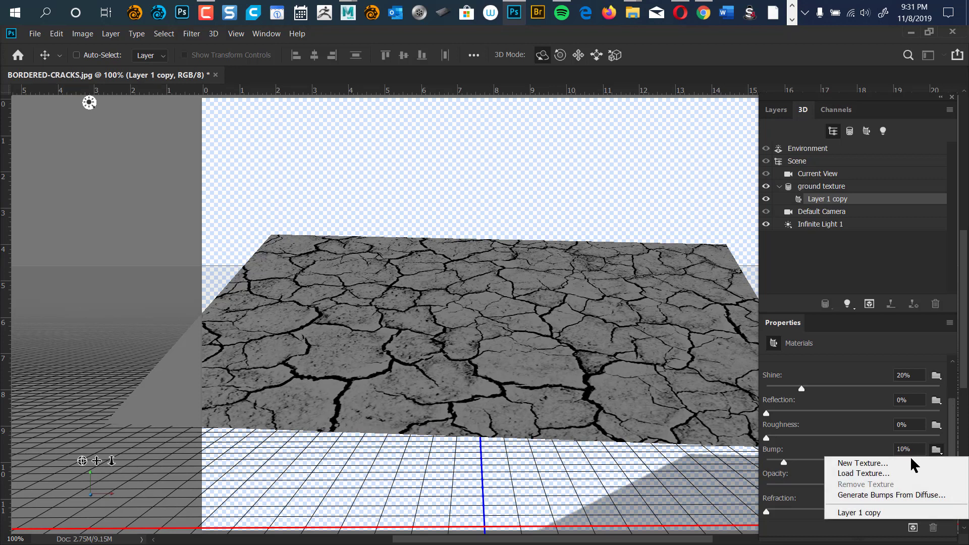
left_click(888, 473)
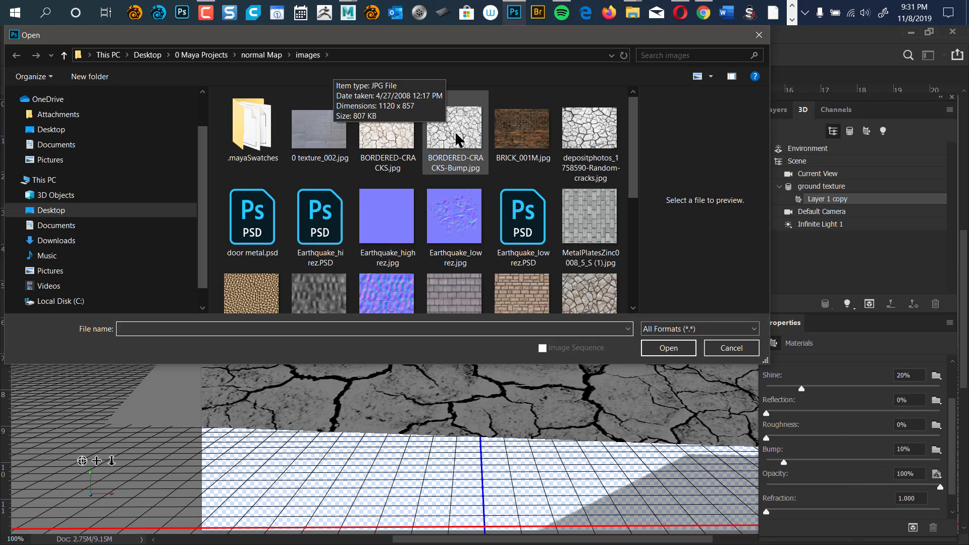
left_click(456, 139)
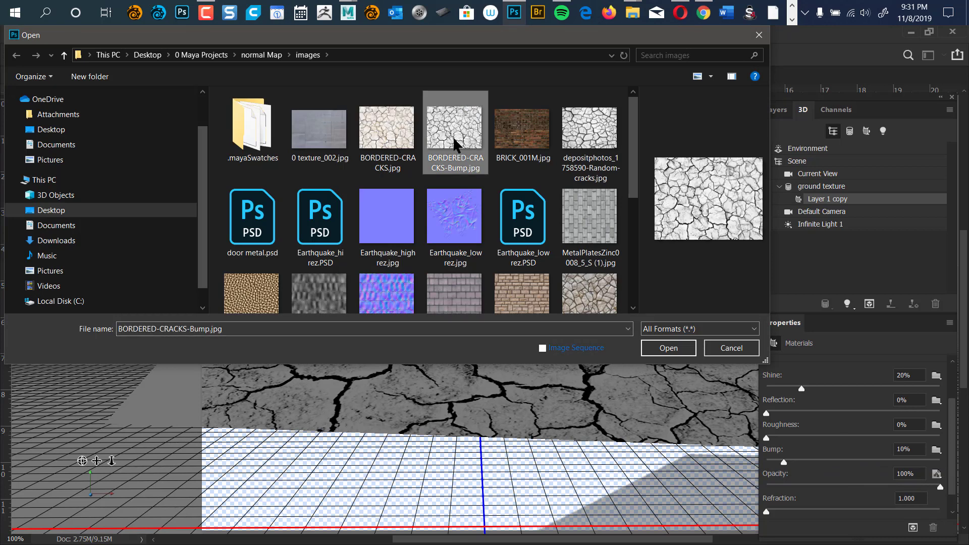
left_click(667, 348)
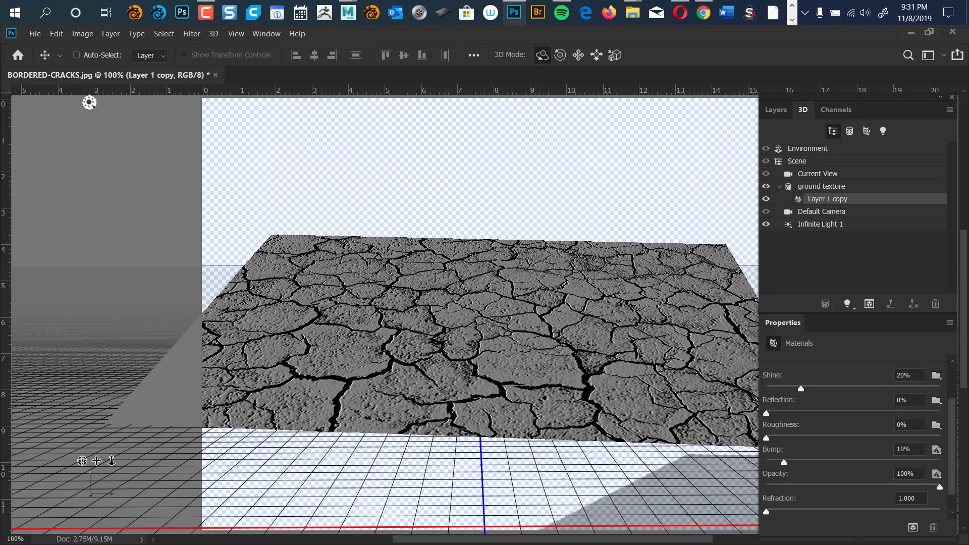
mouse_move(783, 463)
left_mouse_down()
mouse_move(876, 460)
mouse_move(754, 462)
mouse_move(828, 461)
mouse_move(800, 462)
left_mouse_up()
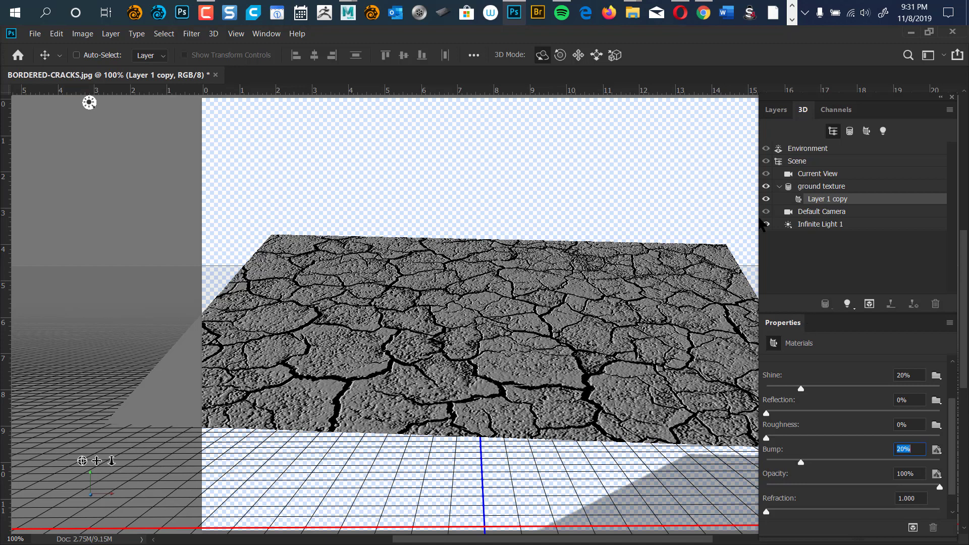
- Set the intensity of Infinite Light 1 to 154%
left_click(812, 224)
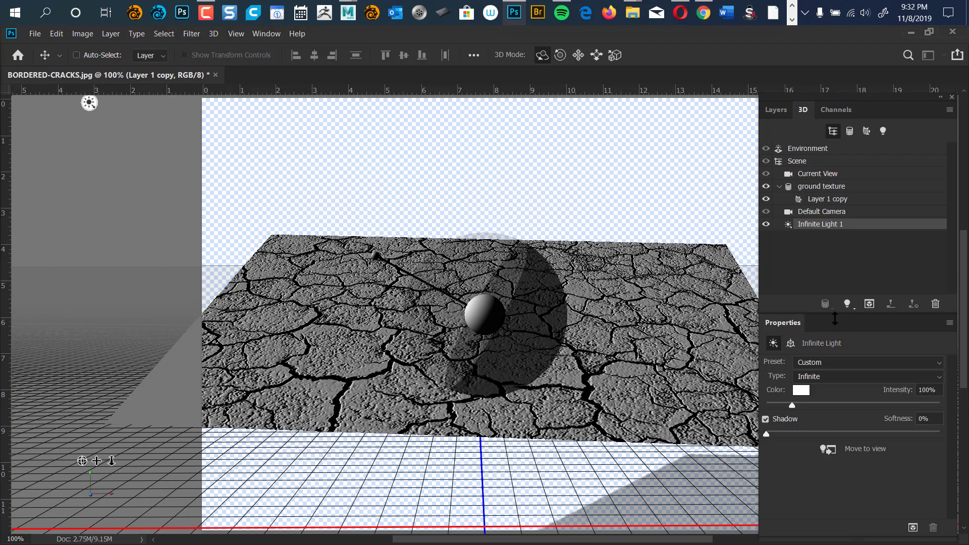
left_click_drag(793, 404, 803, 407)
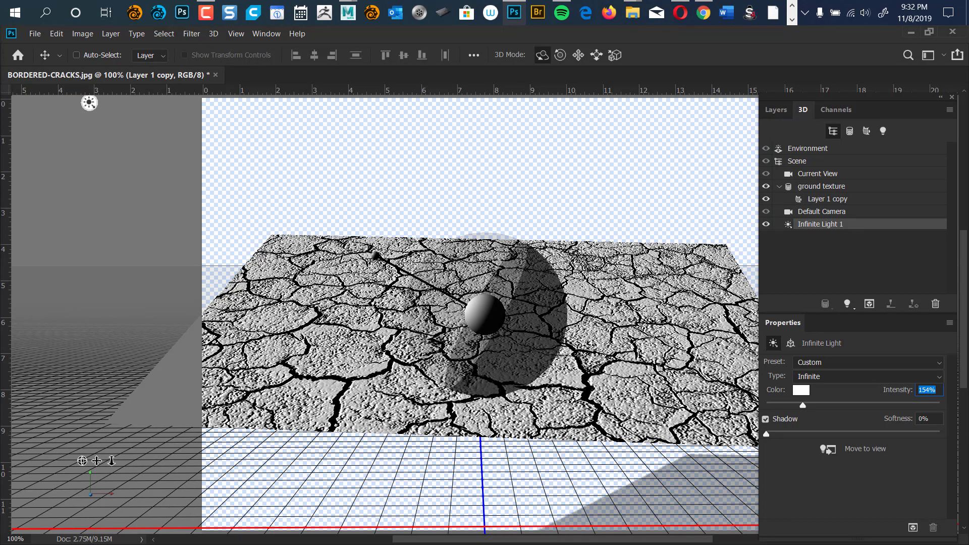
- Try swinging Infinite Light 1 overhead and around to the right side of the ground plane to compare the bump shading
mouse_move(89, 103)
left_mouse_down()
mouse_move(461, 100)
mouse_move(106, 101)
mouse_move(17, 119)
mouse_move(19, 128)
mouse_move(25, 102)
mouse_move(520, 102)
left_mouse_up()
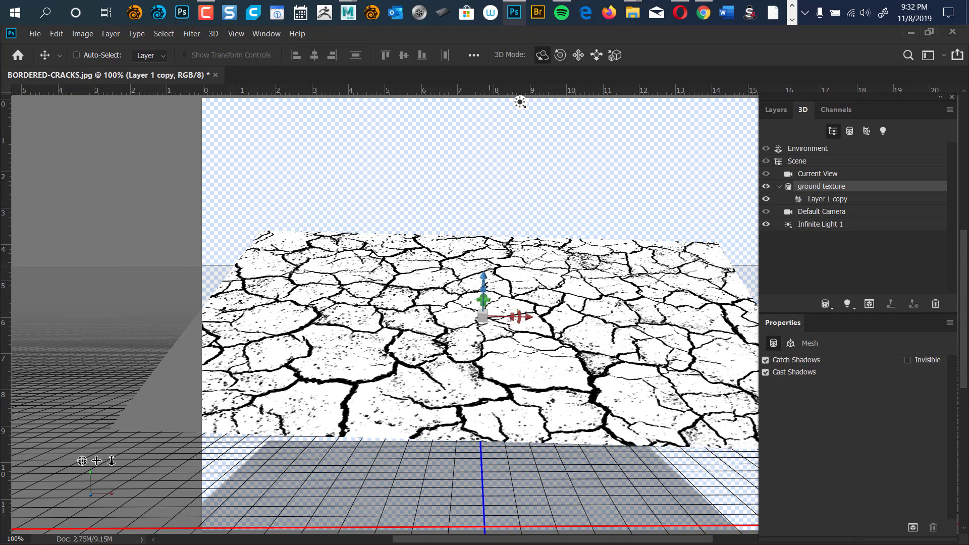
left_click(807, 224)
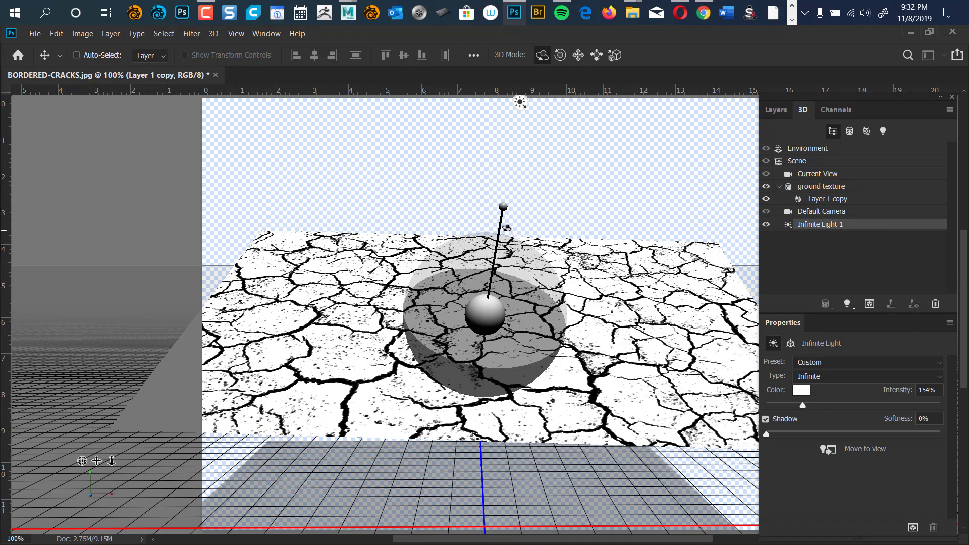
mouse_move(484, 226)
left_mouse_down()
mouse_move(527, 242)
mouse_move(607, 305)
mouse_move(605, 287)
mouse_move(614, 312)
mouse_move(605, 284)
left_mouse_up()
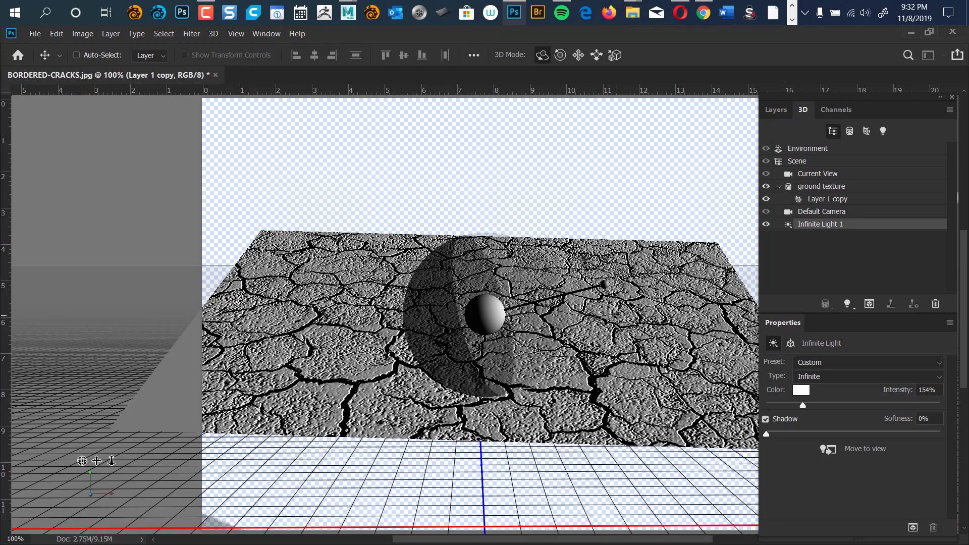
mouse_move(616, 316)
left_mouse_down()
mouse_move(564, 304)
mouse_move(558, 285)
mouse_move(574, 305)
left_mouse_up()
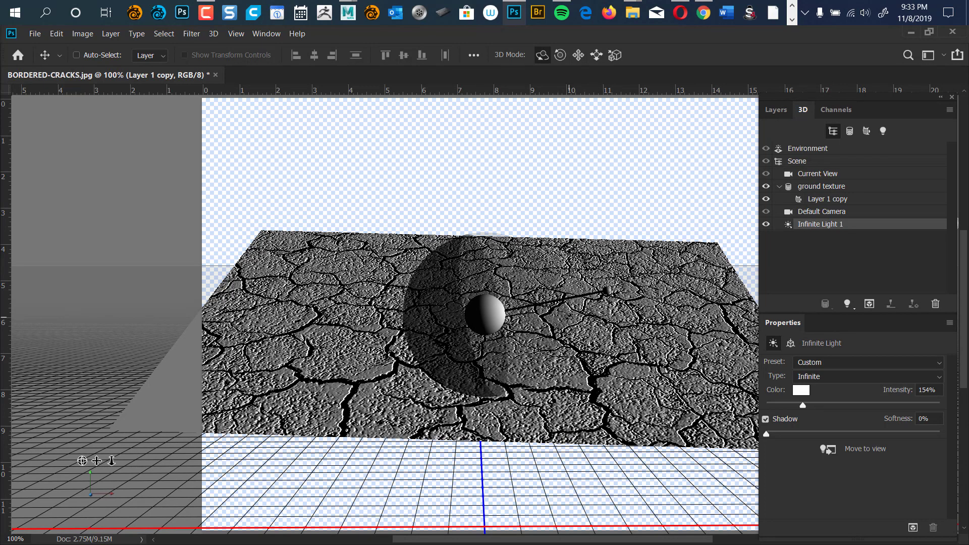
left_click_drag(568, 317, 581, 151)
left_click_drag(462, 212, 586, 319)
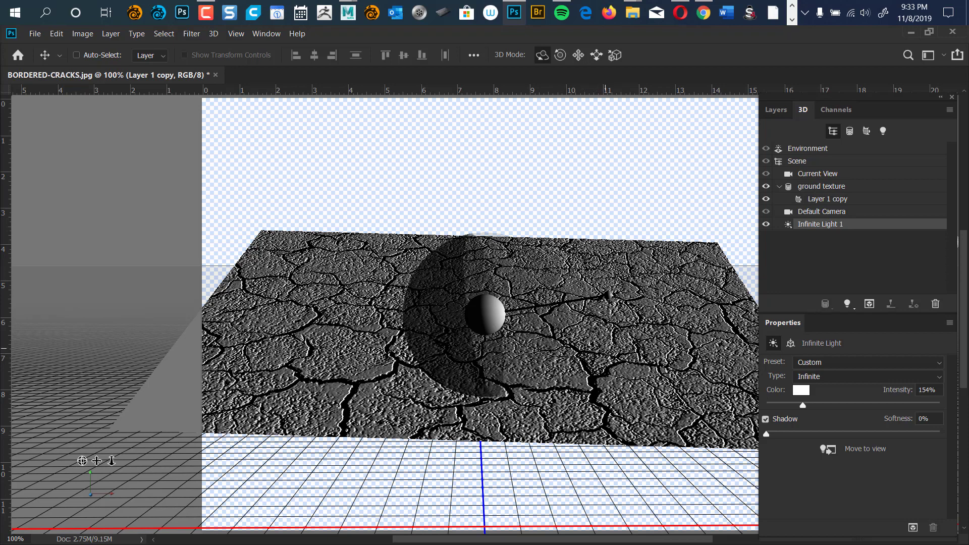
left_click_drag(609, 296, 570, 246)
- Aim Infinite Light 1 back from the ground plane's left side and fine-tune its angle to bring out the crack relief
mouse_move(552, 102)
left_mouse_down()
mouse_move(19, 103)
mouse_move(18, 137)
mouse_move(19, 117)
mouse_move(19, 128)
left_mouse_up()
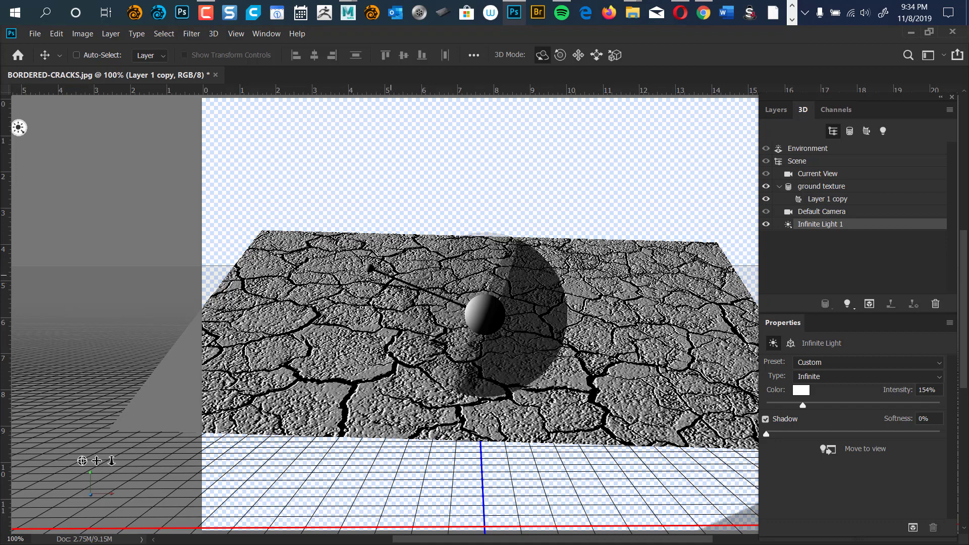
left_click_drag(387, 275, 425, 295)
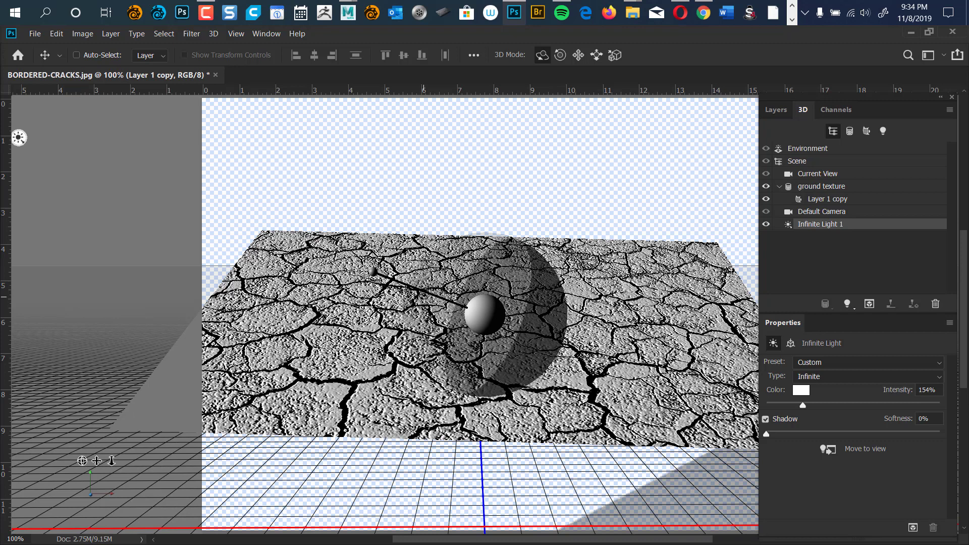
left_click_drag(424, 295, 453, 291)
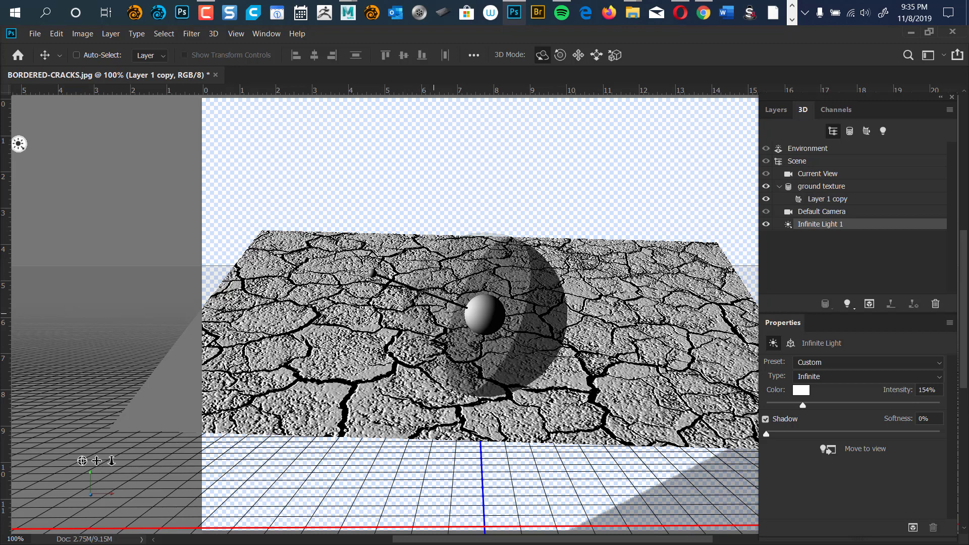
mouse_move(394, 285)
left_mouse_down()
mouse_move(435, 279)
mouse_move(364, 296)
mouse_move(365, 284)
left_mouse_up()
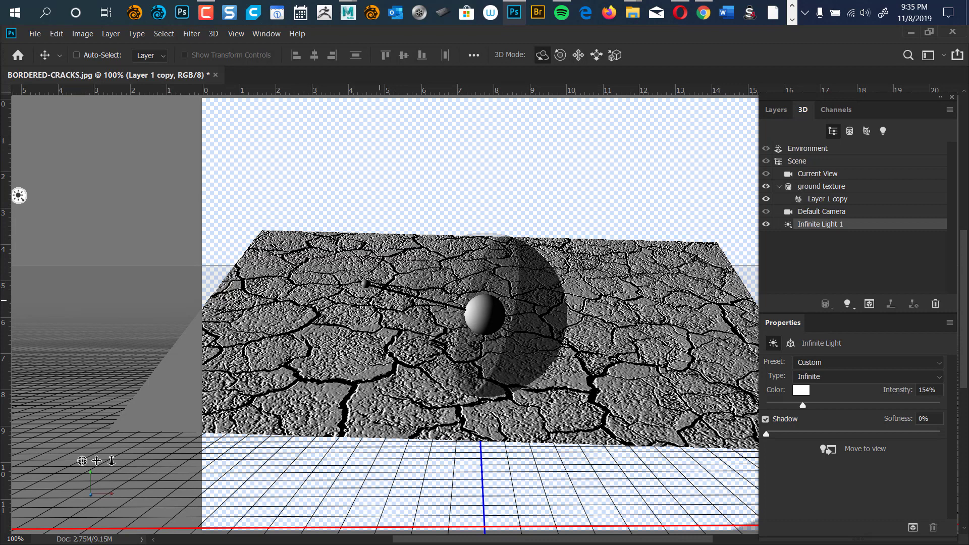
mouse_move(379, 300)
left_mouse_down()
mouse_move(396, 295)
mouse_move(404, 263)
mouse_move(444, 234)
mouse_move(543, 244)
mouse_move(487, 237)
mouse_move(423, 250)
mouse_move(366, 279)
left_mouse_up()
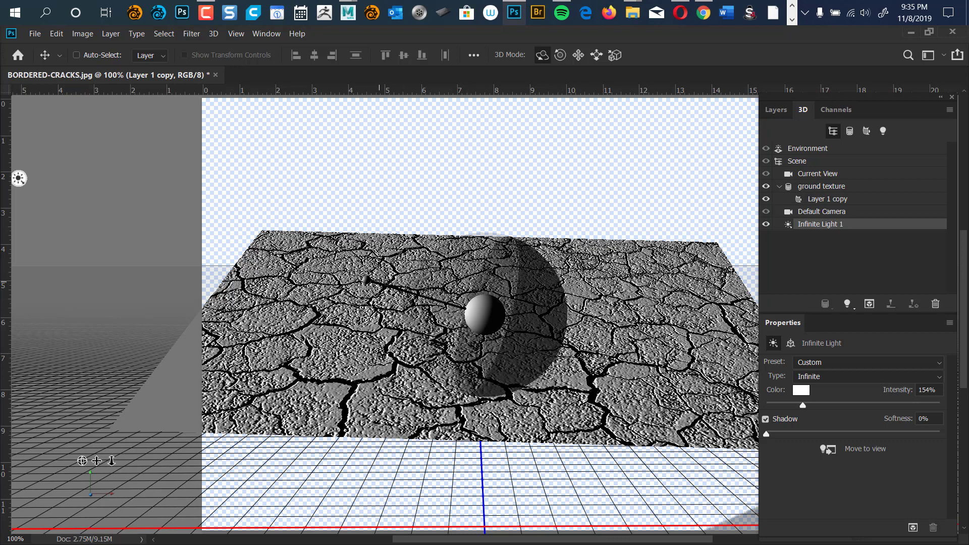
mouse_move(379, 282)
left_mouse_down()
mouse_move(476, 283)
mouse_move(356, 283)
mouse_move(444, 278)
left_mouse_up()
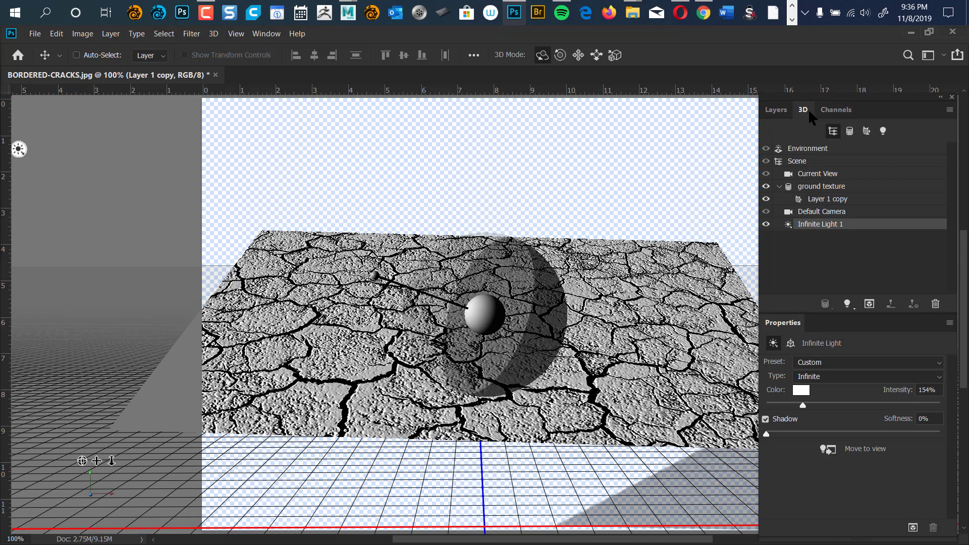
- Rename the ground texture's Layer 1 copy material to "Material"
left_click(826, 200)
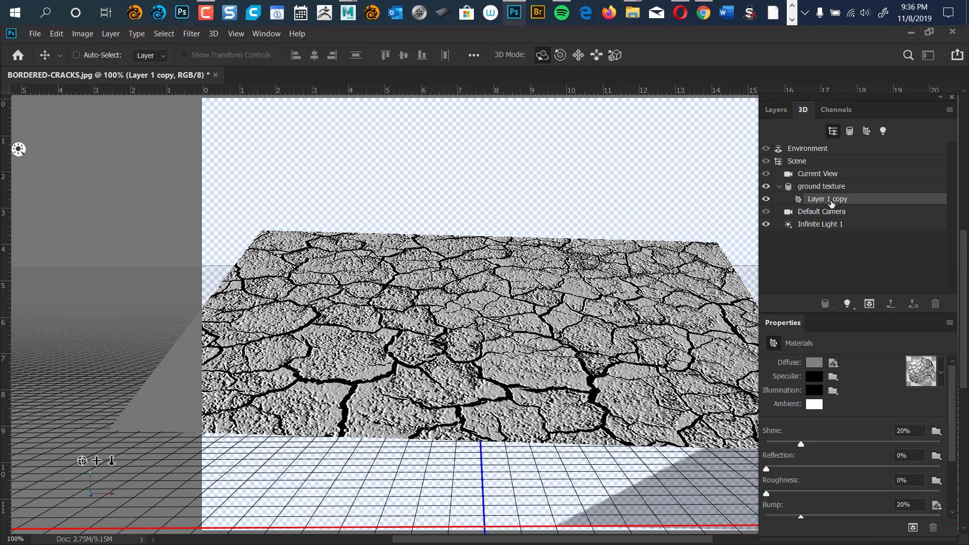
double_click(831, 202)
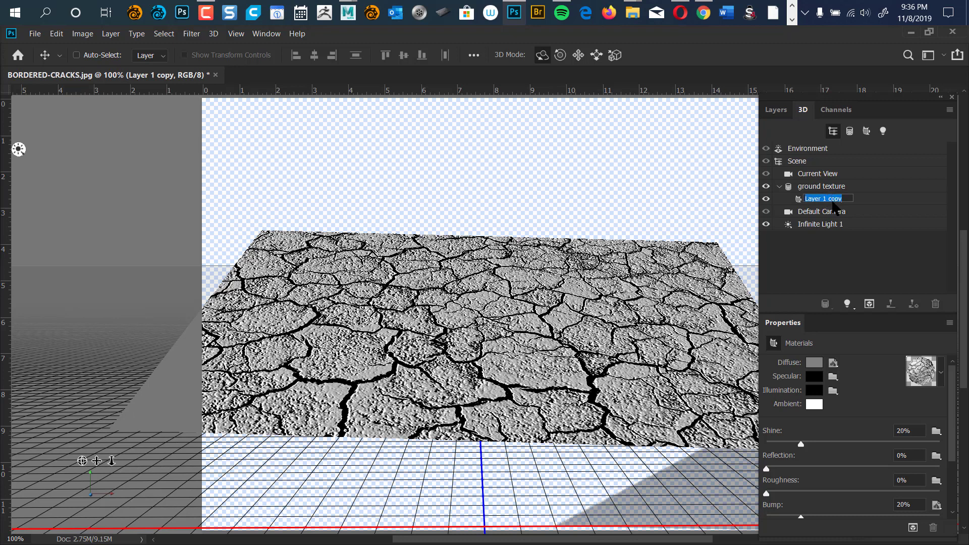
type("Material")
left_click(847, 199)
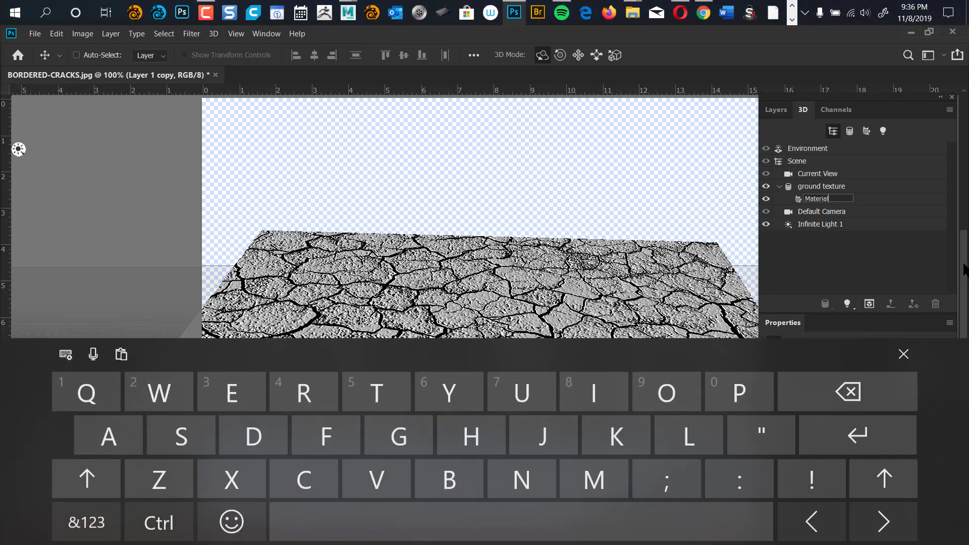
key("Return")
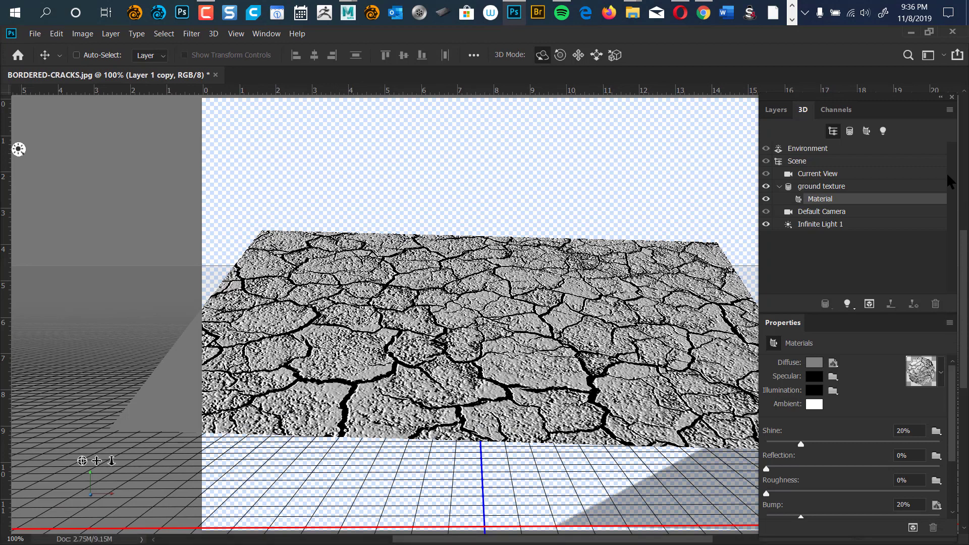
- Set the bump strength of the ground texture's material to 0%
mouse_move(962, 303)
left_mouse_down()
mouse_move(958, 330)
mouse_move(955, 313)
left_mouse_up()
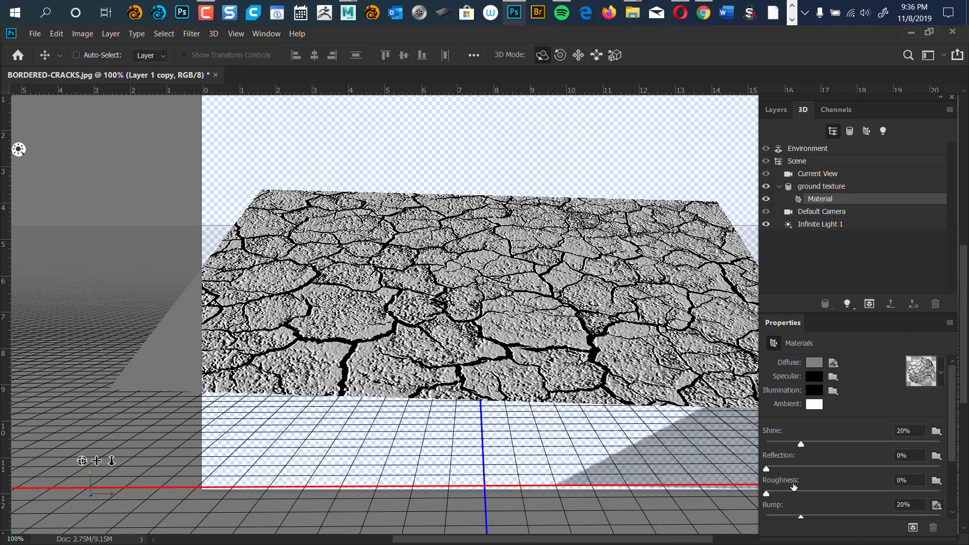
left_click(936, 505)
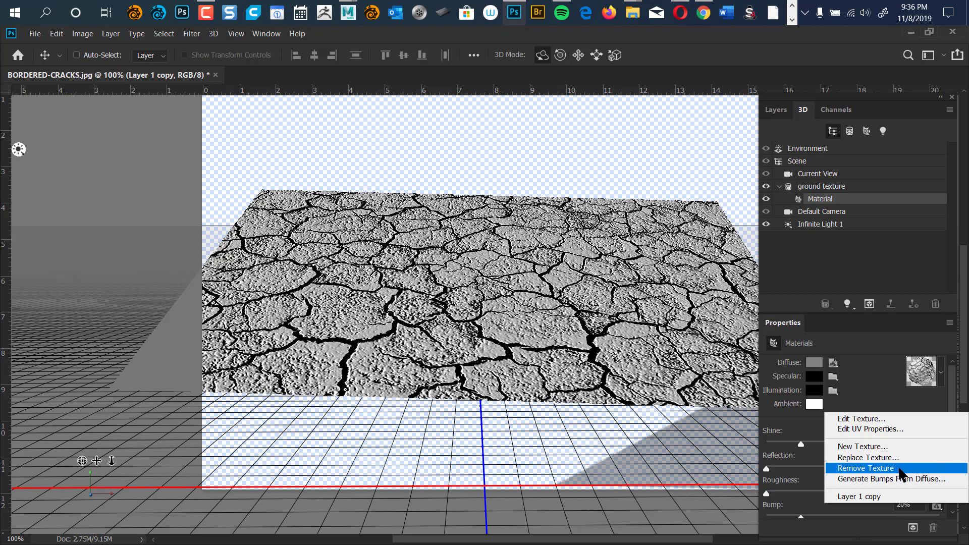
left_click(805, 422)
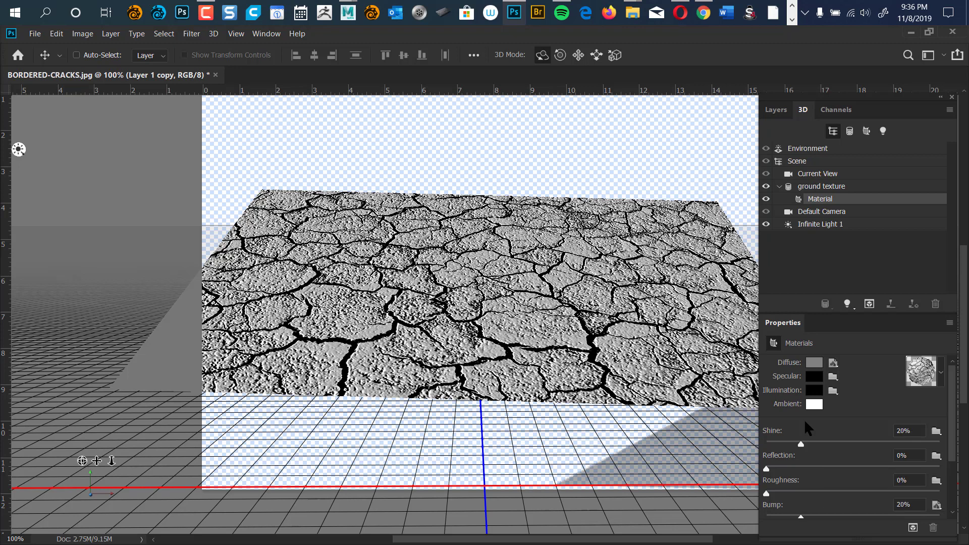
type("0")
key("Return")
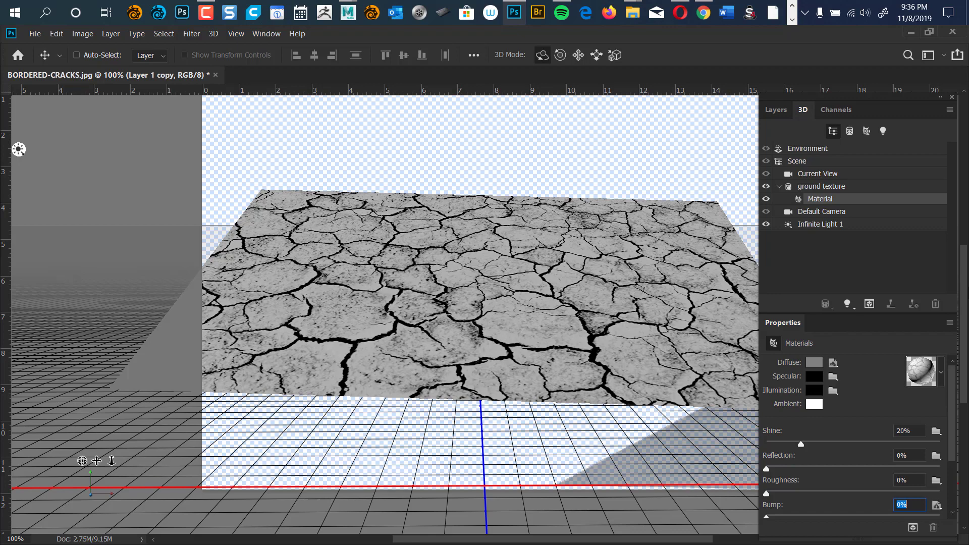
- Look up the Normal texture options at the end of the ground material's properties
left_click_drag(963, 348, 948, 468)
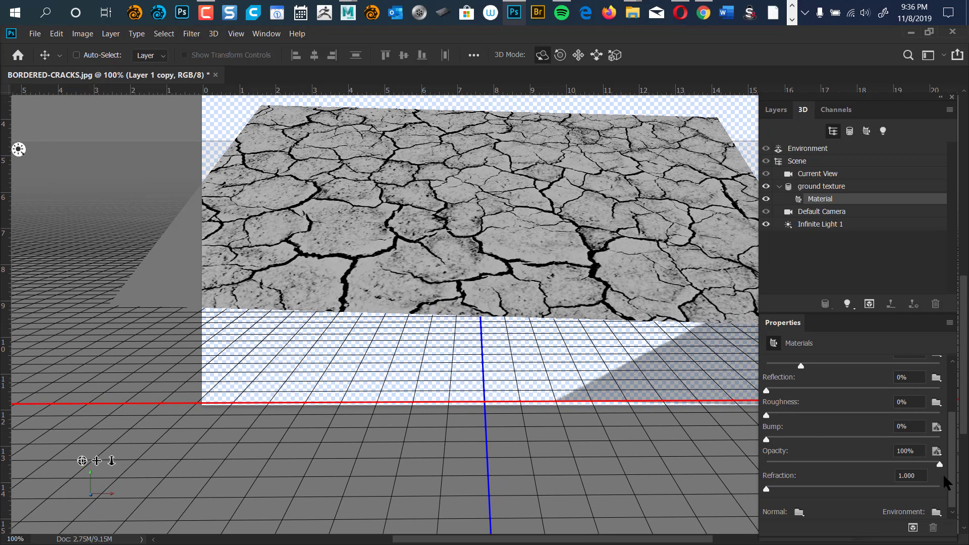
scroll(943, 431, "up", 3)
scroll(938, 454, "down", 3)
left_click(799, 511)
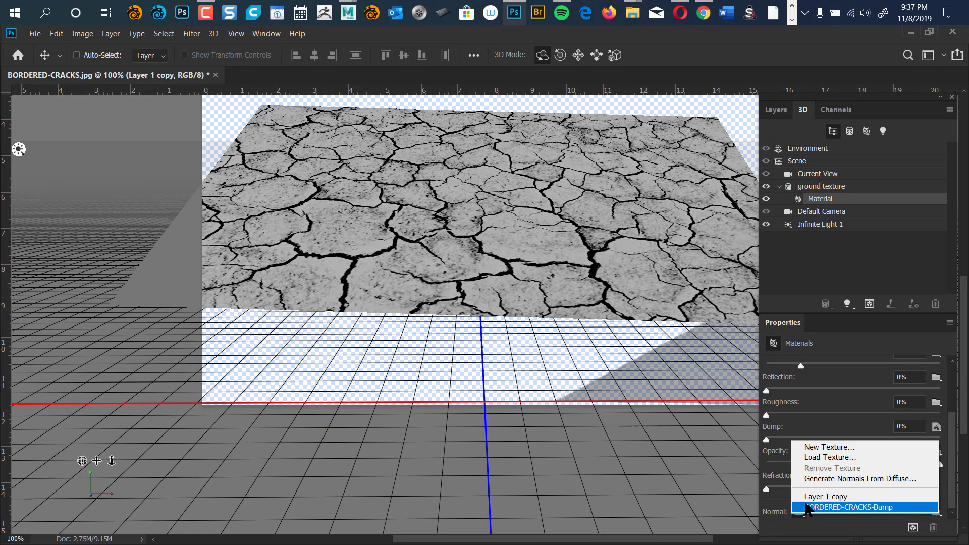
- Select the flat black-and-white Layer 1 and make it visible
left_click(776, 111)
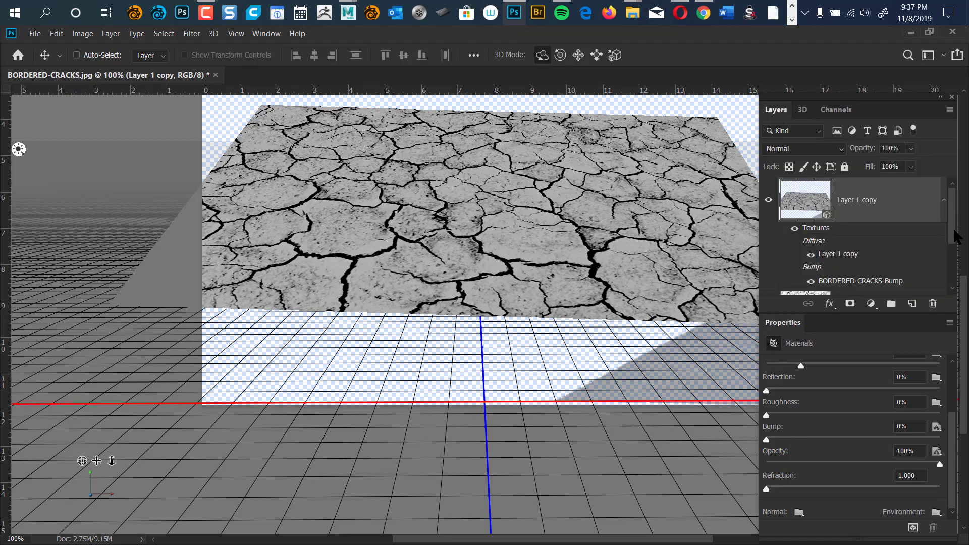
left_click_drag(954, 231, 937, 273)
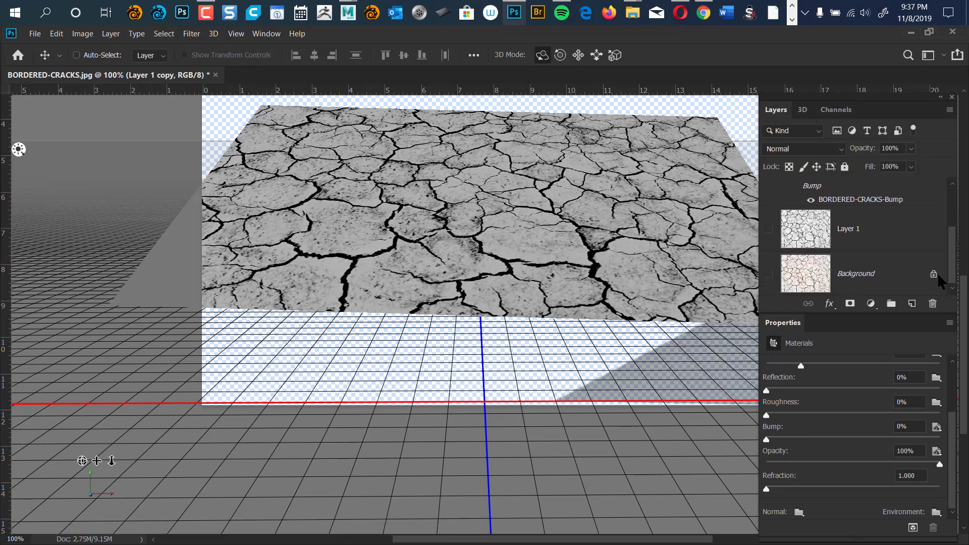
left_click(820, 243)
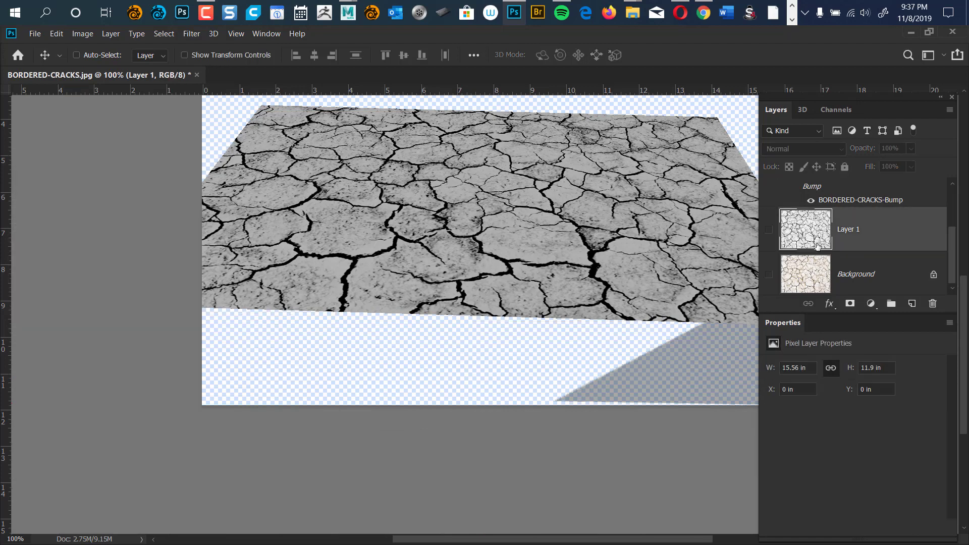
left_click(768, 229)
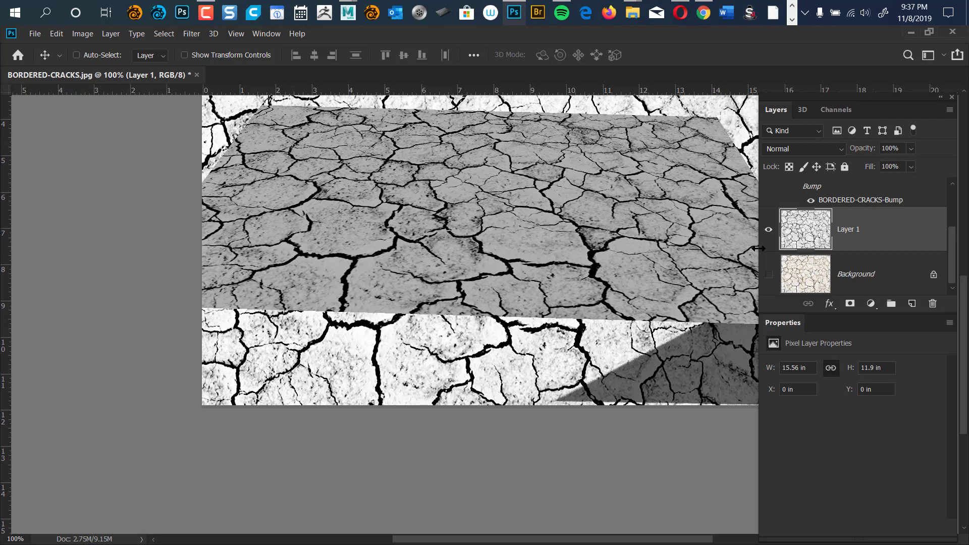
- Duplicate Layer 1 and rename the copy "normal map"
left_click_drag(952, 273, 939, 219)
left_click(943, 201)
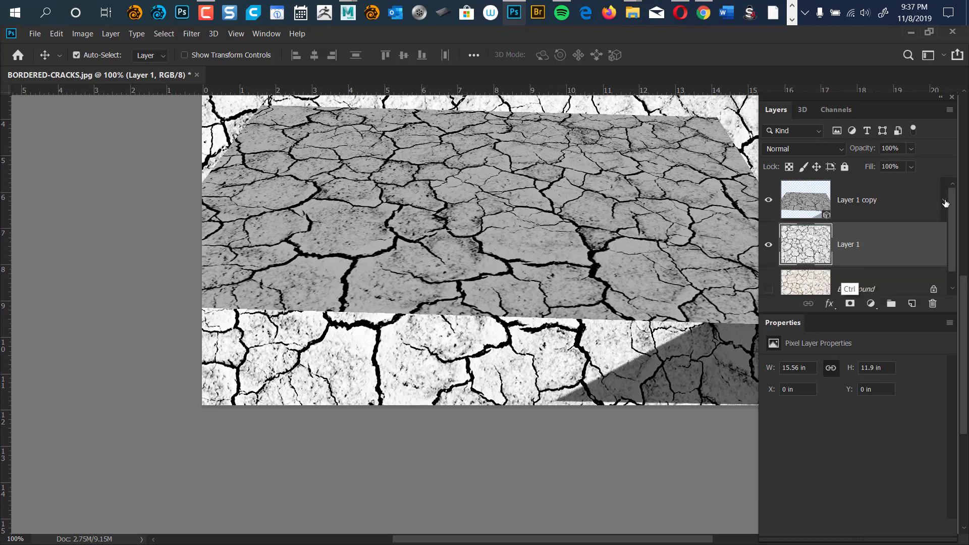
key("ctrl+j")
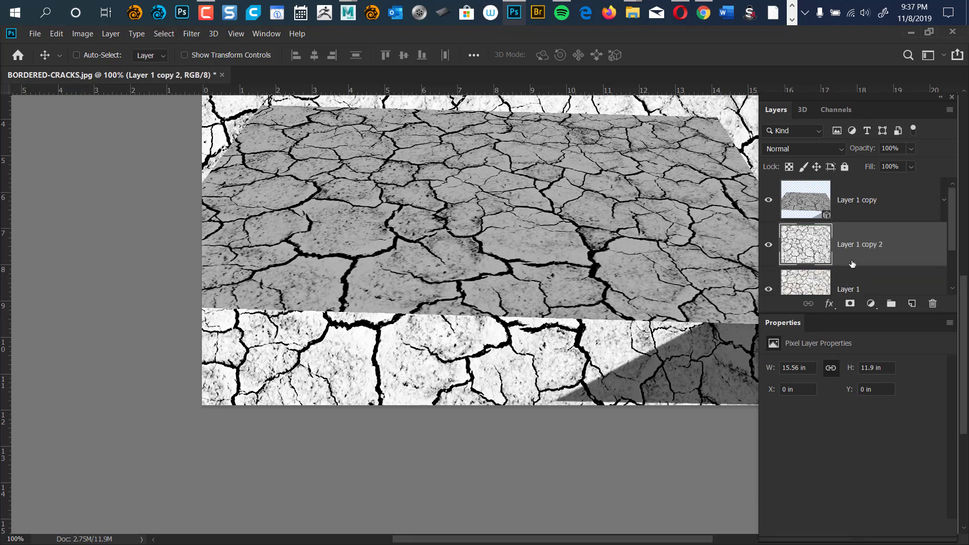
double_click(860, 245)
type("normal map")
- Hide the 3D Layer 1 copy and show the whole canvas in full-screen mode with the menu bar, clear of the panels
left_click(768, 199)
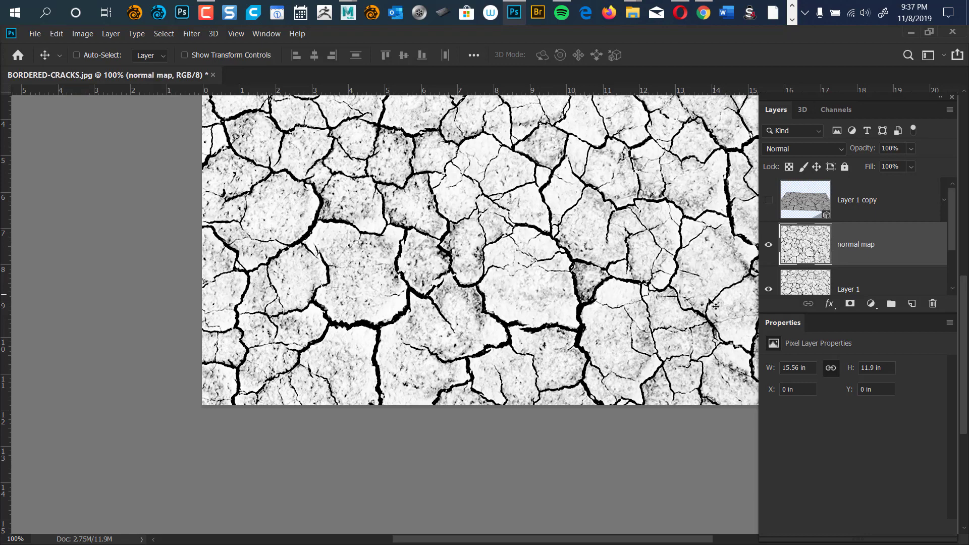
key("f")
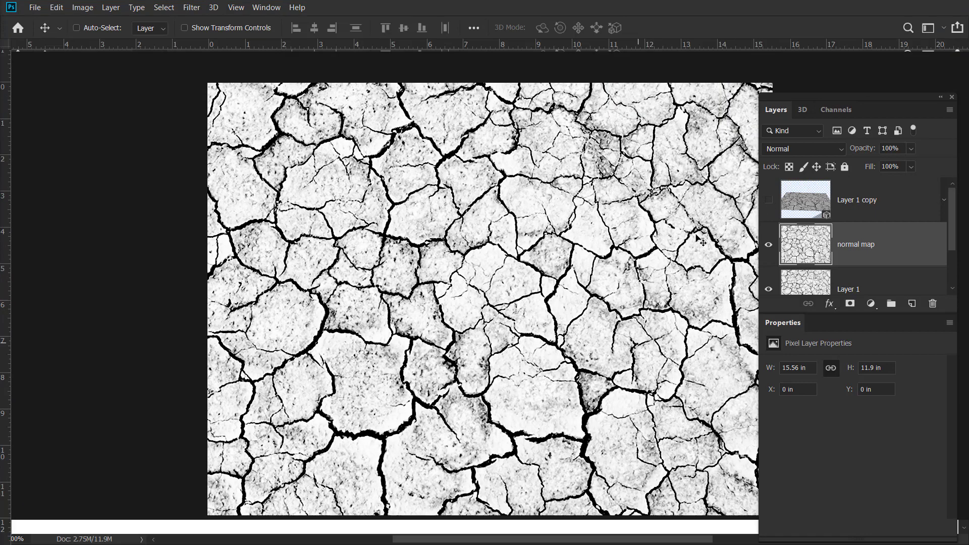
key("f")
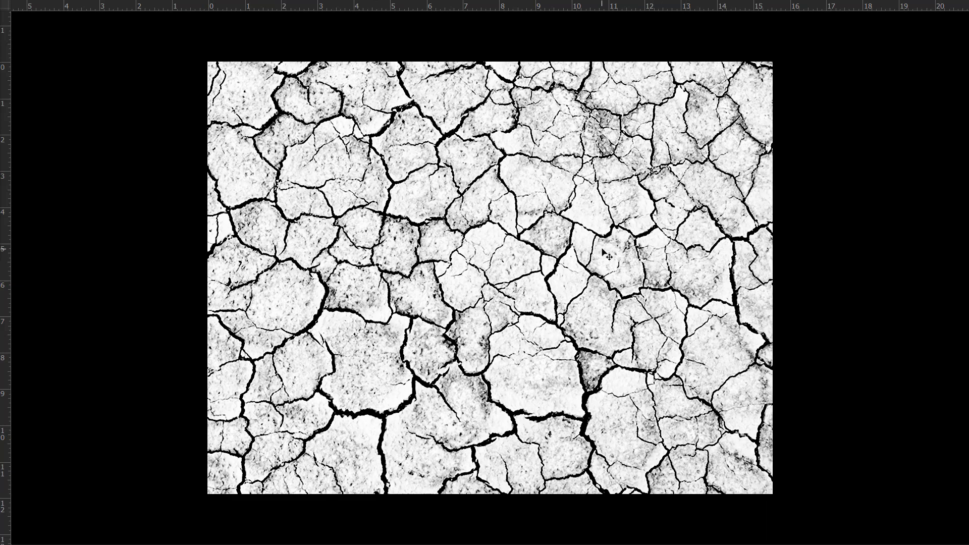
key("f")
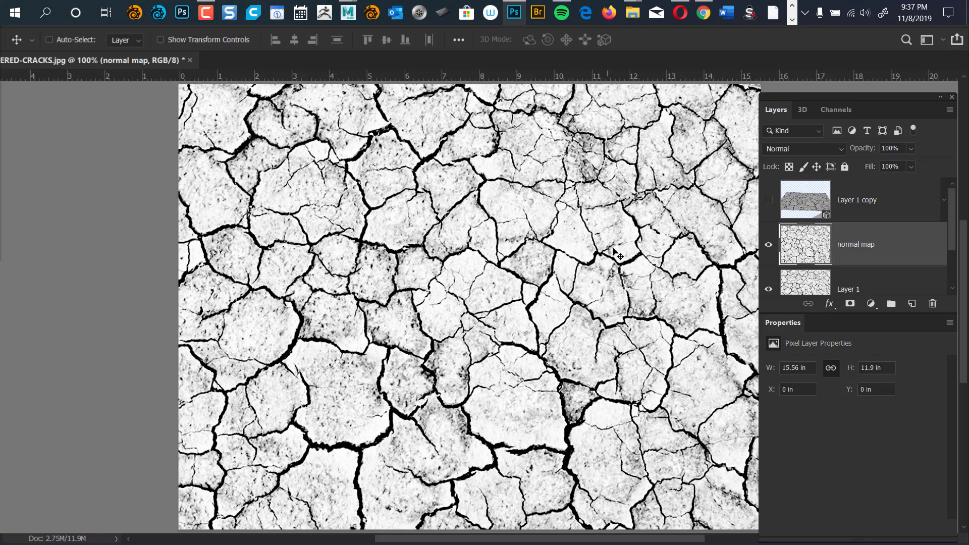
key("f")
left_click_drag(613, 252, 531, 247)
key("ctrl+r")
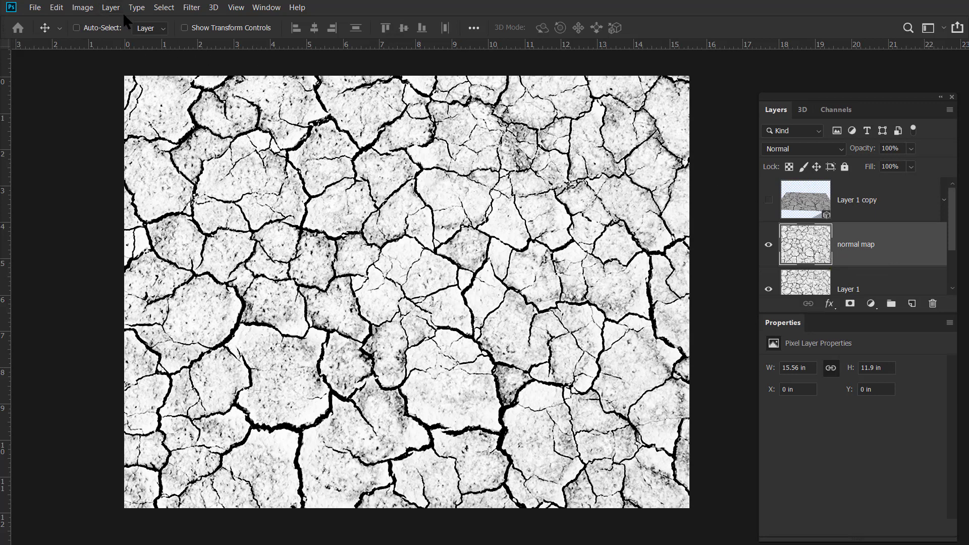
- Start the Generate Normal Map filter on the normal map layer
left_click(192, 10)
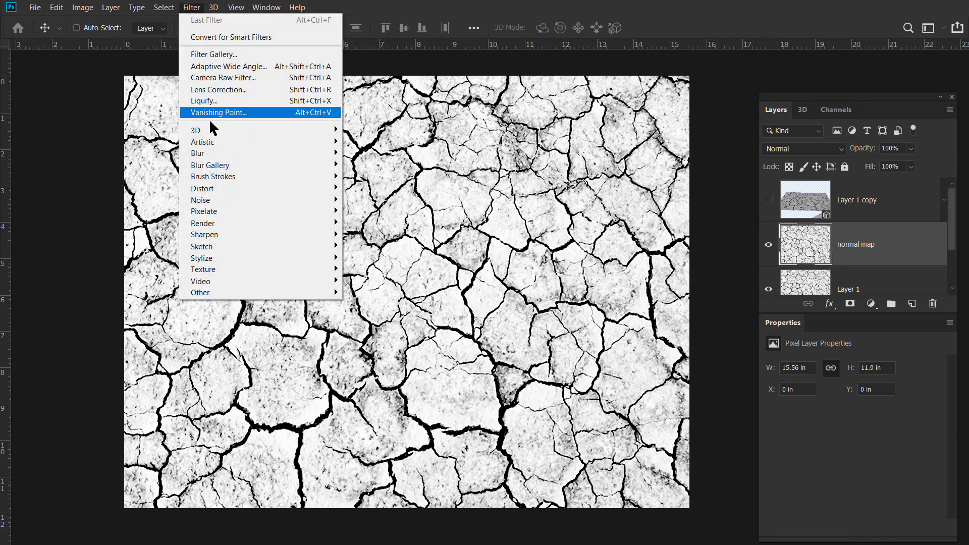
mouse_move(204, 132)
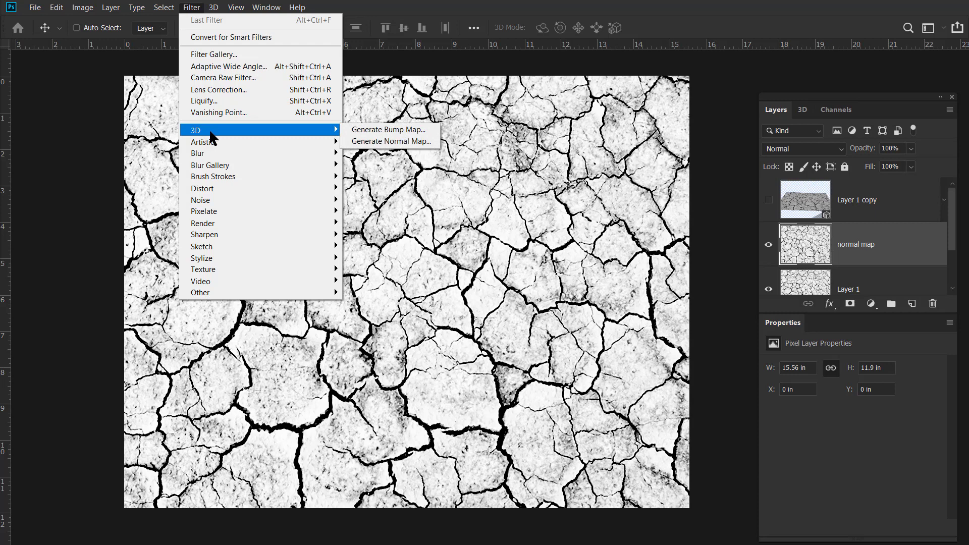
left_click(425, 146)
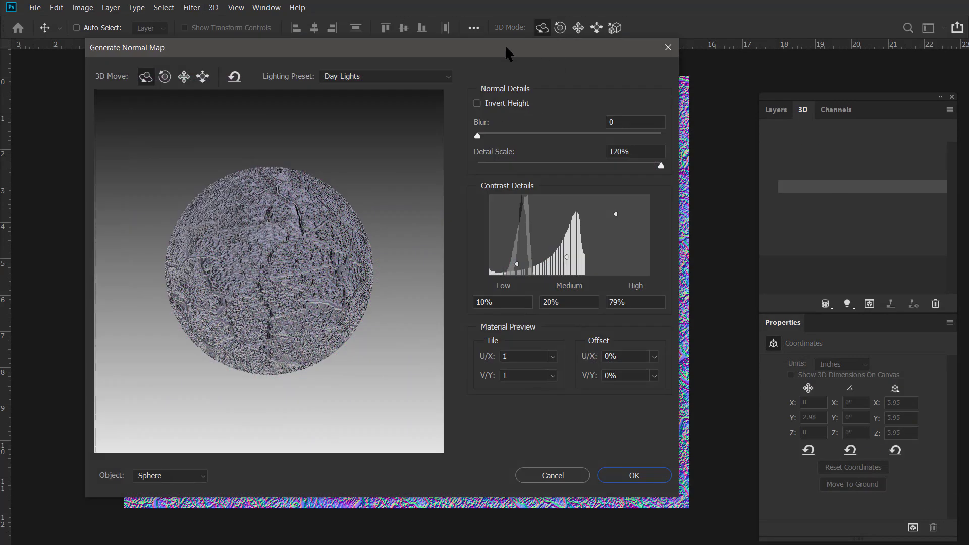
- Examine the generated normal map on the canvas and from several angles on the preview sphere
left_click_drag(505, 47, 383, 385)
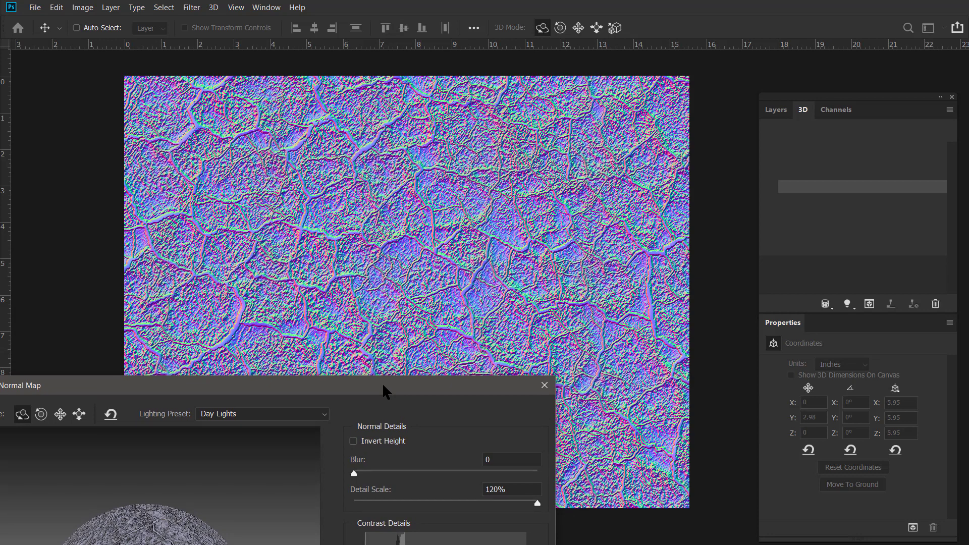
left_click_drag(383, 385, 640, 44)
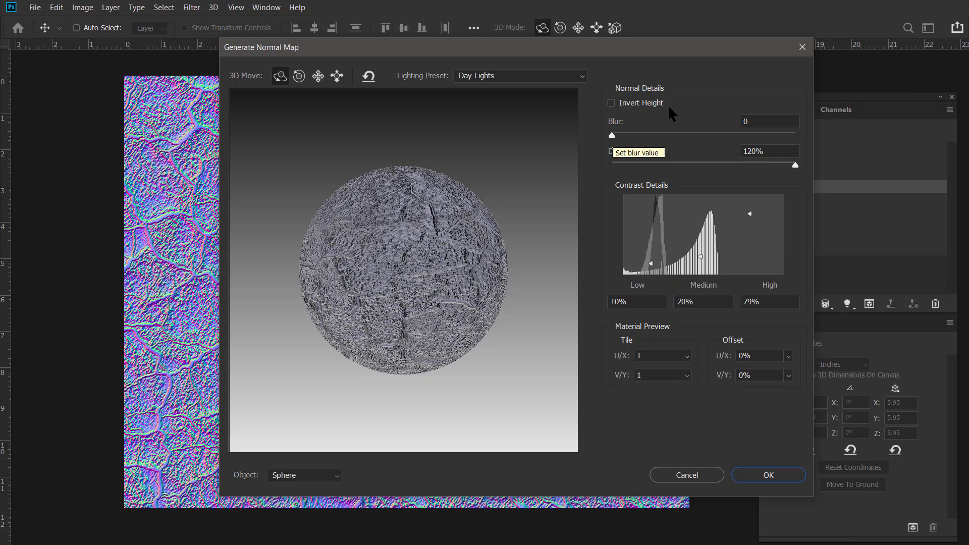
left_click_drag(519, 228, 432, 361)
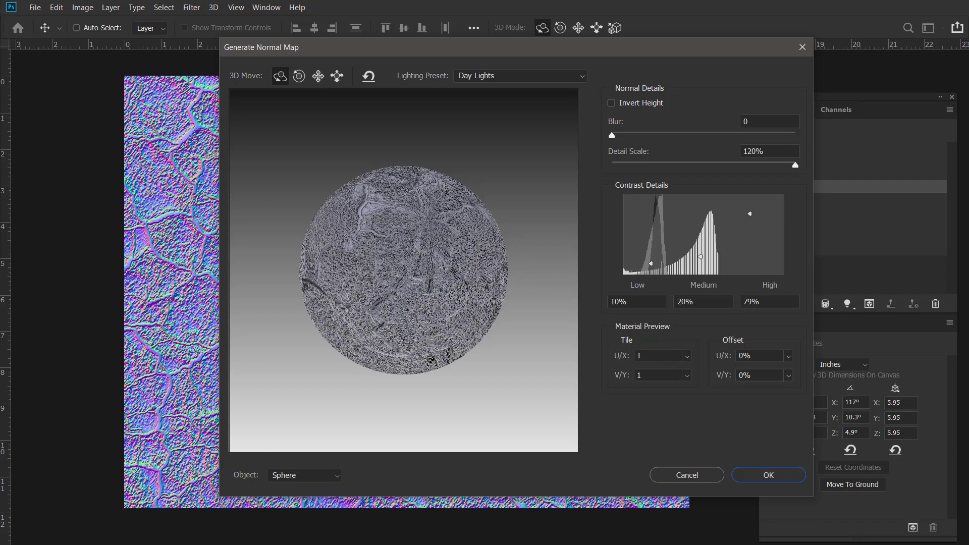
left_click_drag(480, 263, 393, 268)
left_click_drag(528, 49, 769, 101)
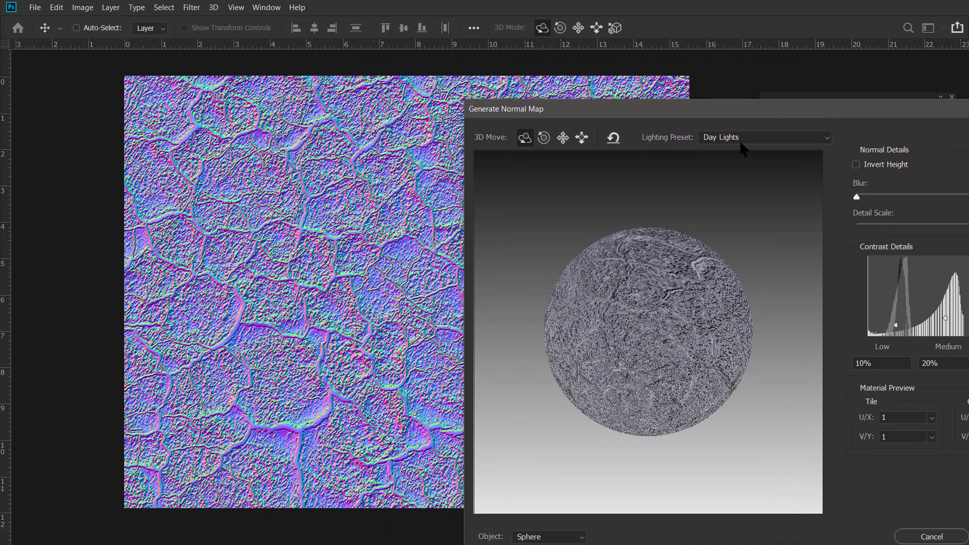
mouse_move(673, 307)
left_mouse_down()
mouse_move(672, 290)
mouse_move(662, 296)
left_mouse_up()
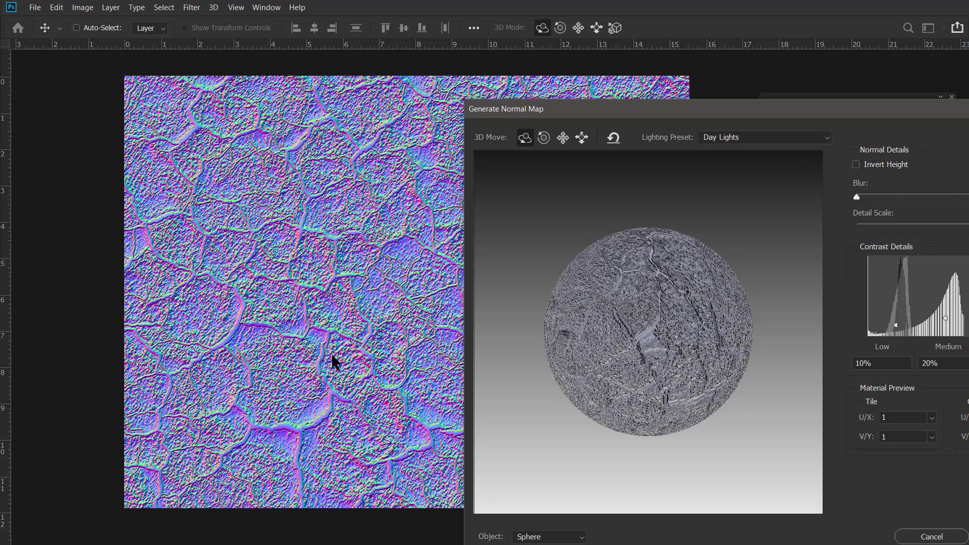
left_click_drag(751, 113, 263, 184)
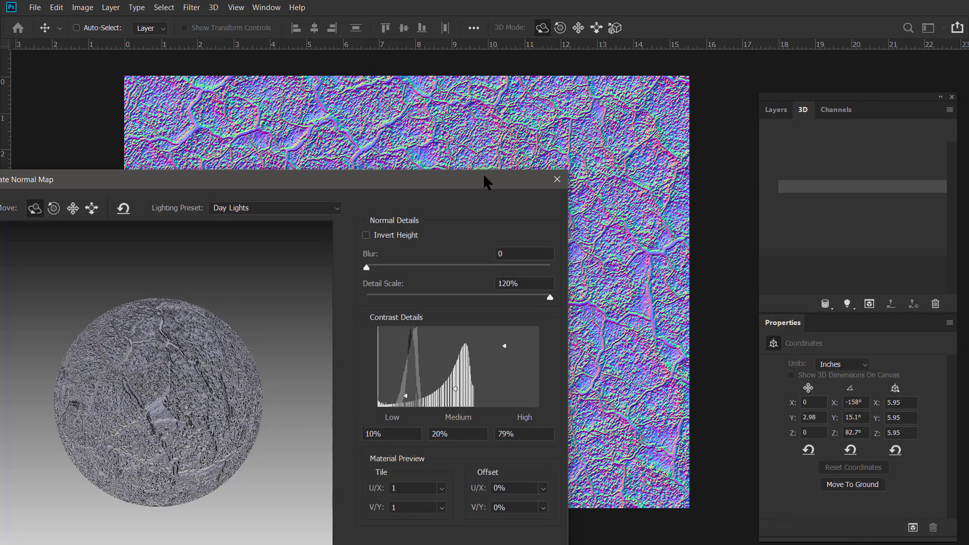
left_click_drag(482, 173, 541, 73)
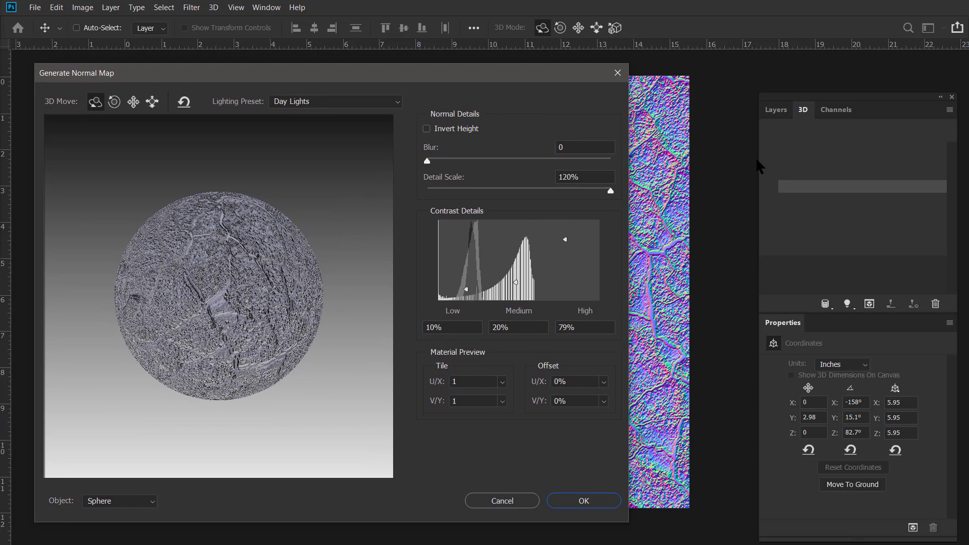
left_click_drag(495, 71, 700, 44)
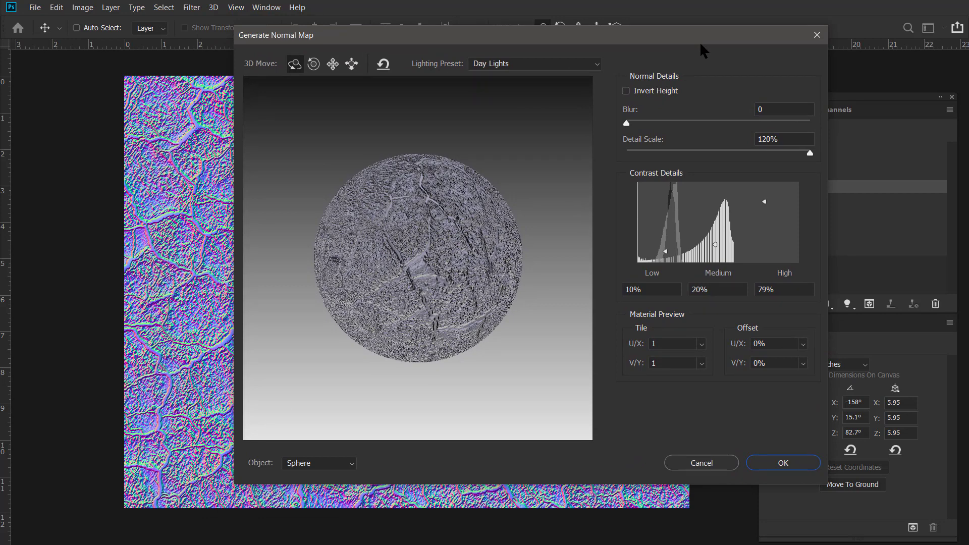
- Try blurring the normal map by 12.5 and by 6.2 to compare how the cracks soften
left_click_drag(629, 123, 676, 132)
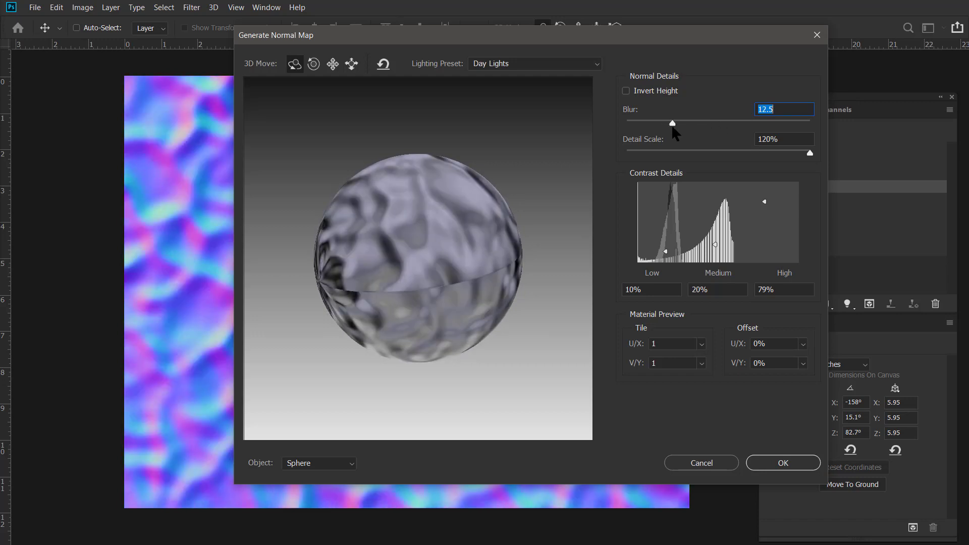
left_click_drag(610, 35, 840, 35)
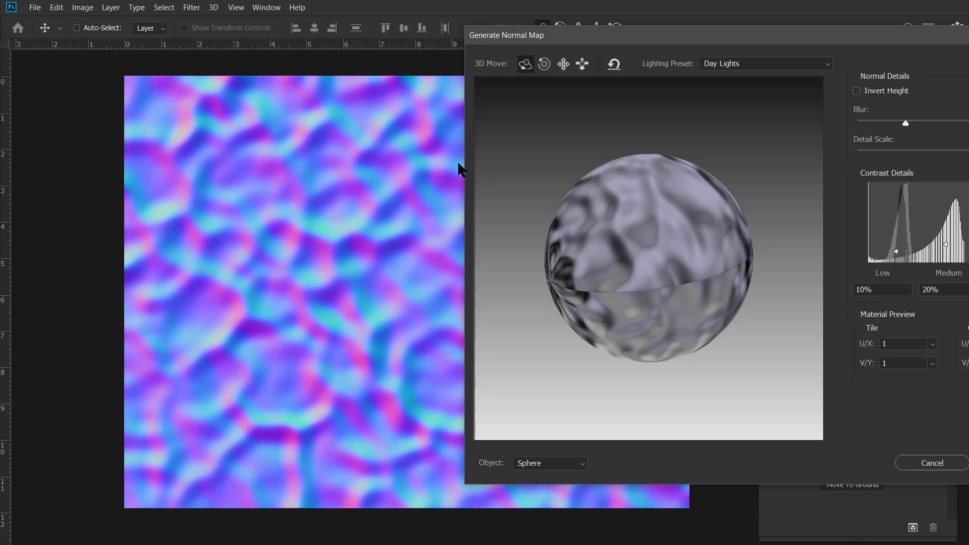
left_click_drag(719, 37, 596, 36)
left_click_drag(792, 123, 767, 127)
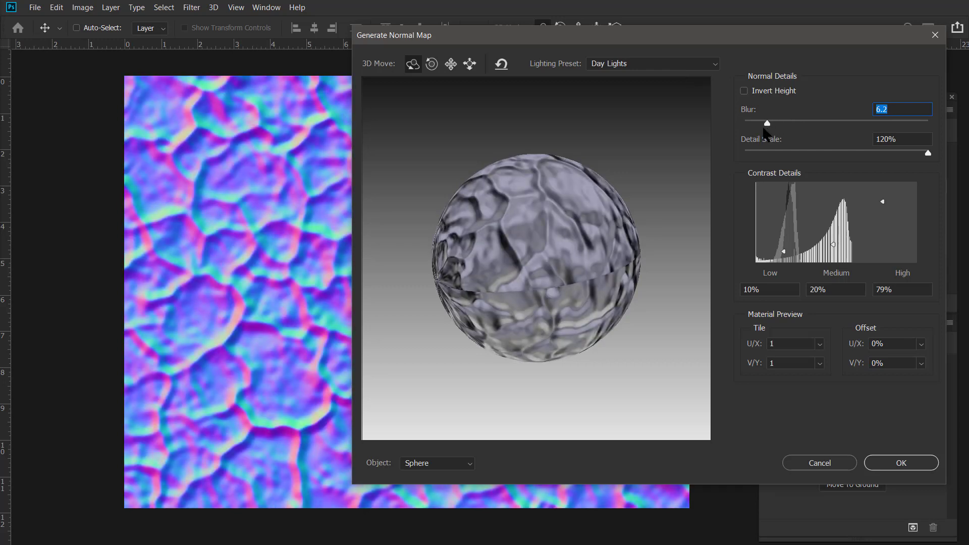
mouse_move(685, 35)
left_mouse_down()
mouse_move(870, 50)
mouse_move(694, 44)
left_mouse_up()
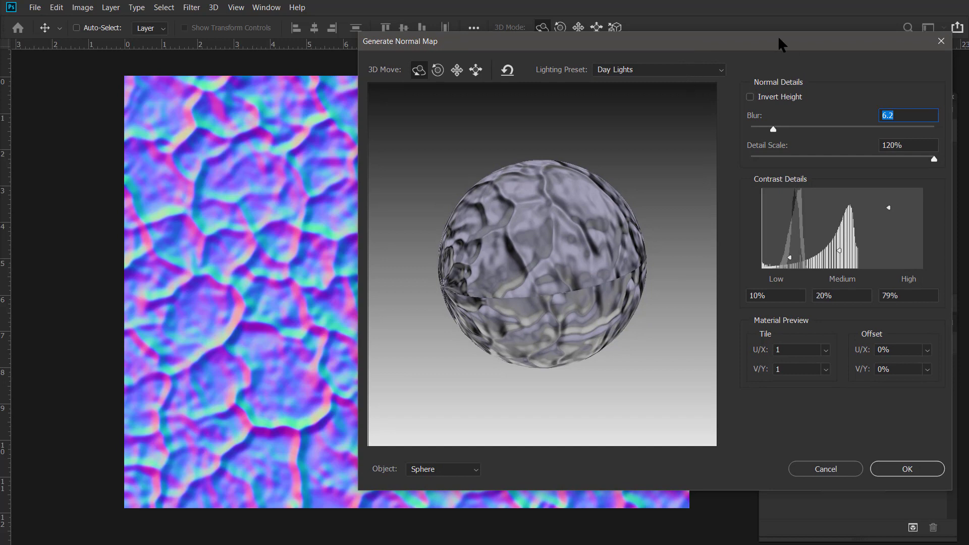
left_click_drag(778, 38, 769, 59)
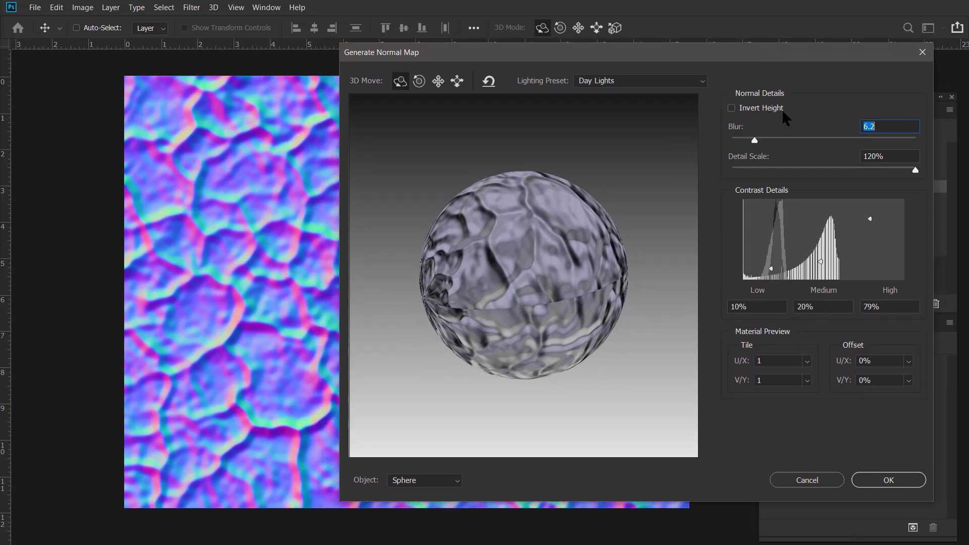
- Set the normal map's contrast details to 12% low, 36% medium and 0% high, and its blur to 0
mouse_move(771, 268)
left_mouse_down()
mouse_move(776, 211)
mouse_move(769, 256)
mouse_move(773, 223)
mouse_move(772, 241)
left_mouse_up()
left_click_drag(768, 265, 813, 251)
left_click_drag(869, 219, 855, 280)
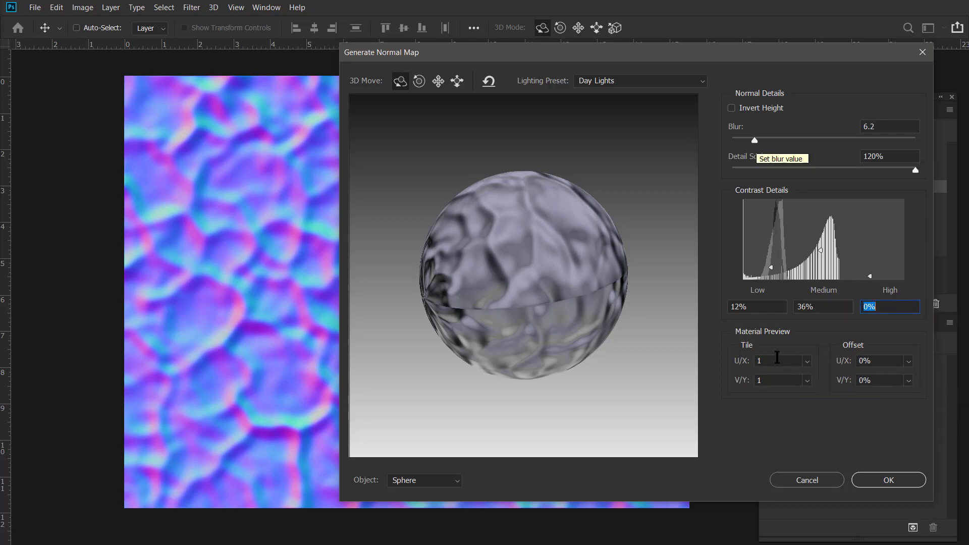
left_click_drag(754, 140, 736, 141)
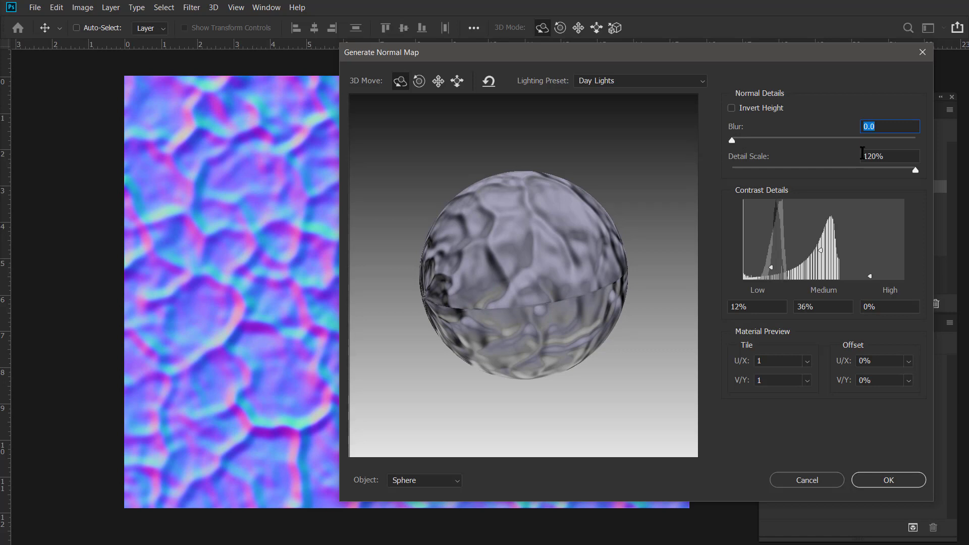
- Try inverting the normal map's height, compare the cracks on the canvas, and turn the inversion back off
left_click(731, 107)
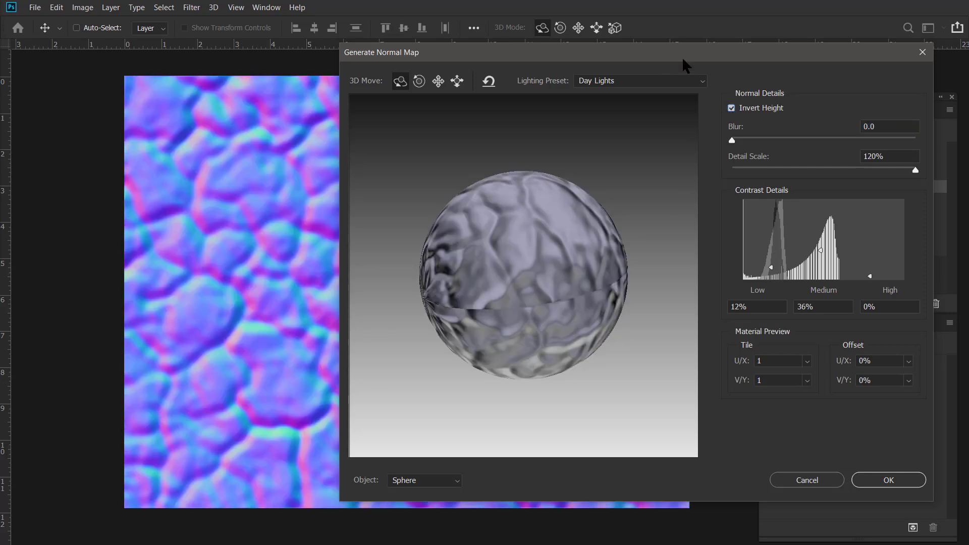
mouse_move(718, 48)
left_mouse_down()
mouse_move(816, 34)
mouse_move(721, 40)
left_mouse_up()
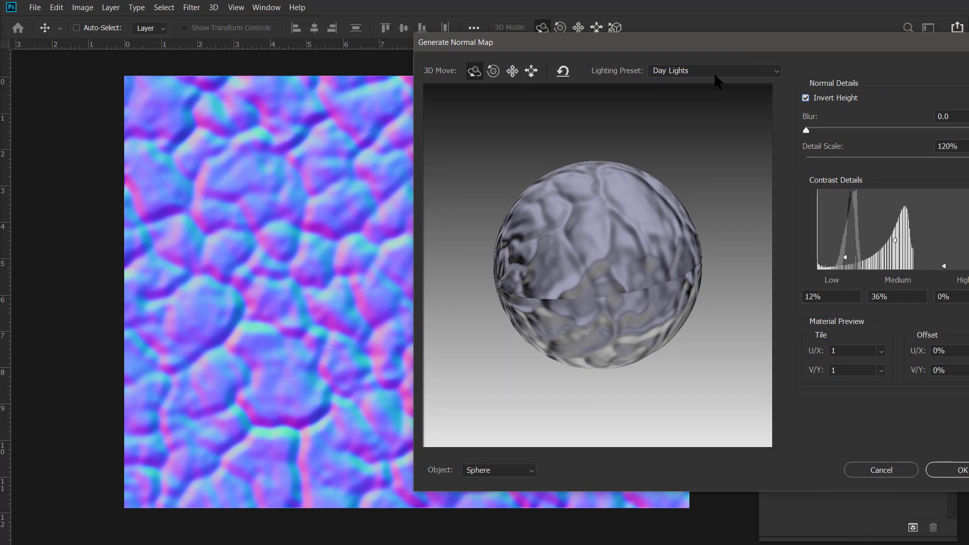
left_click_drag(750, 48, 678, 68)
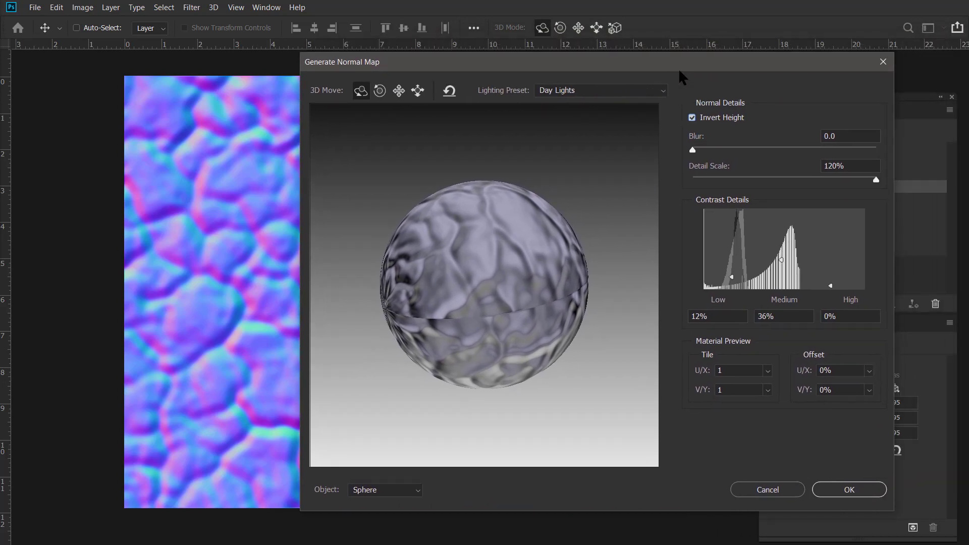
left_click(691, 118)
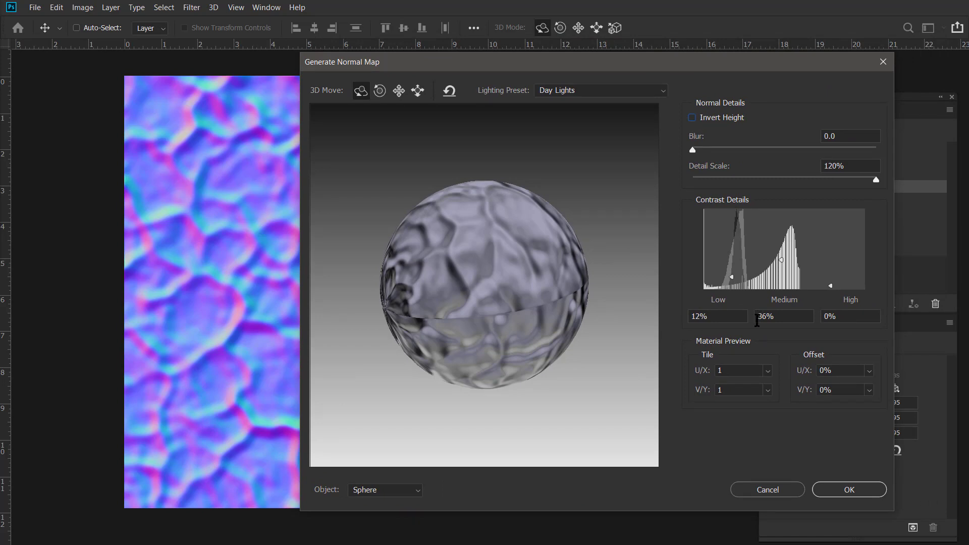
- Reset the Generate Normal Map settings to their starting values and uncover more of the canvas
key("alt")
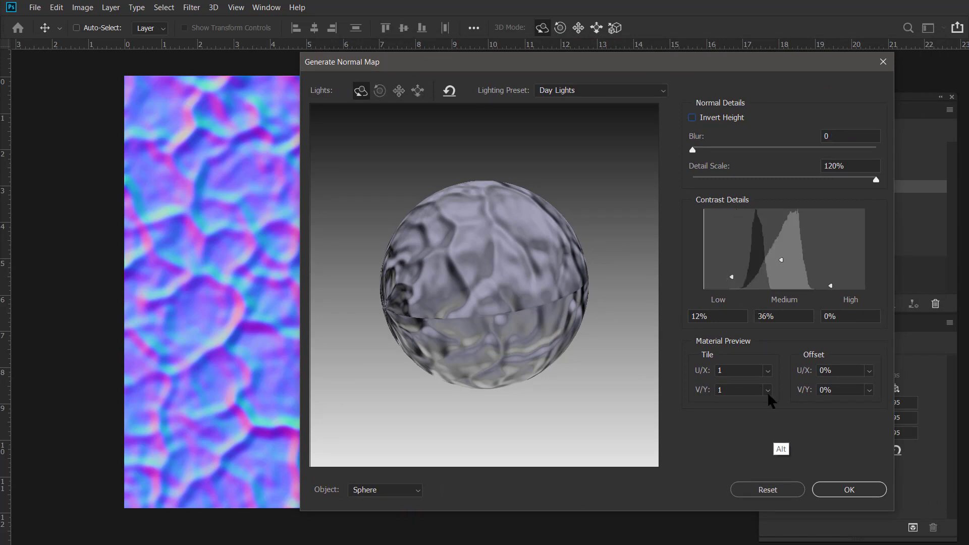
left_click(766, 491, "alt")
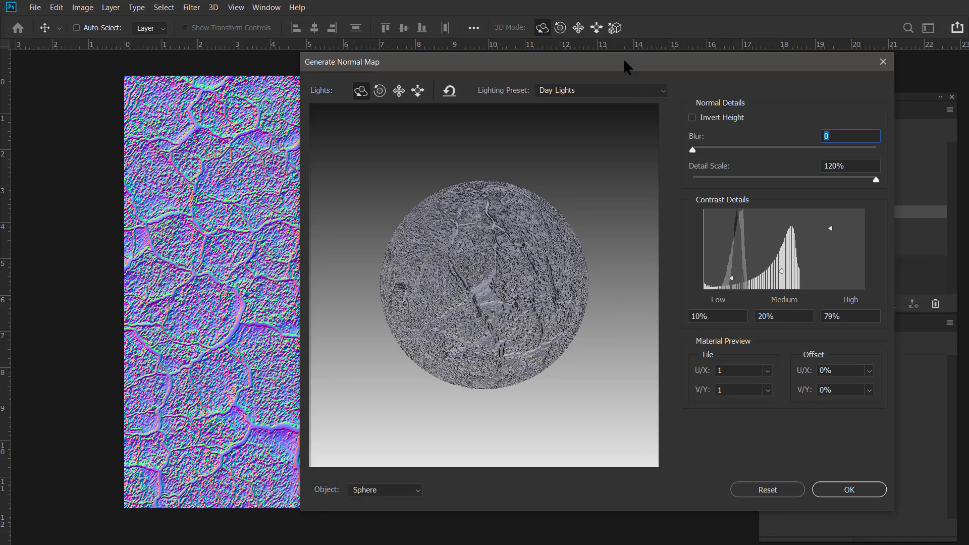
left_click_drag(622, 59, 701, 45)
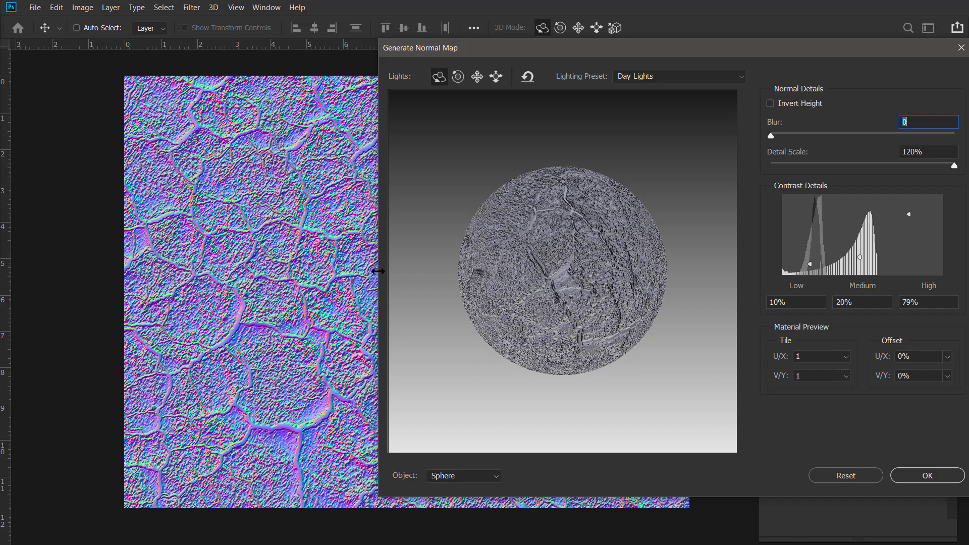
- Set the normal map's blur to 2.7 and apply the filter to the layer
left_click_drag(771, 135, 776, 137)
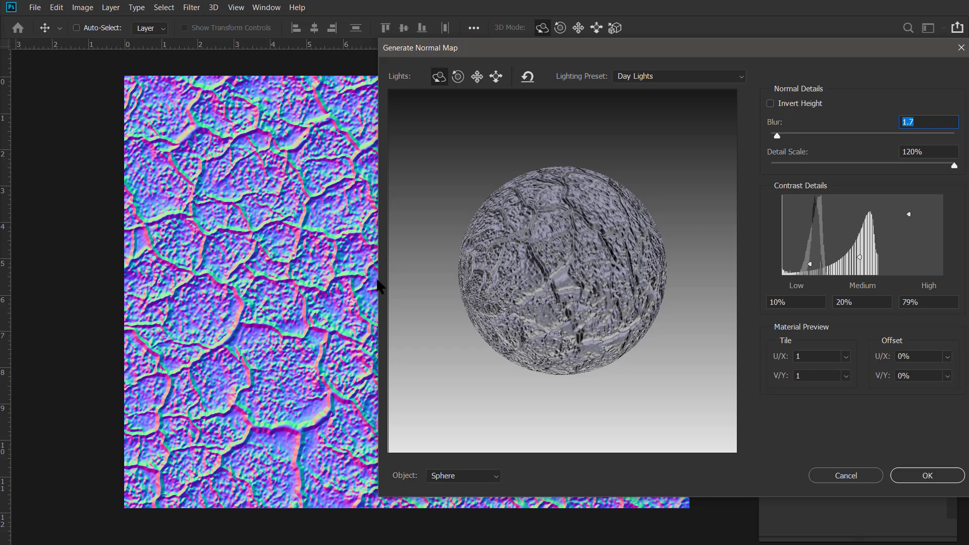
left_click_drag(777, 136, 780, 135)
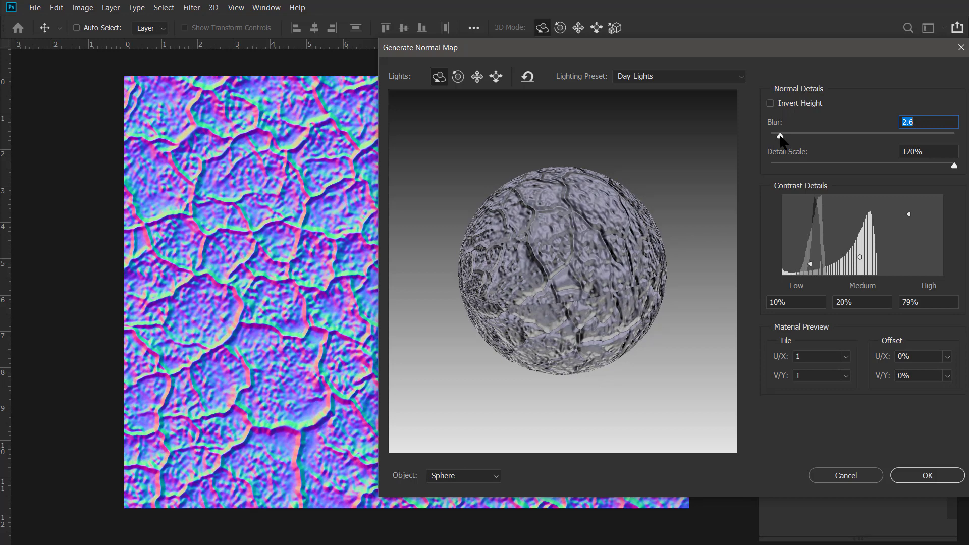
left_click_drag(764, 52, 534, 55)
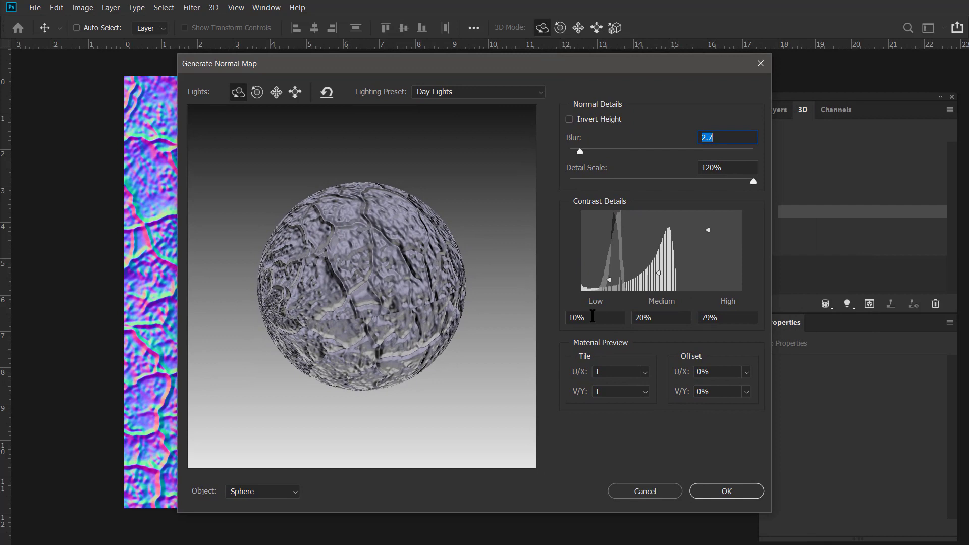
left_click_drag(604, 58, 618, 41)
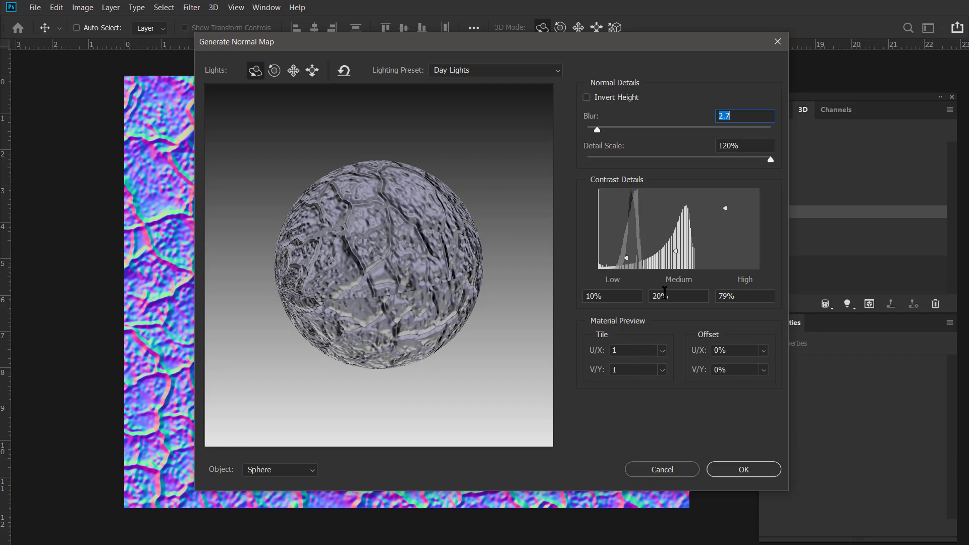
left_click(637, 295)
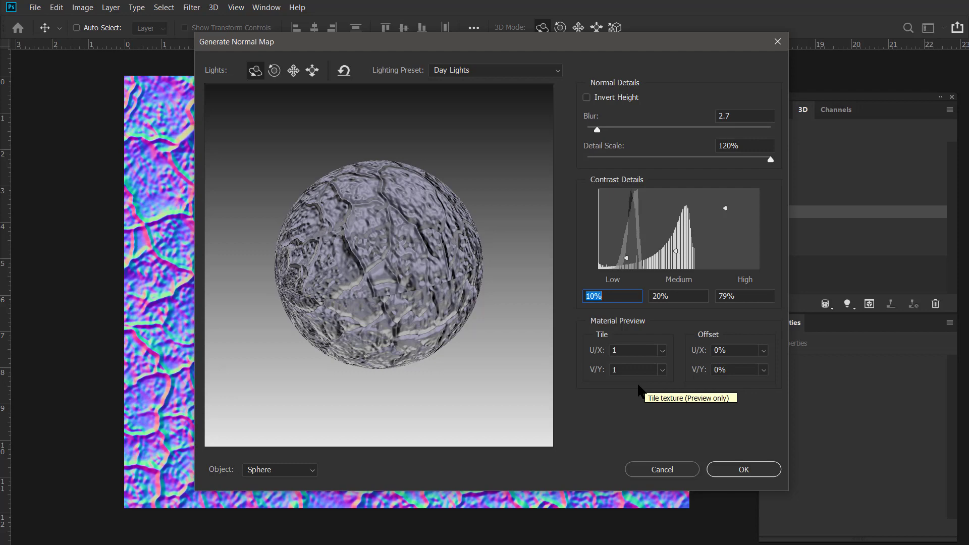
left_click(746, 472)
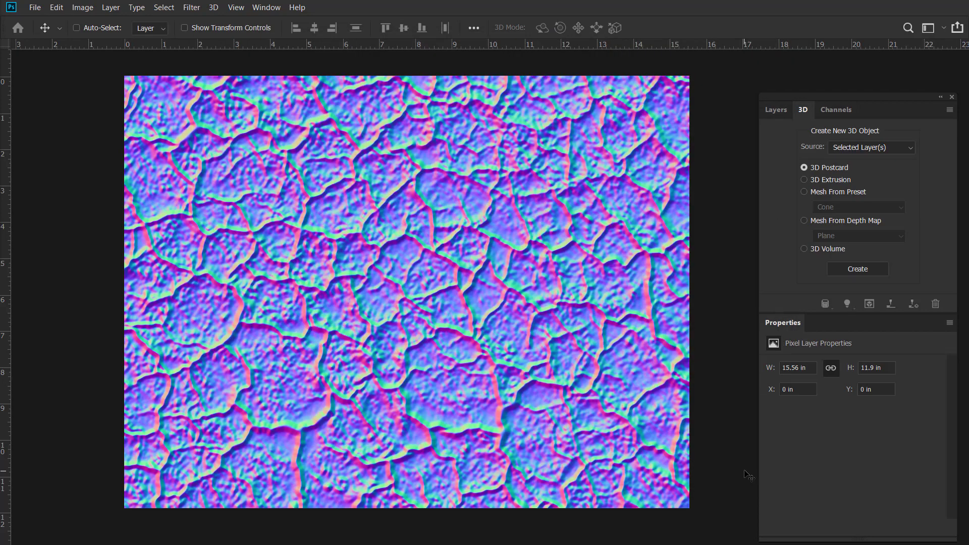
- Save the normal map as a JPEG named BORDERED-CRACKS Normal.jpg in the images folder, at maximum quality 12
left_click(782, 111)
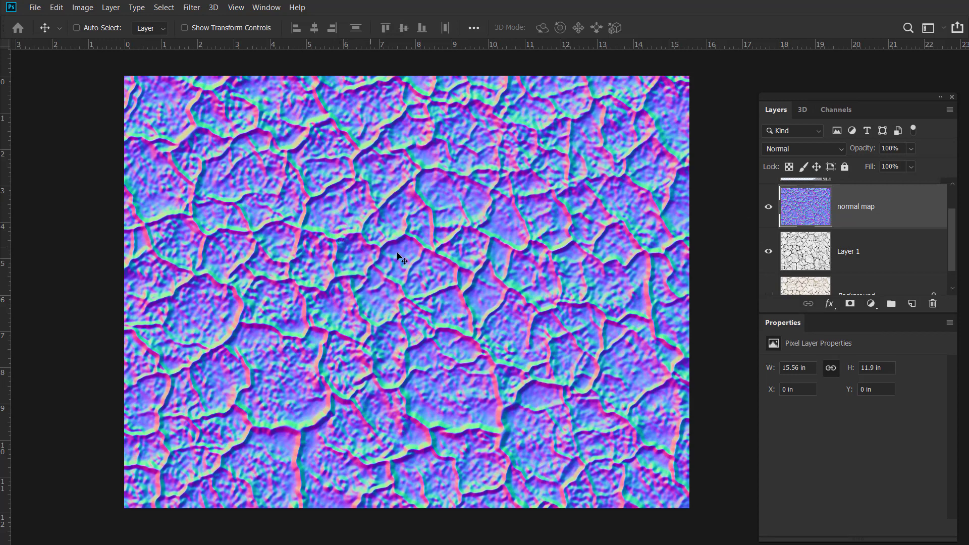
key("ctrl")
key("ctrl+shift+s")
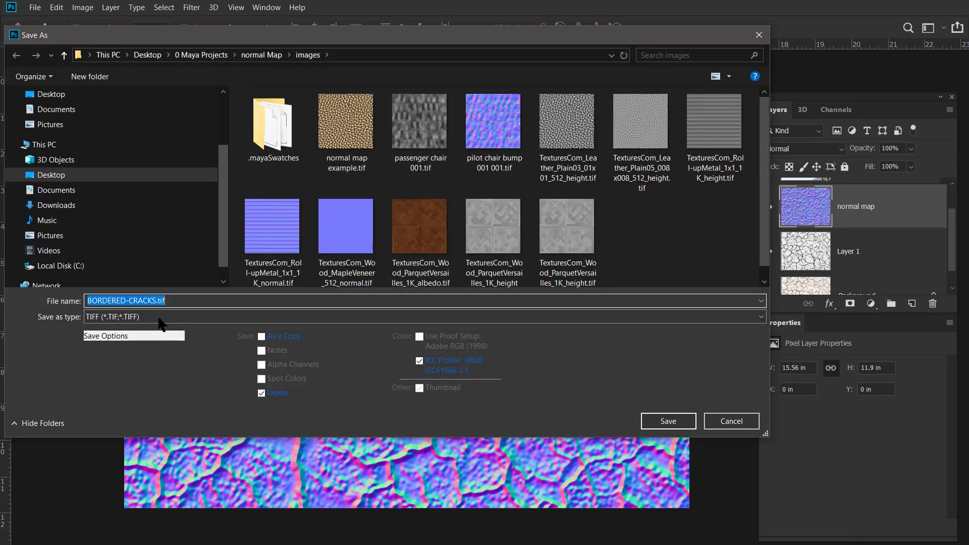
left_click(158, 317)
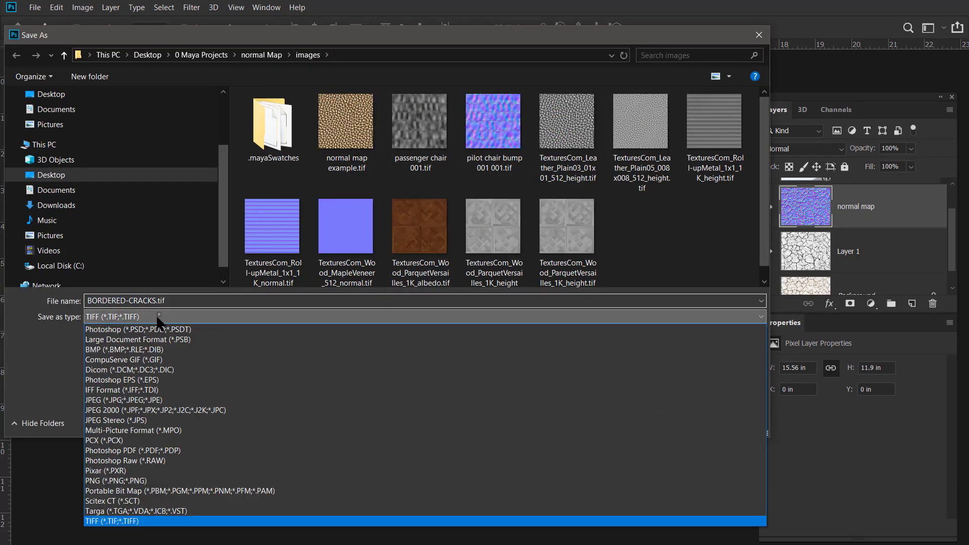
left_click(132, 399)
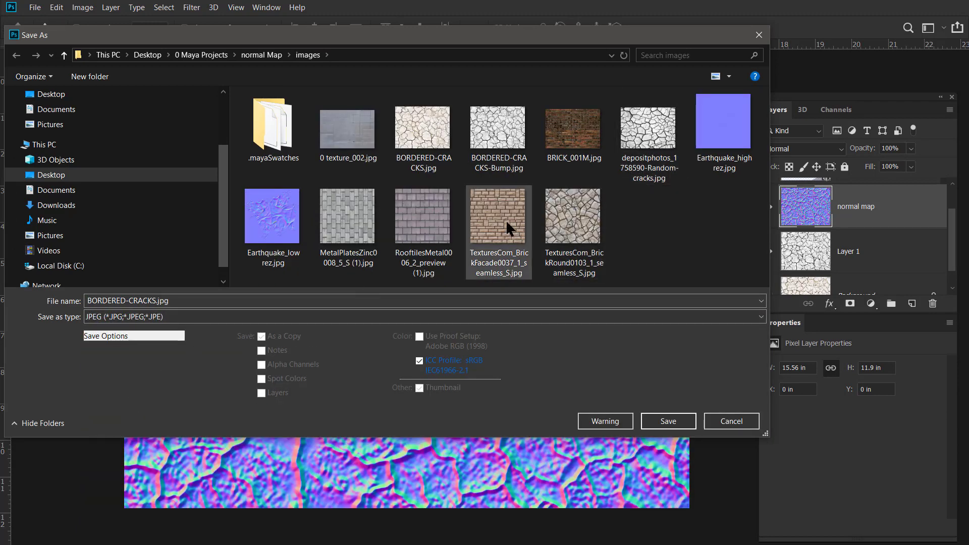
left_click(154, 301)
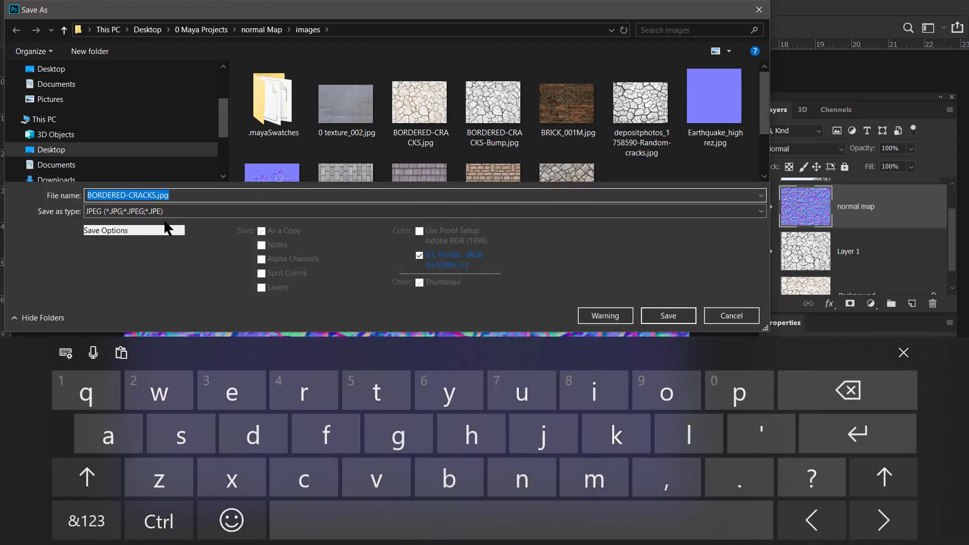
left_click(158, 196)
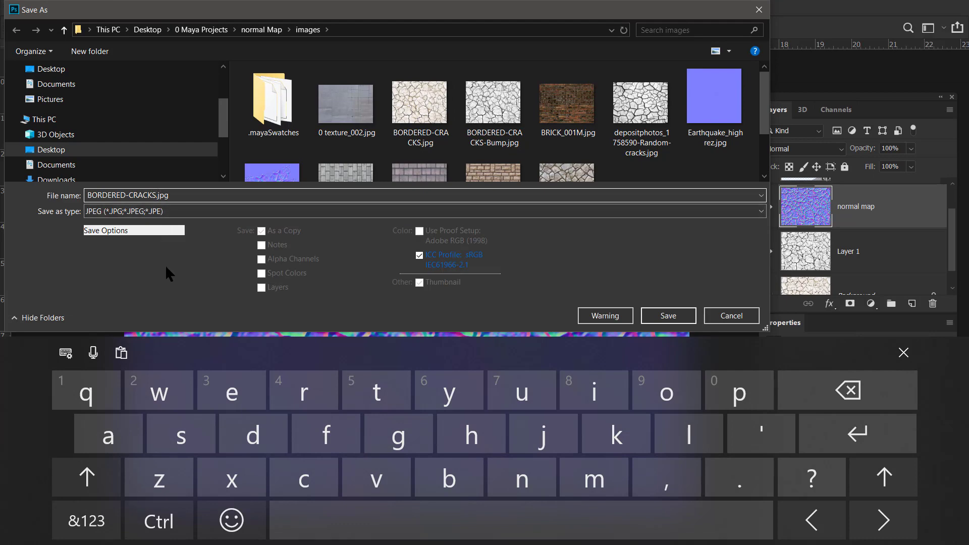
type("Norm")
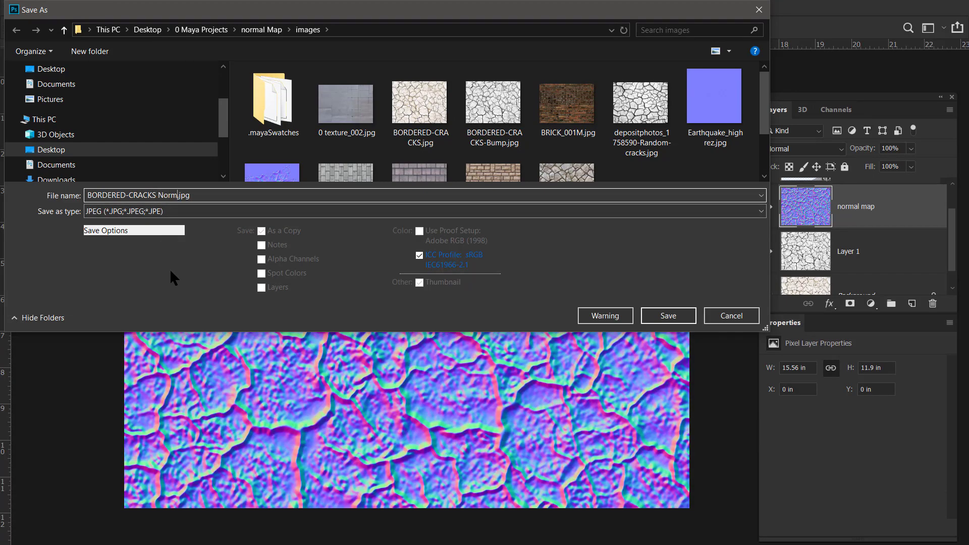
type("al")
left_click(668, 316)
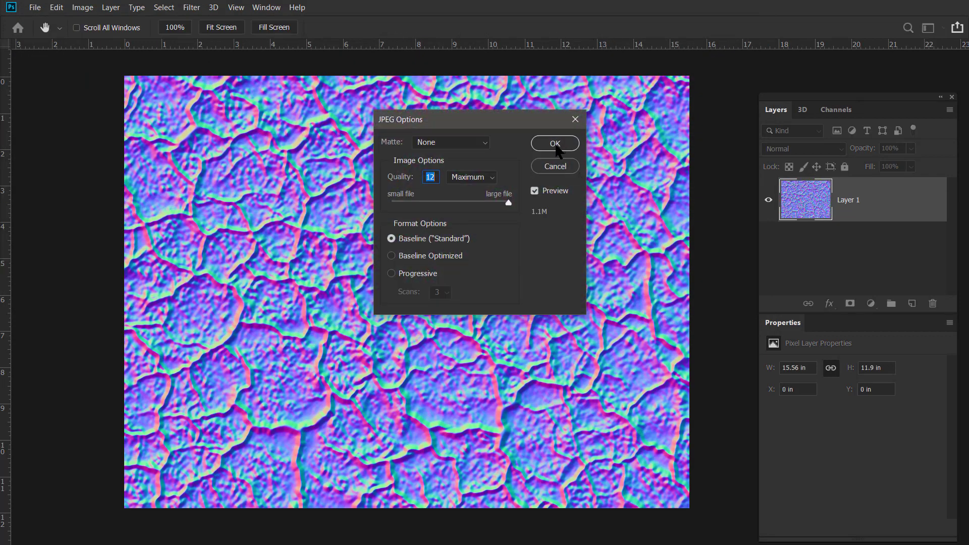
left_click(555, 145)
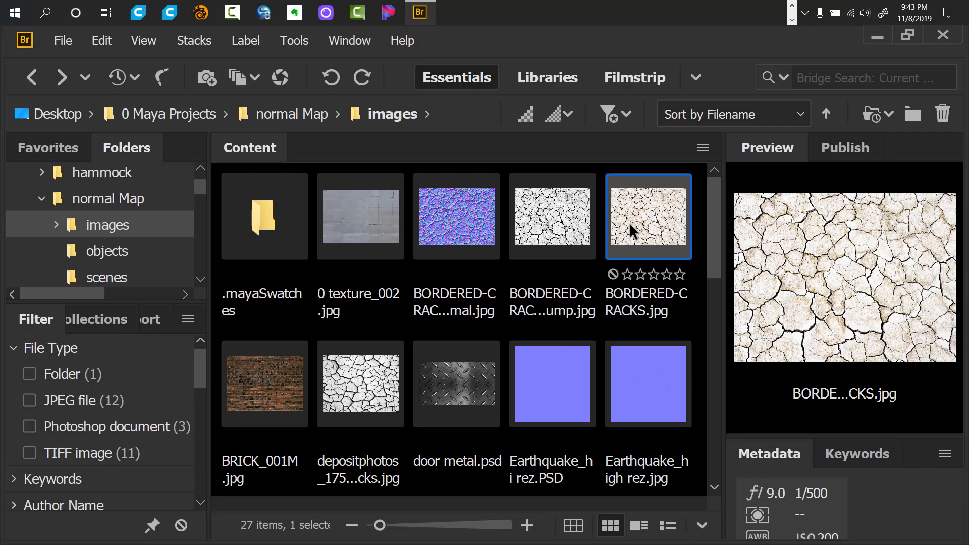
- In Adobe Bridge, compare the bump, normal and color versions of the cracks texture, including at full-screen size
left_click(552, 224)
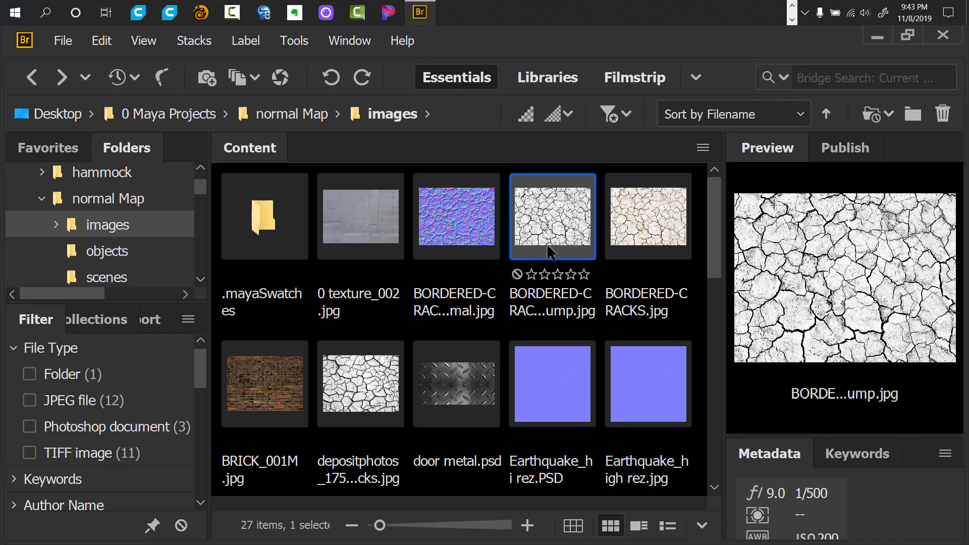
left_click(467, 217)
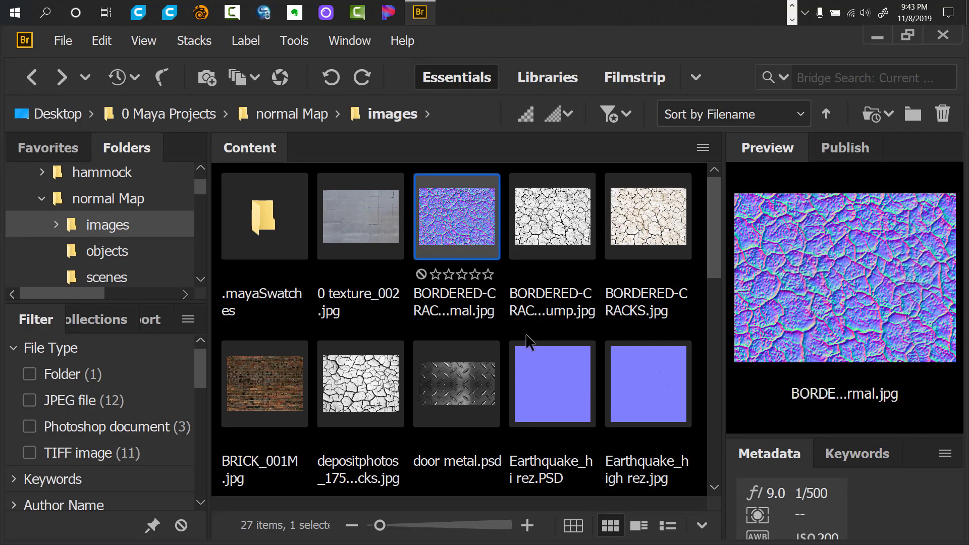
key("space")
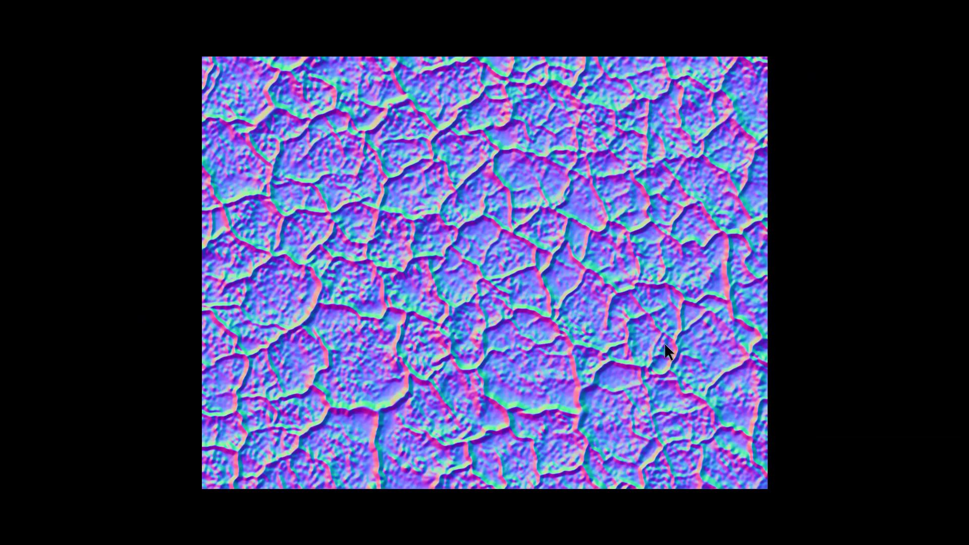
key("Left")
key("Right")
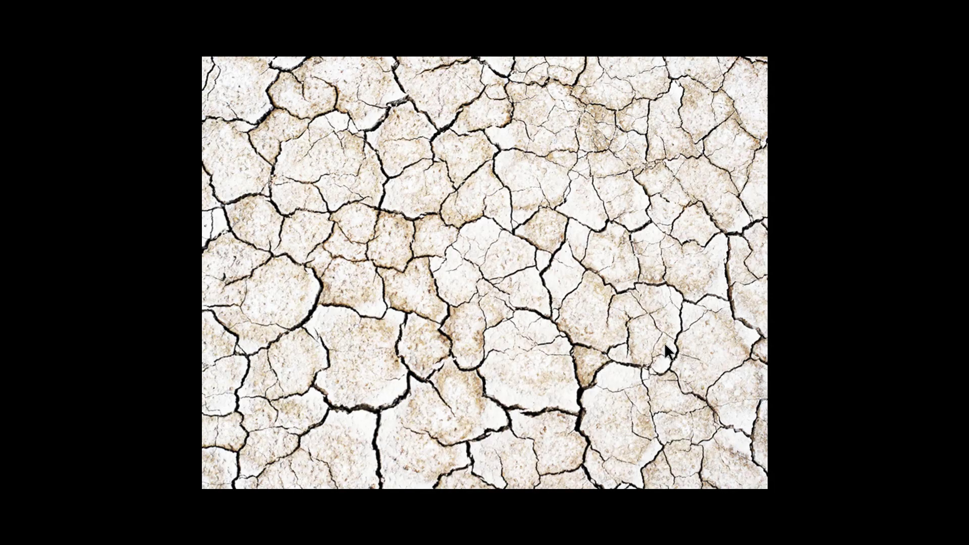
key("space")
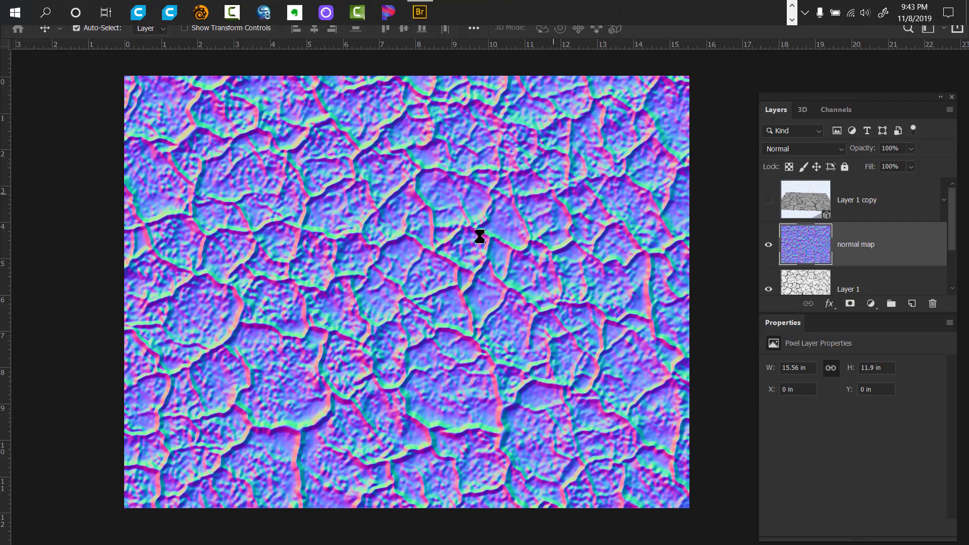
- Switch to Maya, check the bump node's image file, and set the node to be used as Tangent Space Normals
key("alt+Tab")
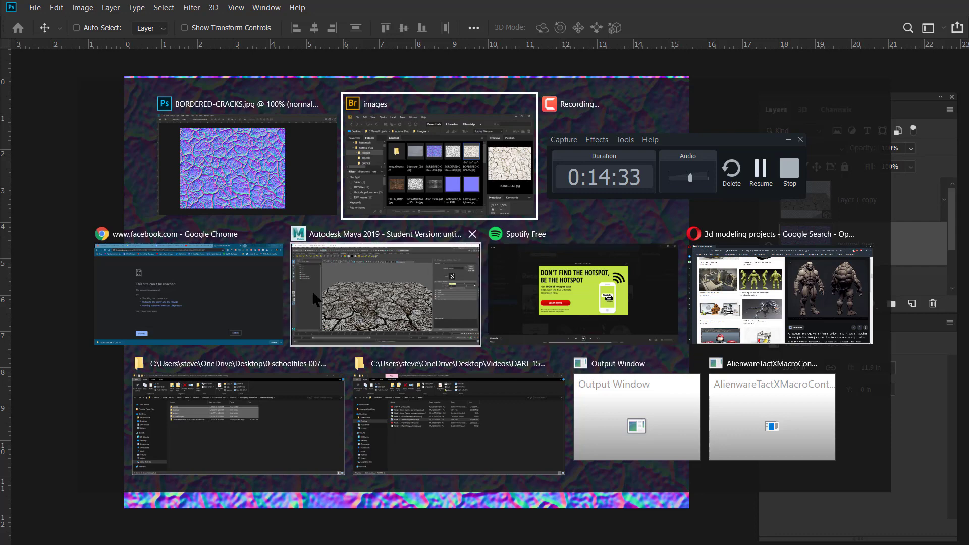
left_click(369, 312)
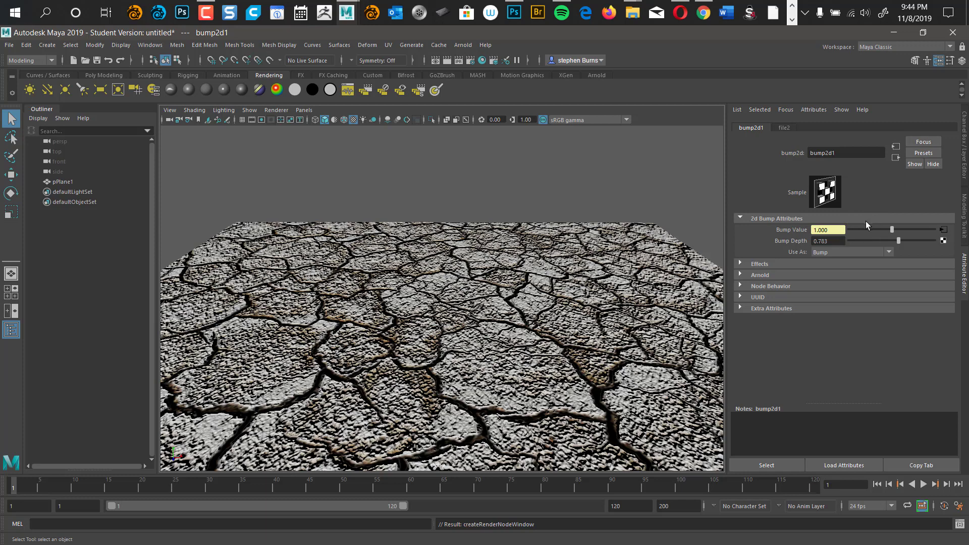
left_click(783, 129)
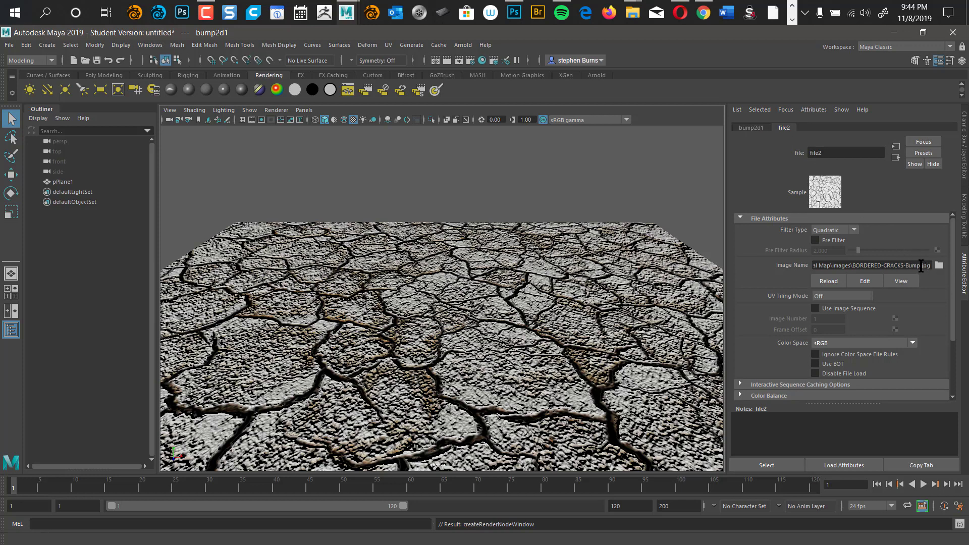
left_click(756, 129)
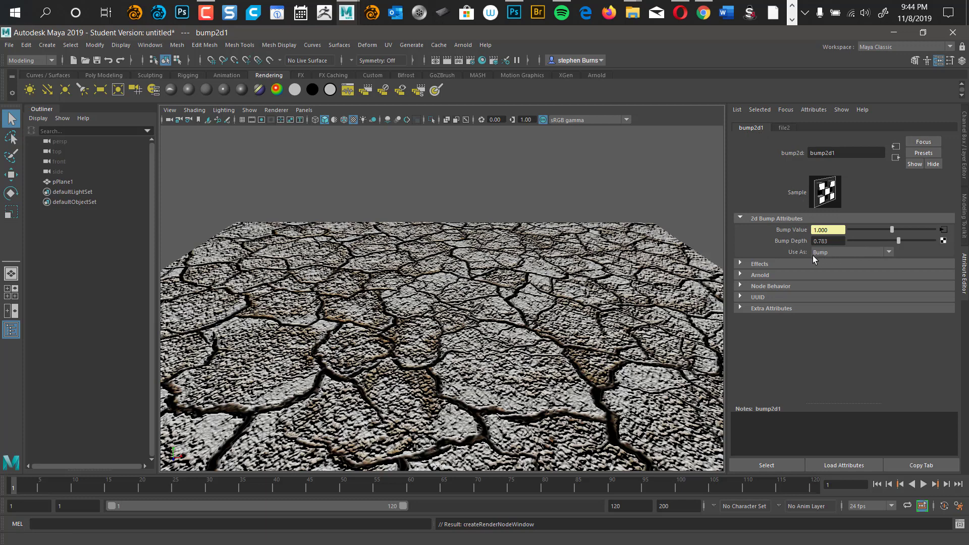
left_click(879, 252)
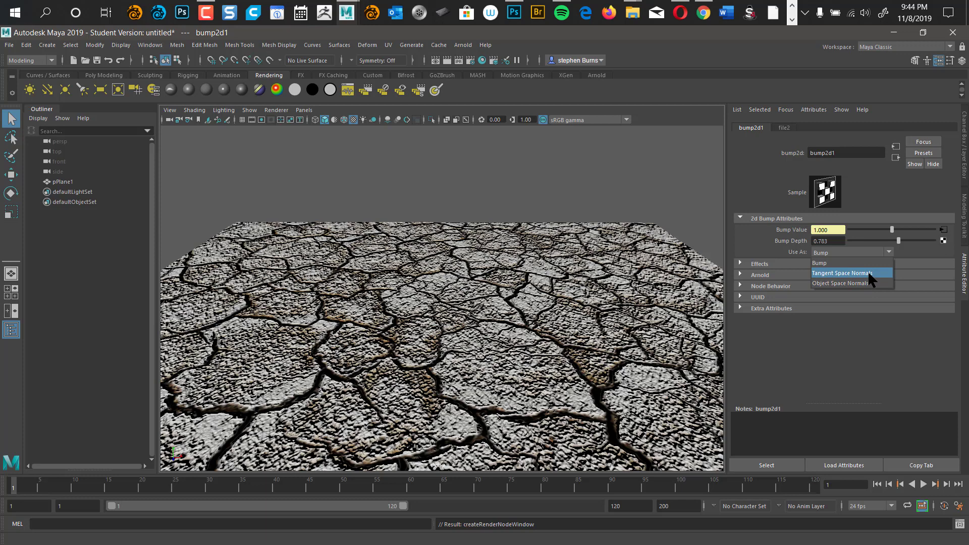
left_click(867, 271)
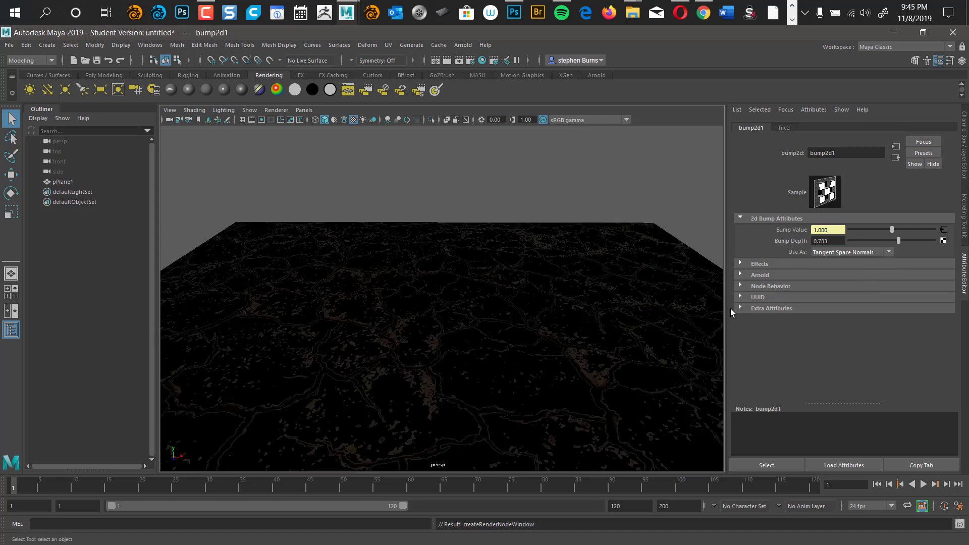
left_click(783, 129)
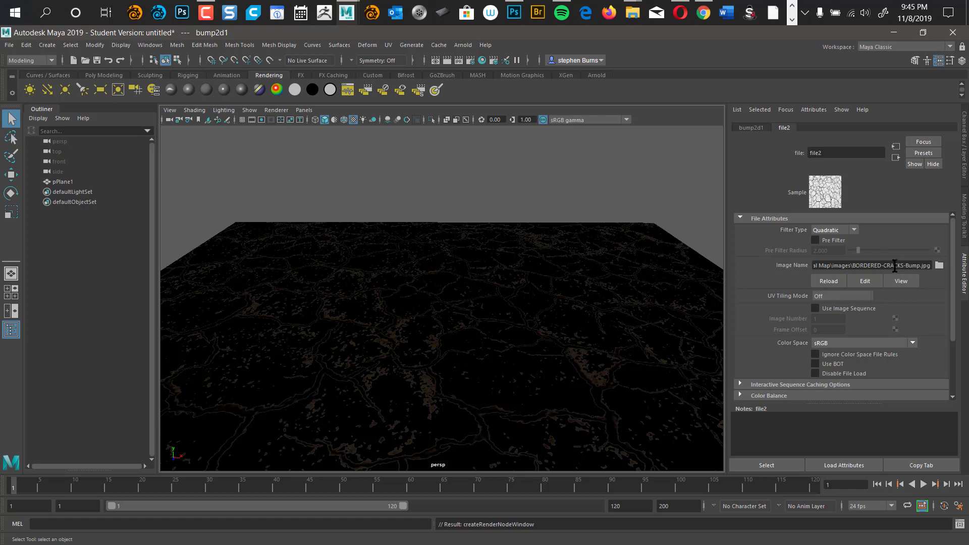
left_click(749, 129)
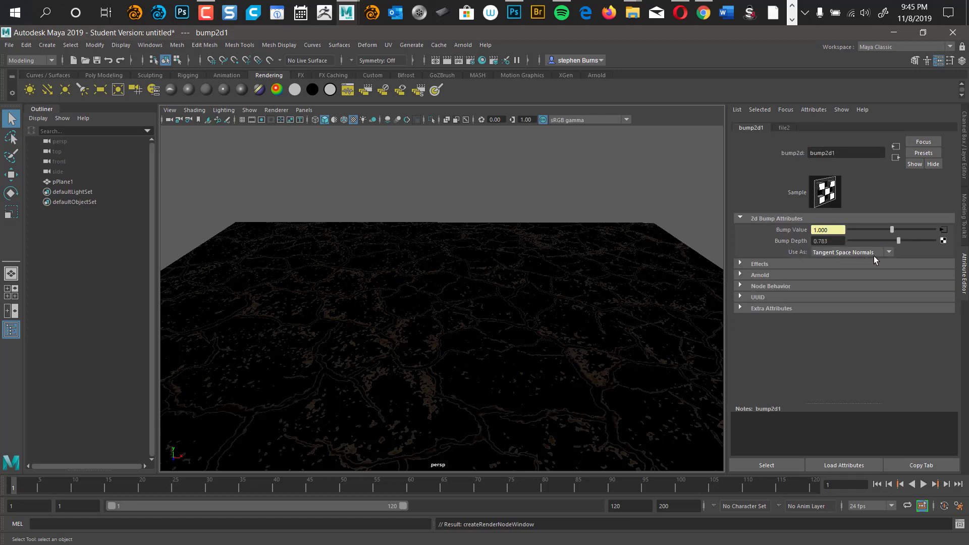
- Replace the bump node's file texture with BORDERED-CRACKS Normal.jpg and inspect the relief on the ground plane
left_click(784, 128)
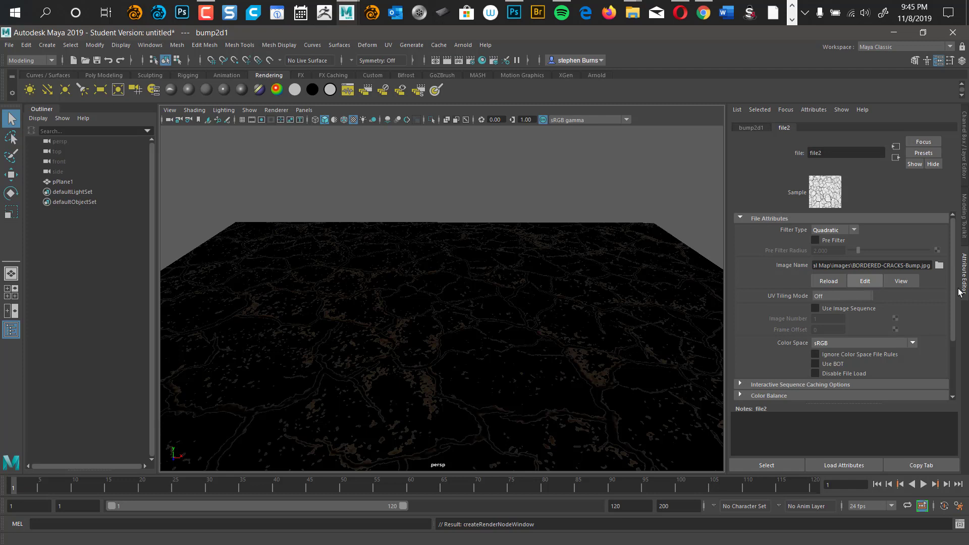
left_click(939, 266)
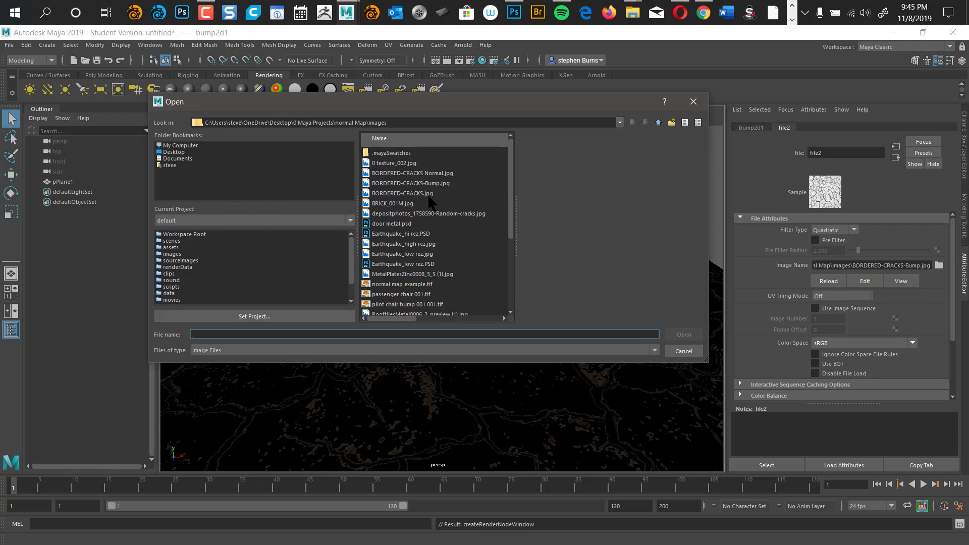
left_click(433, 174)
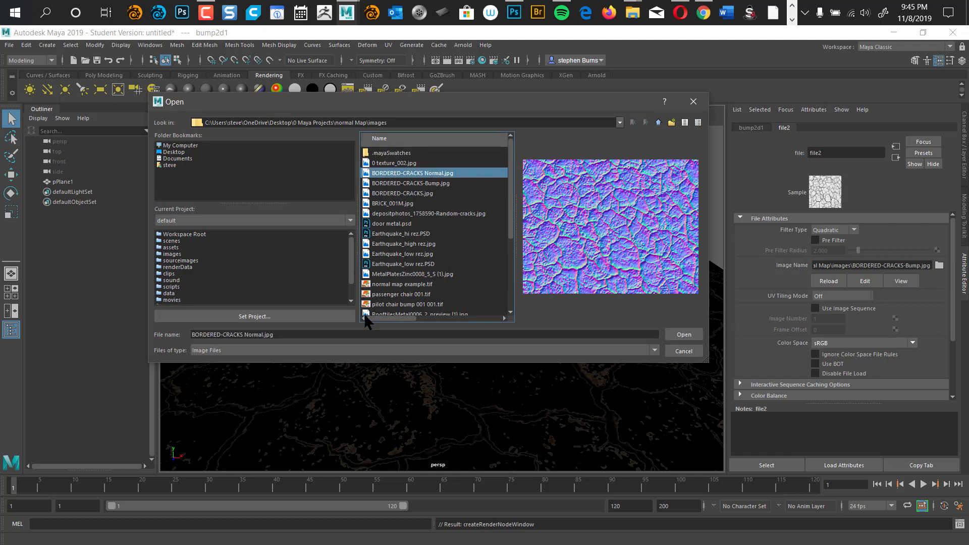
left_click(681, 331)
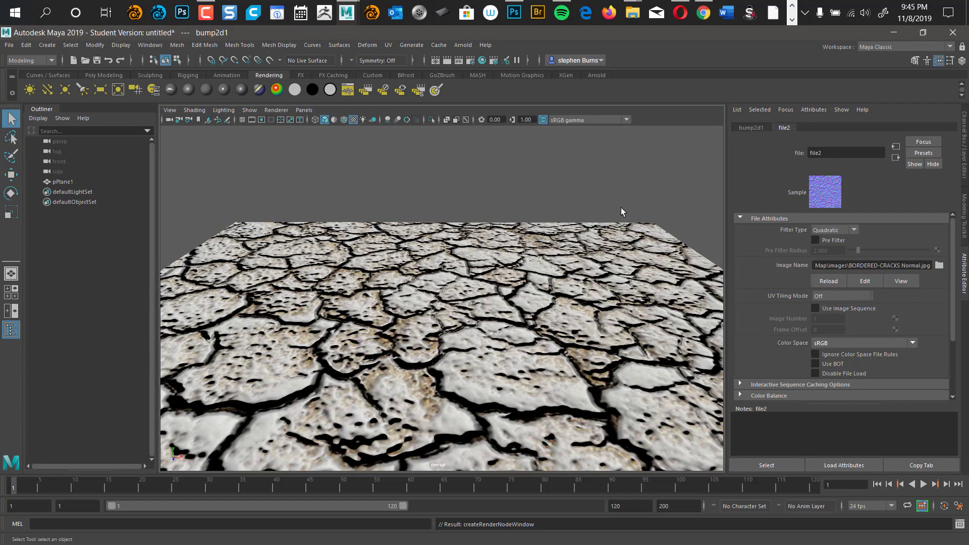
mouse_move(585, 207)
left_mouse_down("alt")
mouse_move(586, 247)
mouse_move(592, 206)
mouse_move(522, 252)
mouse_move(501, 210)
mouse_move(479, 252)
mouse_move(575, 212)
left_mouse_up("alt")
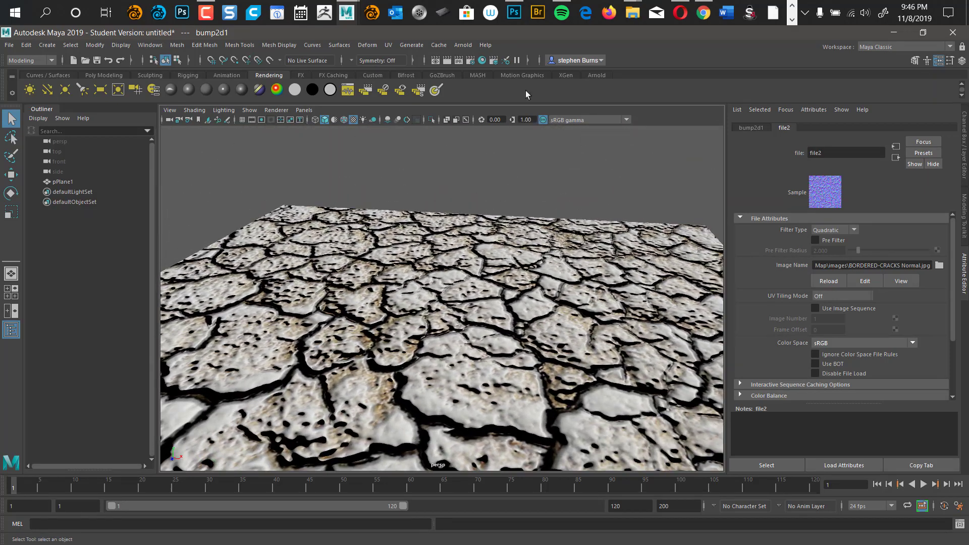
- Switch to Photoshop, show the 3D layer Layer 1 copy, hide the normal map and Layer 1 layers, and select Layer 1 copy
left_click(513, 16)
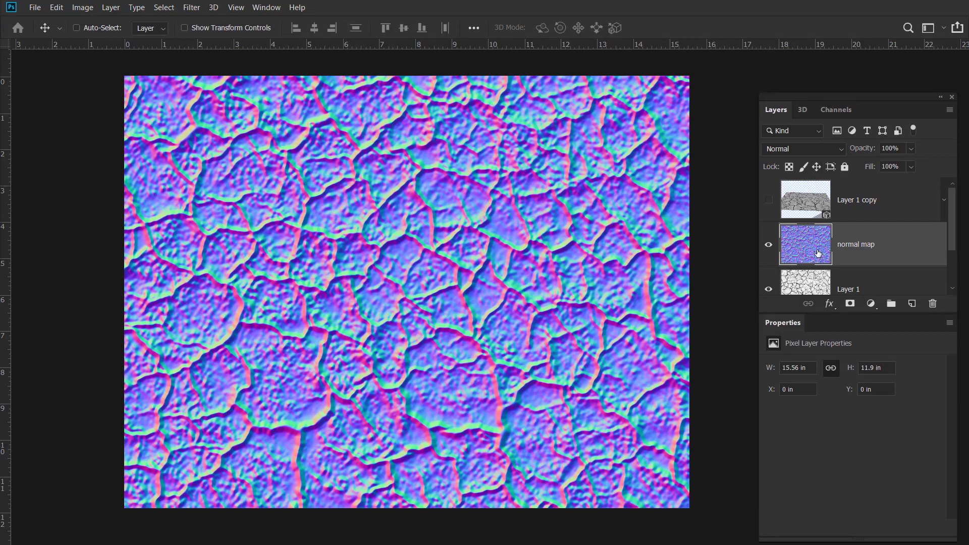
left_click(768, 199)
left_click(768, 245)
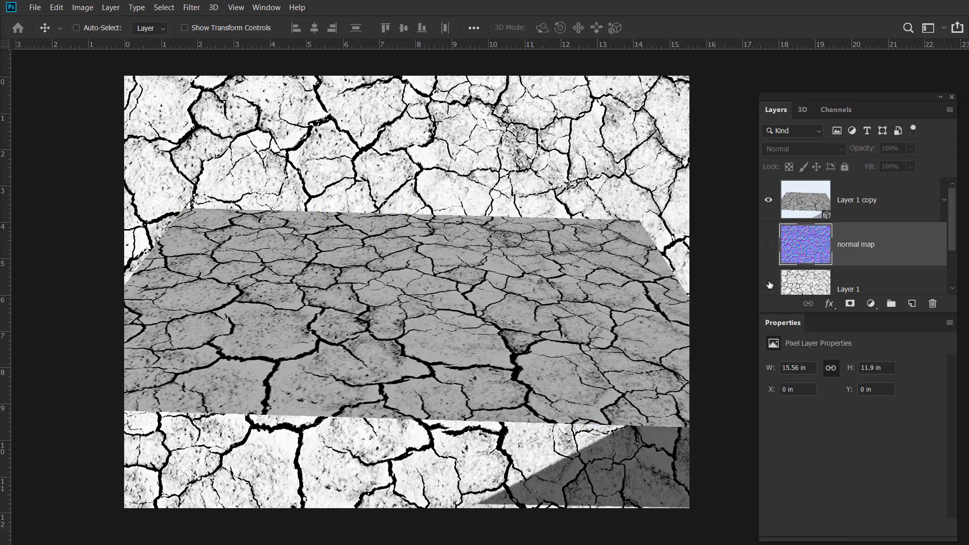
left_click(769, 287)
left_click(810, 203)
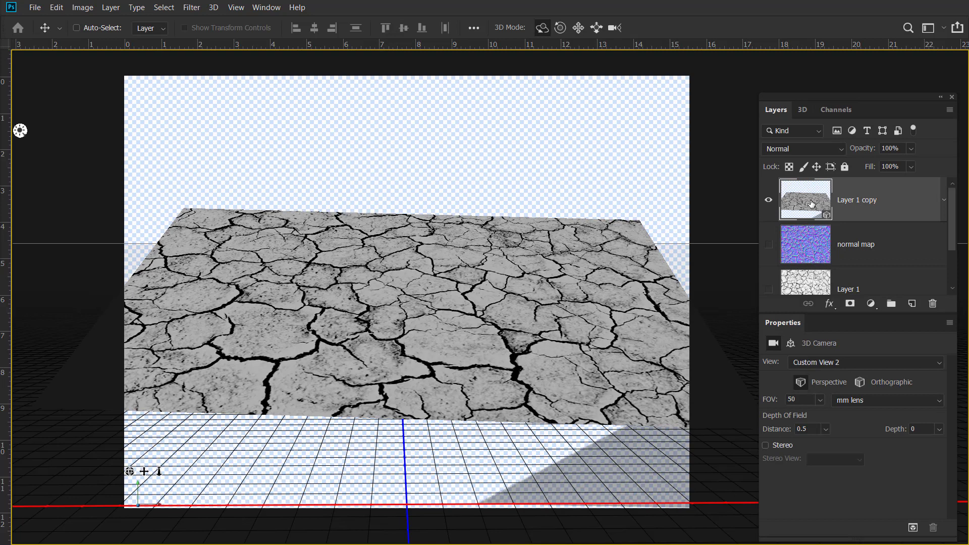
- Load BORDERED-CRACKS Normal.jpg as the normal texture of the ground texture object's material
left_click(803, 111)
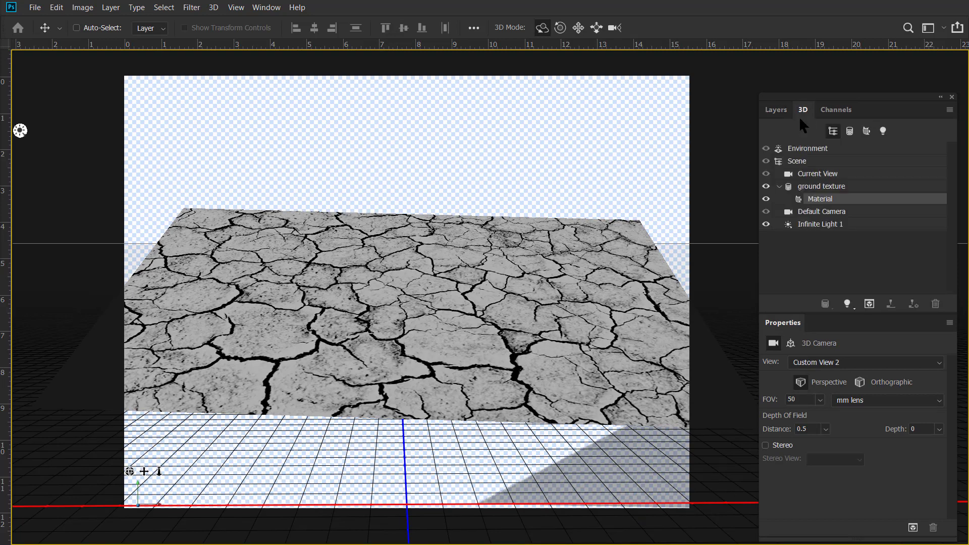
left_click(816, 200)
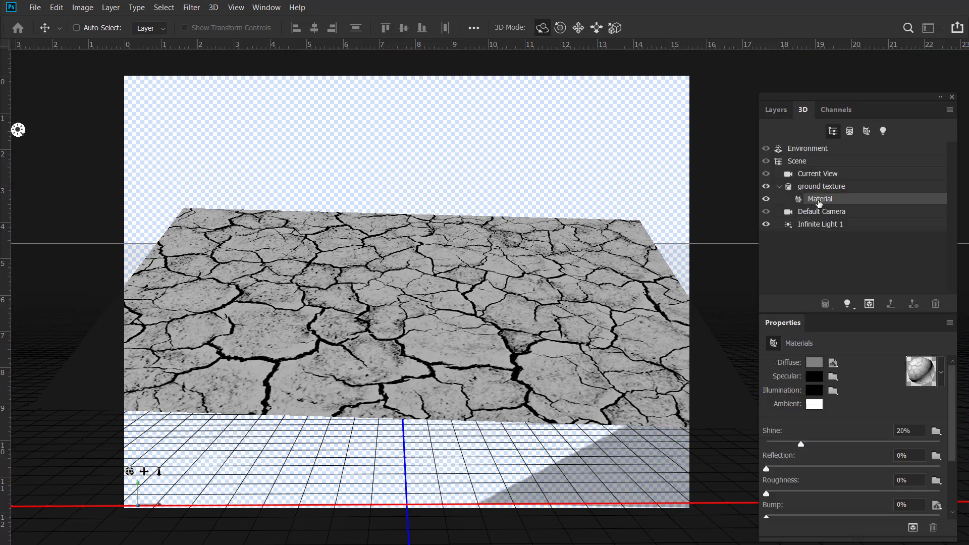
scroll(937, 454, "down", 3)
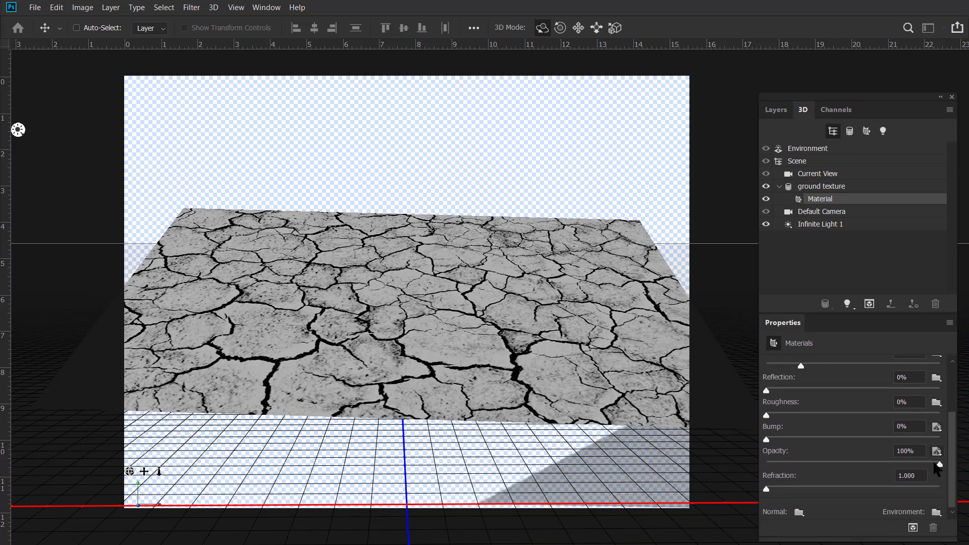
left_click(799, 512)
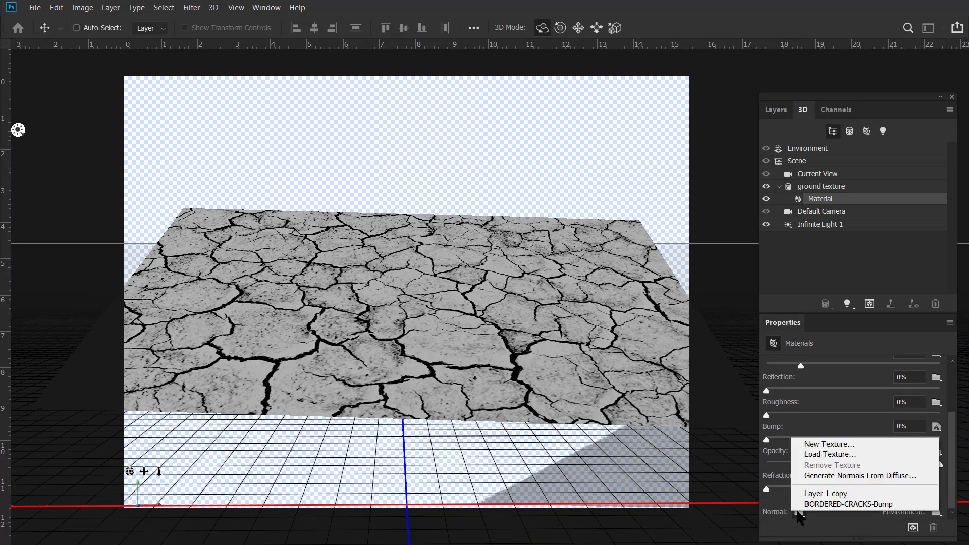
left_click(829, 454)
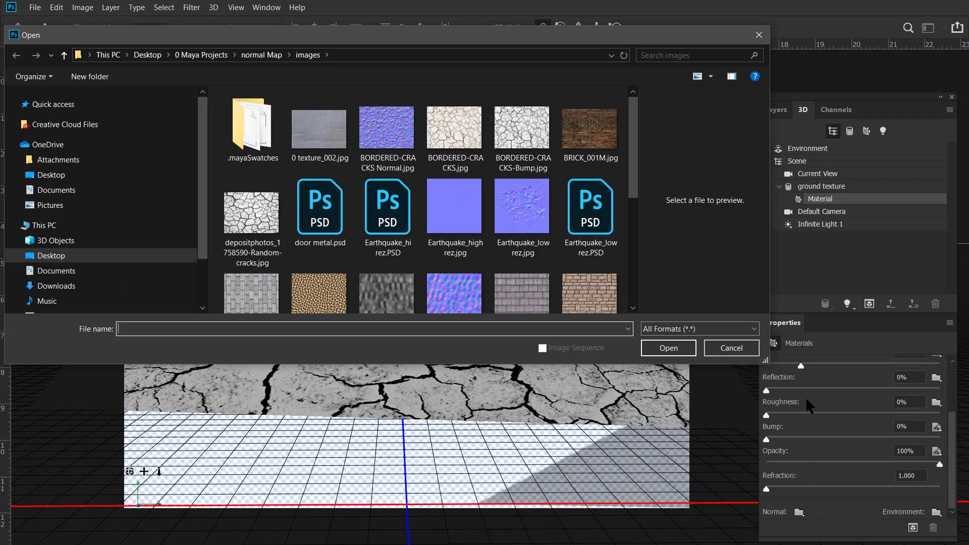
left_click(385, 134)
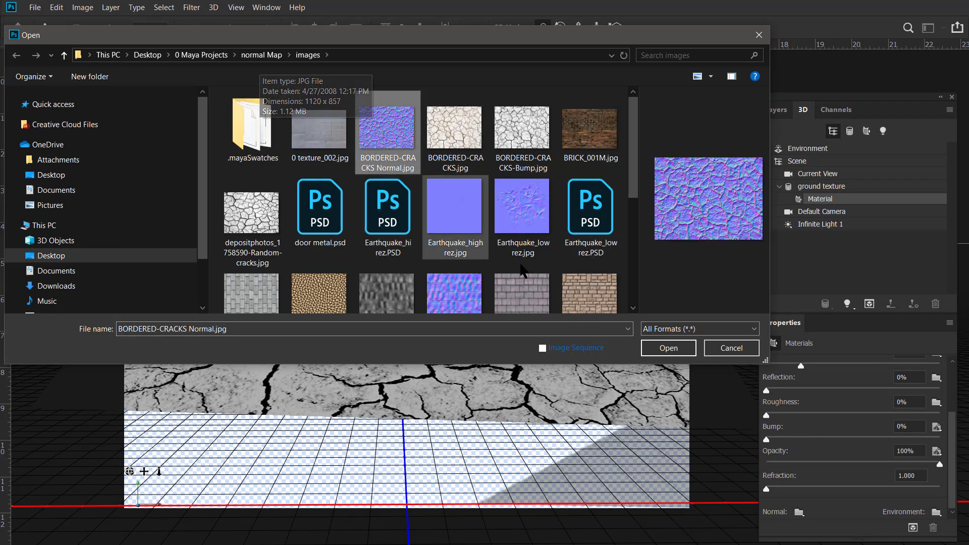
- Load BORDERED-CRACKS Normal.jpg as the ground texture material's normal map and re-aim Infinite Light 1
left_click(680, 349)
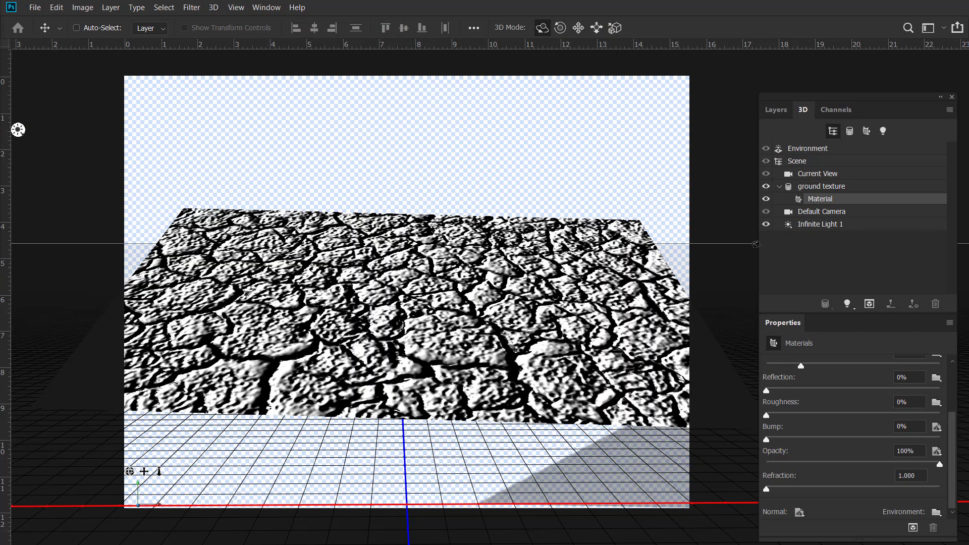
left_click(817, 225)
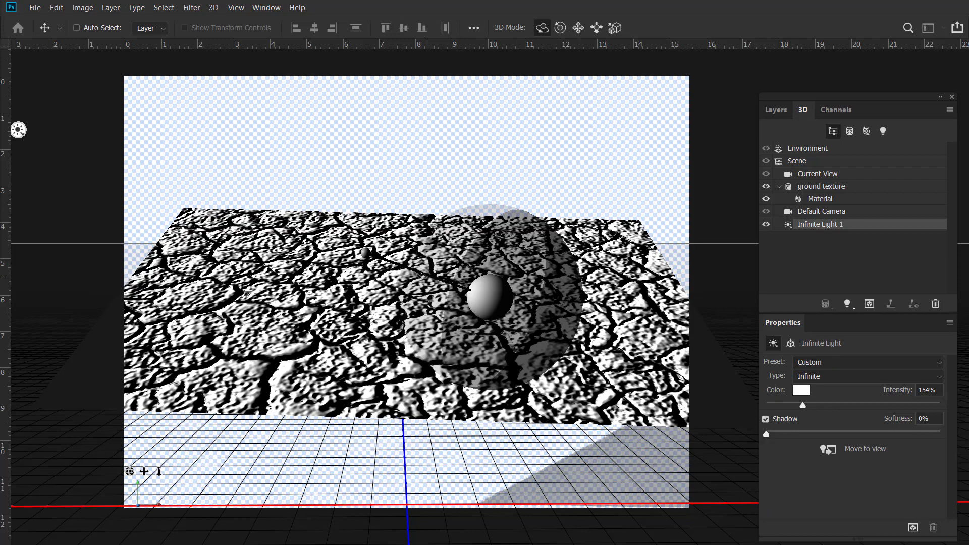
mouse_move(18, 129)
left_mouse_down()
mouse_move(153, 54)
mouse_move(961, 60)
mouse_move(95, 56)
mouse_move(18, 438)
mouse_move(752, 536)
mouse_move(908, 57)
mouse_move(554, 54)
mouse_move(563, 183)
mouse_move(491, 160)
mouse_move(506, 151)
mouse_move(443, 156)
mouse_move(391, 195)
mouse_move(550, 348)
mouse_move(504, 302)
mouse_move(559, 202)
mouse_move(499, 158)
mouse_move(403, 185)
mouse_move(329, 319)
mouse_move(337, 392)
left_mouse_up()
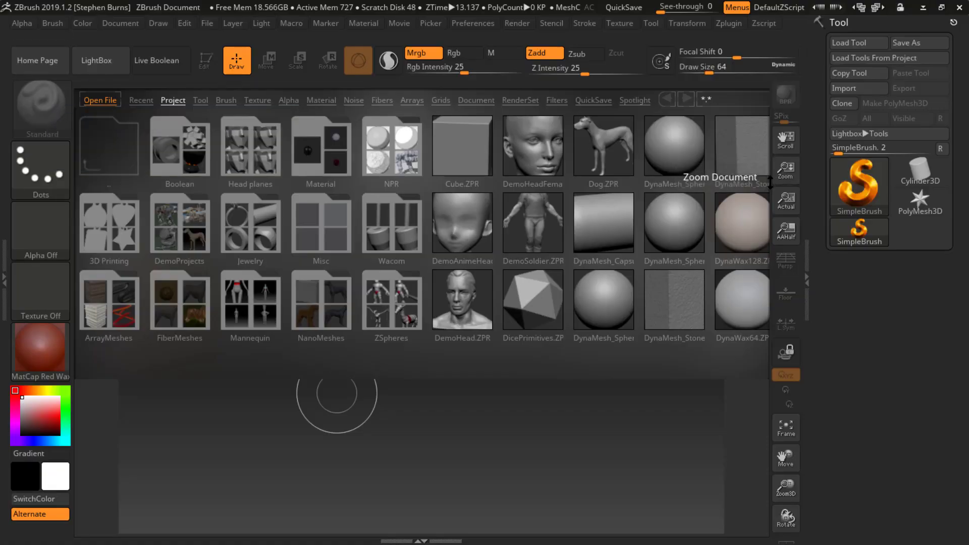
key("alt+Tab")
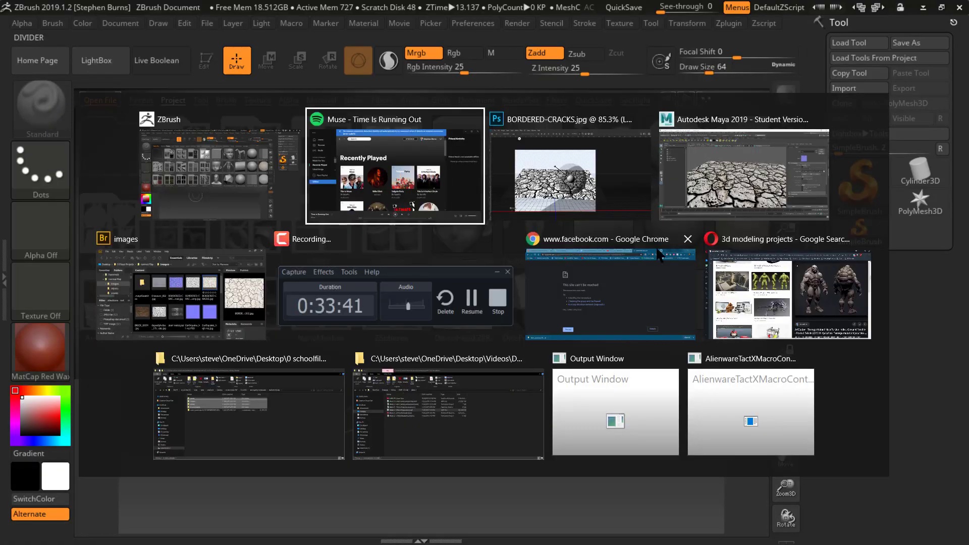
left_click(472, 260)
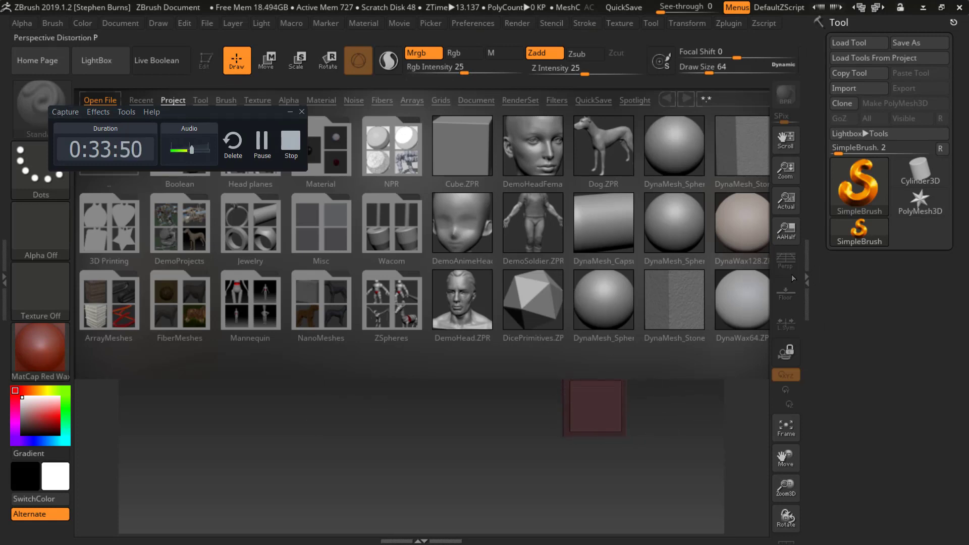
key("ctrl+n")
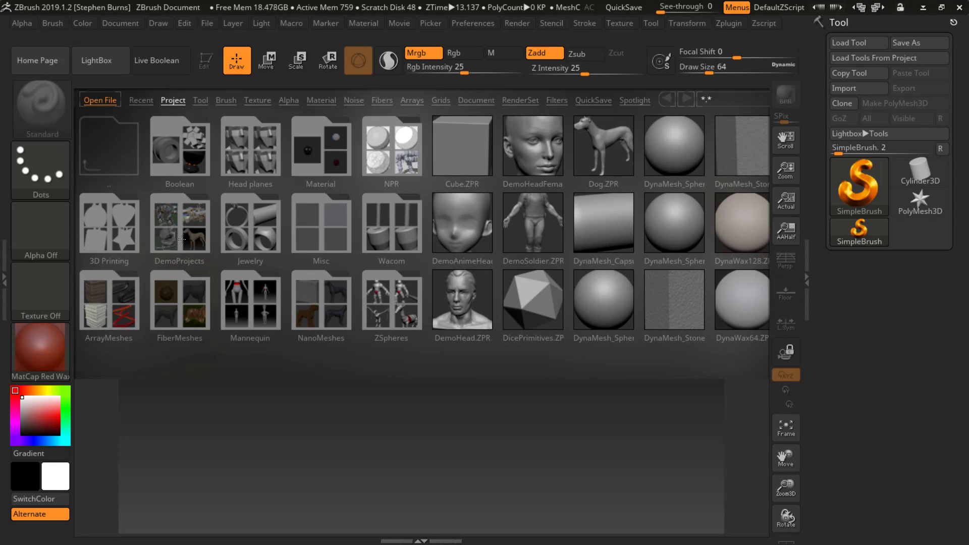
- Open the Kotelnikoff Earthquake project from the DemoProjects folder in ZBrush without saving the current project
left_click(181, 240)
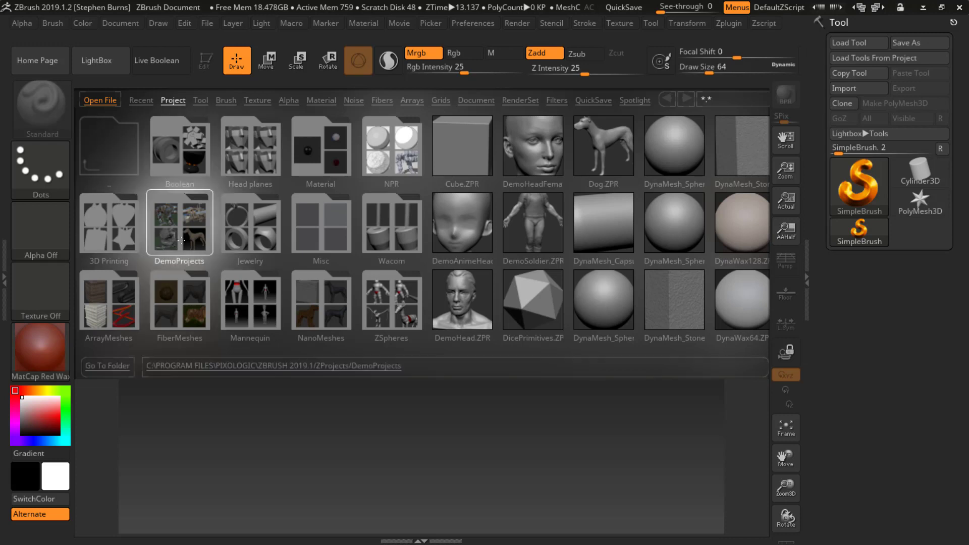
left_click(181, 240)
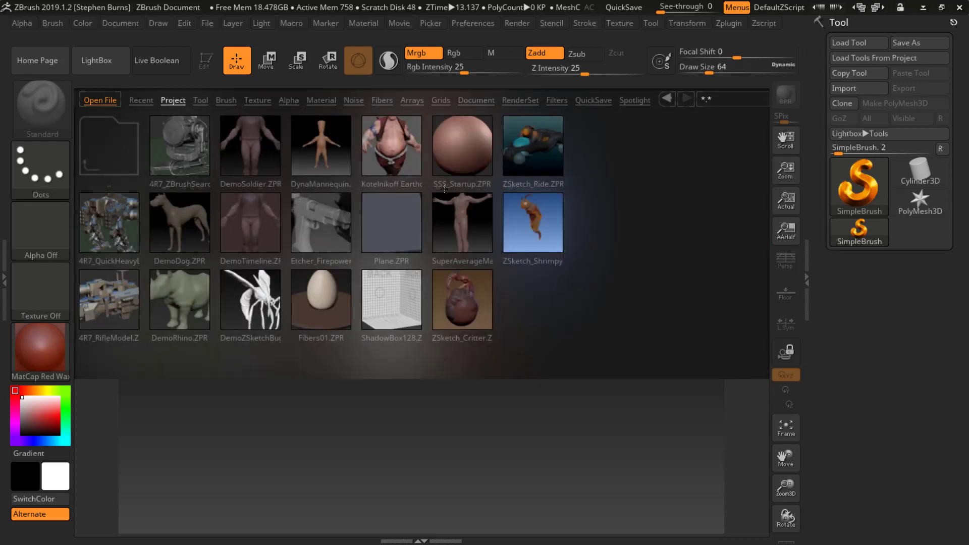
double_click(385, 152)
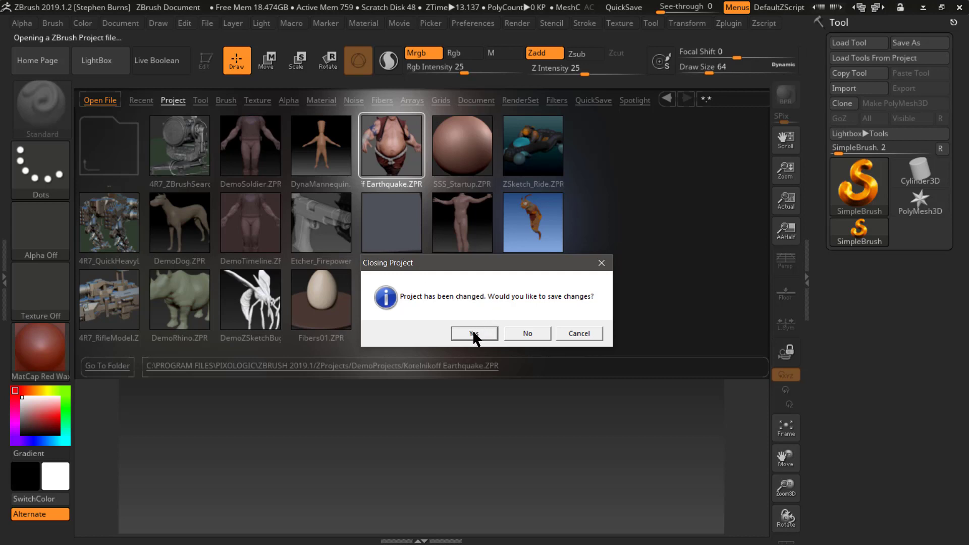
left_click(522, 333)
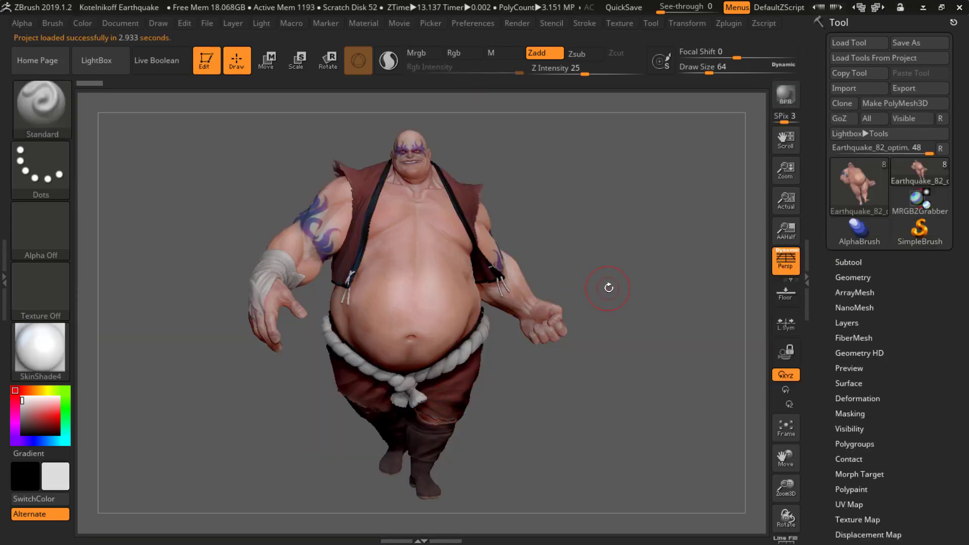
- View the character from another angle and expand its Subtool list to see the parts it is made of
left_click_drag(615, 282, 497, 281)
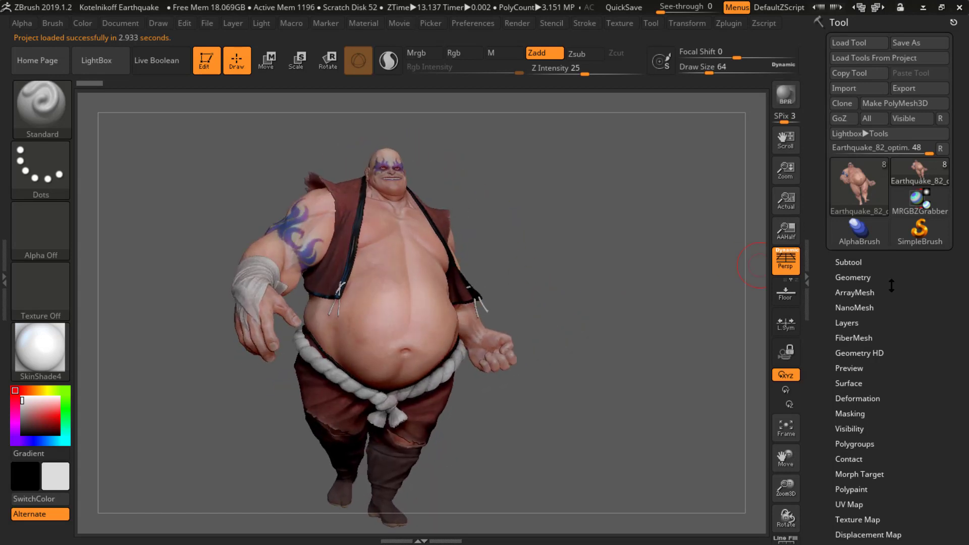
left_click(849, 262)
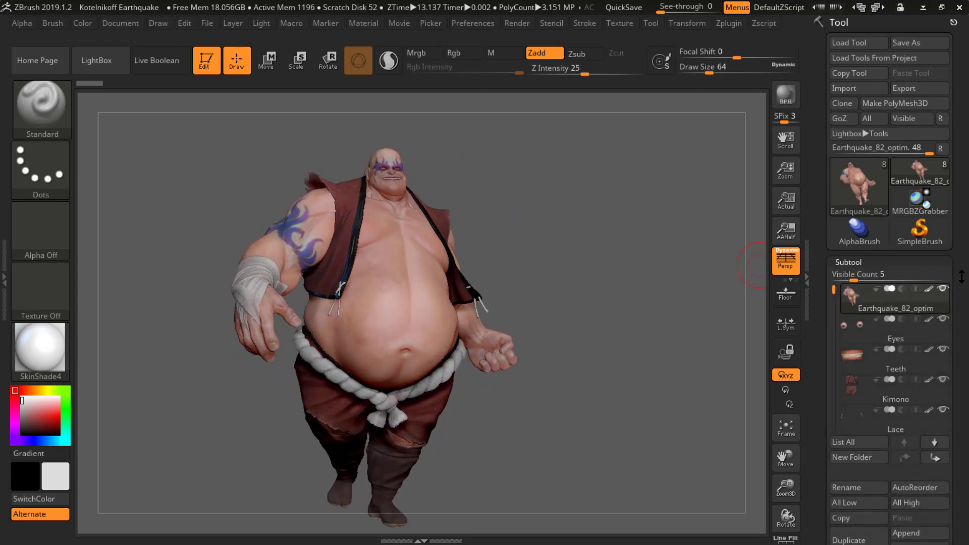
left_click_drag(961, 317, 960, 279)
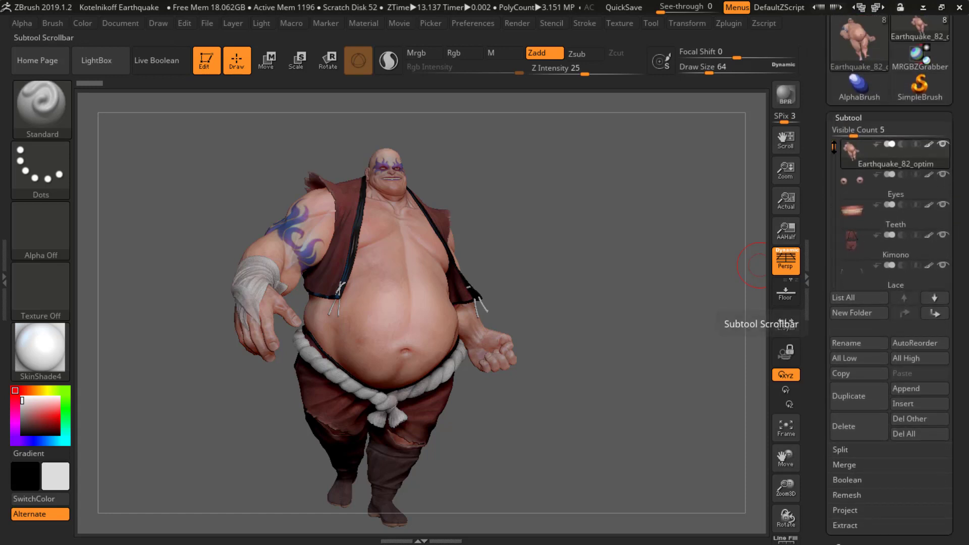
left_click_drag(833, 147, 820, 129)
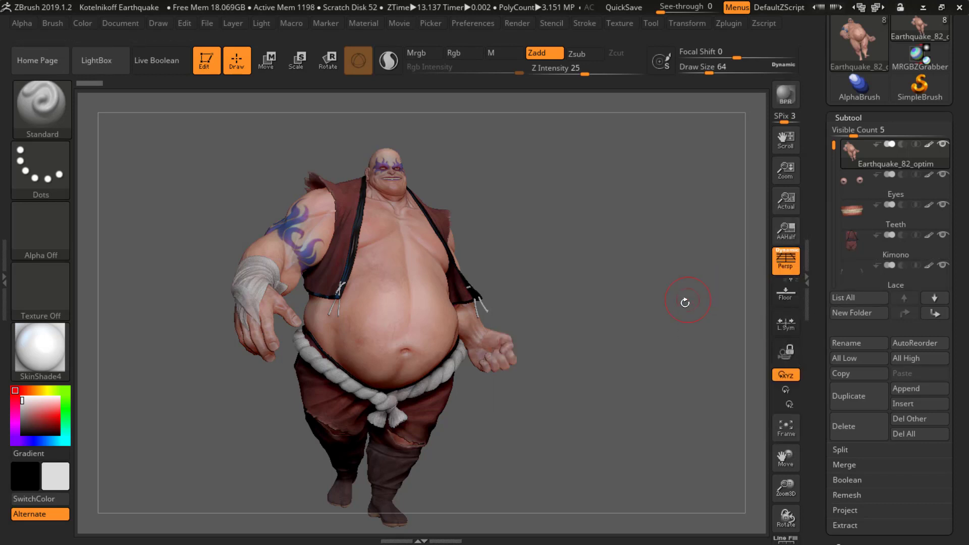
- Spread all subtools apart to examine each piece, and bring them back together framed in view
key("shift+x")
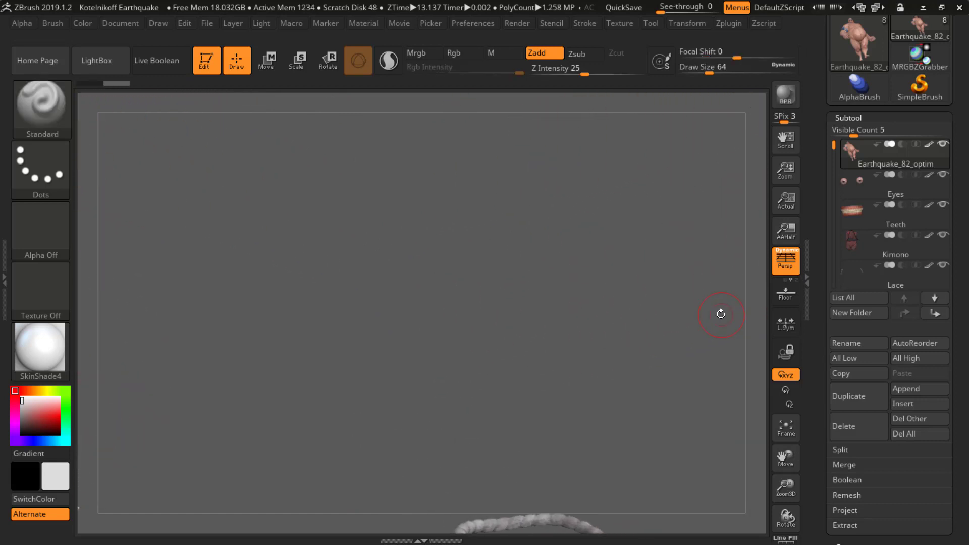
key("f")
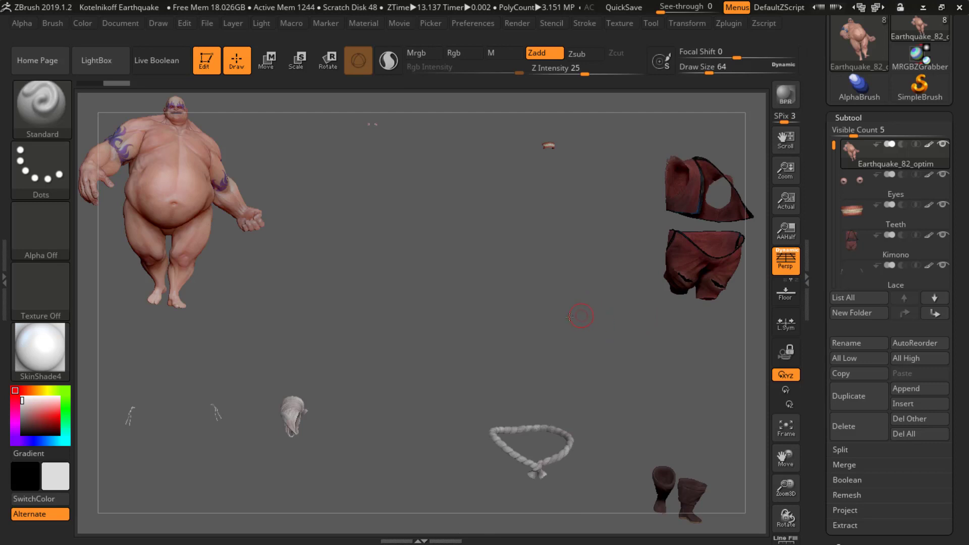
mouse_move(581, 314)
left_mouse_down()
mouse_move(449, 330)
mouse_move(648, 279)
mouse_move(565, 317)
mouse_move(585, 302)
mouse_move(607, 309)
left_mouse_up()
key("f")
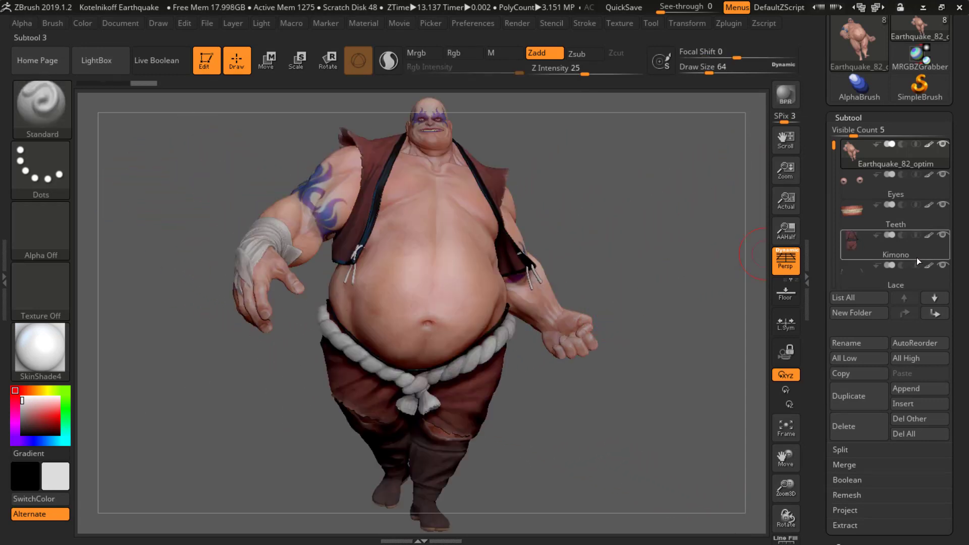
- Delete the Lace subtool and skip the deletion confirmation until the next restart
scroll(961, 288, "up", 1)
scroll(962, 288, "down", 1)
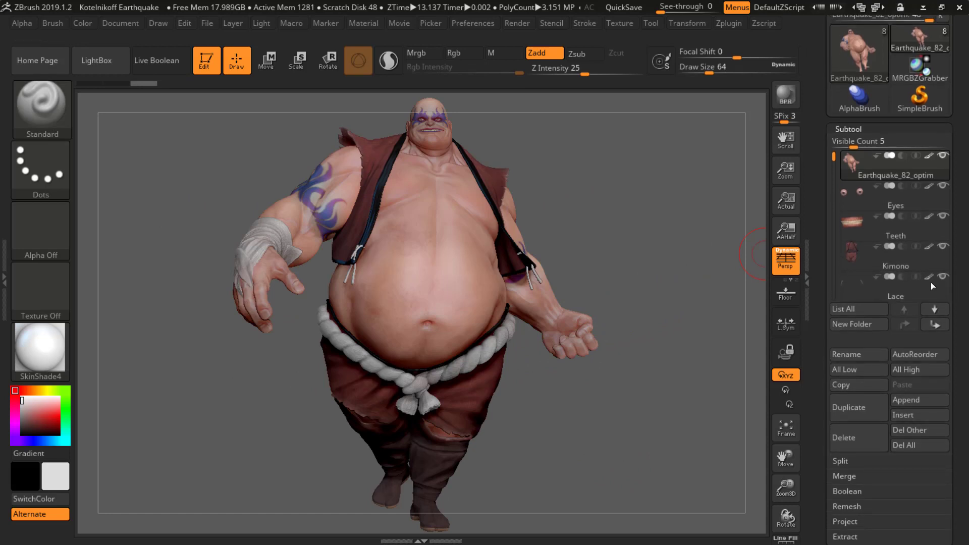
left_click(846, 281)
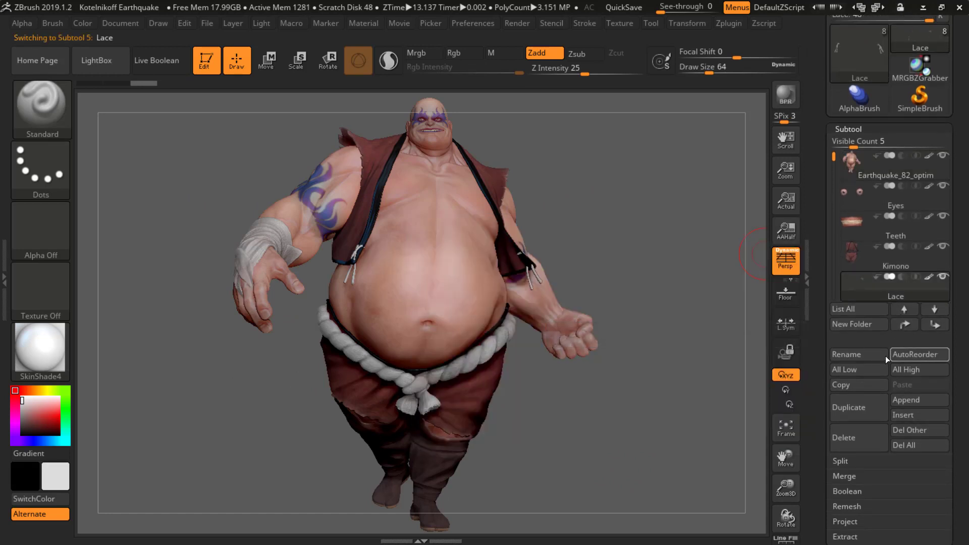
left_click(856, 438)
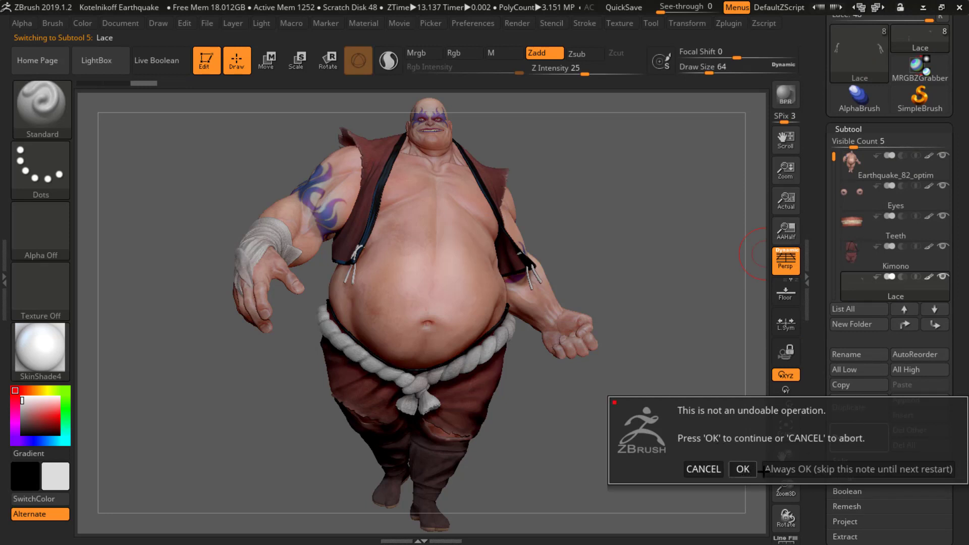
left_click(821, 471)
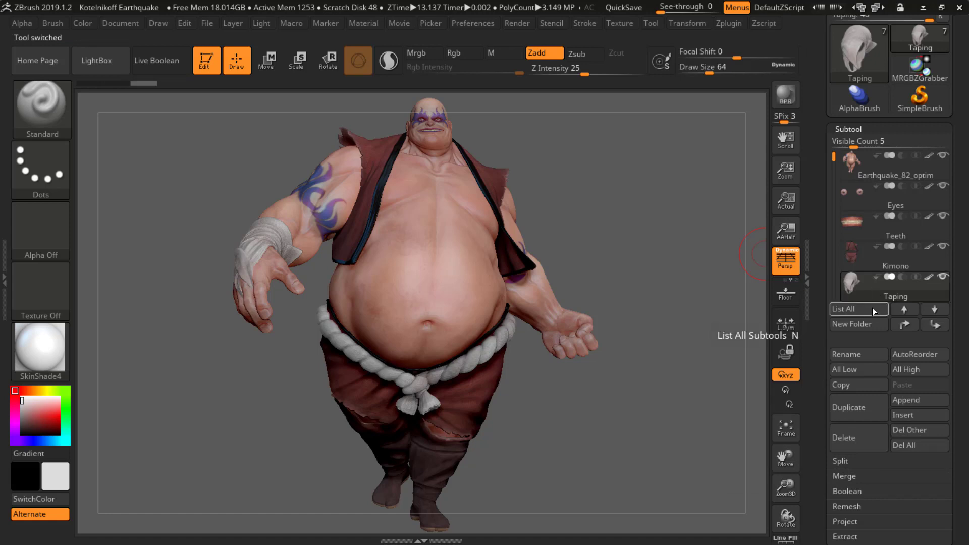
- Delete the Taping, Belt, boots, Kimono, Teeth and Eyes subtools, keeping only the Earthquake_82_optim body
left_click(852, 437)
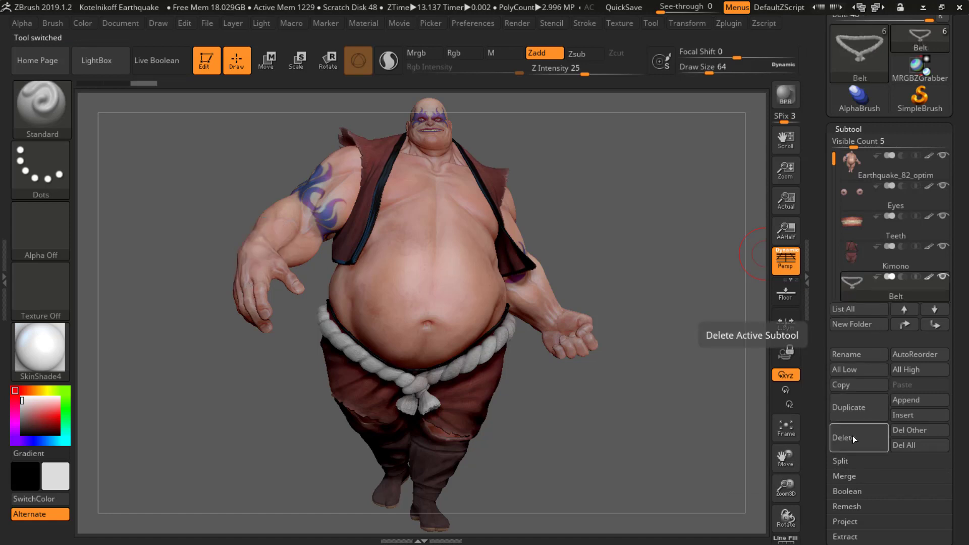
left_click(853, 437)
left_click(853, 438)
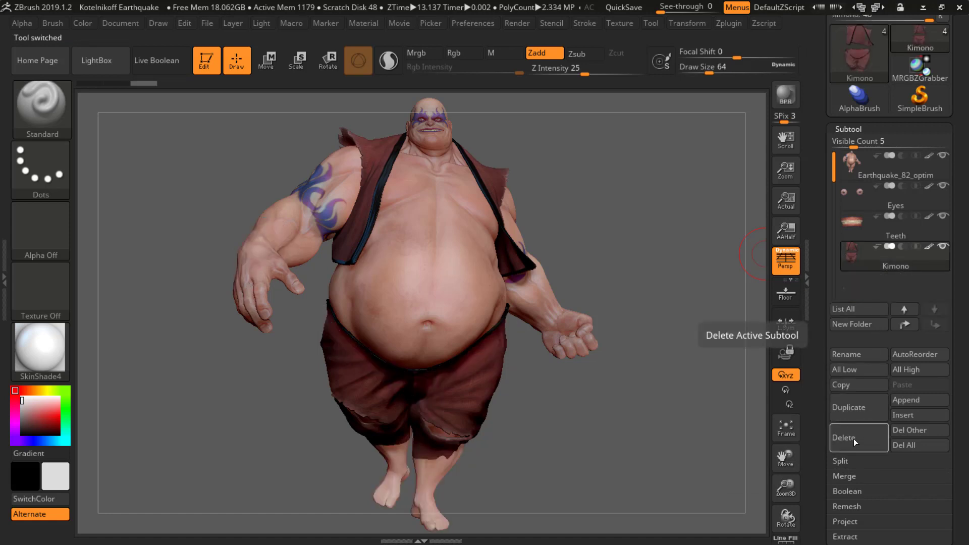
left_click(852, 438)
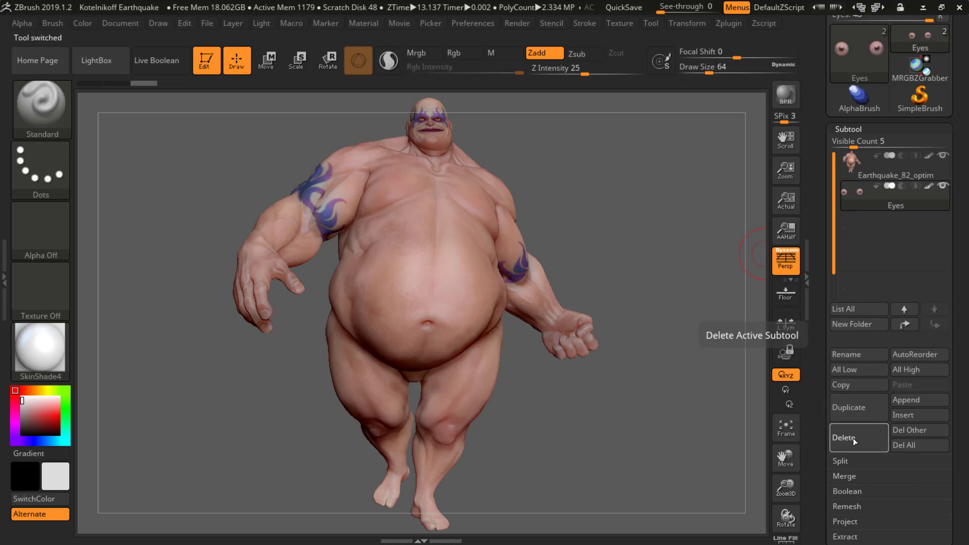
left_click(852, 438)
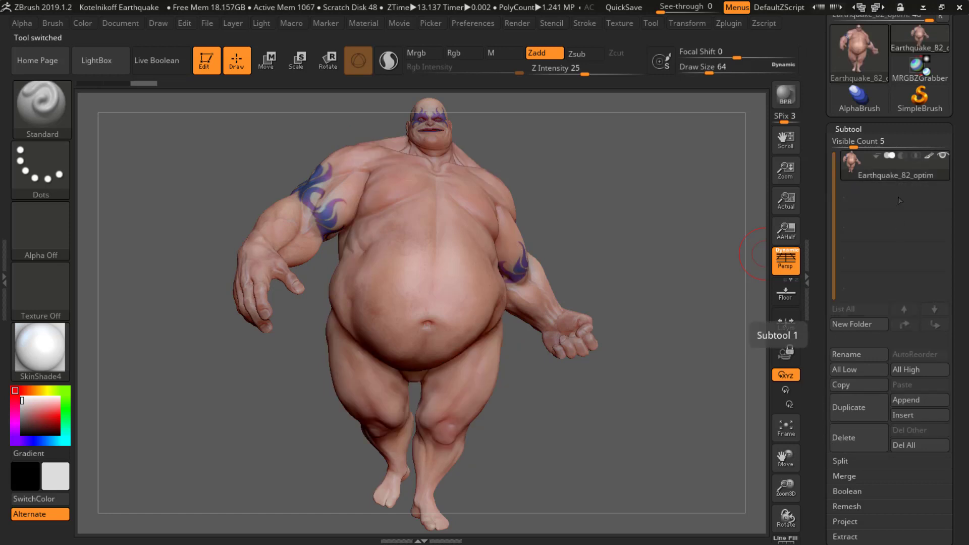
- Duplicate the Earthquake_82_optim body and flatten the copy into its UV layout with Morph UV
left_click_drag(667, 281, 624, 315)
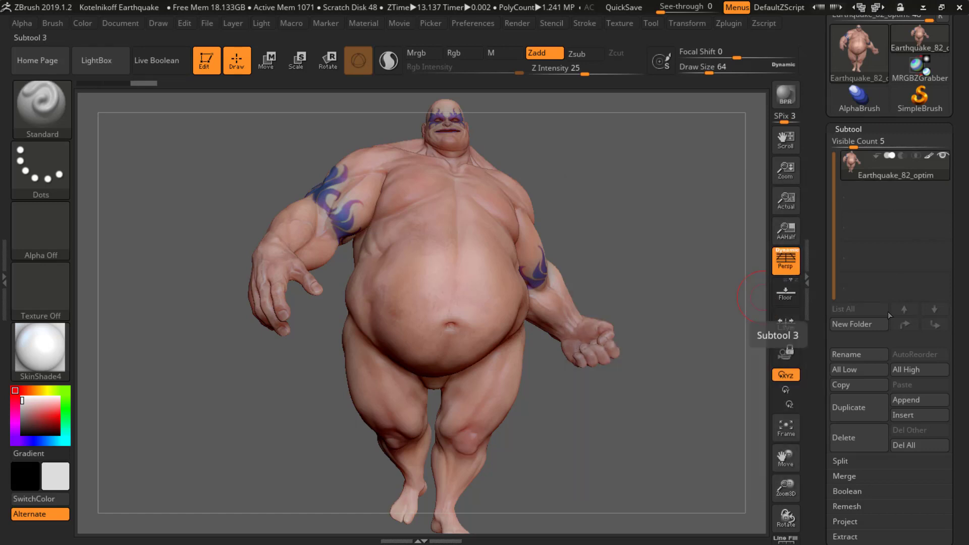
left_click(860, 407)
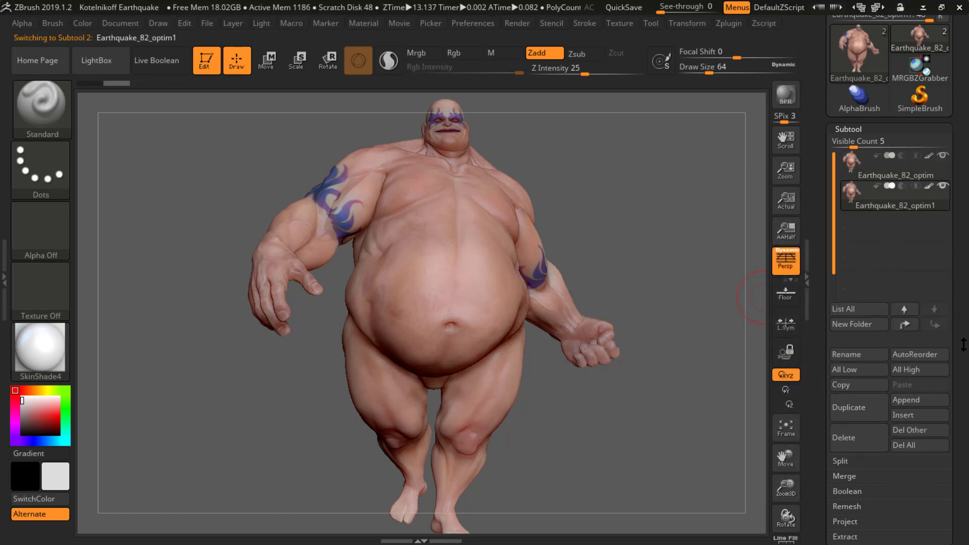
left_click_drag(966, 340, 898, 300)
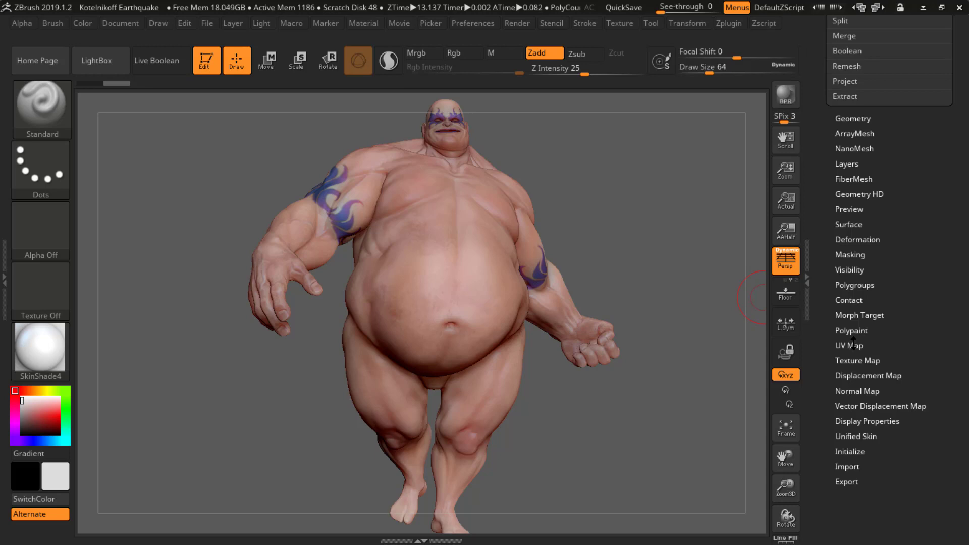
scroll(853, 347, "down", 5)
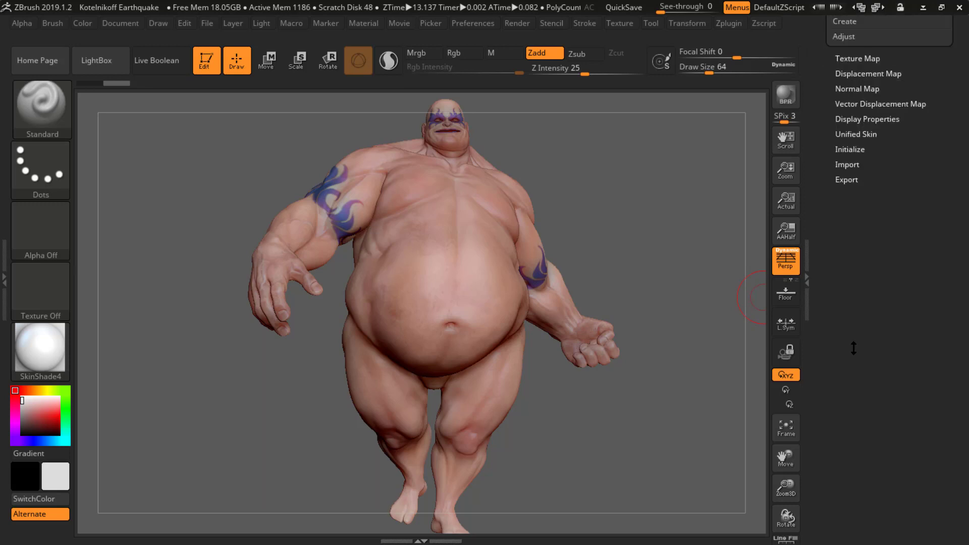
scroll(896, 224, "up", 6)
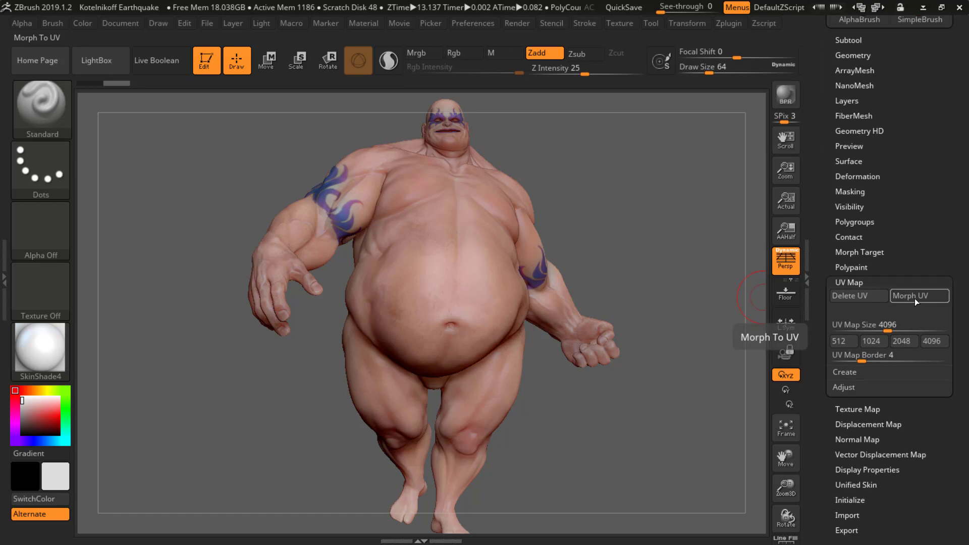
left_click(914, 298)
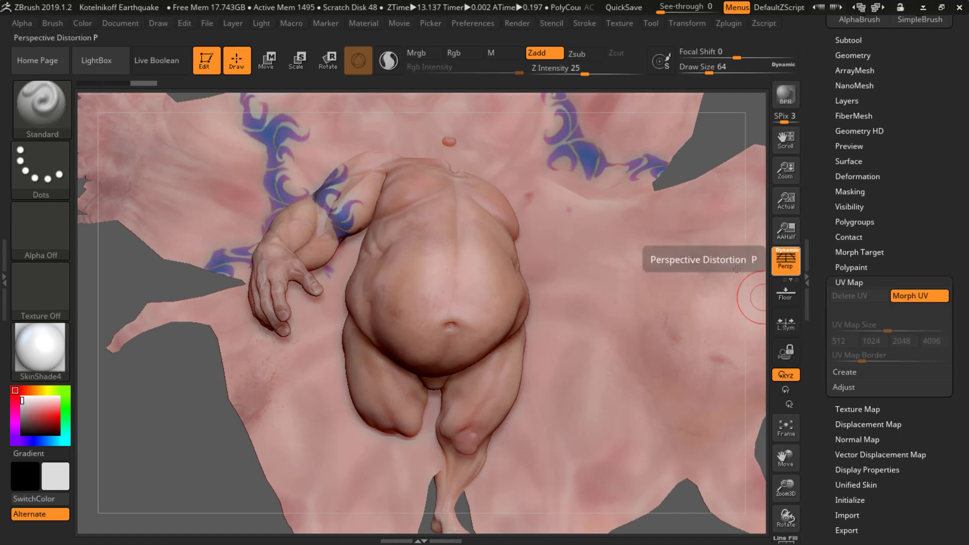
left_click_drag(646, 298, 669, 270)
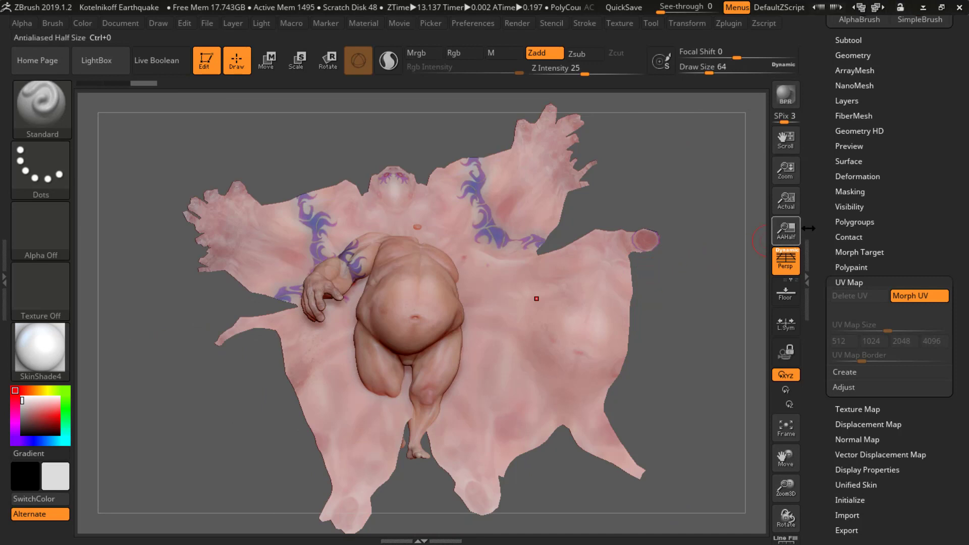
- Hide the original Earthquake_82_optim subtool so only its flattened UV copy is shown
left_click_drag(960, 143, 958, 251)
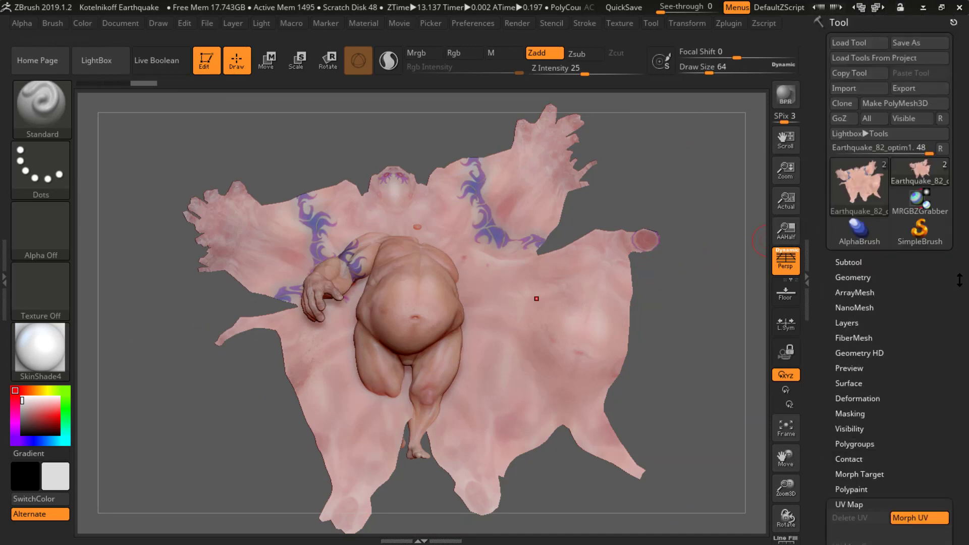
left_click(865, 277)
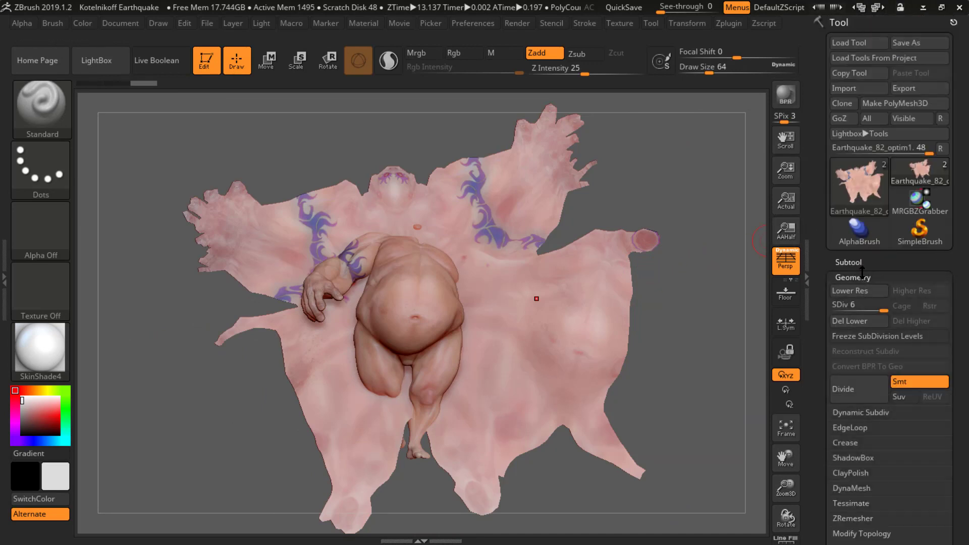
left_click(862, 276)
left_click(857, 262)
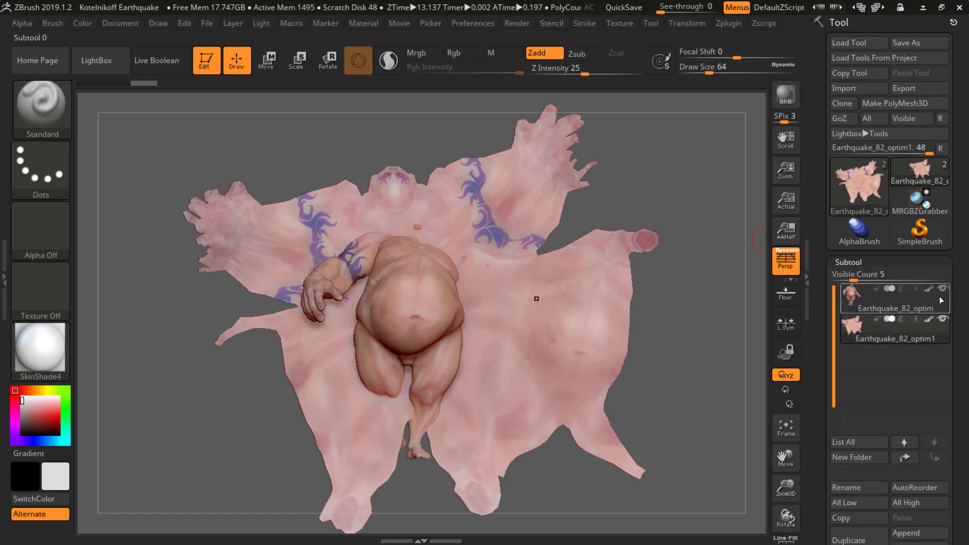
mouse_move(936, 297)
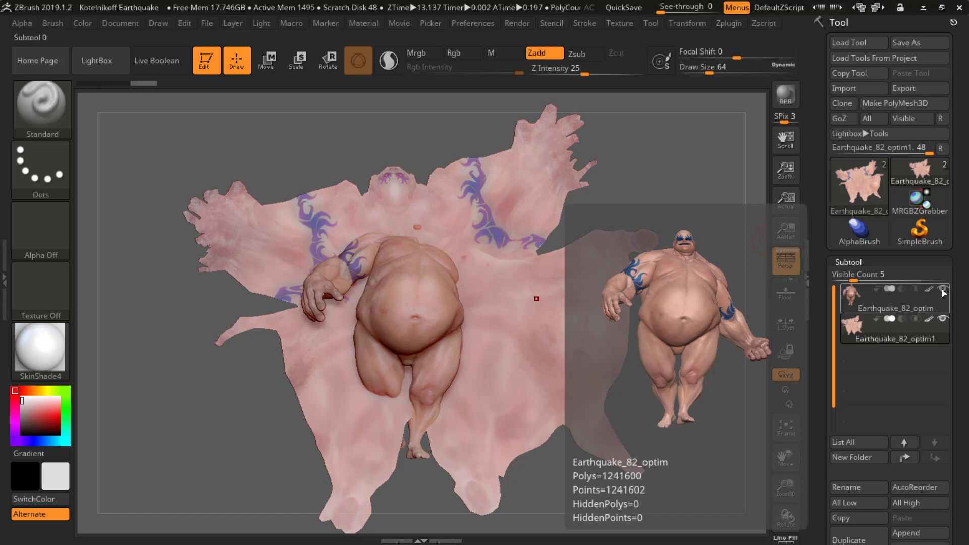
left_click(941, 289)
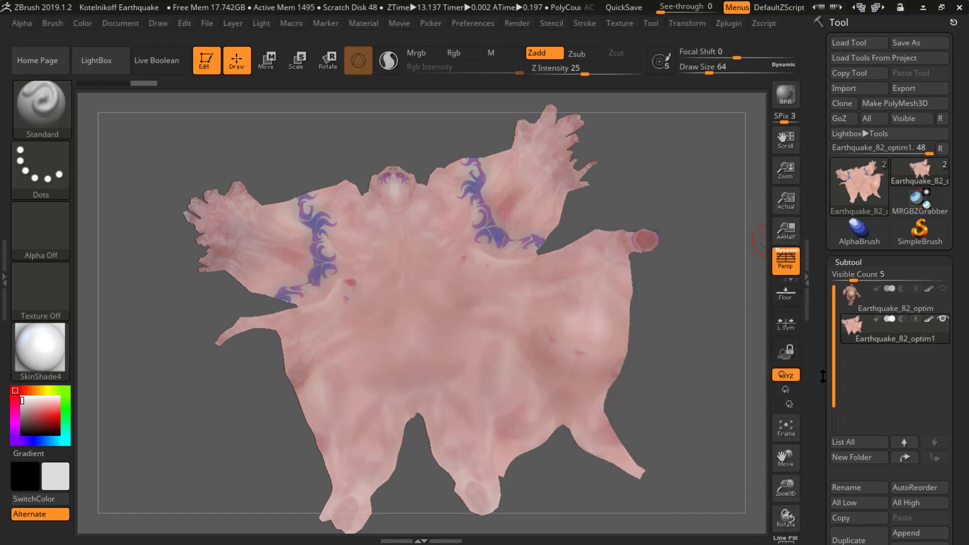
mouse_move(634, 303)
left_mouse_down()
mouse_move(670, 273)
mouse_move(634, 324)
mouse_move(634, 315)
left_mouse_up()
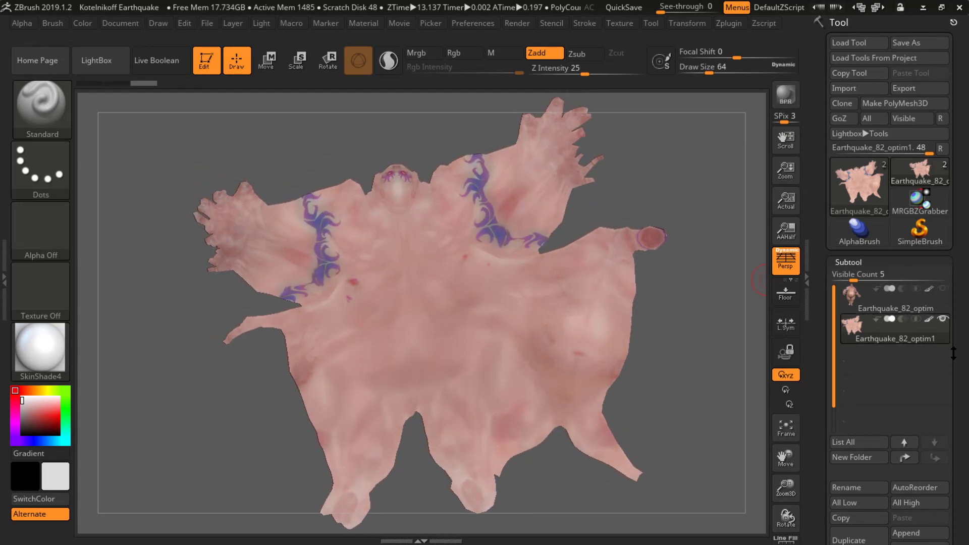
- Turn off Morph UV to fold the copy back into its 3D body, replaying the unfolding once and viewing the body from another angle
left_click_drag(955, 332, 937, 386)
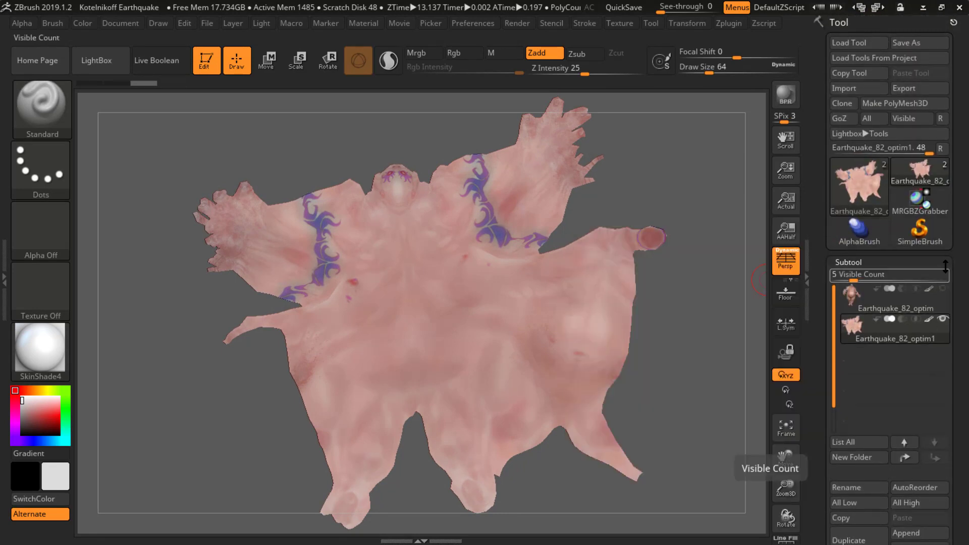
left_click_drag(959, 339, 951, 211)
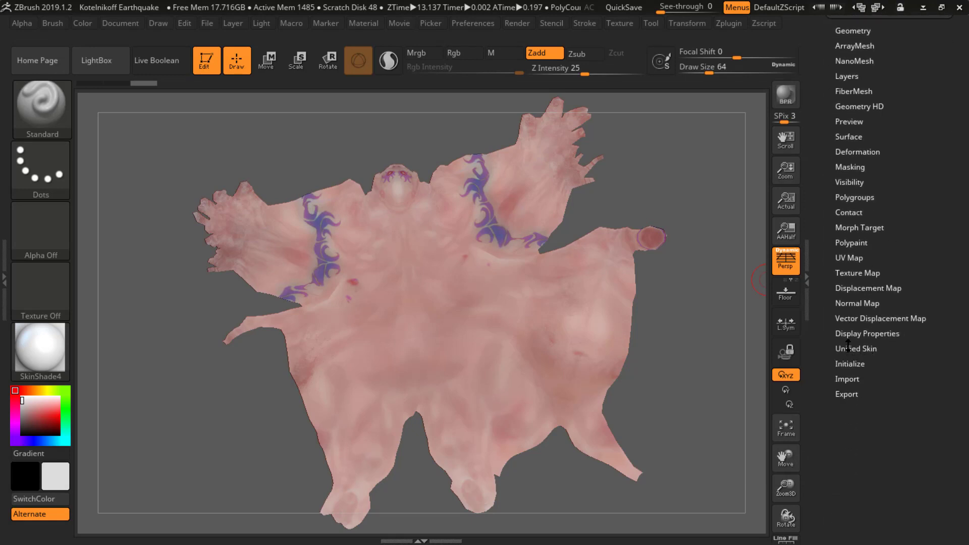
scroll(857, 261, "down", 5)
scroll(927, 232, "up", 7)
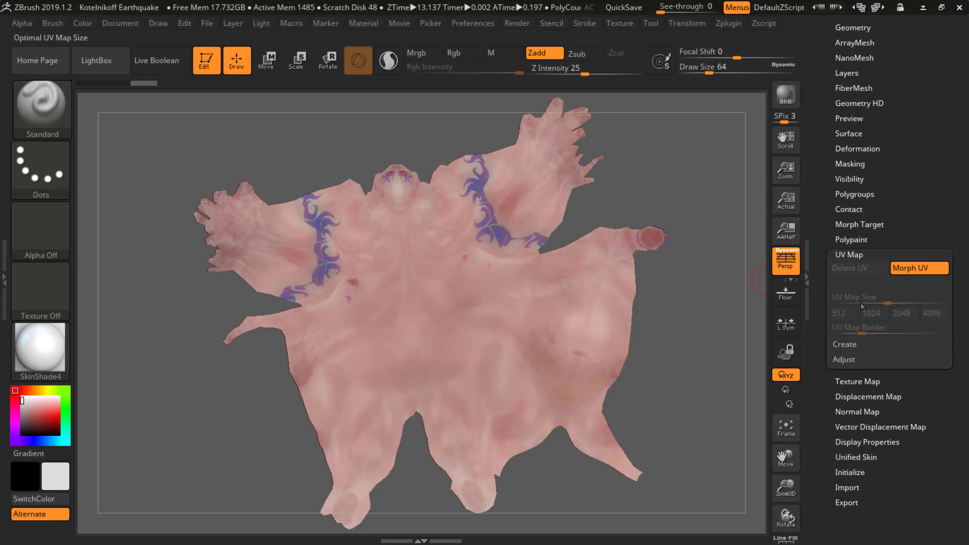
left_click(915, 268)
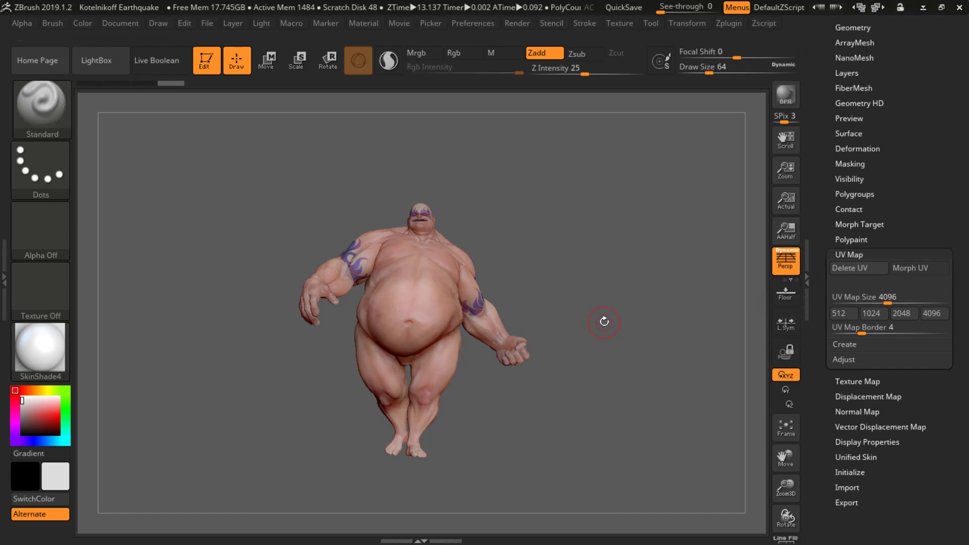
left_click(920, 271)
left_click(917, 271)
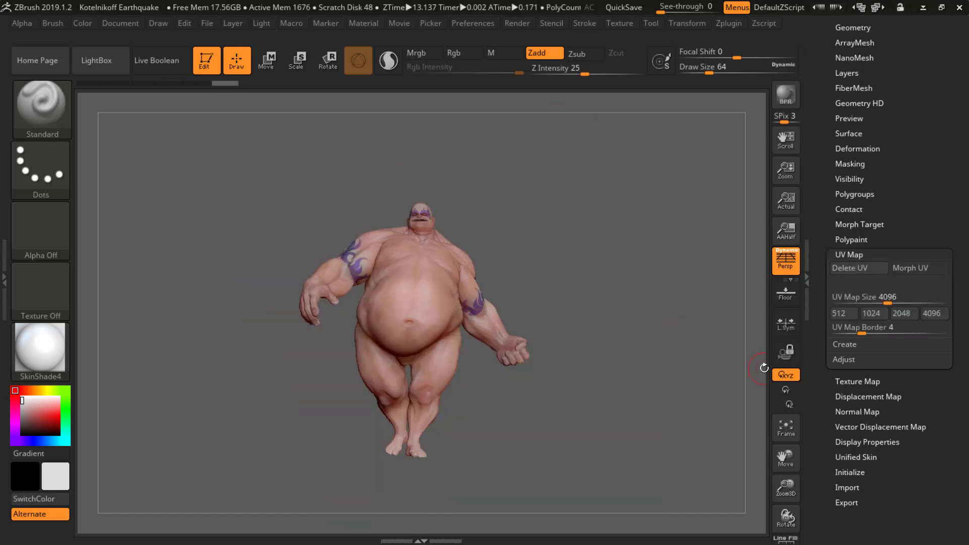
left_click_drag(621, 295, 609, 341)
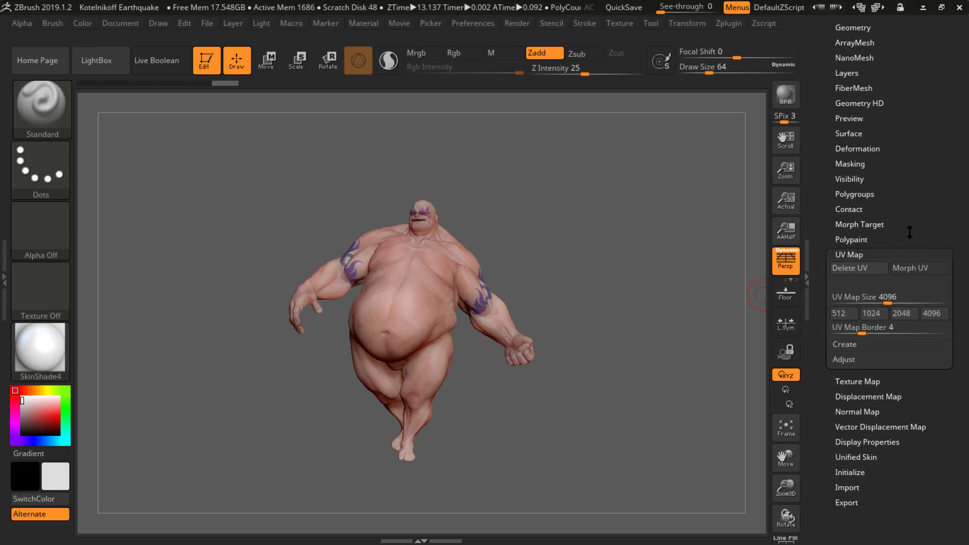
- Look over the Normal Map creation options and the textures available in the texture library
left_click_drag(953, 196, 954, 201)
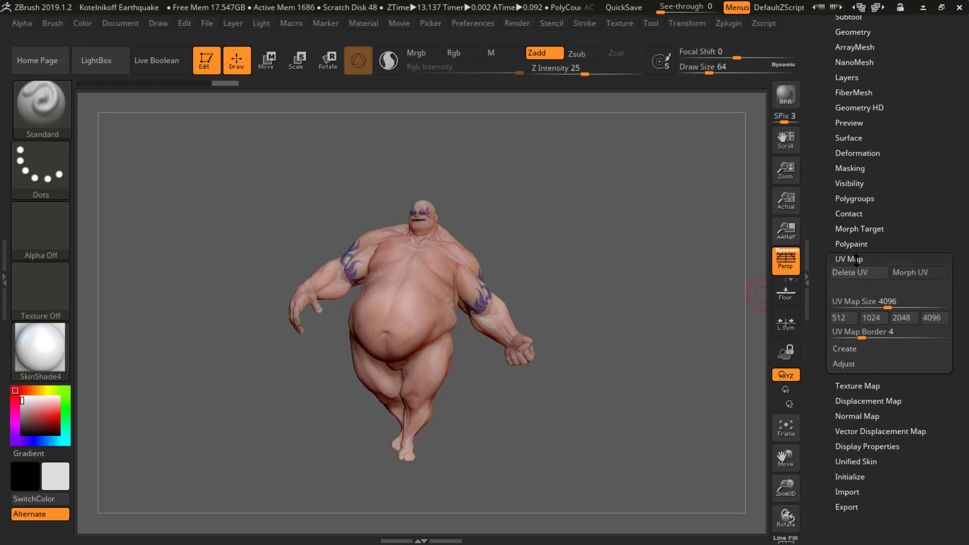
left_click(870, 415)
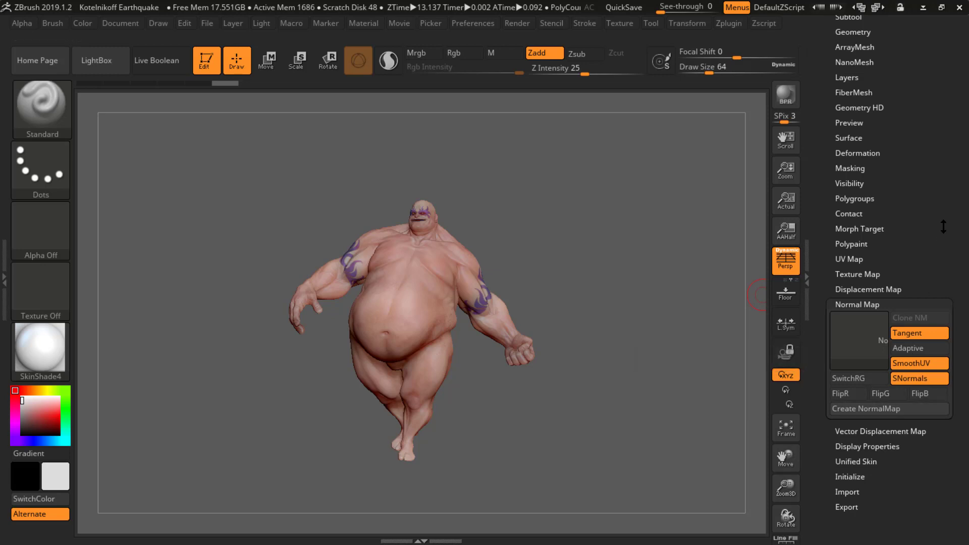
left_click_drag(952, 189, 959, 295)
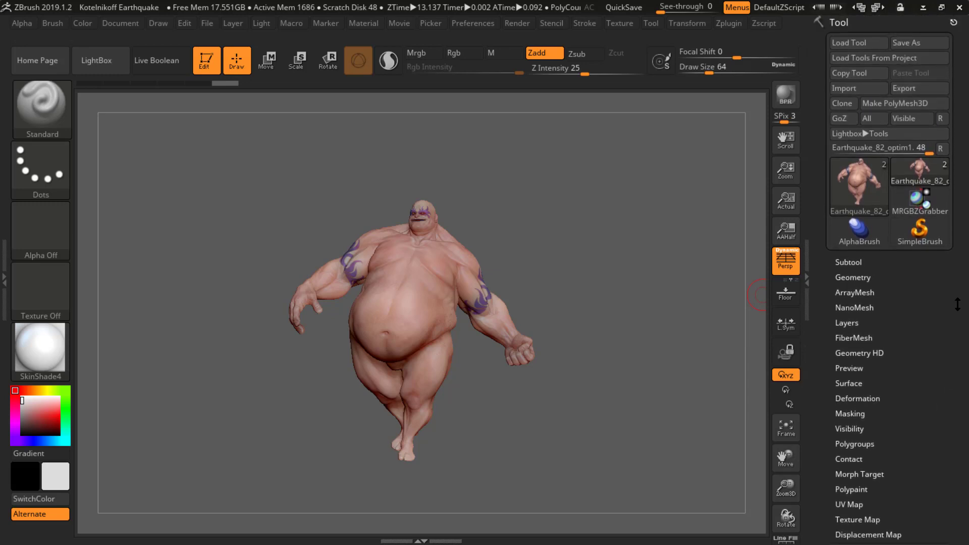
left_click(619, 24)
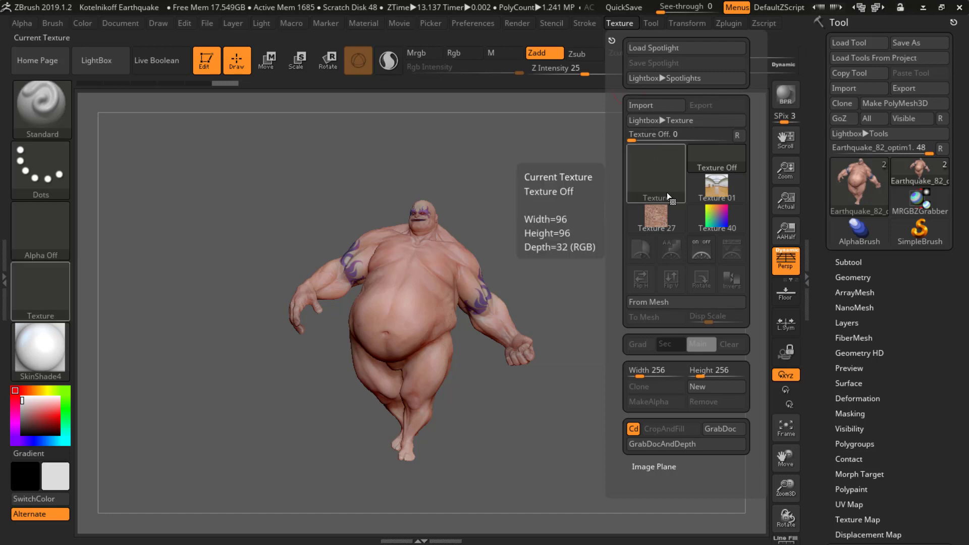
left_click_drag(963, 323, 961, 219)
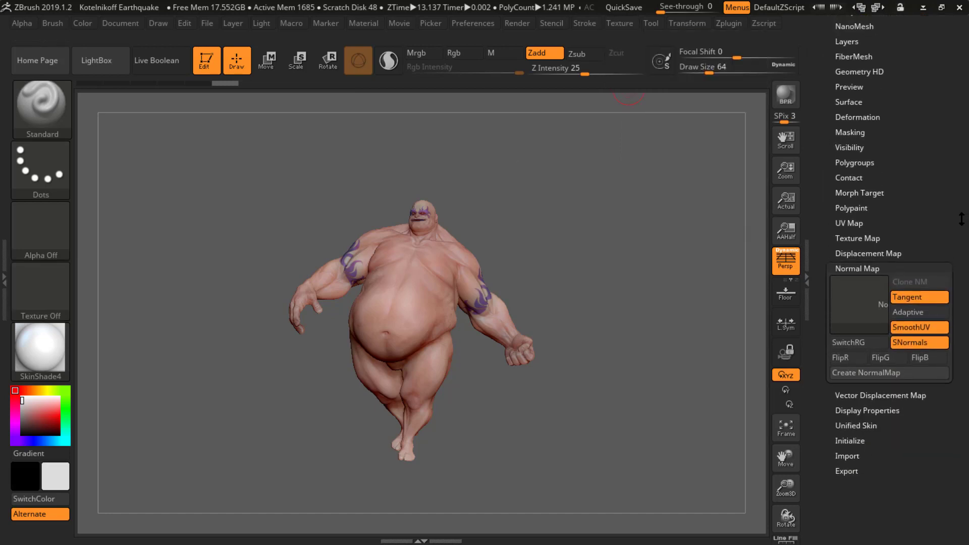
- Check the body copy's UV map size settings and run Create NormalMap on it
left_click(858, 222)
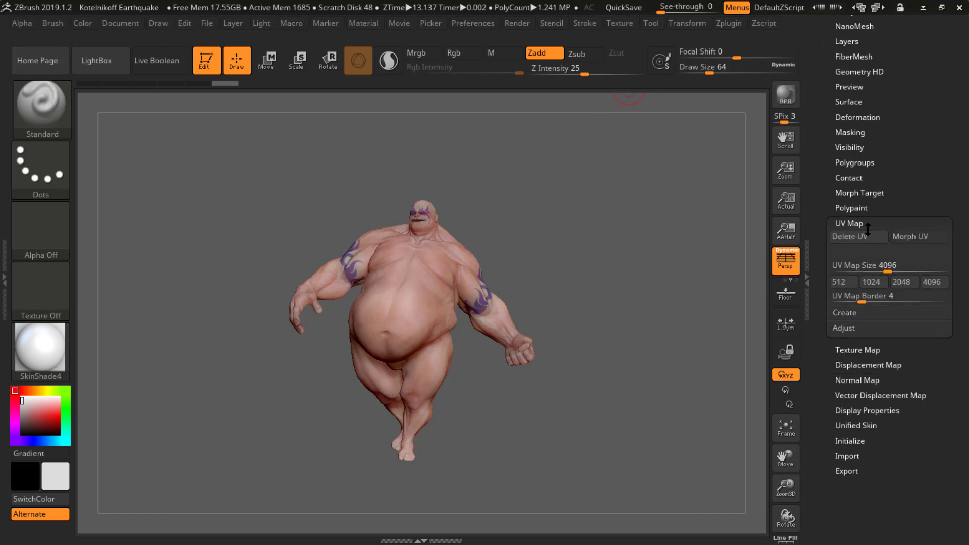
left_click(892, 272)
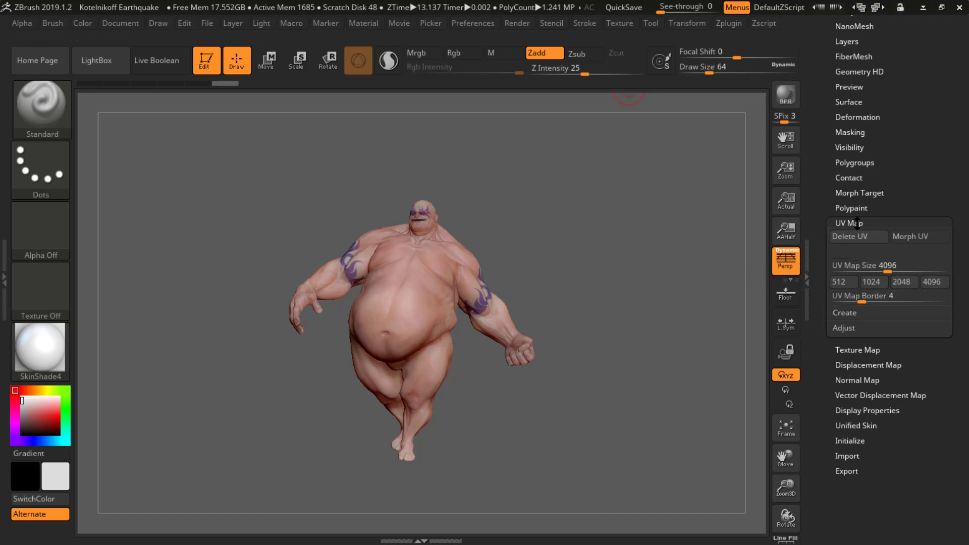
left_click(880, 223)
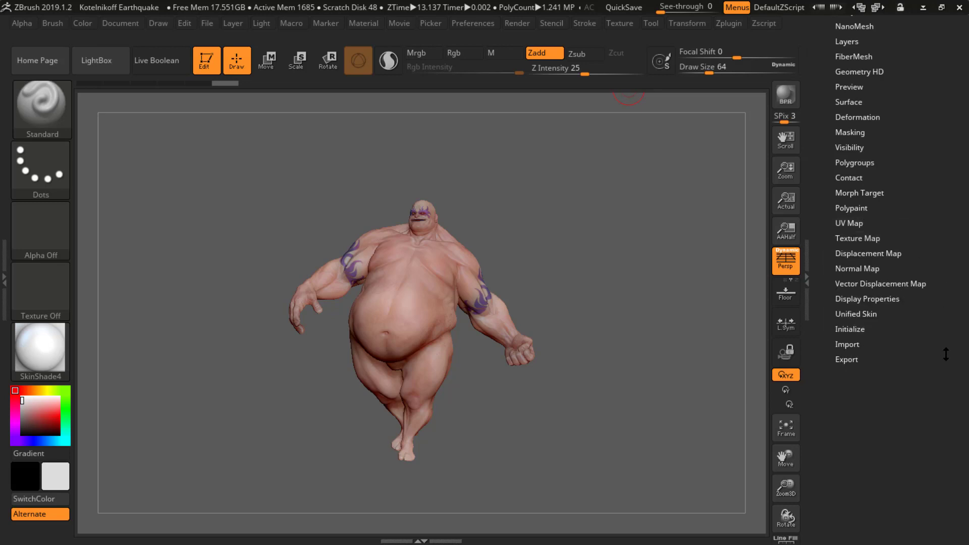
left_click(862, 270)
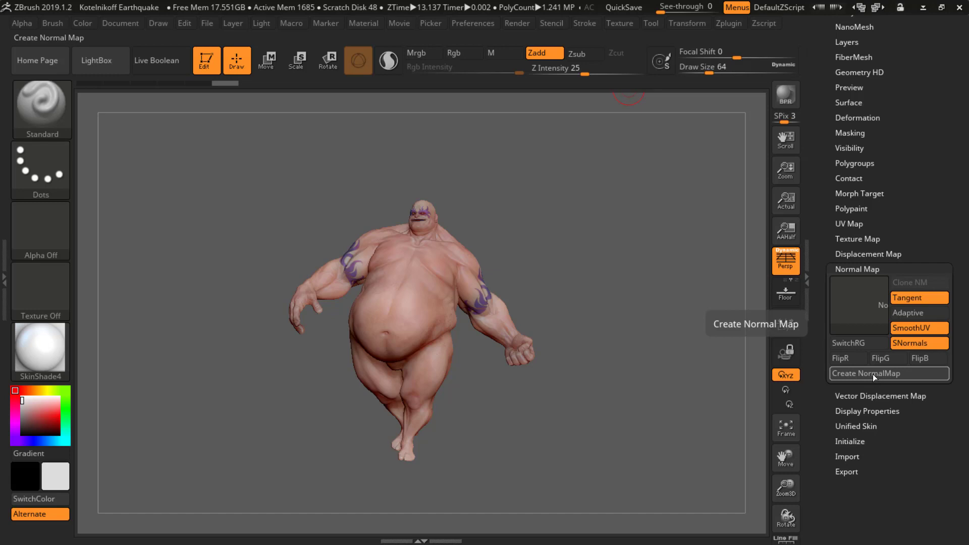
left_click(885, 373)
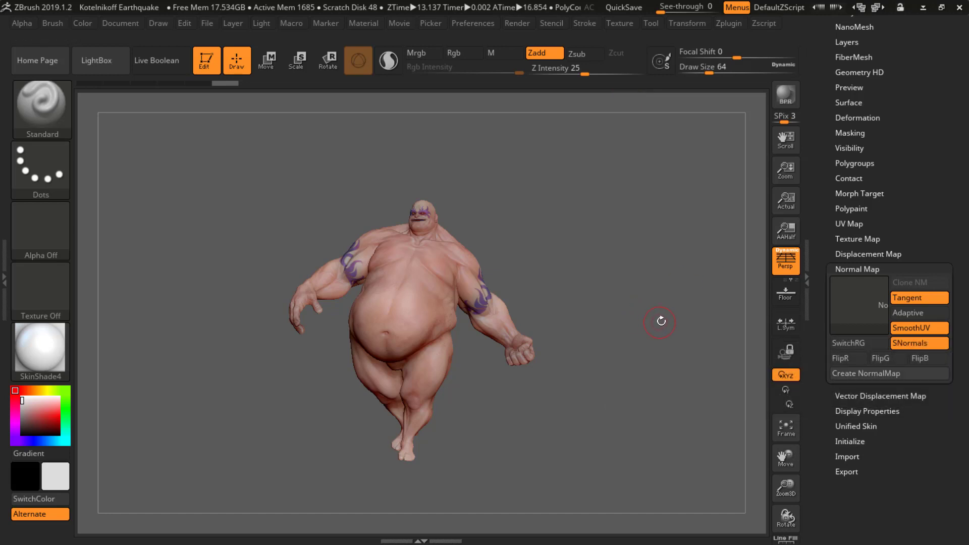
- Compare the body framed in view at a low subdivision level and at its full sculpted detail
key("shift")
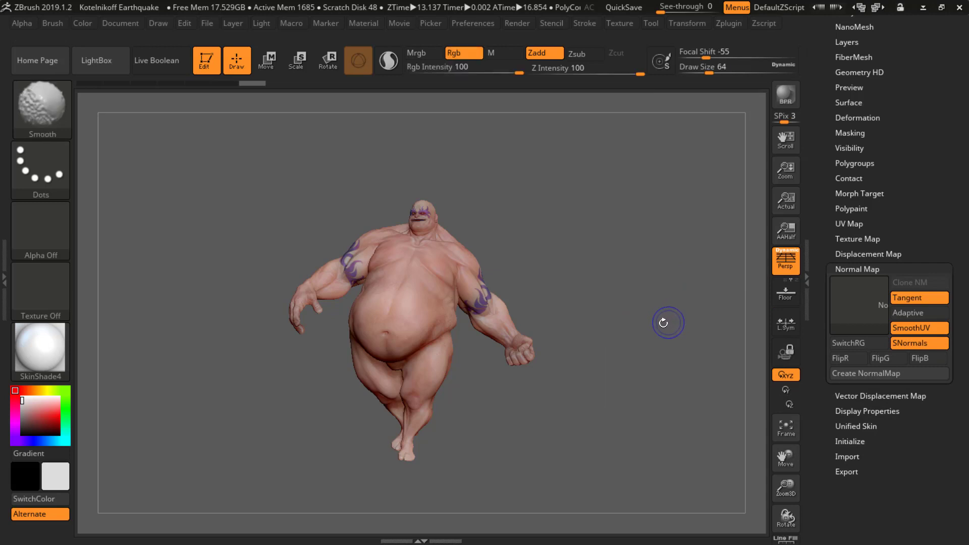
key("shift+d")
key("shift+d")
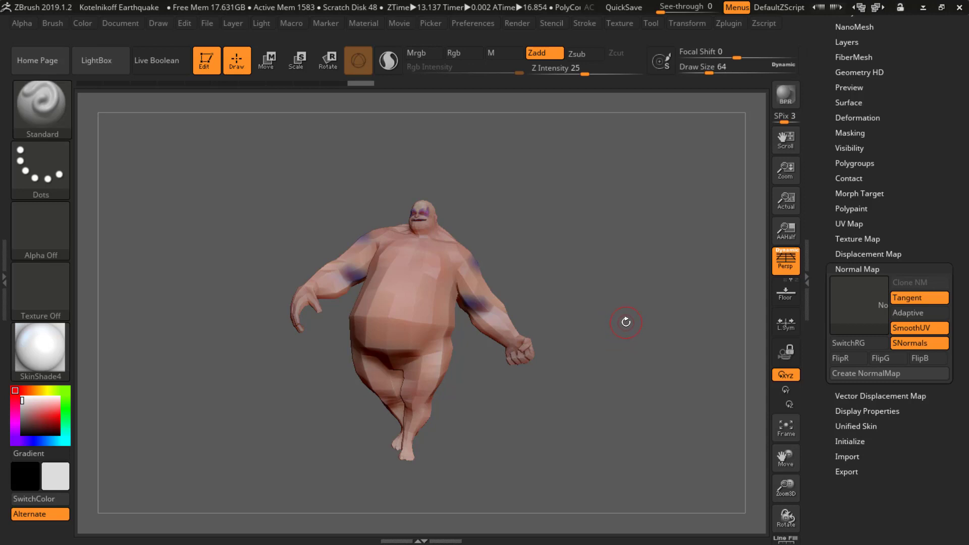
key("f")
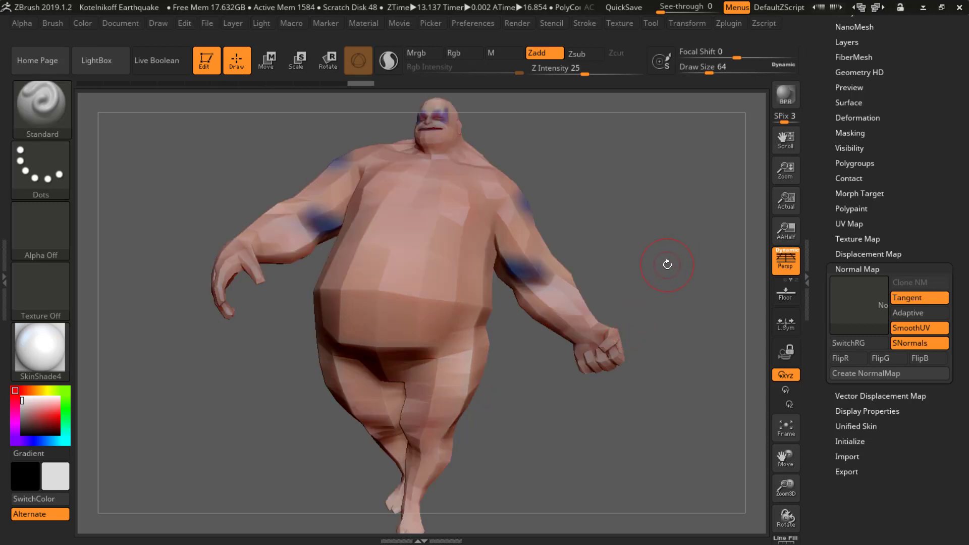
key("d")
key("d")
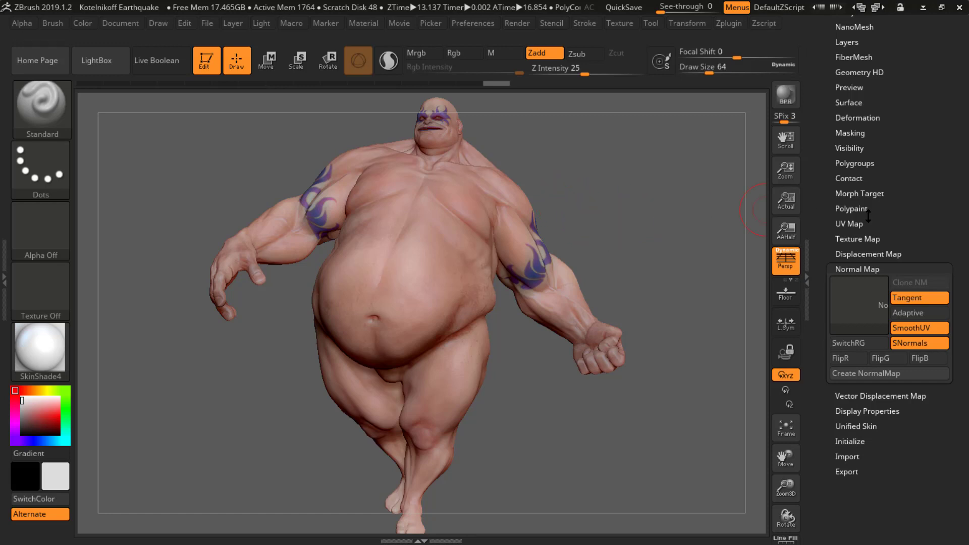
- Flatten the Earthquake_82_optim1 body into its UV layout again with Morph UV and frame the whole layout
left_click_drag(959, 178, 954, 331)
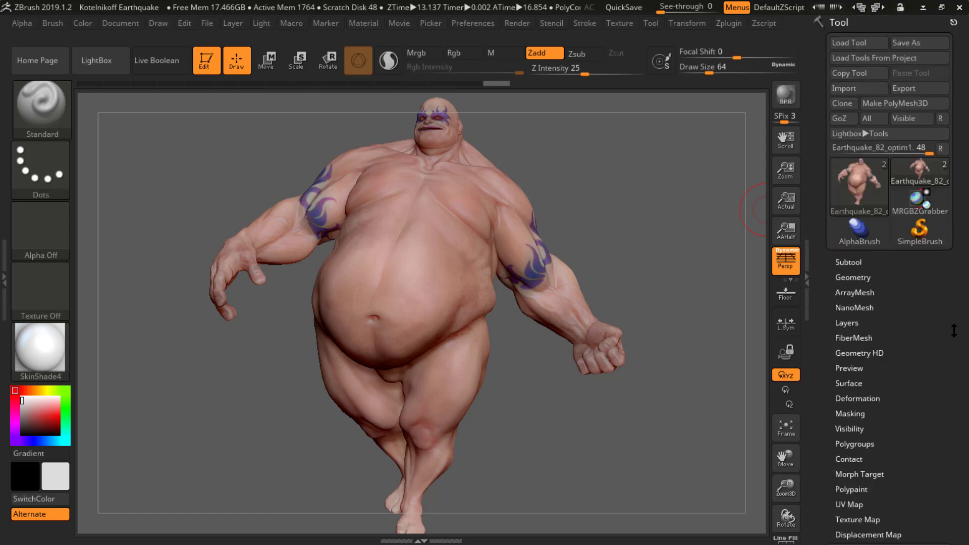
left_click(852, 262)
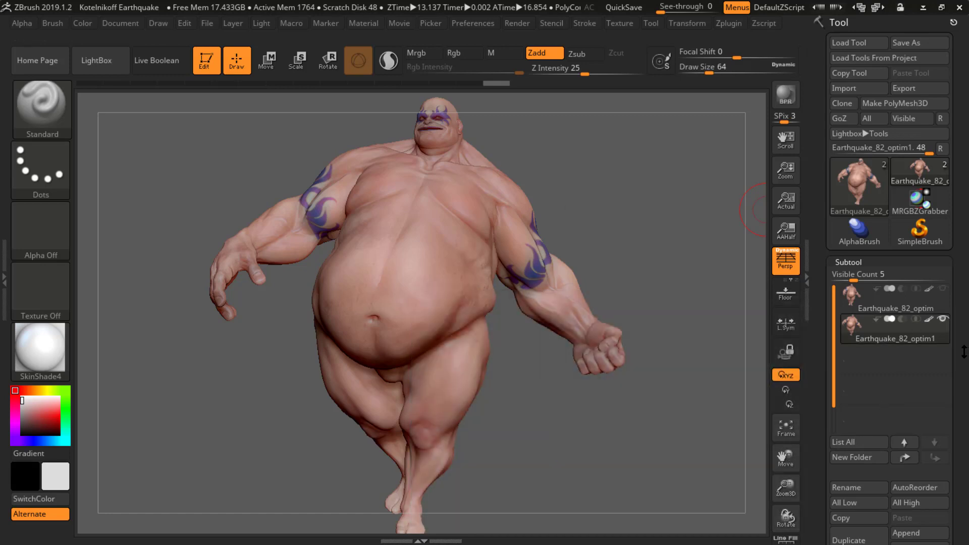
left_click_drag(963, 348, 963, 187)
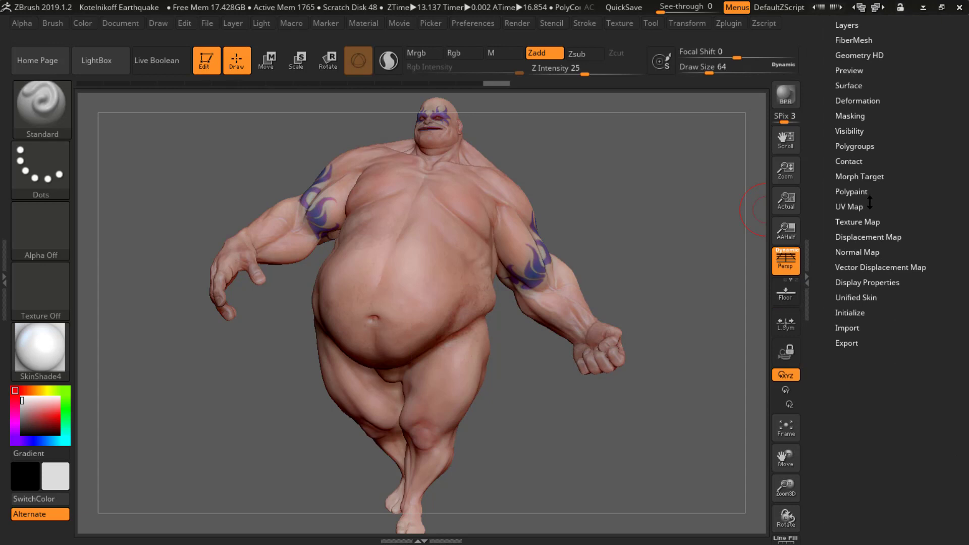
scroll(854, 209, "down", 5)
scroll(858, 207, "up", 9)
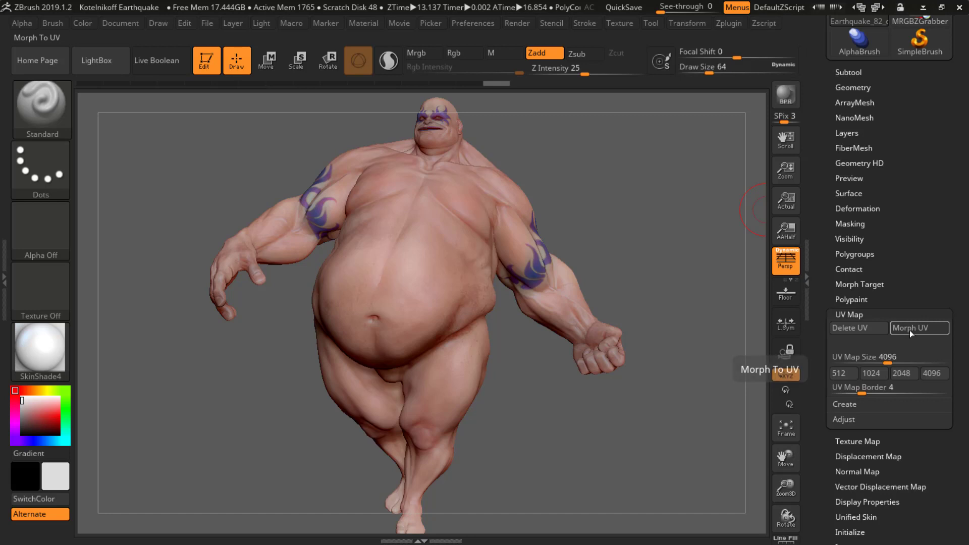
left_click(909, 329)
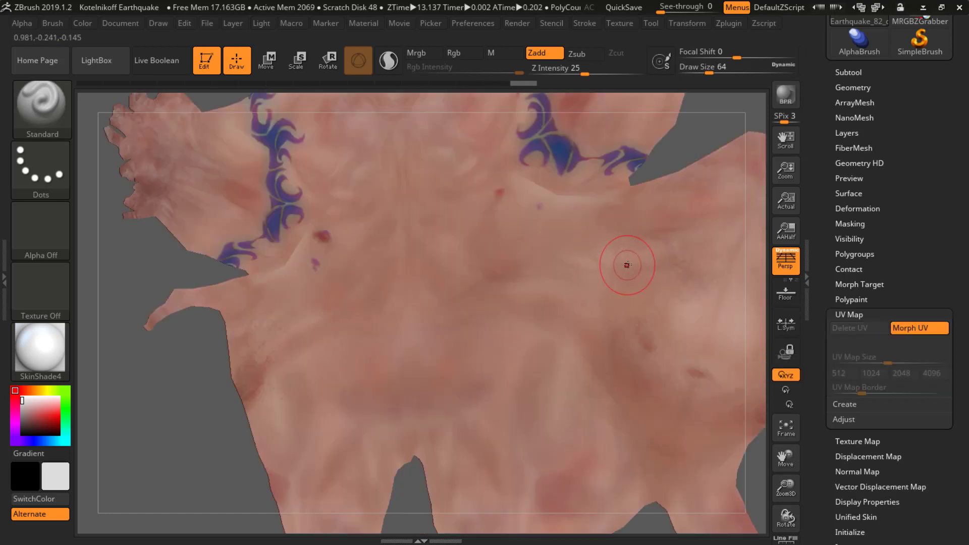
key("f")
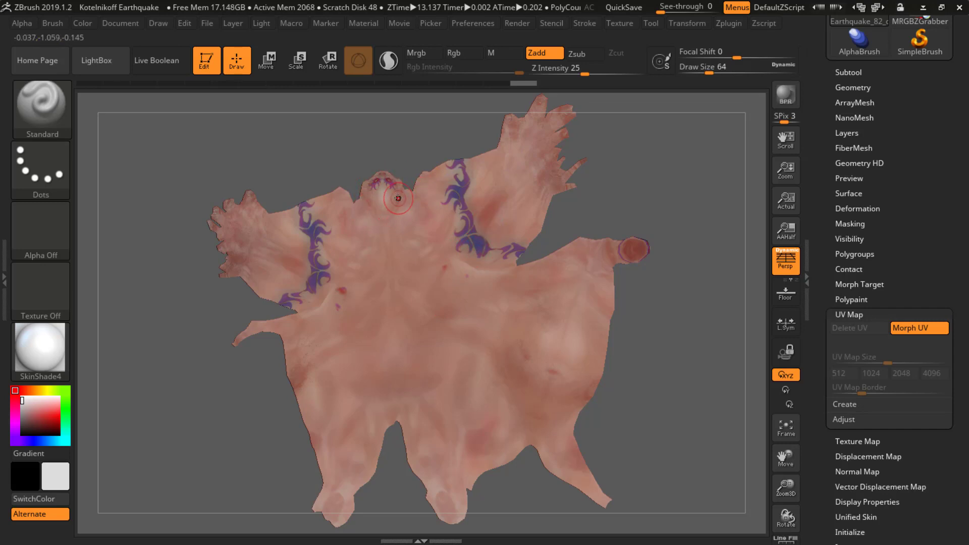
- Examine the head and tattooed arm areas of the flat layout up close, and return the body to its 3D shape
left_click_drag(366, 176, 405, 176, "alt")
right_click_drag(405, 176, 596, 184, "alt")
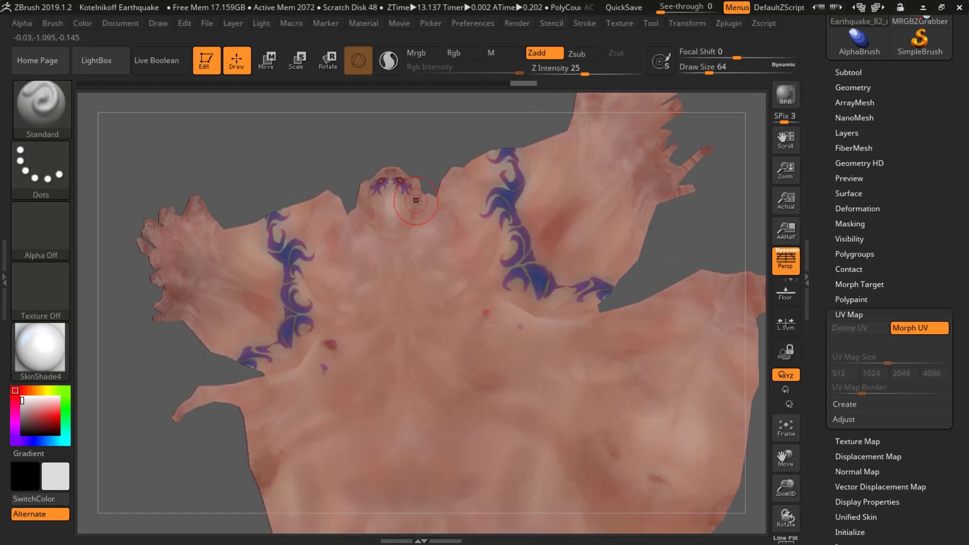
mouse_move(390, 193)
right_mouse_down("ctrl")
mouse_move(636, 186)
mouse_move(491, 200)
mouse_move(375, 267)
mouse_move(446, 285)
mouse_move(482, 329)
mouse_move(493, 376)
mouse_move(494, 368)
right_mouse_up("ctrl")
mouse_move(552, 350)
right_mouse_down("alt")
mouse_move(528, 332)
mouse_move(475, 227)
mouse_move(529, 285)
mouse_move(464, 263)
right_mouse_up("alt")
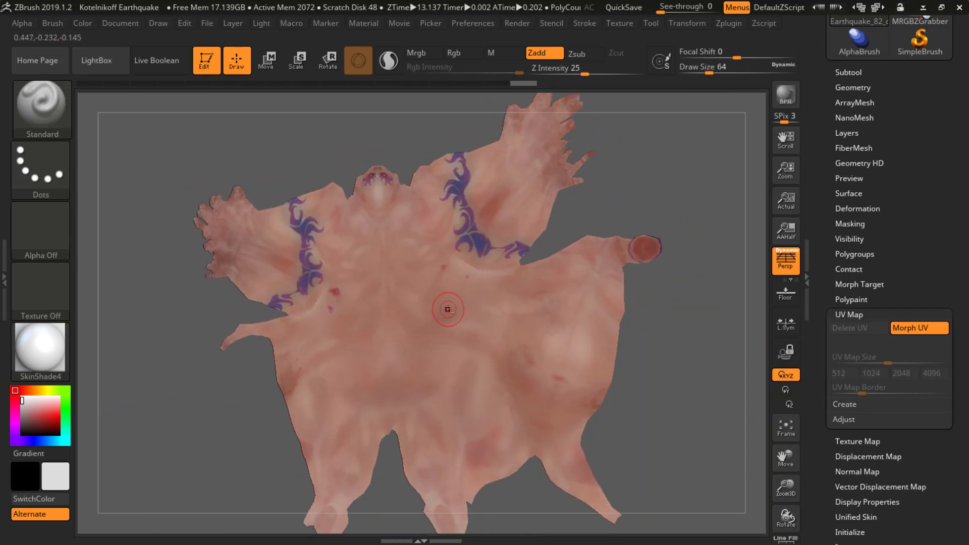
left_click(918, 329)
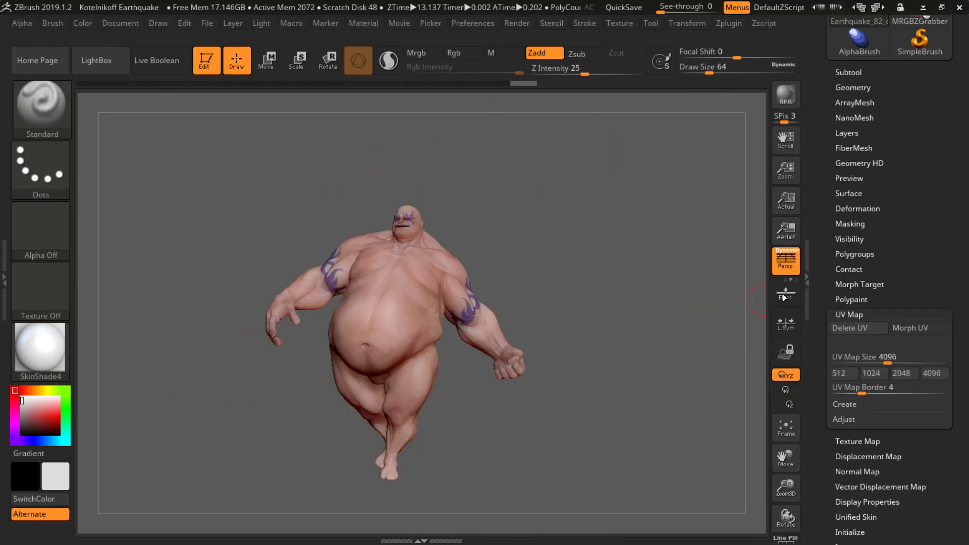
- Lower the body to its coarsest subdivision level and create a tangent normal map from it
mouse_move(402, 280)
right_mouse_down("alt")
mouse_move(489, 288)
mouse_move(461, 286)
mouse_move(522, 261)
mouse_move(463, 158)
right_mouse_up("alt")
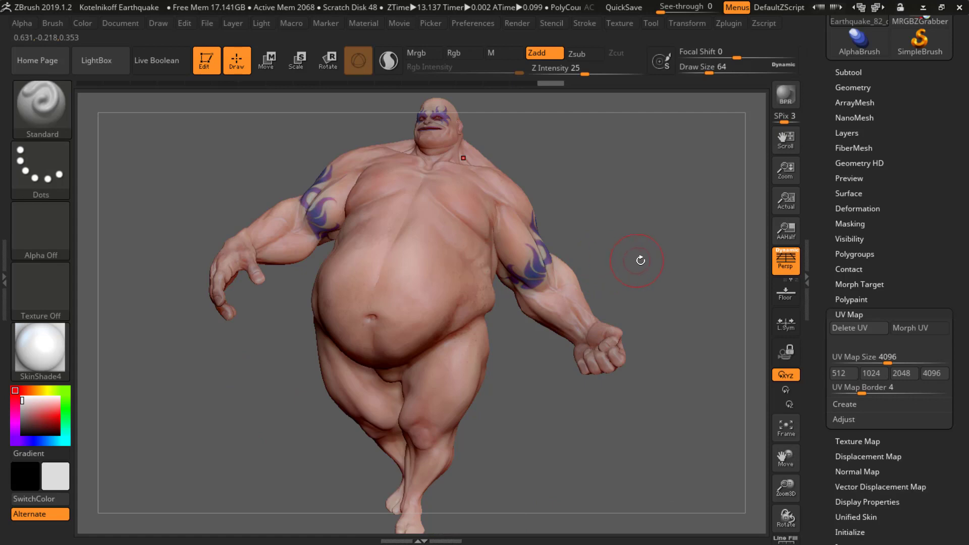
mouse_move(654, 260)
left_mouse_down()
mouse_move(559, 273)
mouse_move(578, 302)
mouse_move(494, 236)
left_mouse_up()
right_click_drag(437, 249, 497, 259)
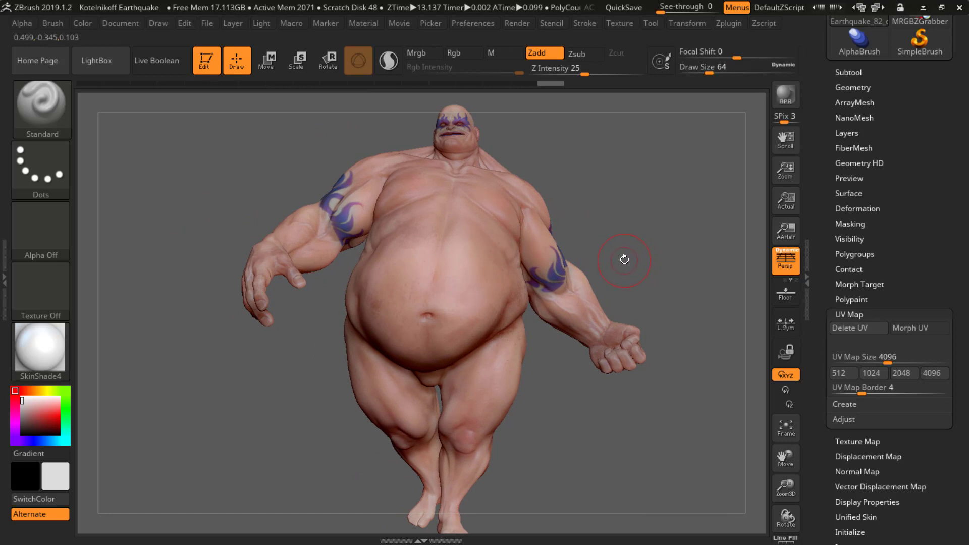
mouse_move(648, 214)
left_mouse_down()
mouse_move(454, 202)
mouse_move(644, 216)
left_mouse_up()
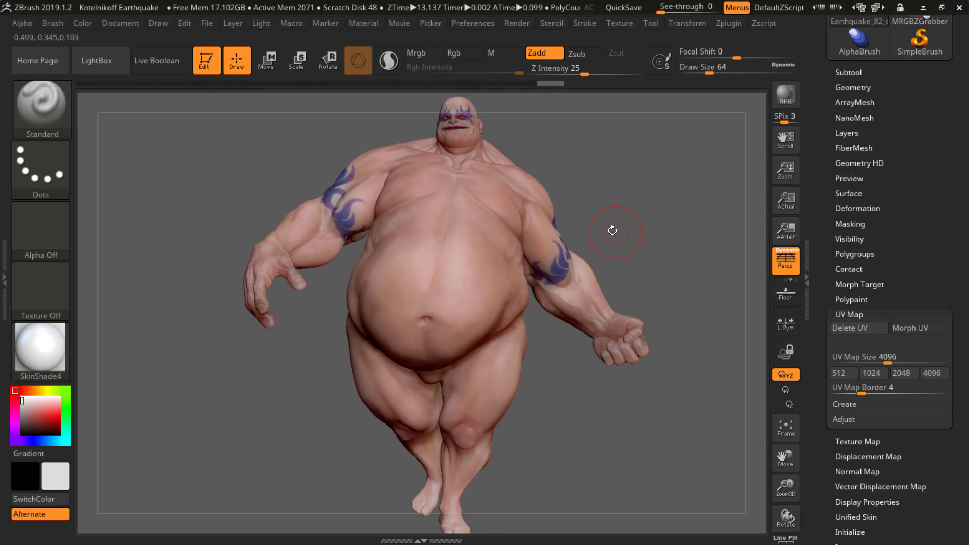
left_click_drag(319, 308, 400, 296)
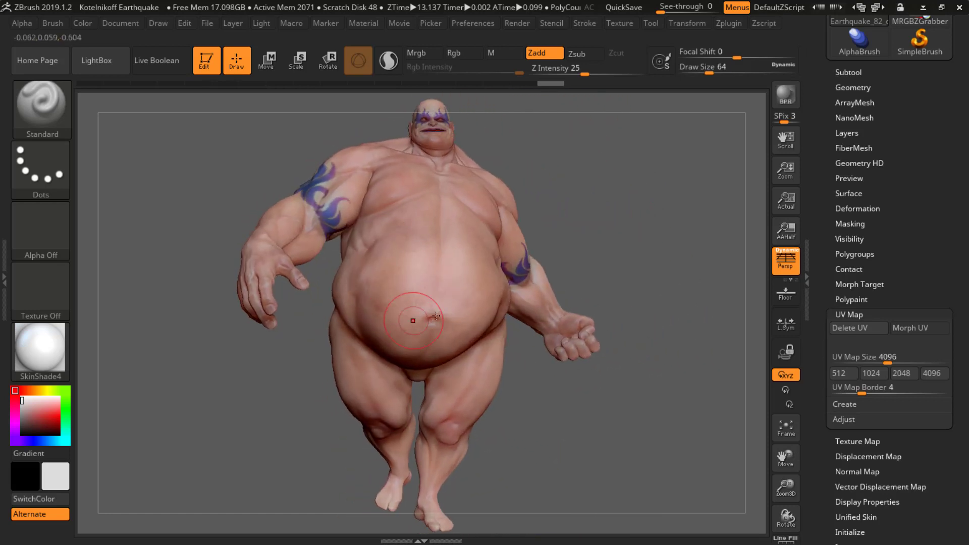
left_click_drag(959, 341, 958, 287)
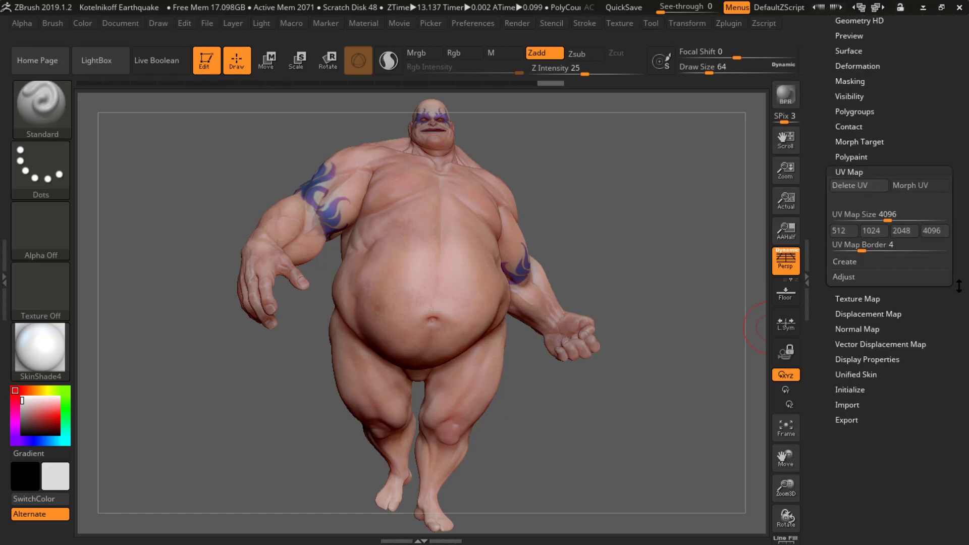
left_click(867, 329)
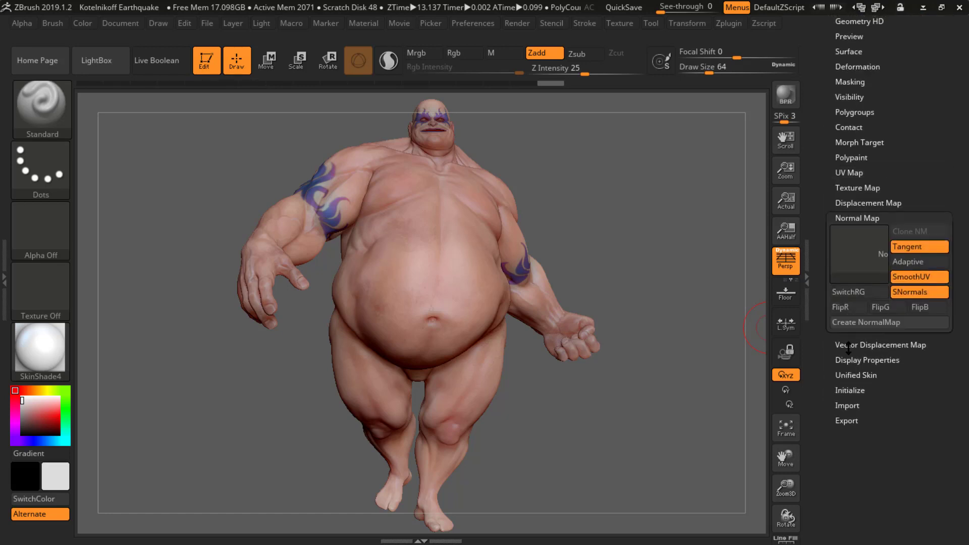
left_click(875, 324)
key("shift+d")
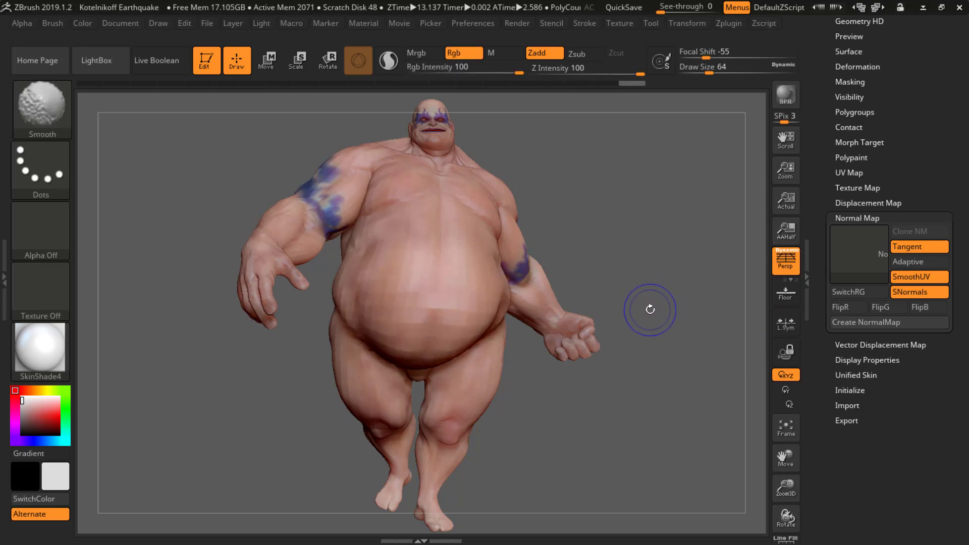
key("shift+d")
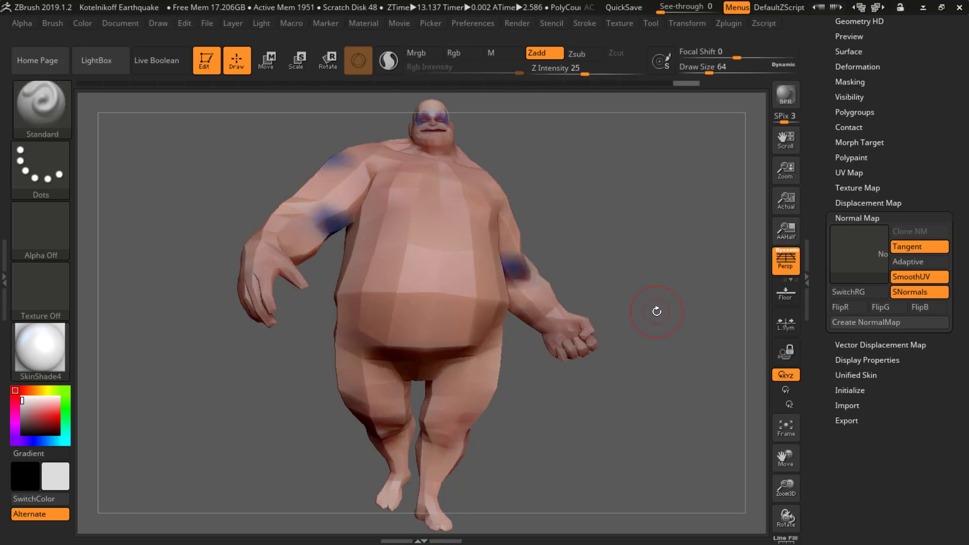
left_click(876, 323)
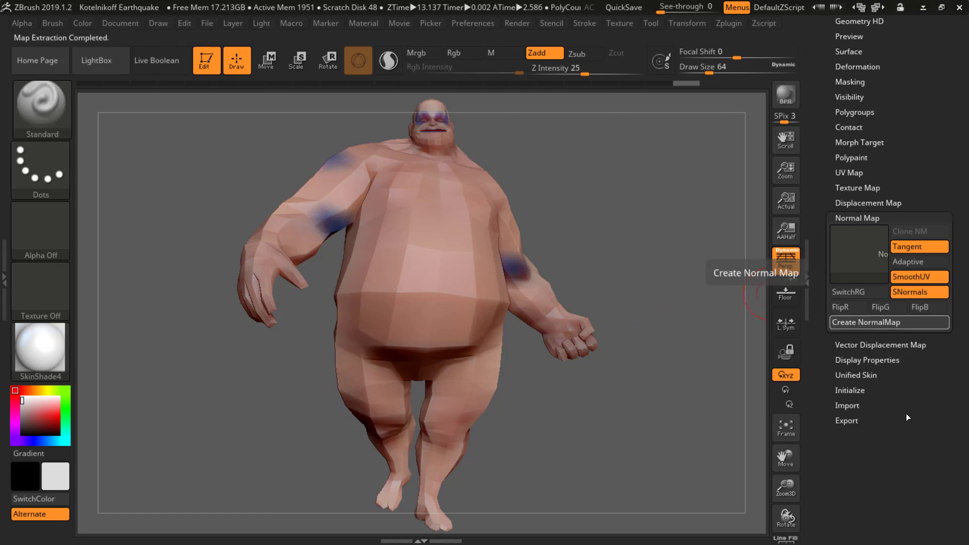
mouse_move(876, 271)
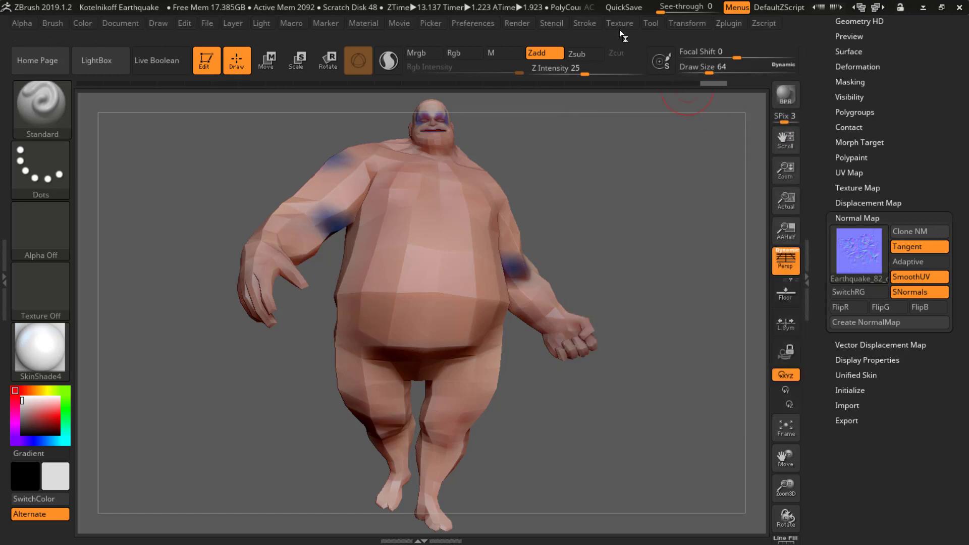
- Dock the Texture palette in the side tray and clone the body's normal map into it
left_click(619, 25)
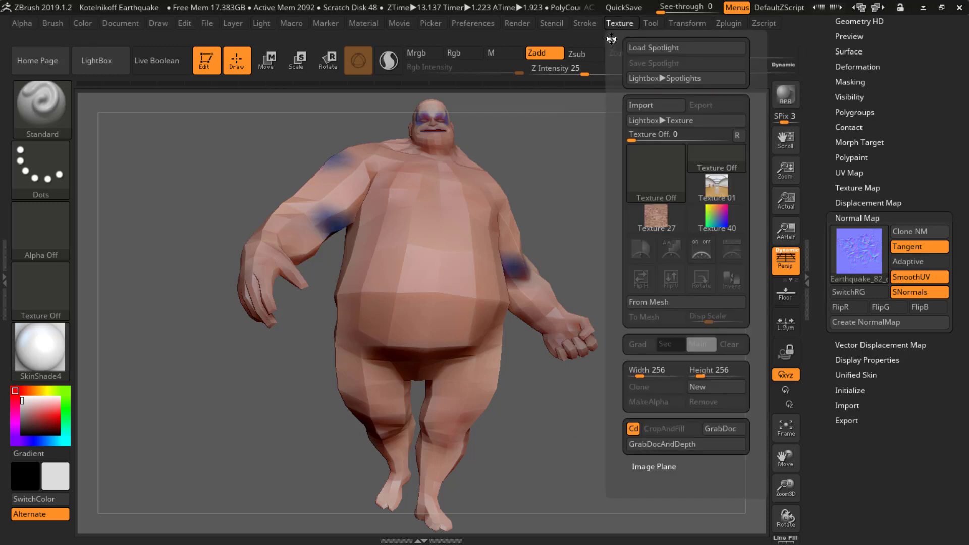
mouse_move(612, 41)
left_mouse_down()
mouse_move(781, 223)
mouse_move(849, 395)
left_mouse_up()
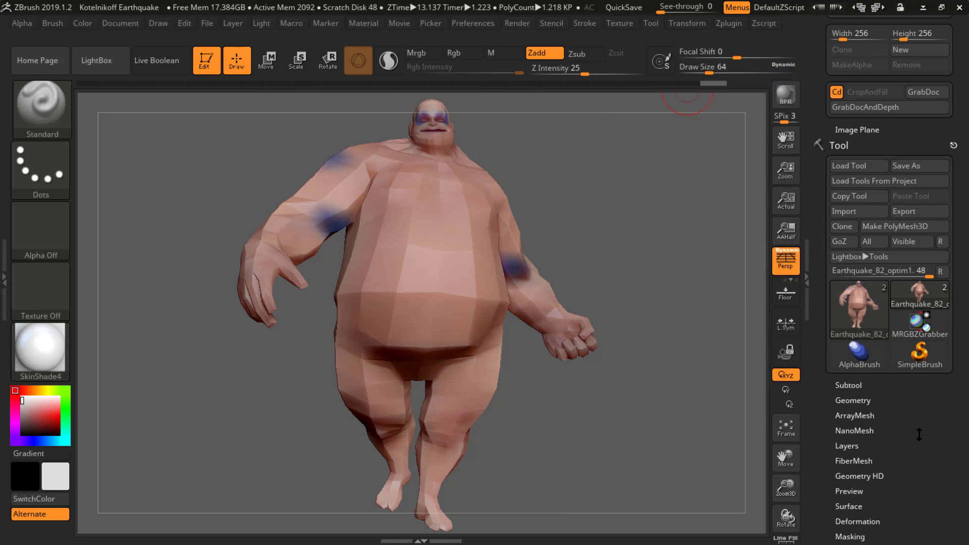
left_click_drag(919, 429, 920, 303)
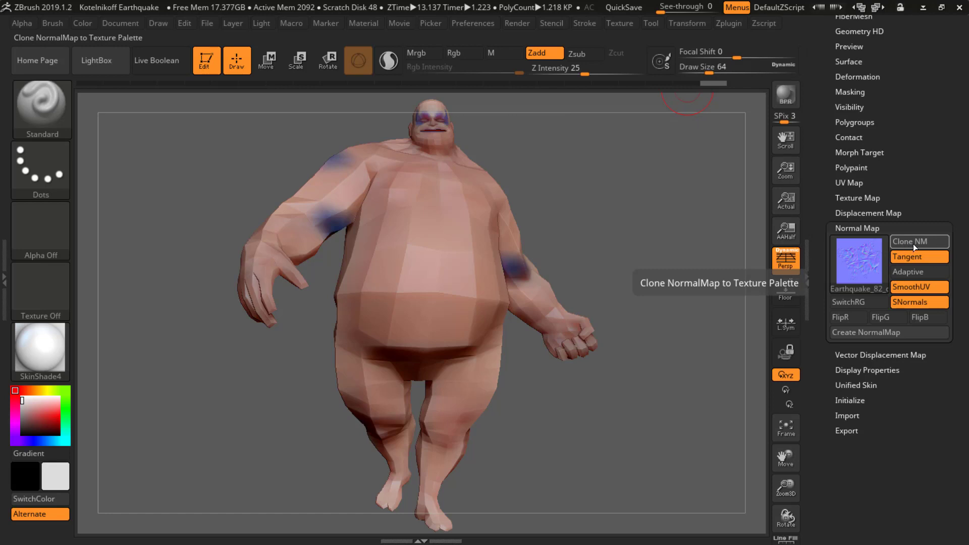
left_click(910, 243)
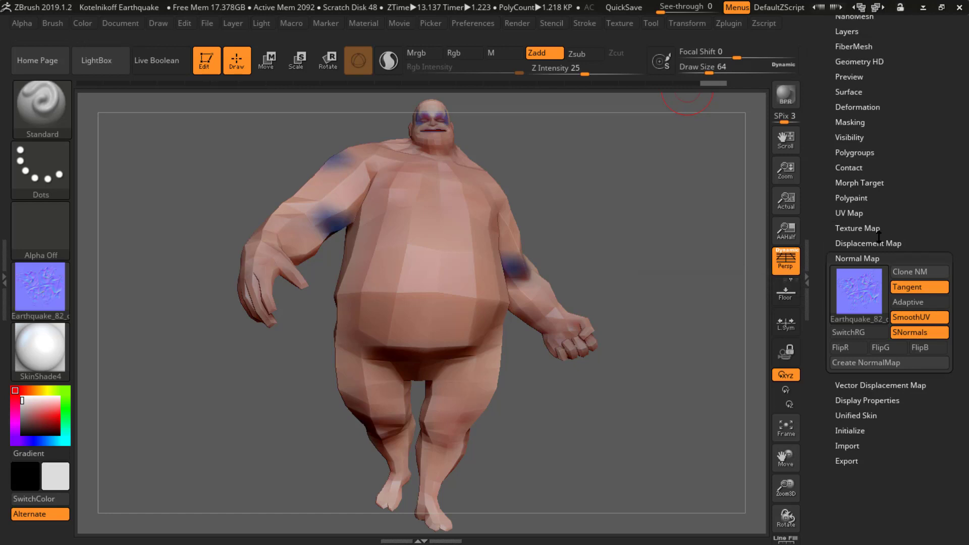
scroll(926, 221, "up", 10)
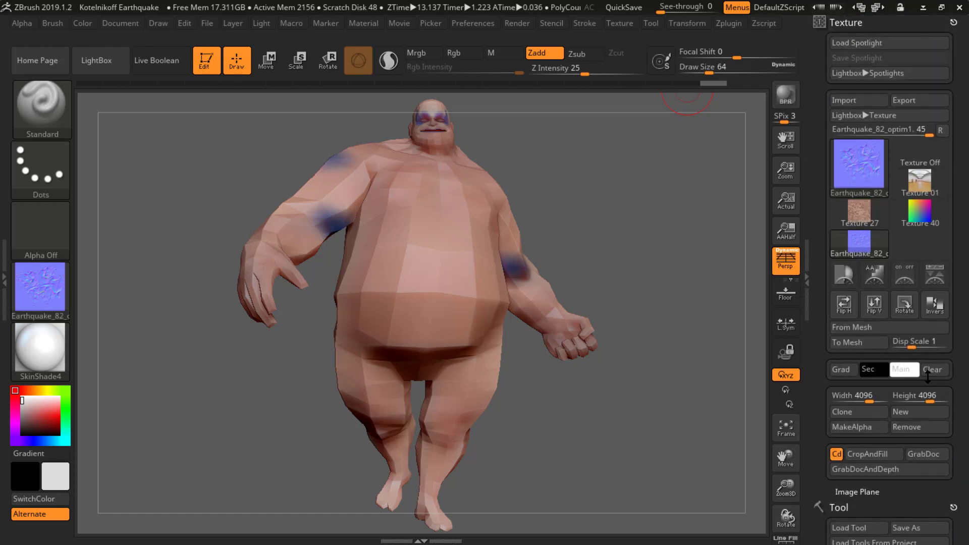
mouse_move(860, 169)
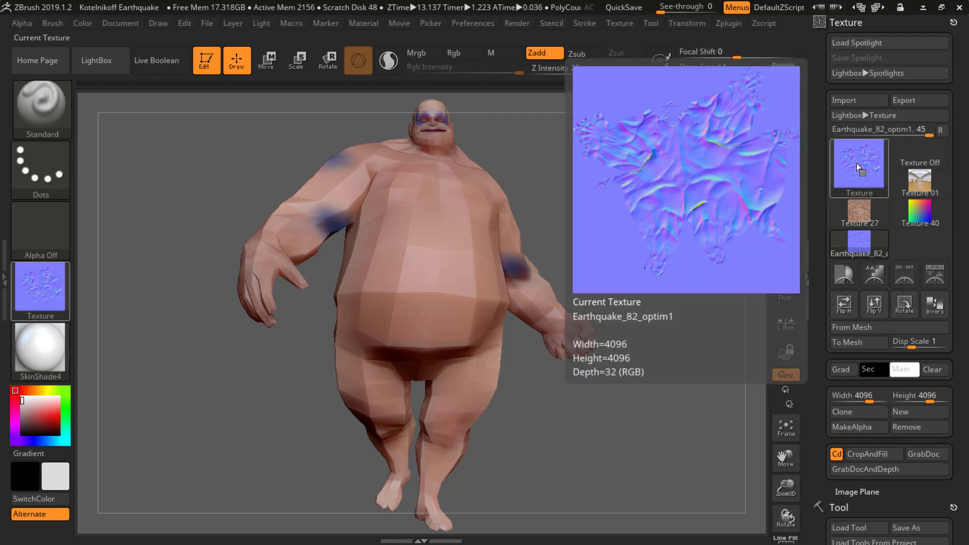
- Start exporting the cloned normal map as a JPEG into the Desktop folder 0 Maya Projects > normal Map > images
left_click(843, 190)
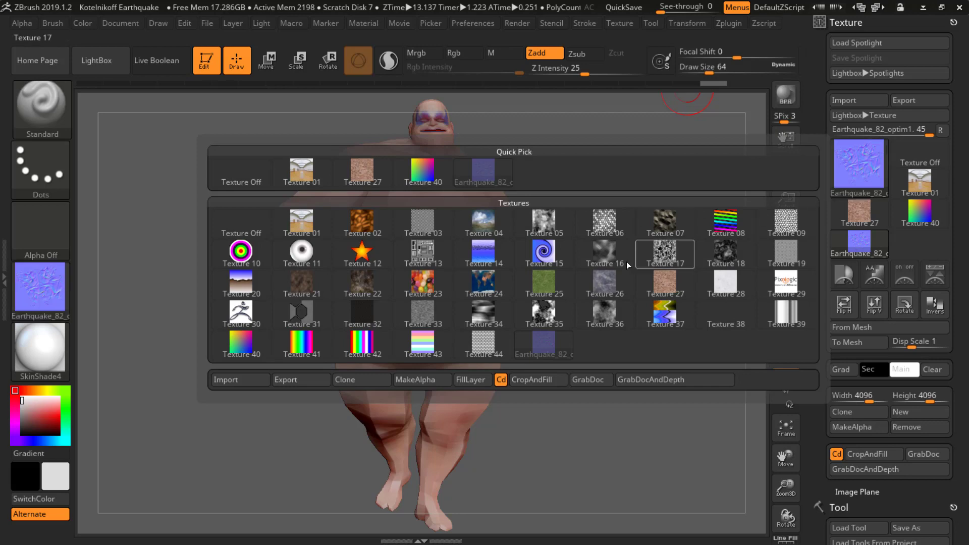
left_click(304, 380)
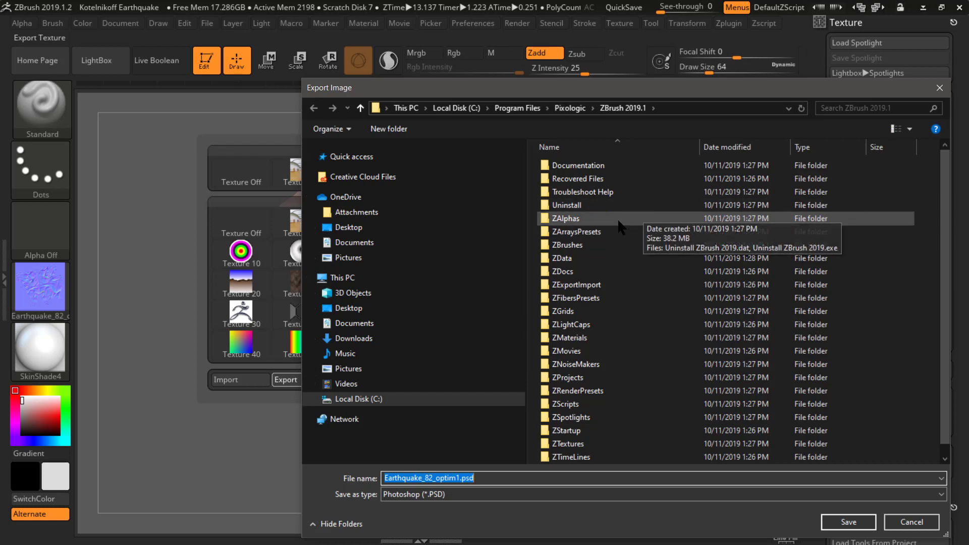
left_click(448, 493)
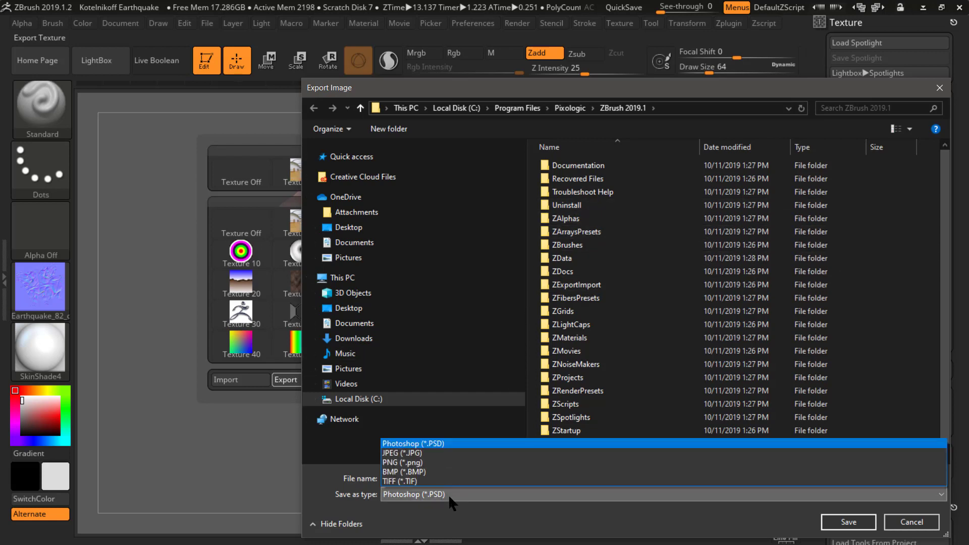
left_click(438, 451)
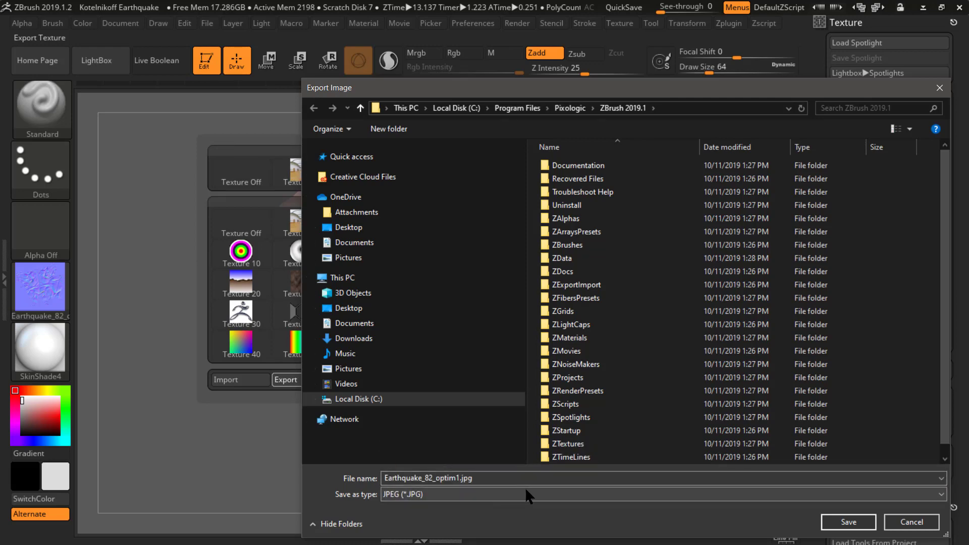
left_click(359, 228)
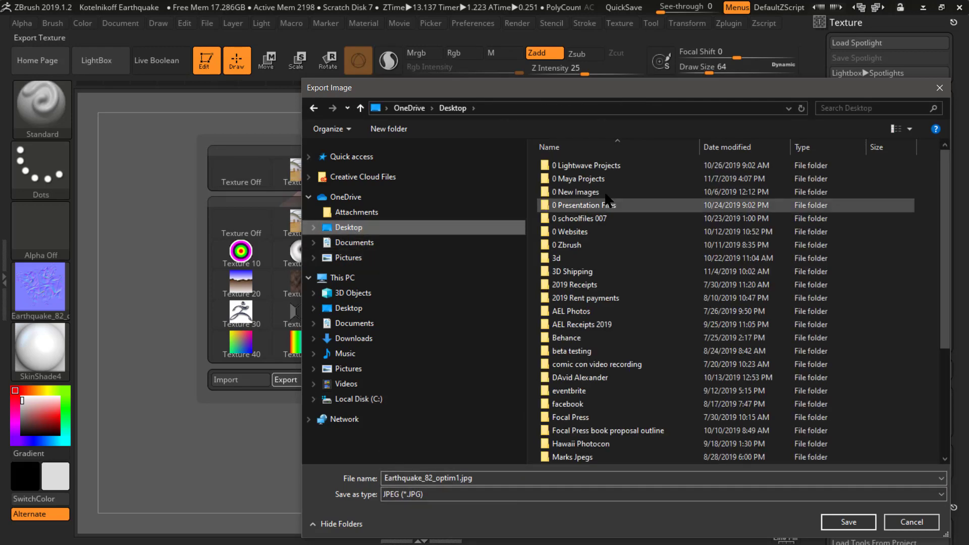
double_click(598, 179)
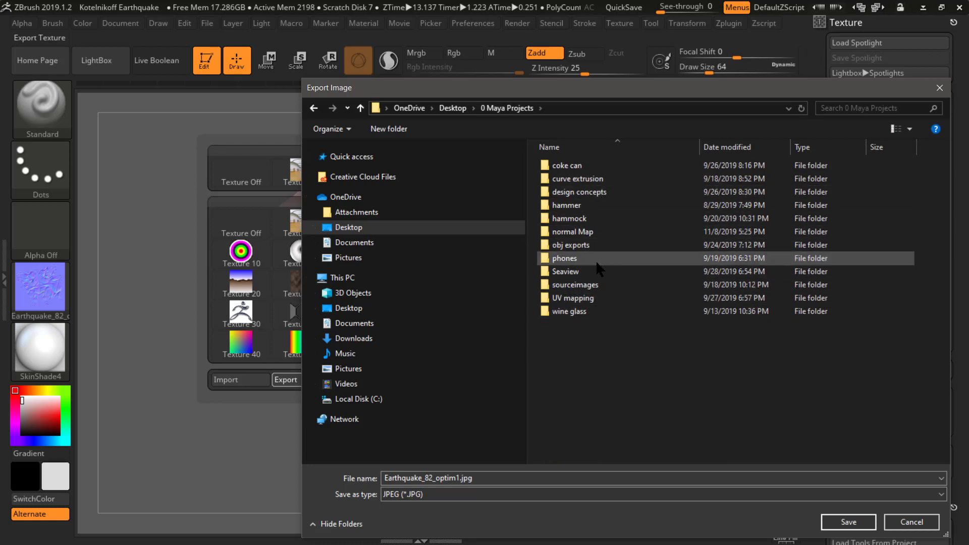
double_click(572, 232)
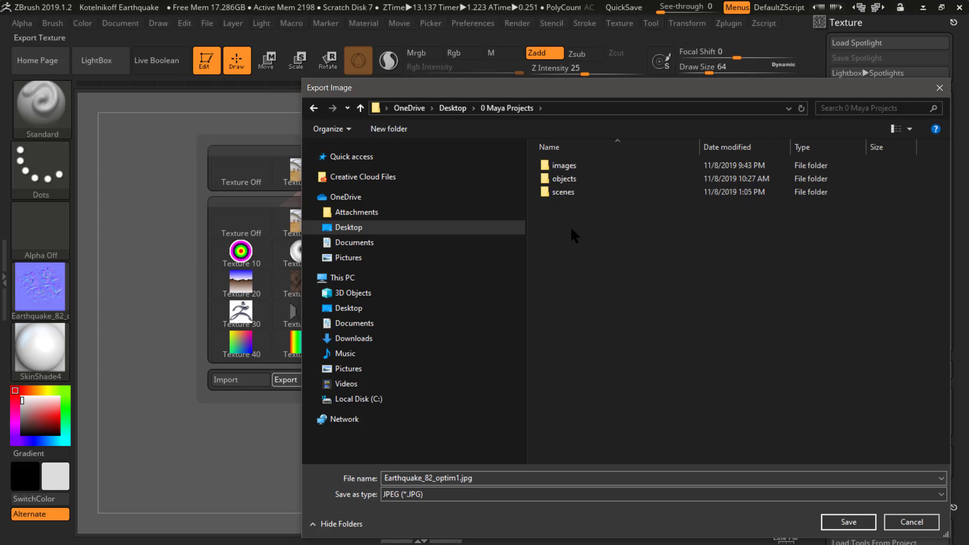
left_click(569, 167)
double_click(571, 171)
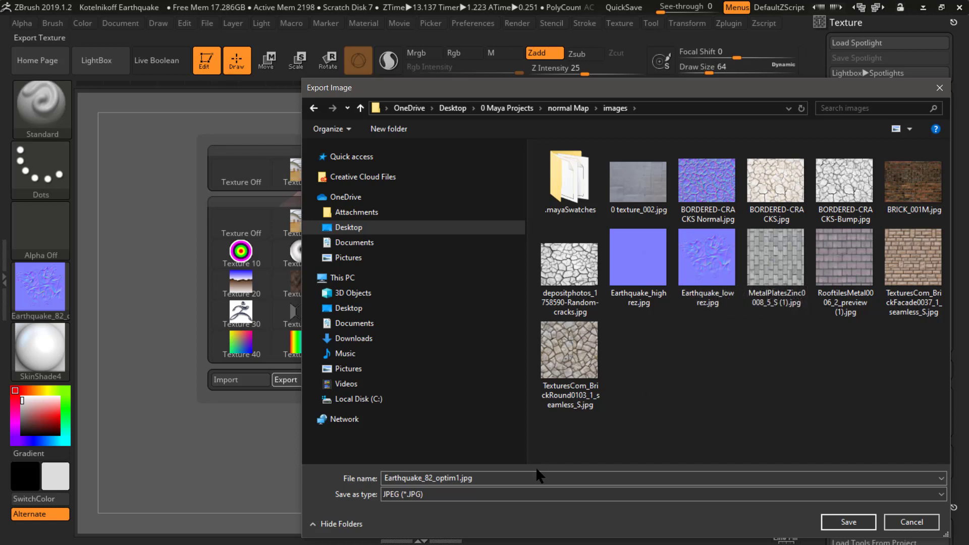
- Name the image Earthquake_New and complete the export with the default crop and quality settings
left_click(525, 474)
left_click_drag(503, 477, 426, 497)
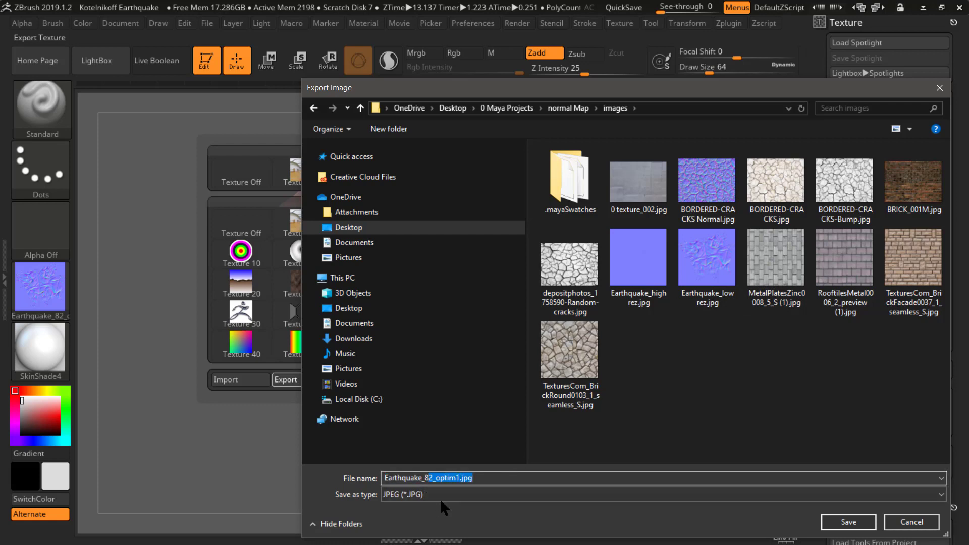
key("BackSpace")
key("BackSpace")
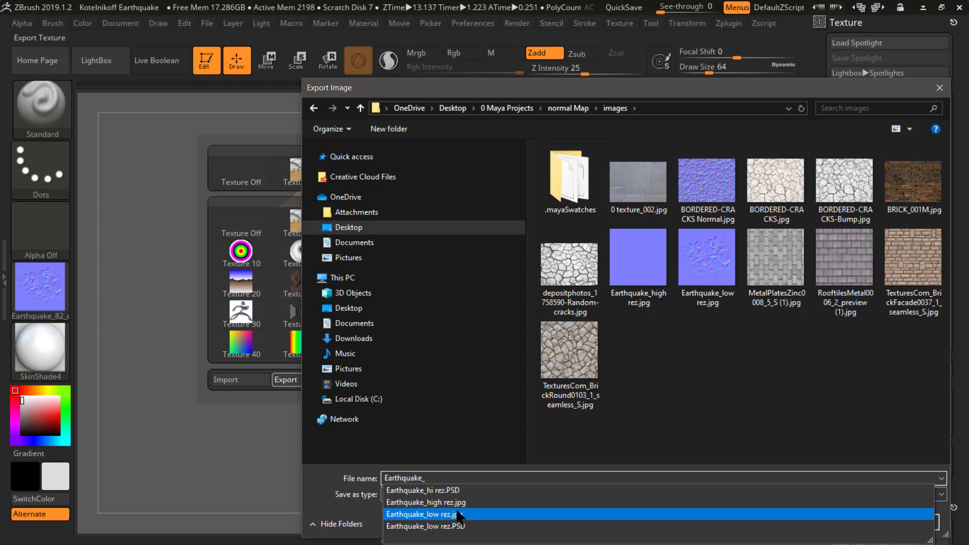
type("New")
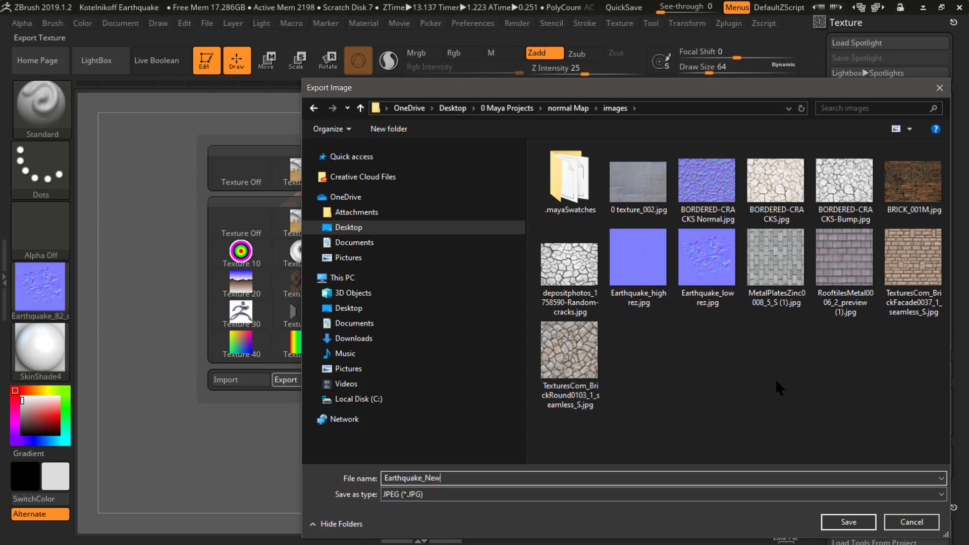
left_click(854, 522)
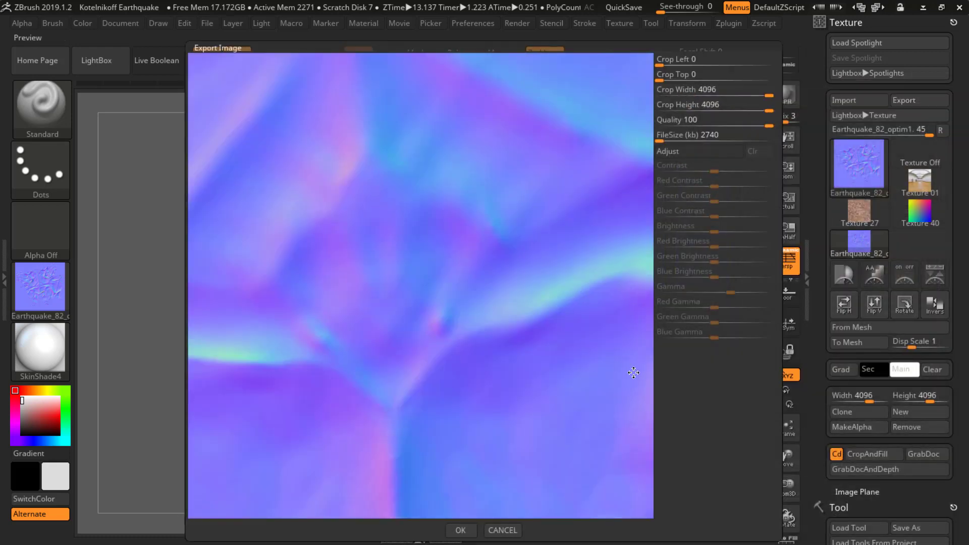
left_click(461, 529)
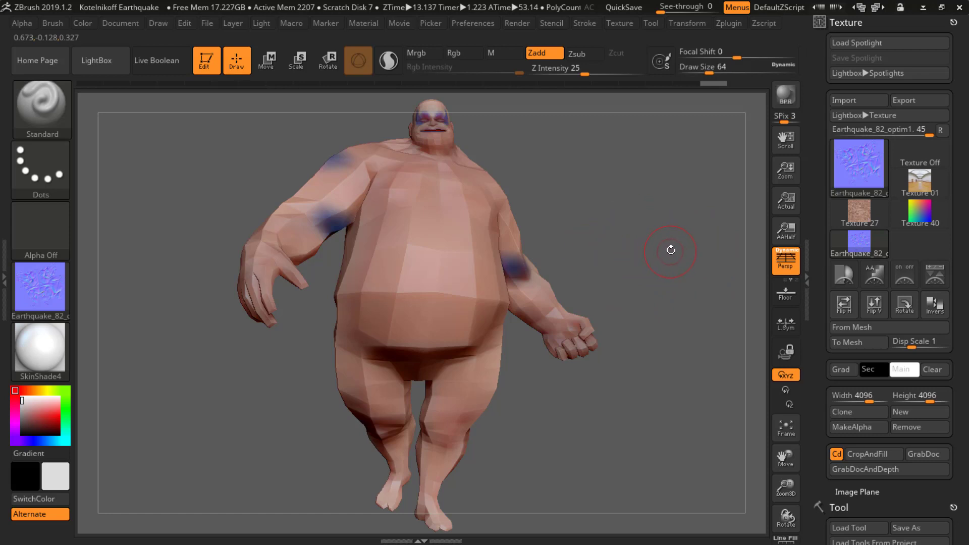
- Raise the body to its detailed subdivision level and create another normal map from that level
key("d")
key("d")
key("d")
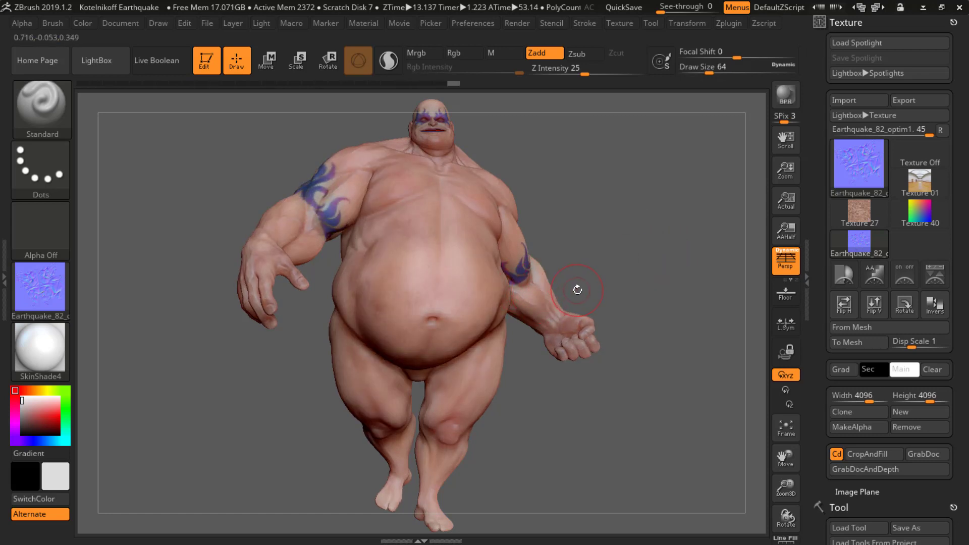
key("shift")
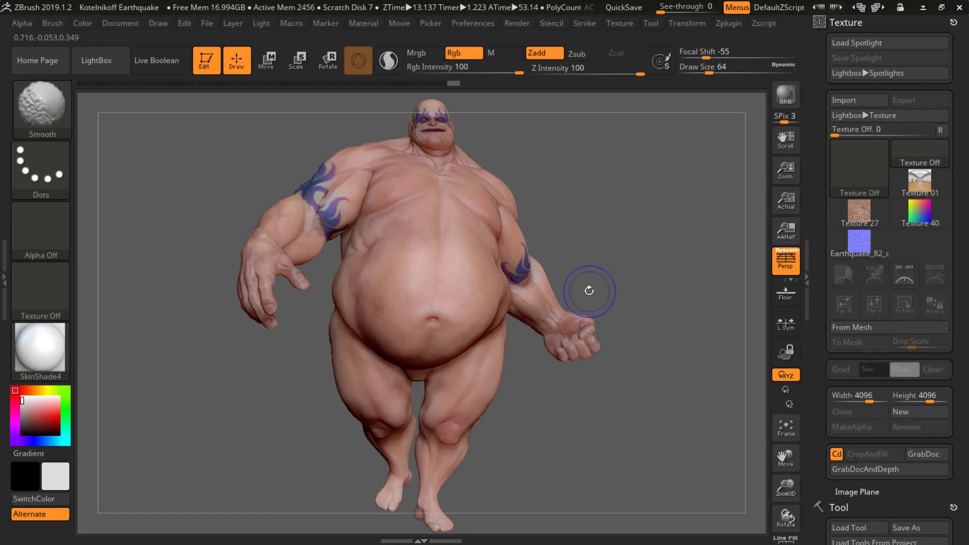
key("ctrl+shift+z")
left_click_drag(598, 263, 594, 270)
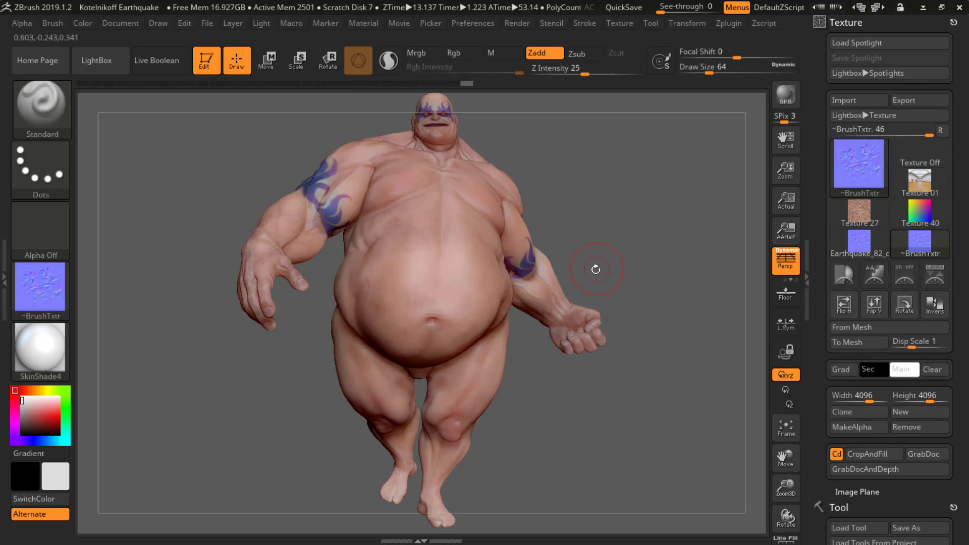
left_click_drag(955, 385, 965, 193)
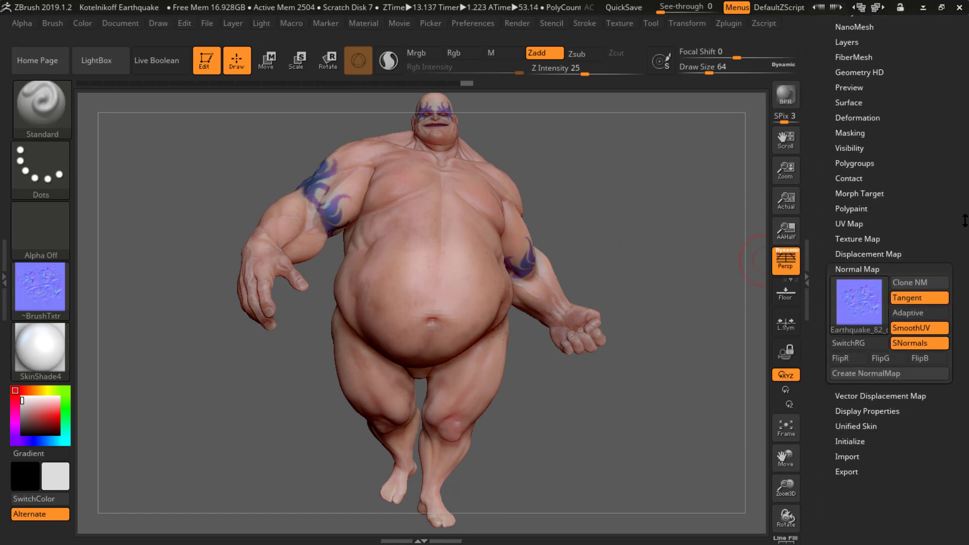
left_click(870, 395)
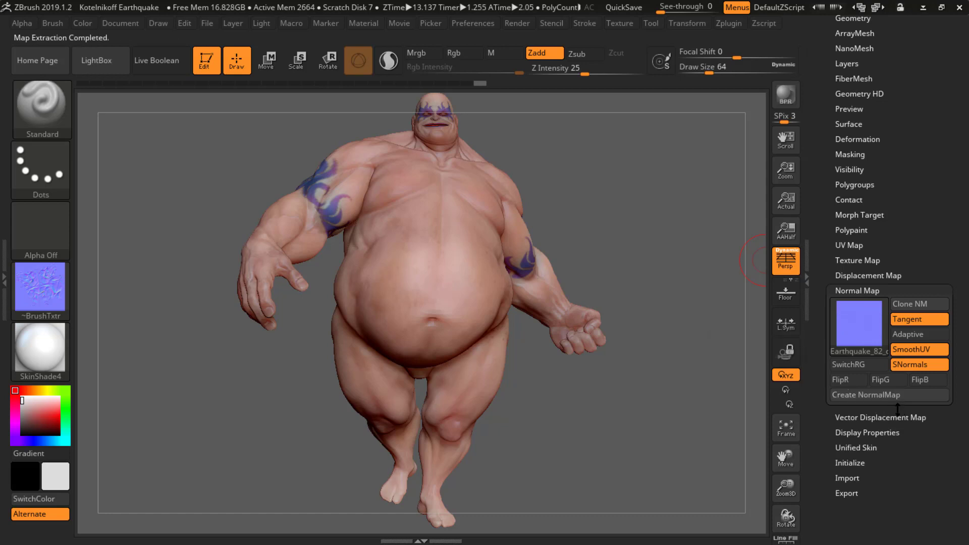
mouse_move(876, 338)
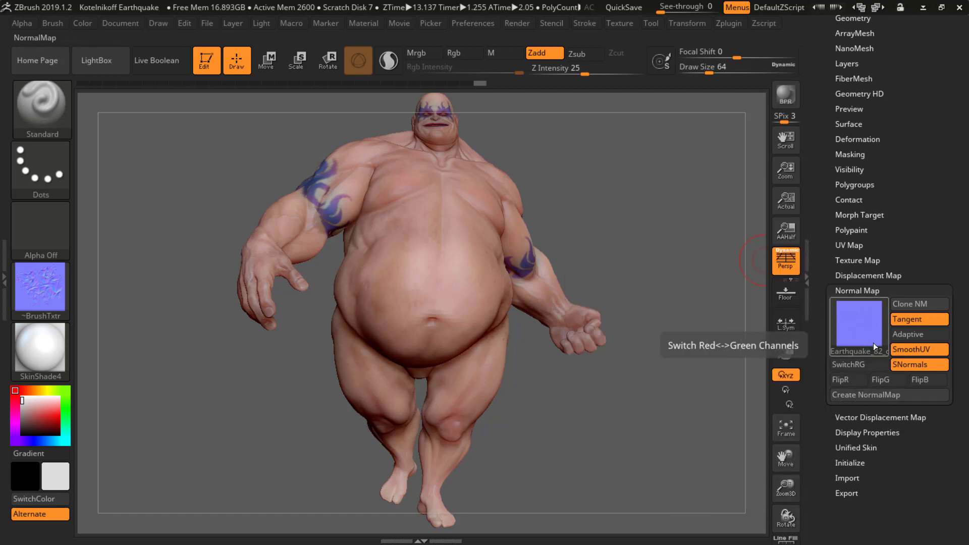
- Clone the detailed-level normal map into the Texture palette and bring that palette into reach
left_click(910, 304)
left_click_drag(898, 278, 898, 309)
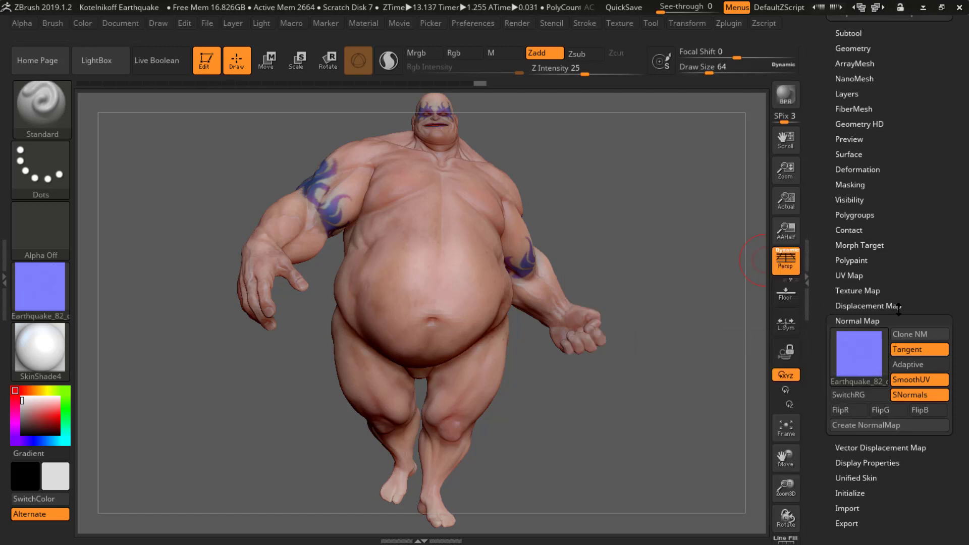
left_click_drag(930, 247, 942, 368)
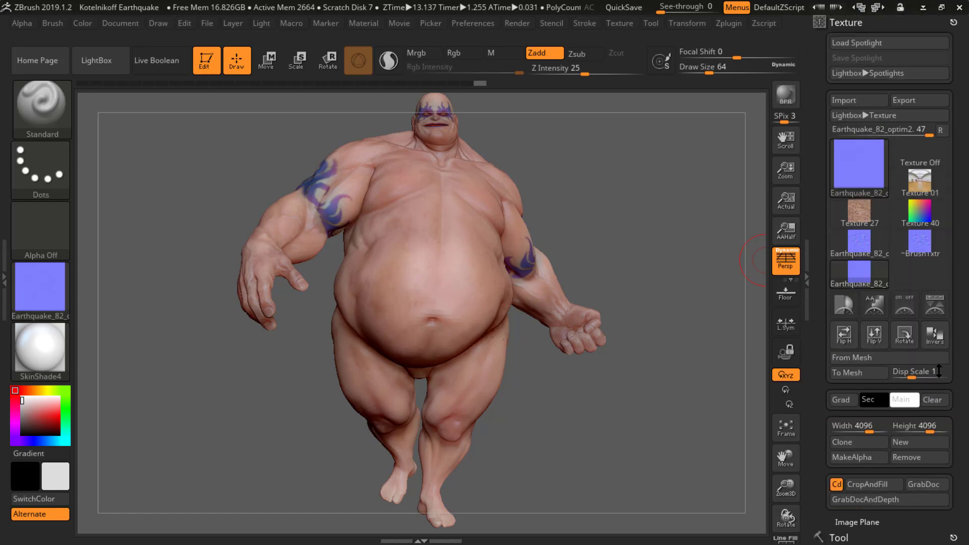
mouse_move(858, 174)
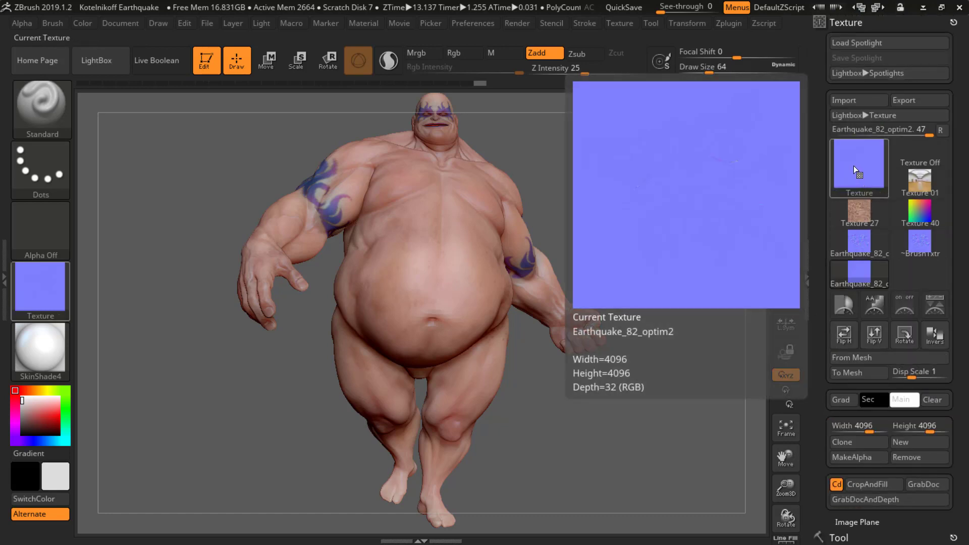
- Start exporting the cloned detailed-level normal map and set the image format to JPEG
left_click(855, 169)
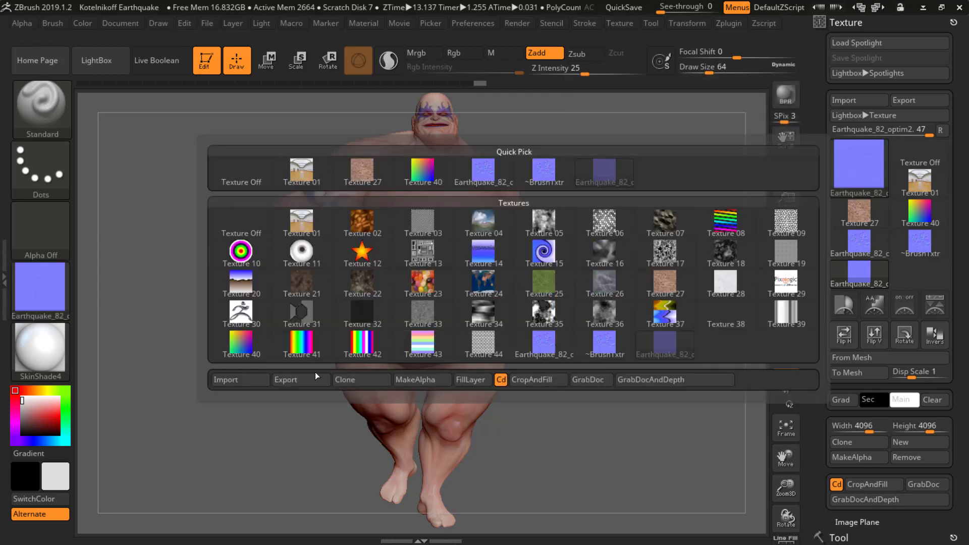
left_click(295, 380)
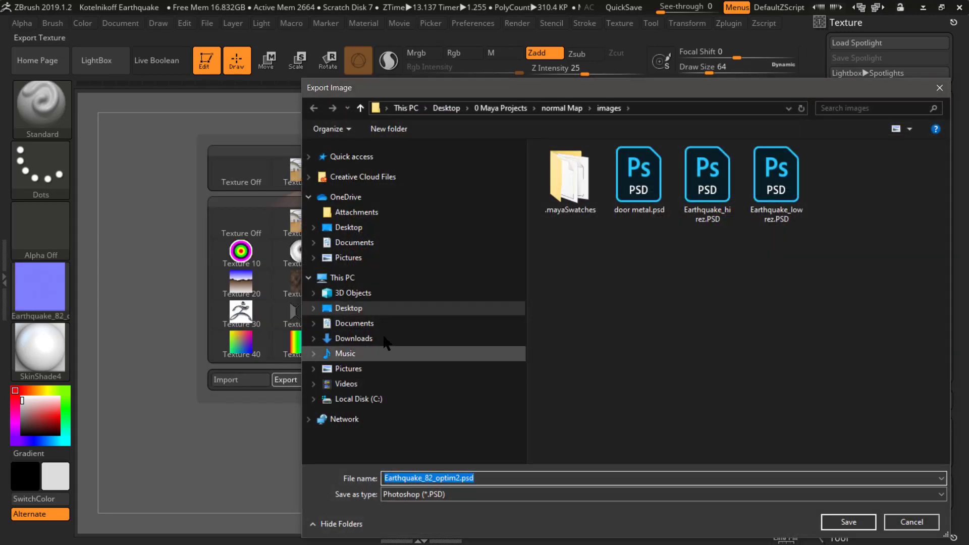
left_click(453, 492)
left_click(438, 453)
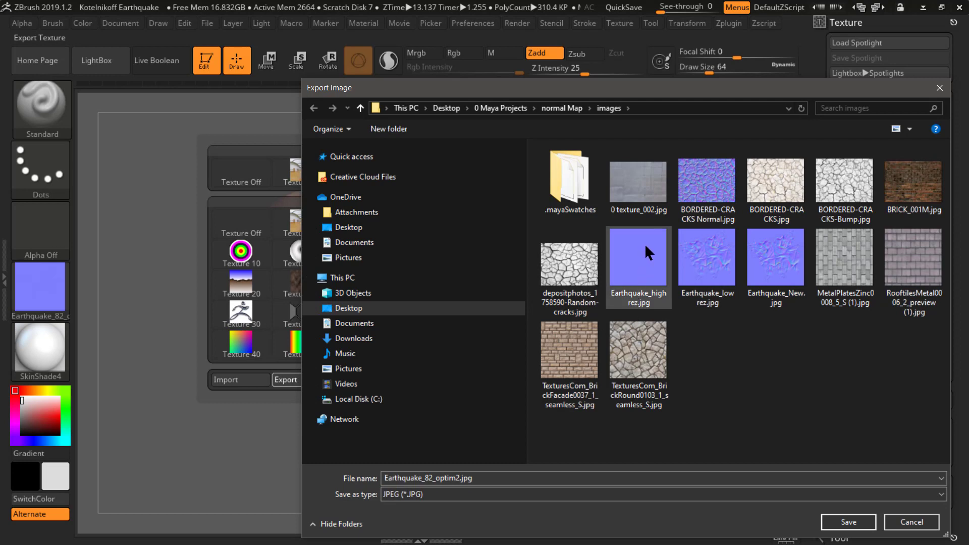
- Name the image Earthquake_New high rez.jpg, based on the existing Earthquake_New.jpg name, and complete the export with the default crop and quality settings
left_click(775, 273)
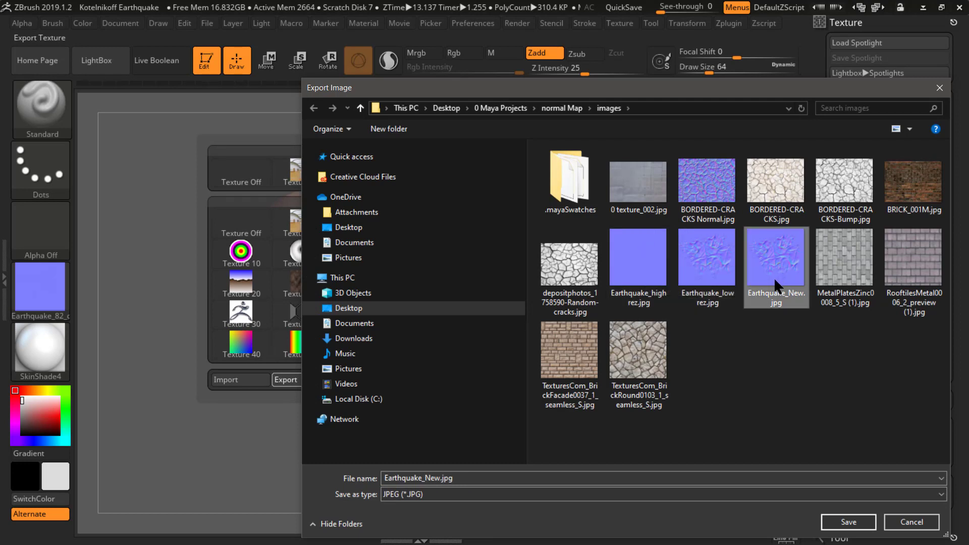
left_click(437, 477)
left_click(438, 477)
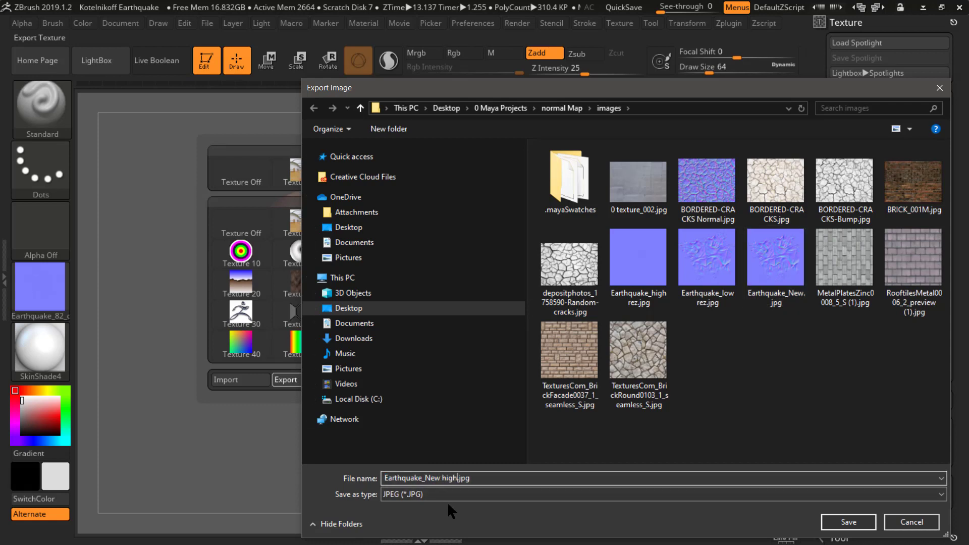
type("high rez")
left_click(838, 522)
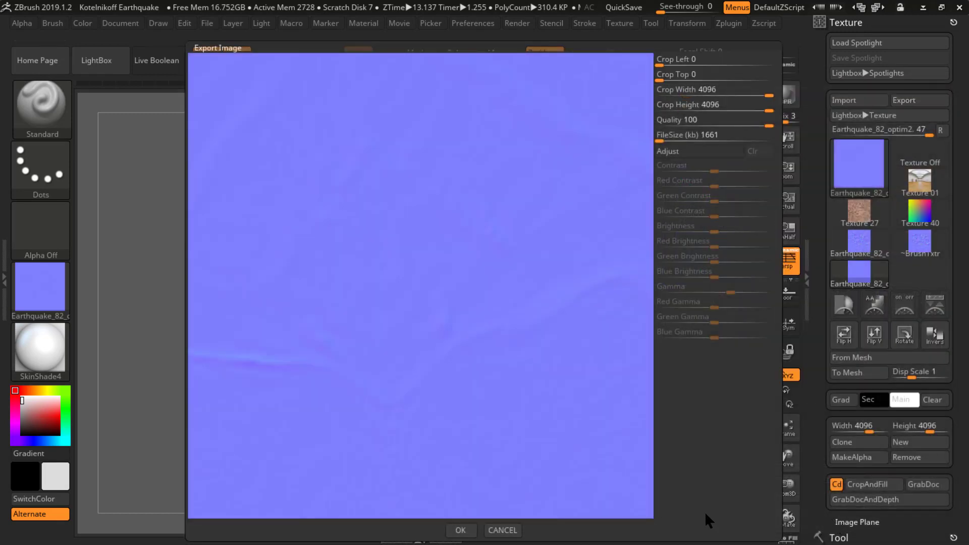
left_click(459, 529)
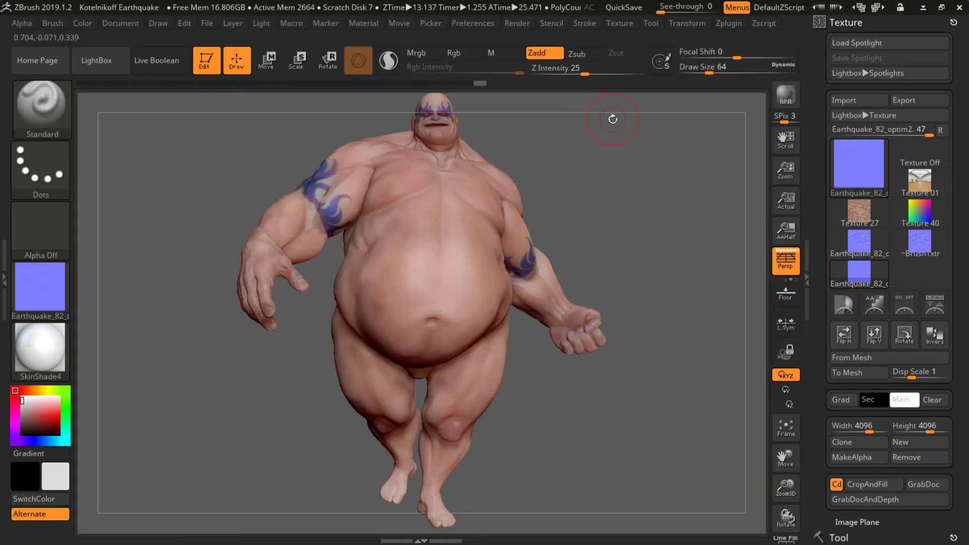
- Switch to Adobe Bridge and view the exported Earthquake_New.jpg full screen from the images folder
key("super")
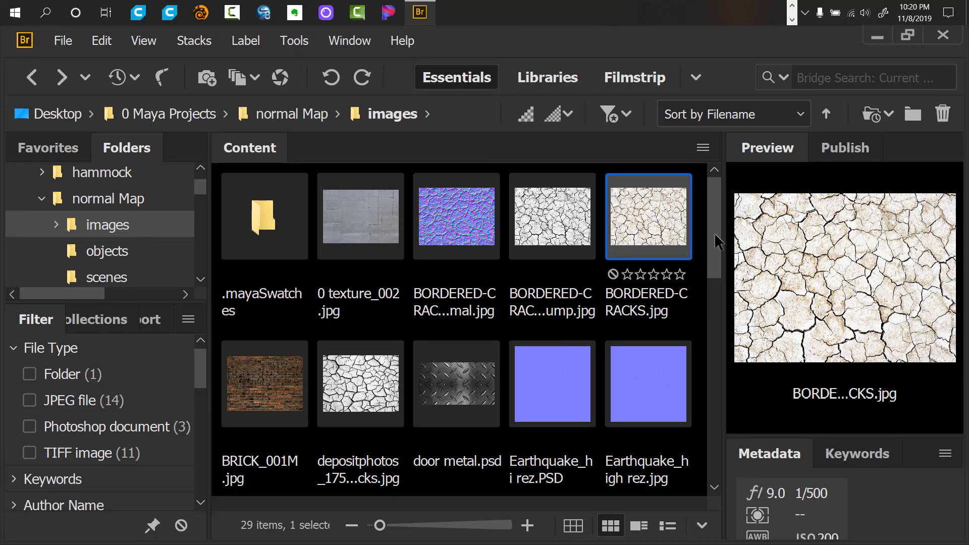
left_click_drag(713, 232, 708, 305)
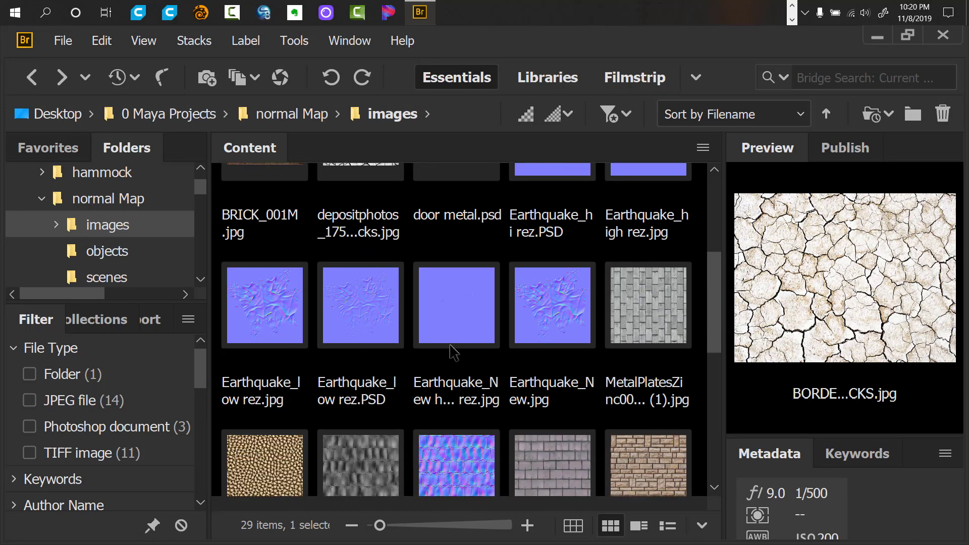
left_click(557, 326)
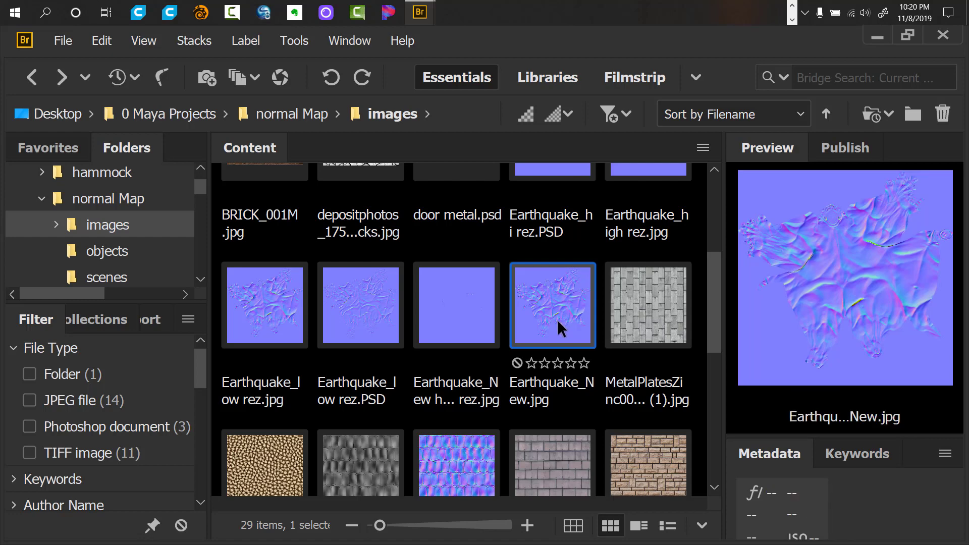
key("space")
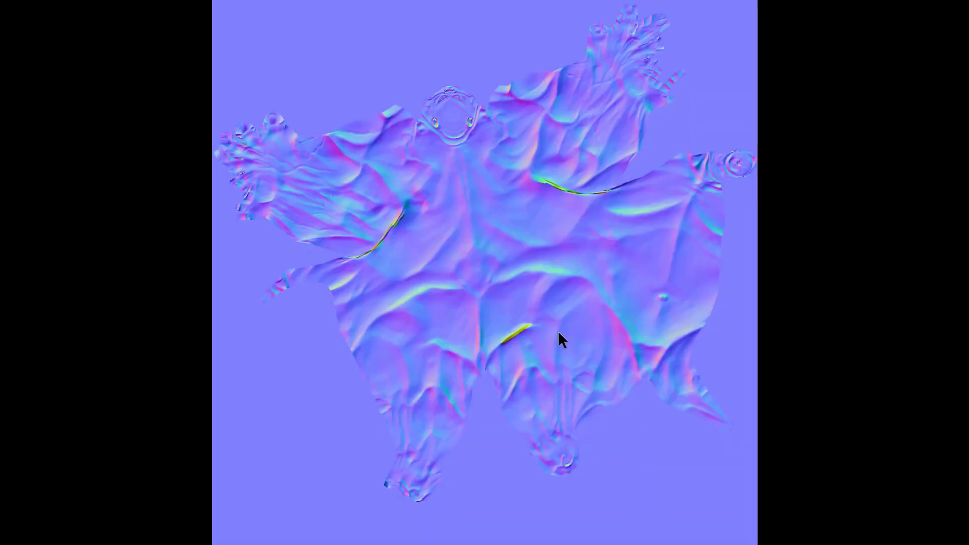
key("space")
- Examine the surface detail of the high rez version of the Earthquake_New image in a full-screen preview
left_click(460, 305)
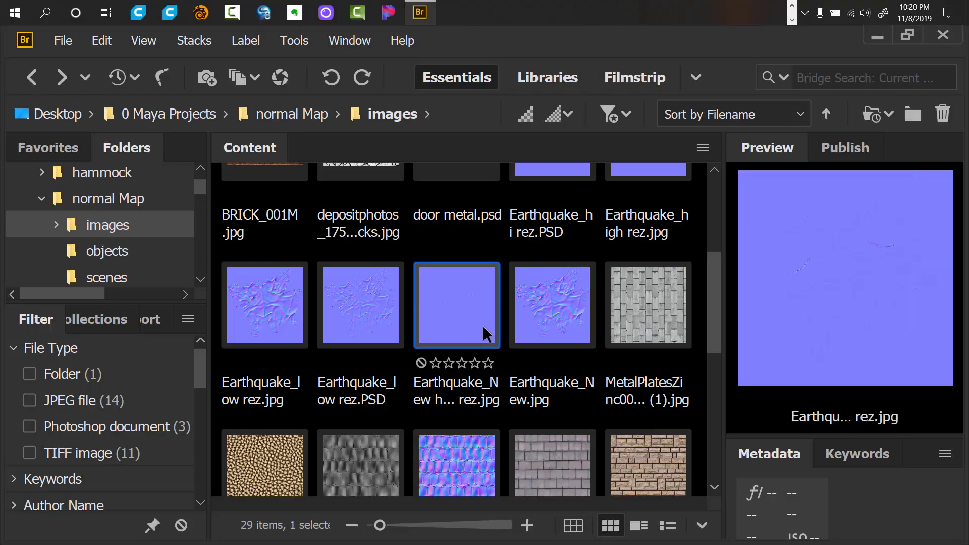
key("space")
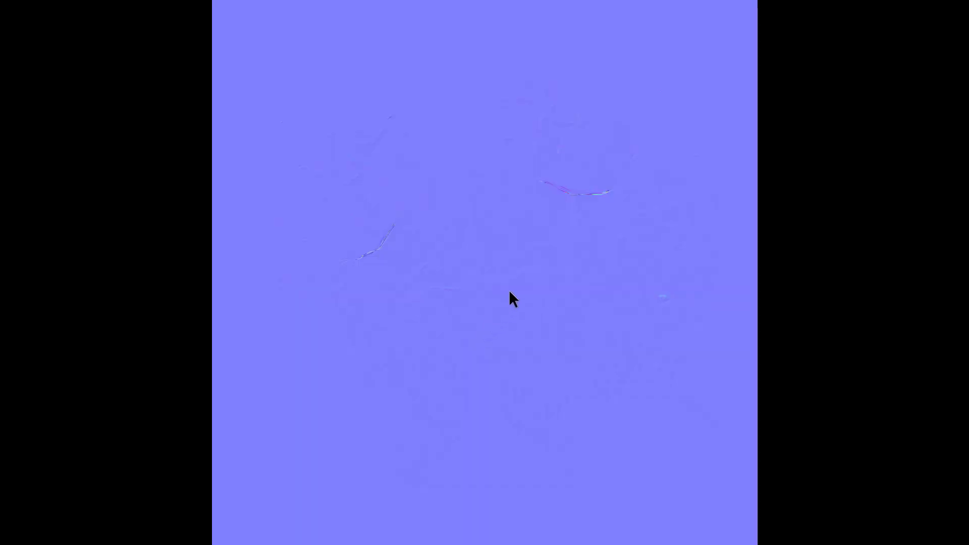
left_click(600, 194)
left_click_drag(573, 212, 702, 403)
left_click_drag(546, 261, 669, 379)
mouse_move(497, 320)
left_mouse_down()
mouse_move(588, 326)
mouse_move(742, 374)
left_mouse_up()
mouse_move(772, 341)
left_mouse_down()
mouse_move(703, 312)
mouse_move(455, 268)
left_mouse_up()
mouse_move(747, 462)
left_mouse_down()
mouse_move(560, 266)
mouse_move(410, 211)
left_mouse_up()
mouse_move(543, 246)
left_mouse_down()
mouse_move(539, 162)
mouse_move(384, 53)
left_mouse_up()
mouse_move(612, 266)
left_mouse_down()
mouse_move(523, 227)
mouse_move(535, 207)
left_mouse_up()
key("space")
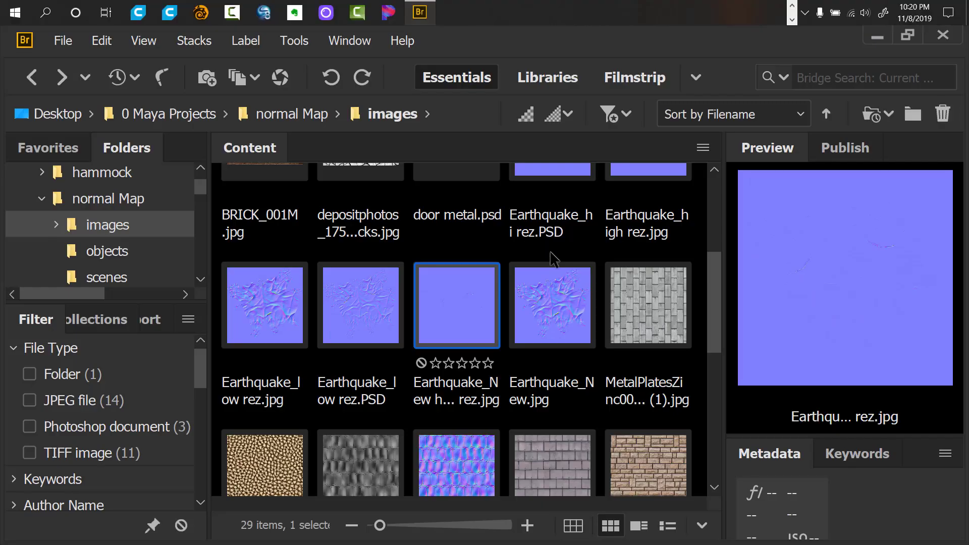
- View Earthquake_New.jpg full screen again to compare its detail with the high rez map
left_click(548, 317)
key("space")
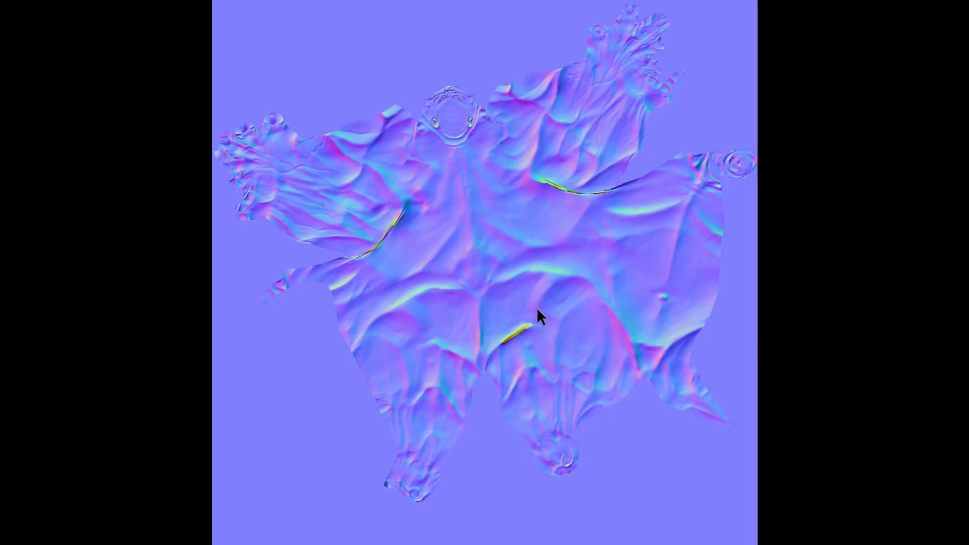
key("space")
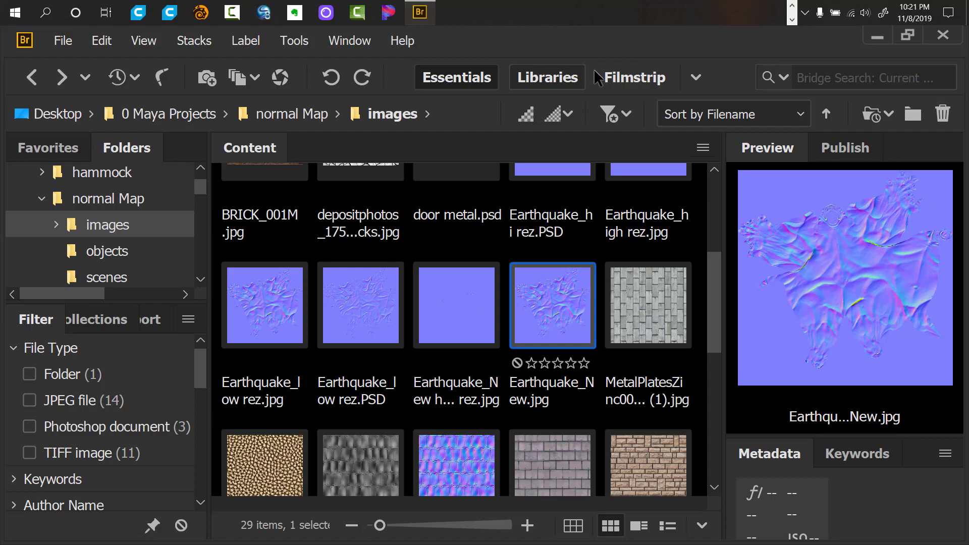
- Switch back to ZBrush, lower the body by three subdivision levels, and make the ~BrushTxtr normal map the current texture
key("alt+Tab")
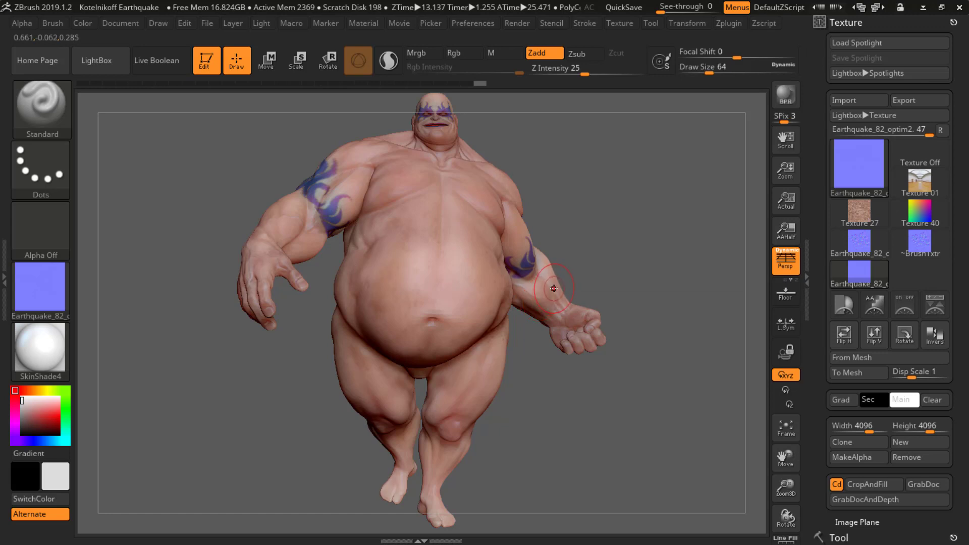
key("shift+d")
key("shift+d")
key("shift+d")
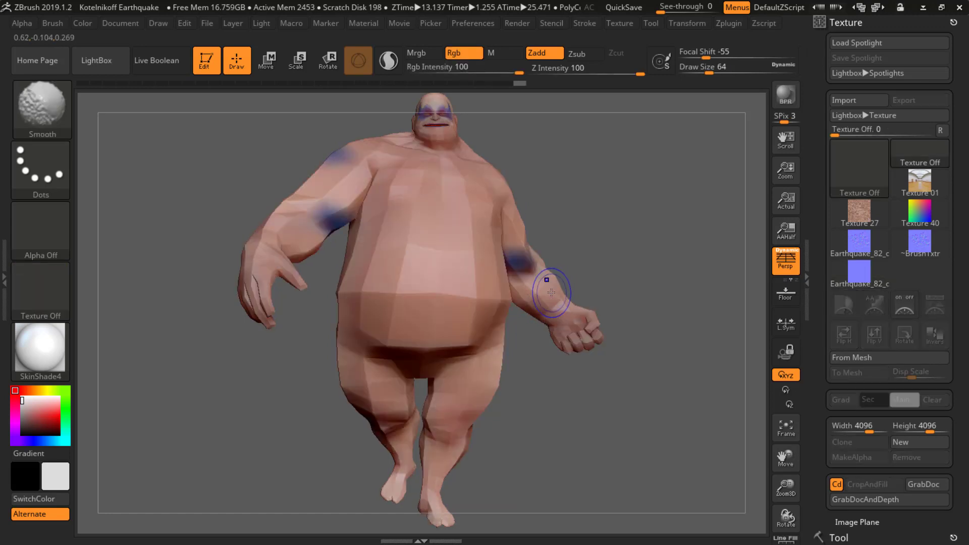
left_click(919, 241)
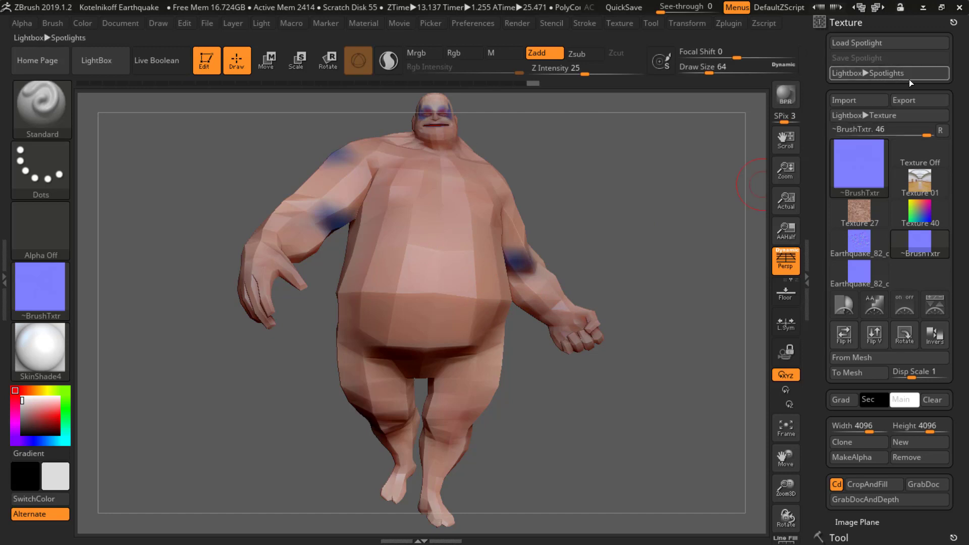
- Start exporting the low-level body mesh from the Tool palette in OBJ format
left_click(837, 537)
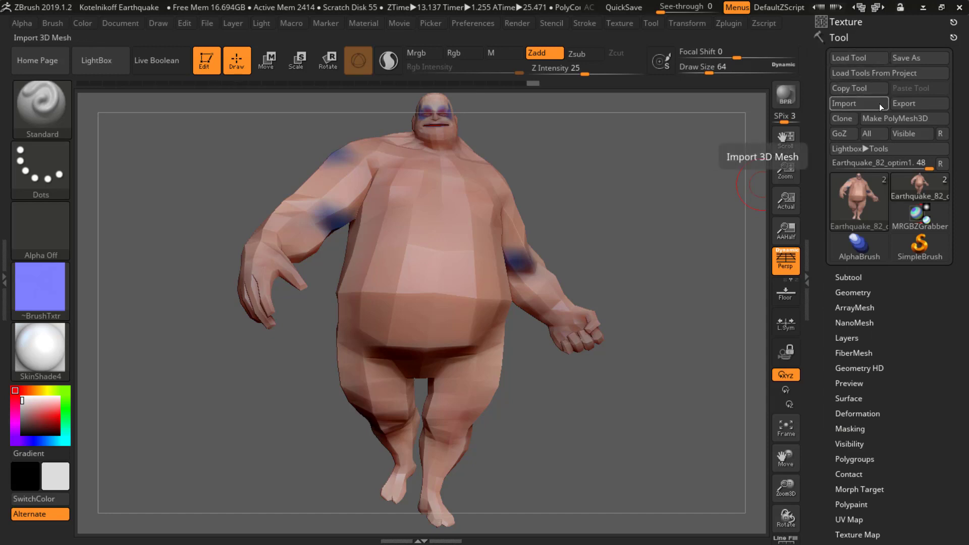
left_click(908, 105)
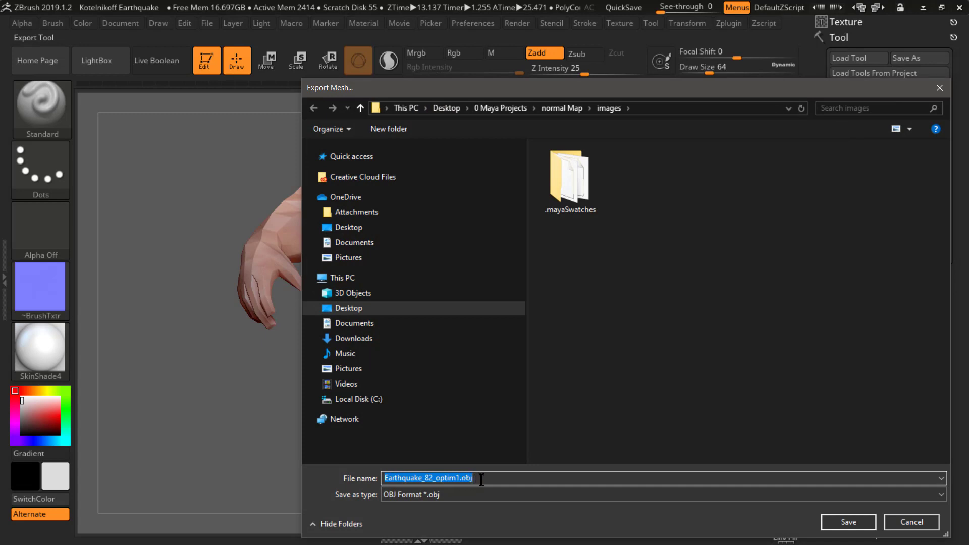
left_click(461, 492)
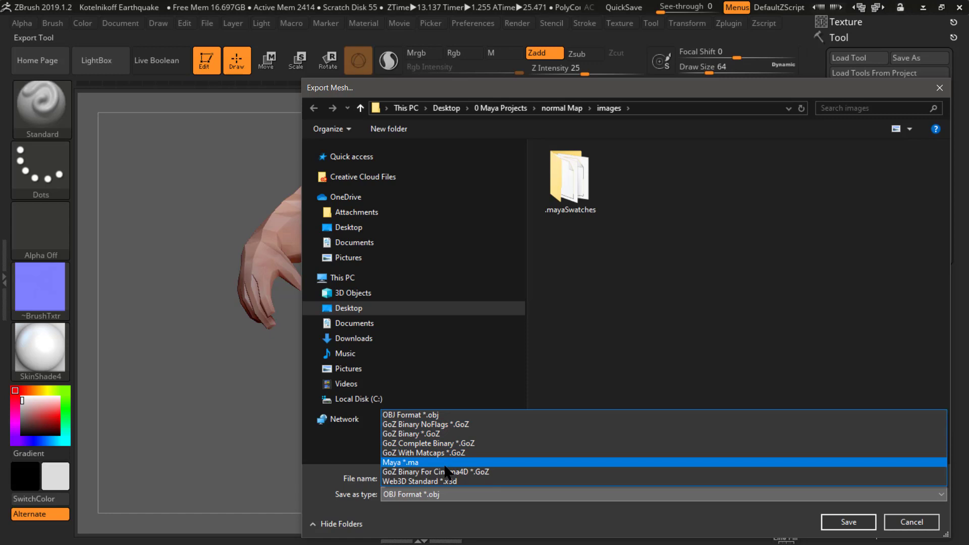
left_click(446, 416)
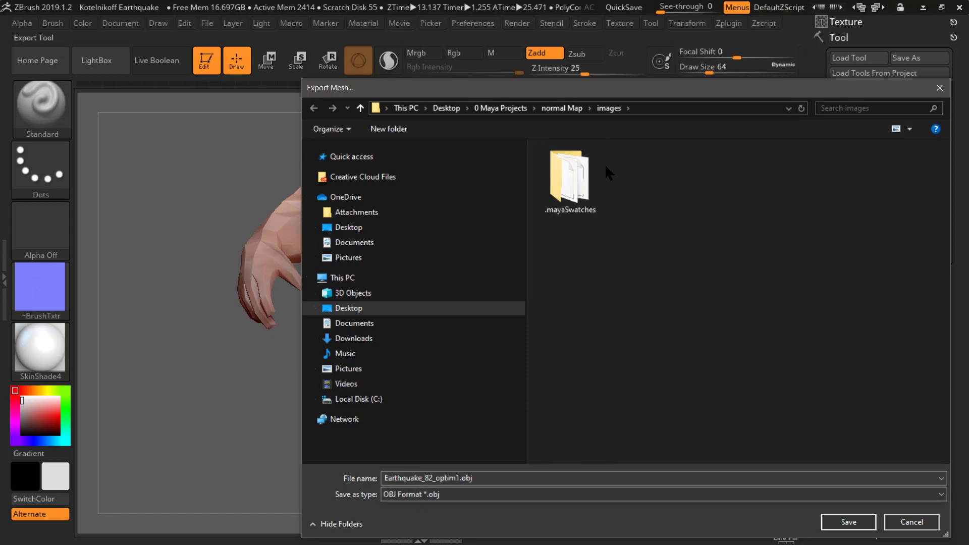
- Set the mesh export location to the objects folder inside 0 Maya Projects > normal Map
left_click(500, 108)
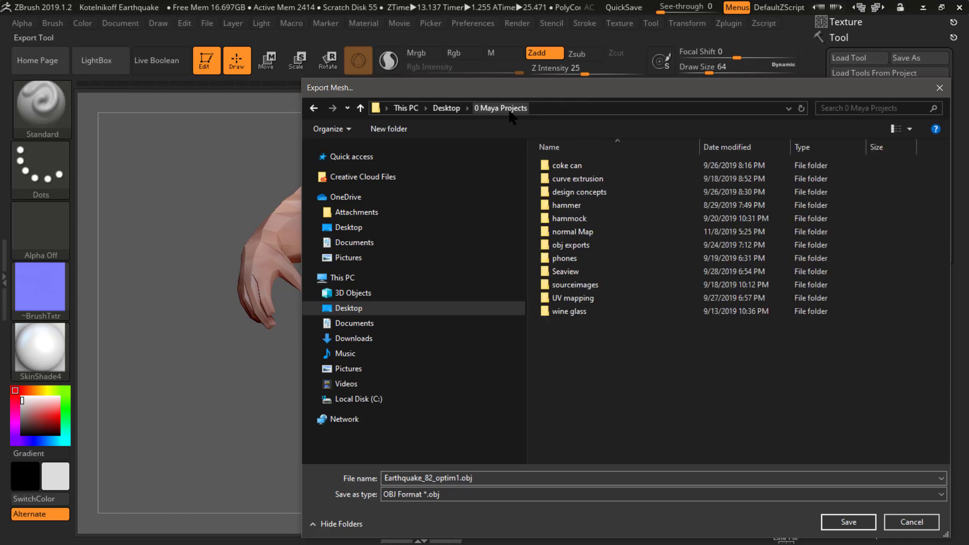
left_click(631, 258)
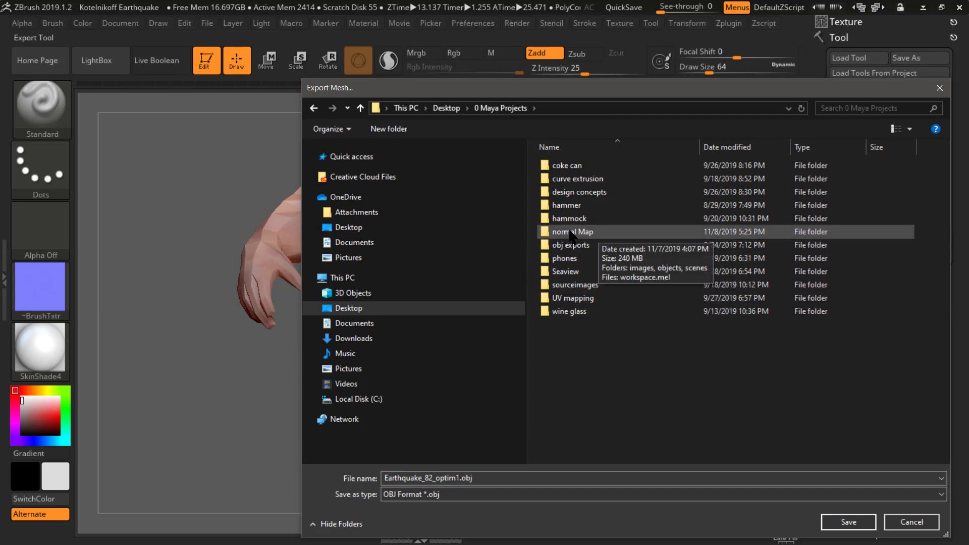
double_click(585, 231)
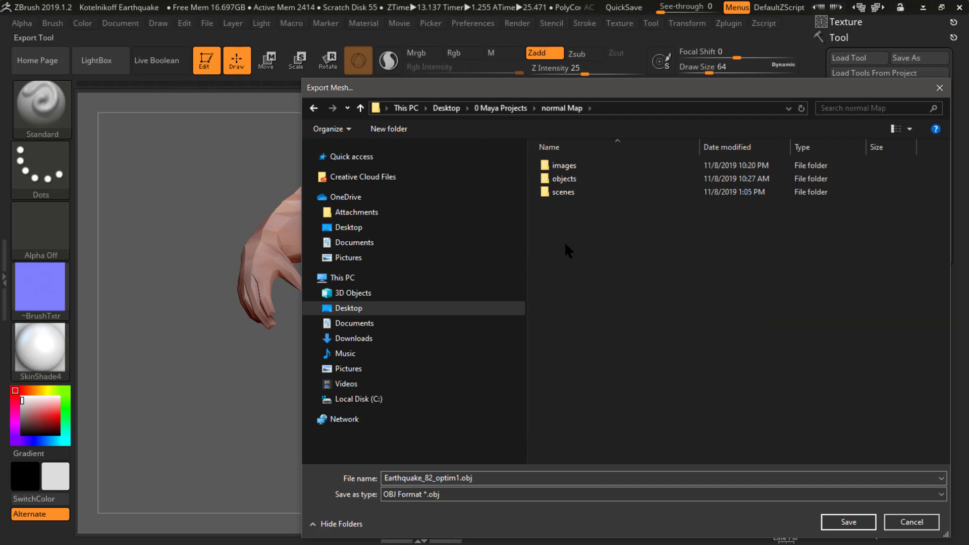
left_click(557, 182)
double_click(557, 182)
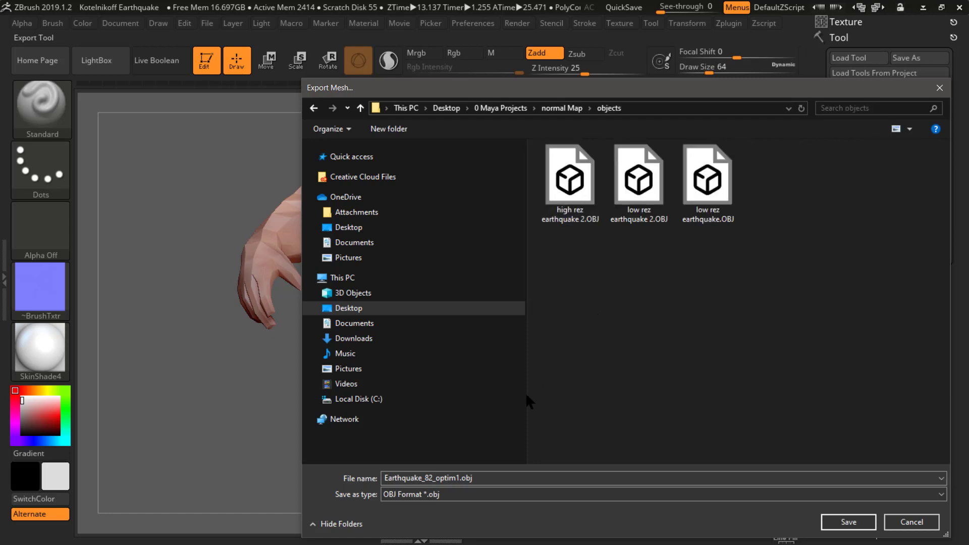
- Name the mesh file low rez earthquake New.OBJ, adapting the name of the existing low rez earthquake 2 file
left_click(503, 478)
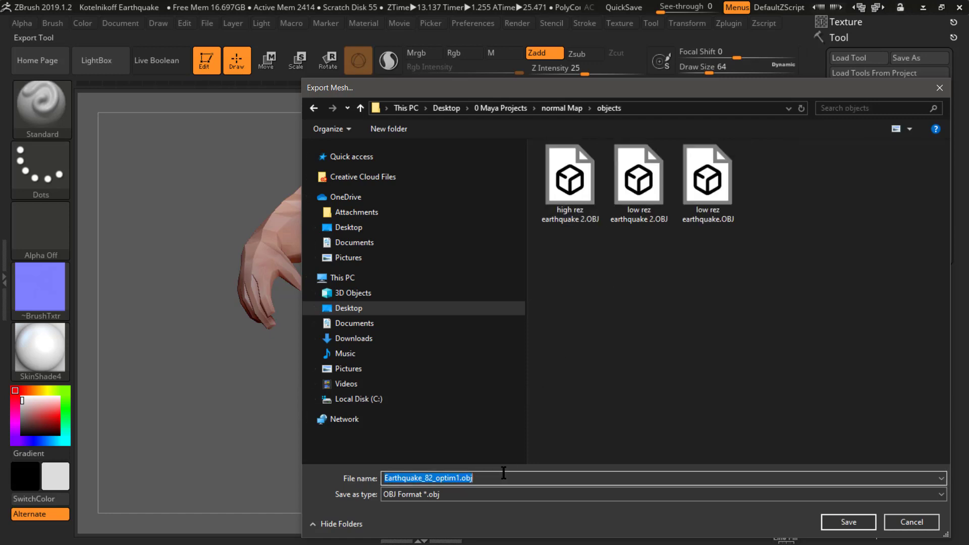
left_click(504, 473)
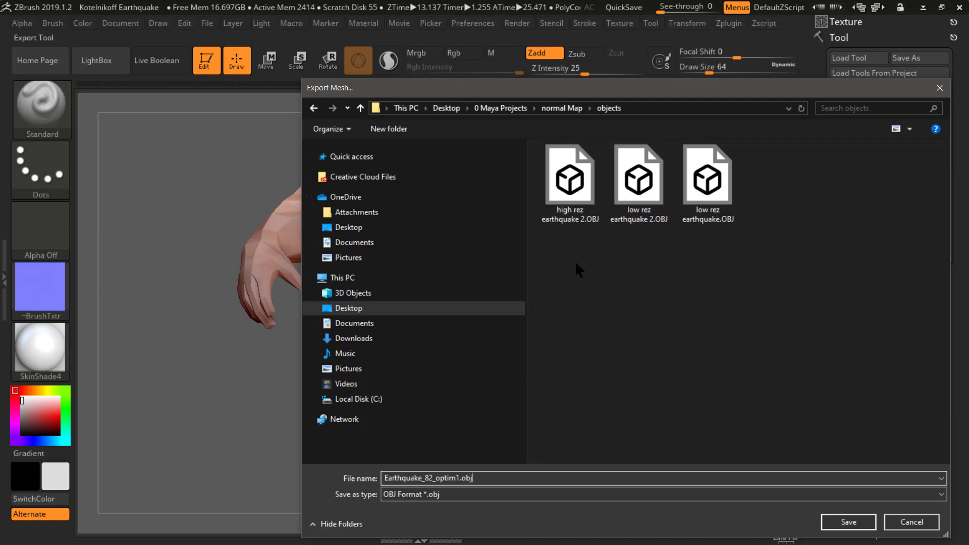
left_click(644, 196)
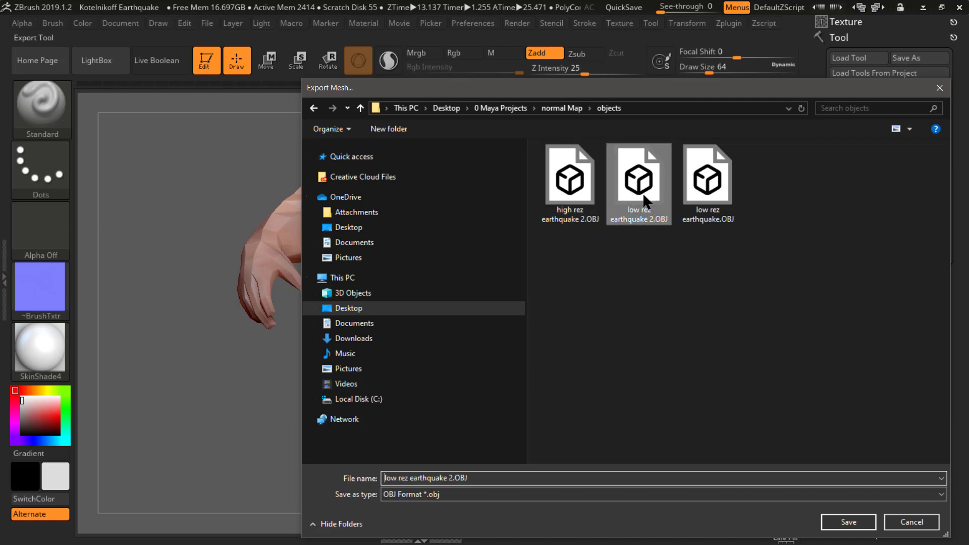
left_click(472, 478)
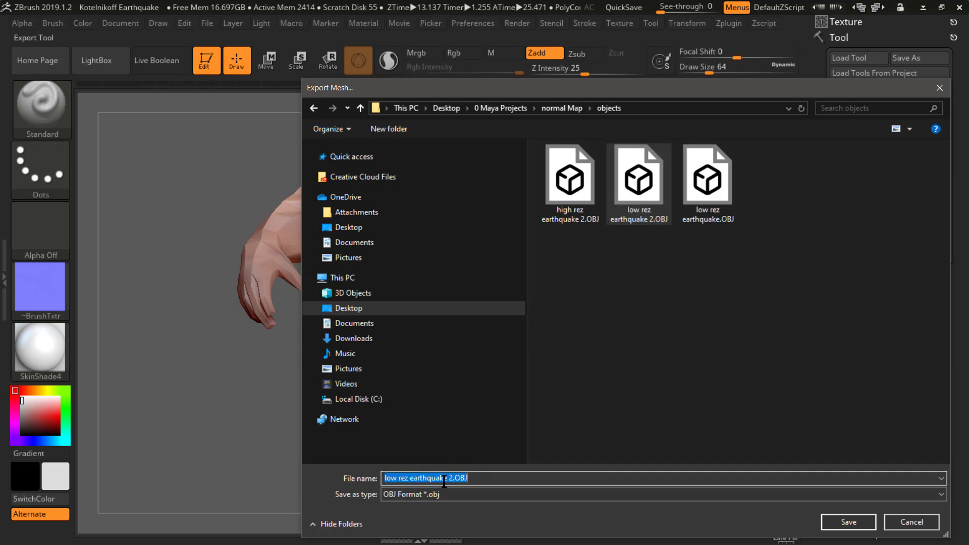
left_click(410, 478)
double_click(449, 478)
key("BackSpace")
type("New")
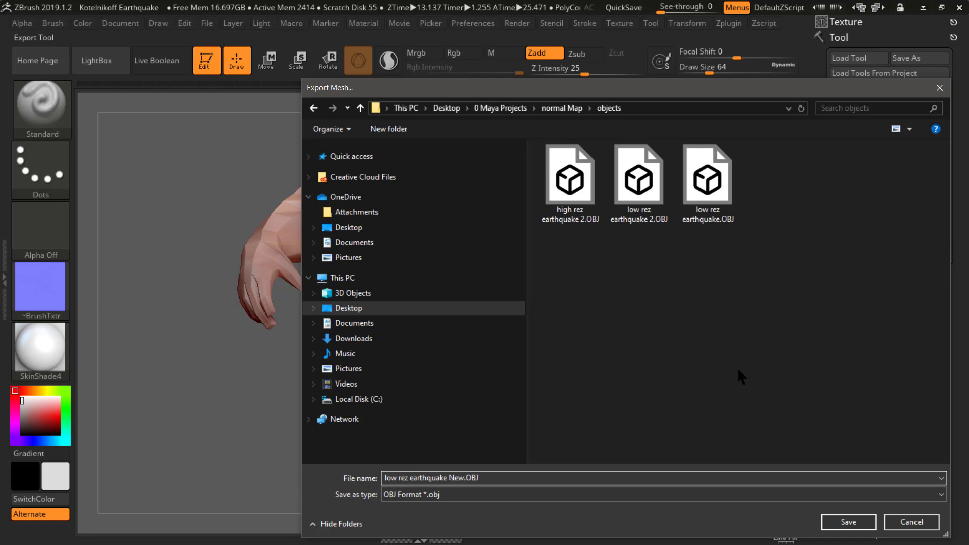
- Save the low-level mesh export and switch to Maya
left_click(848, 523)
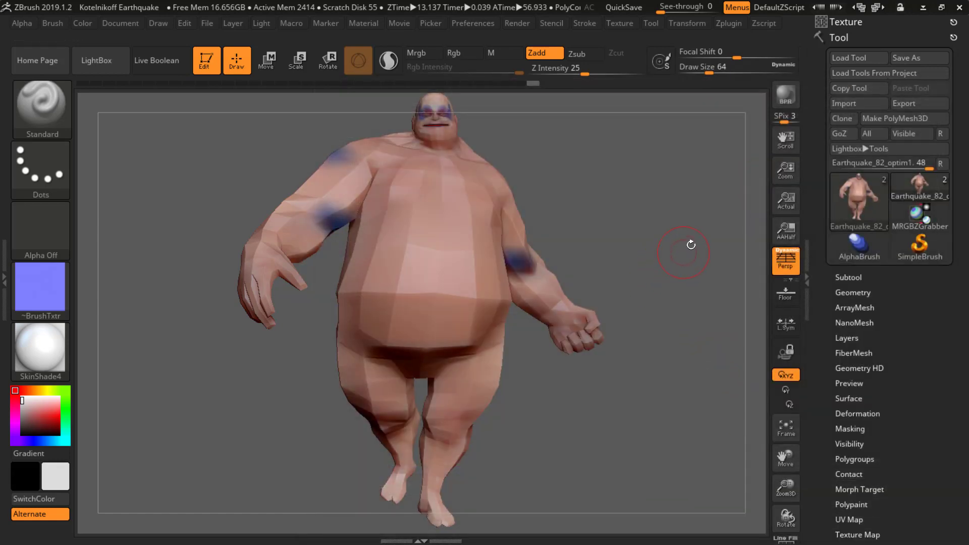
key("alt+Tab")
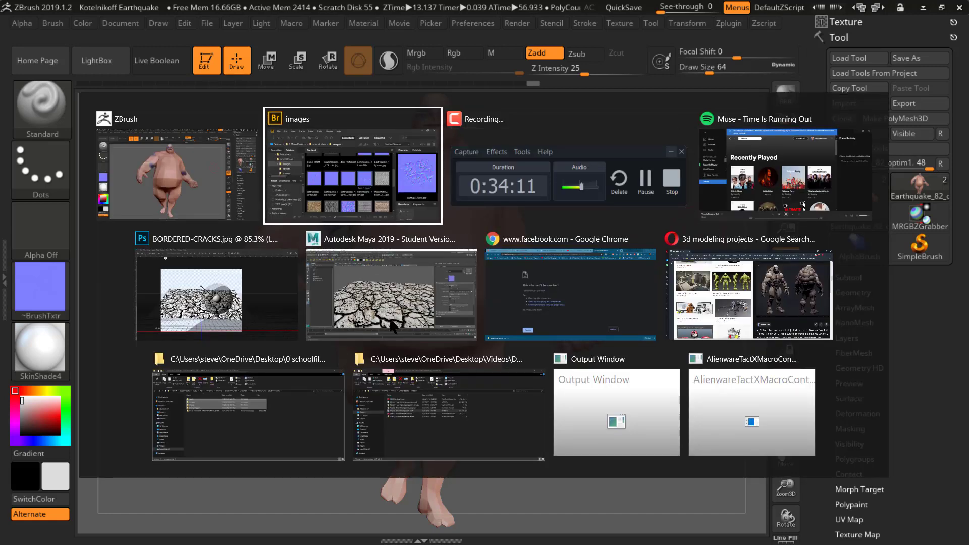
left_click(419, 281)
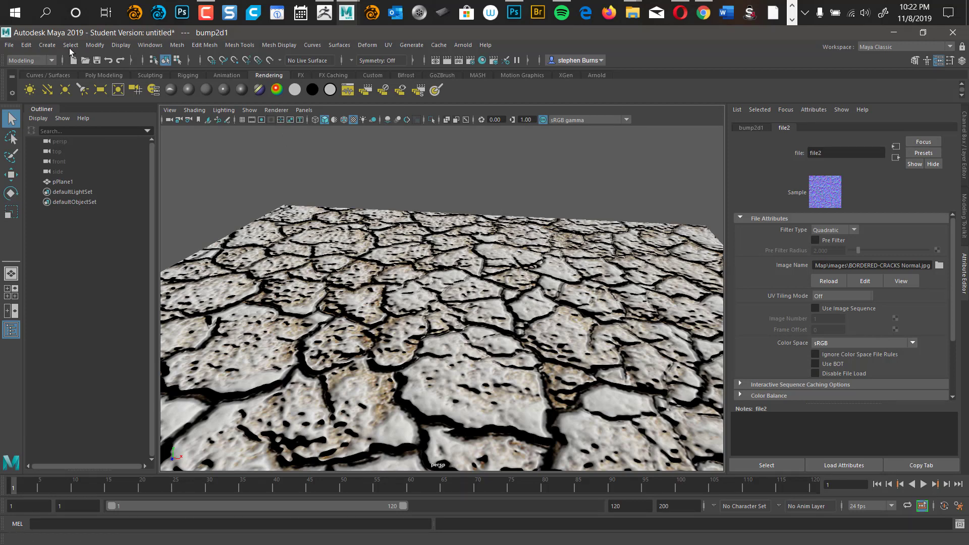
- Create a new empty scene, discarding the changes to the untitled cracked-ground scene
left_click(9, 47)
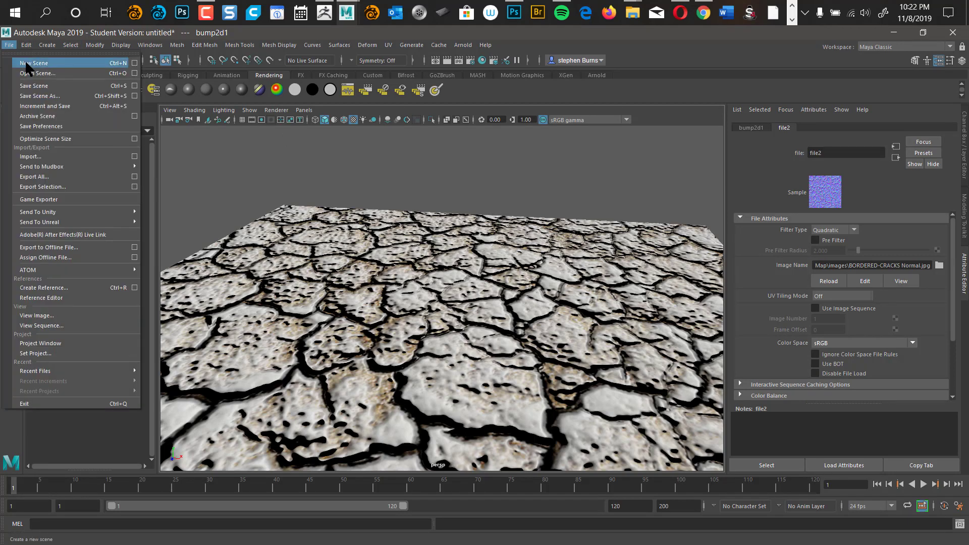
left_click(26, 63)
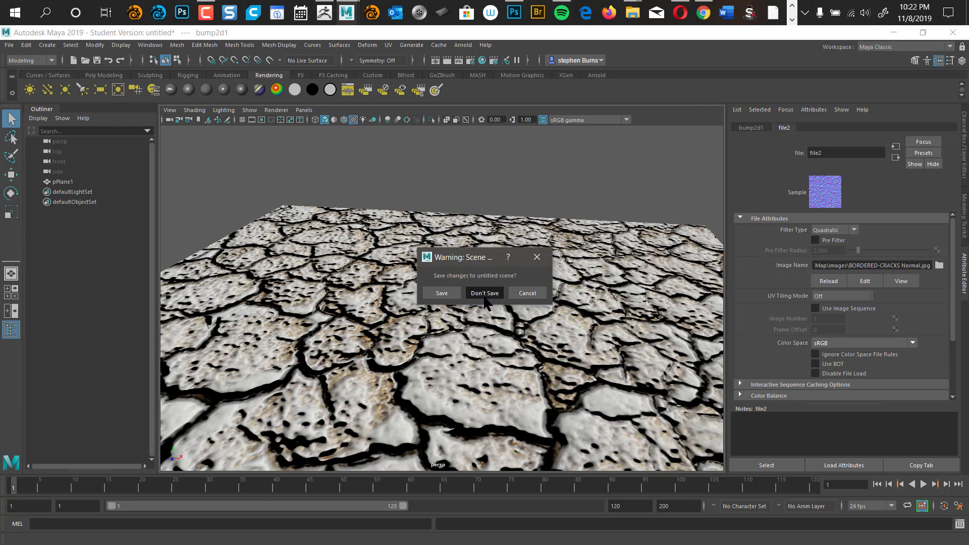
left_click(482, 293)
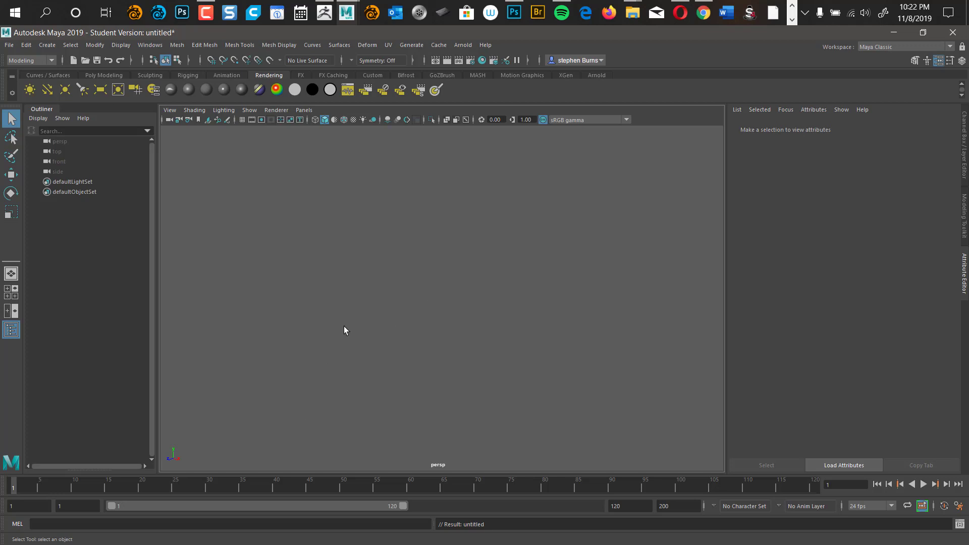
- Start a file import and browse to the objects folder inside 0 Maya Projects > normal Map on the Desktop
left_click(9, 45)
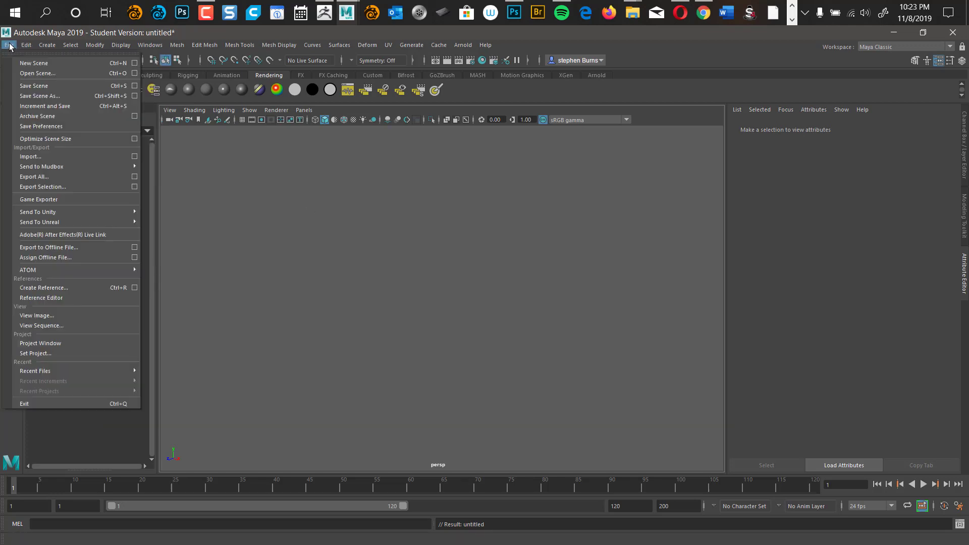
left_click(67, 156)
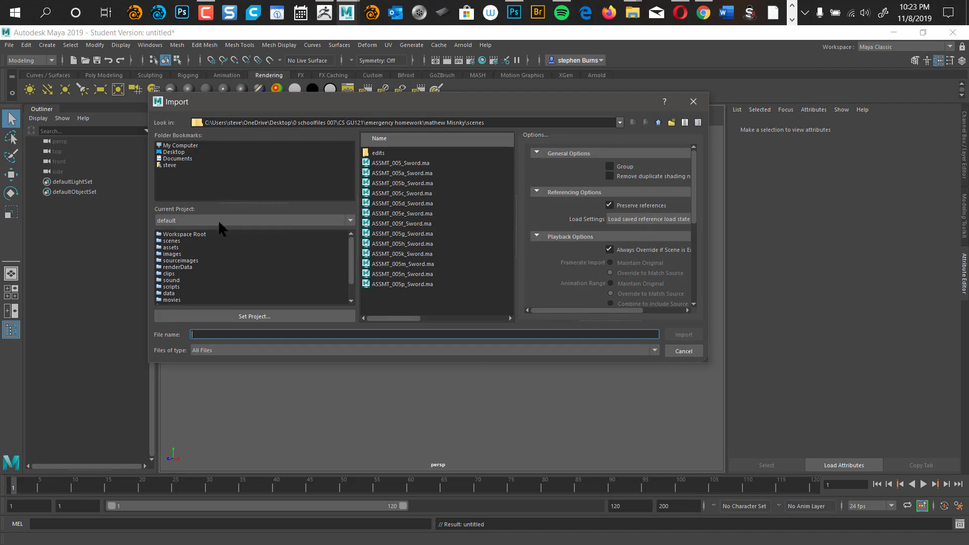
left_click(182, 152)
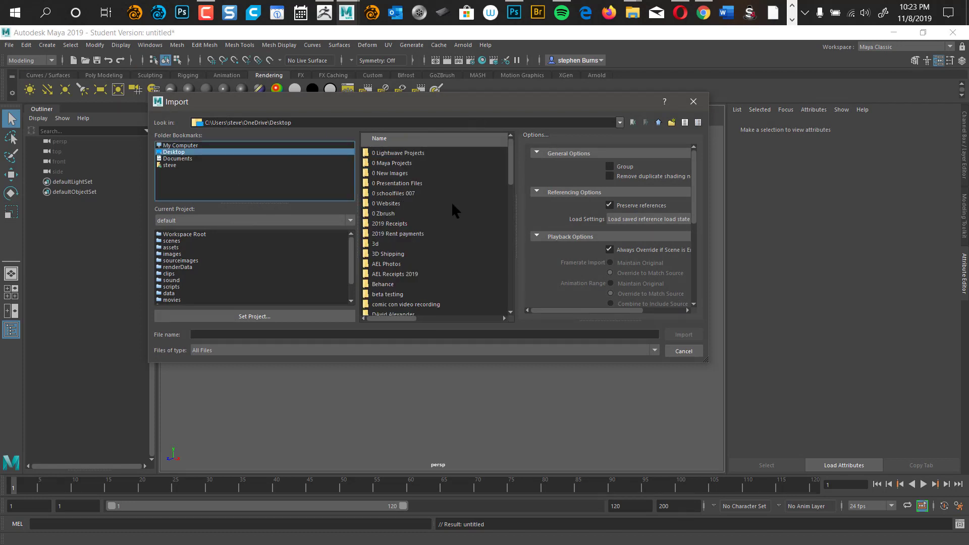
double_click(408, 164)
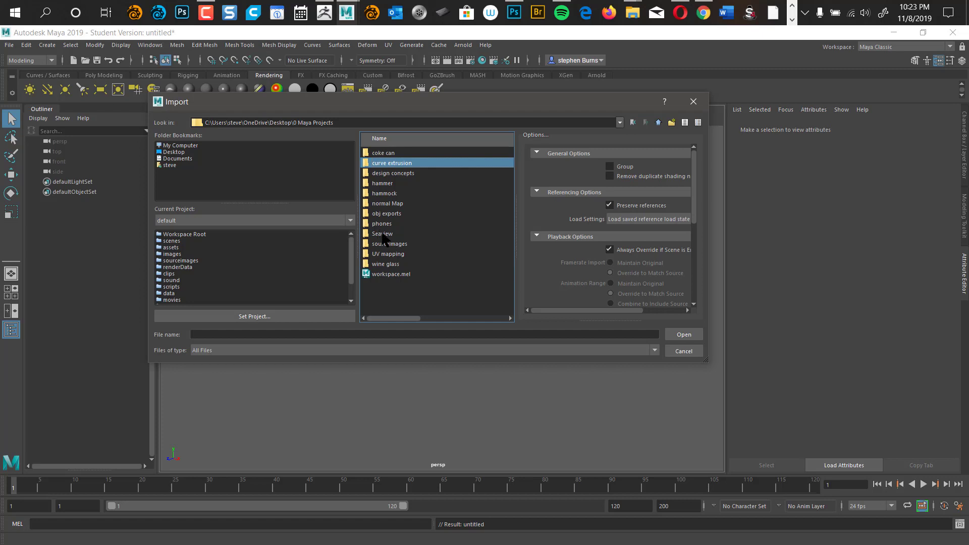
double_click(386, 204)
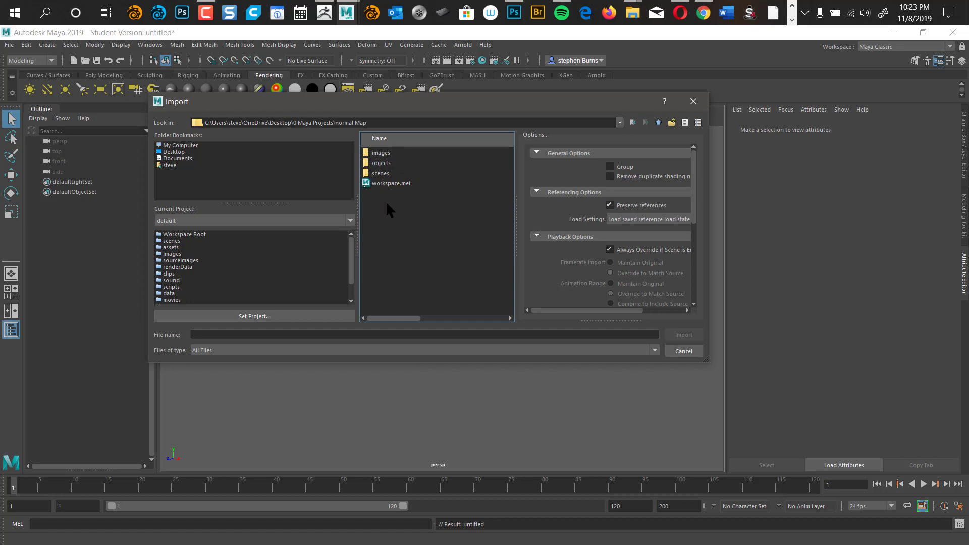
left_click(388, 163)
double_click(388, 164)
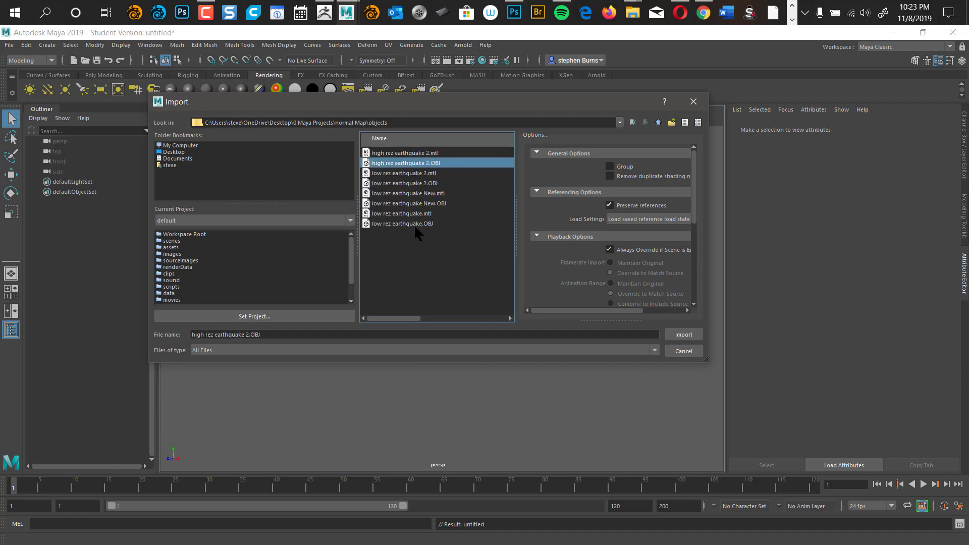
- Import low rez earthquake New.OBJ and frame the character in the perspective view
left_click(431, 204)
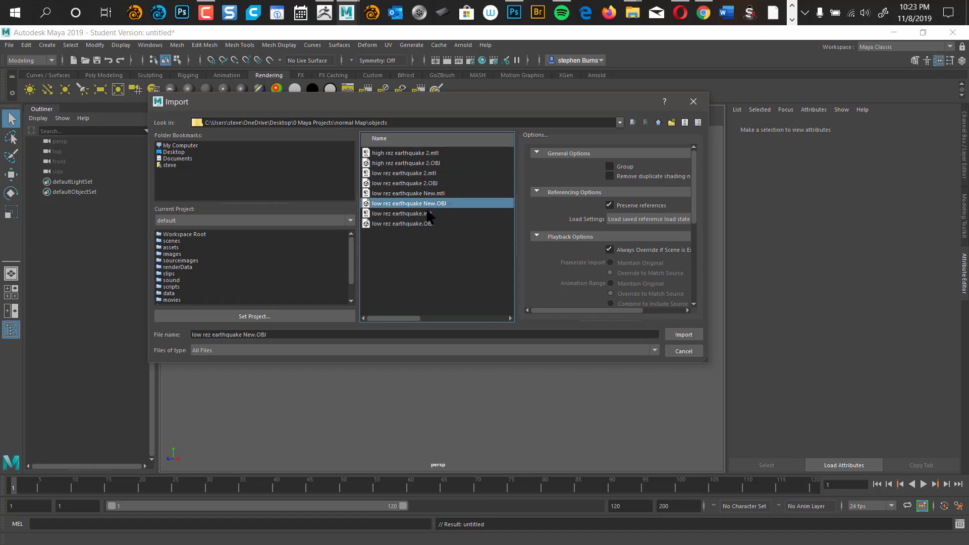
left_click(683, 336)
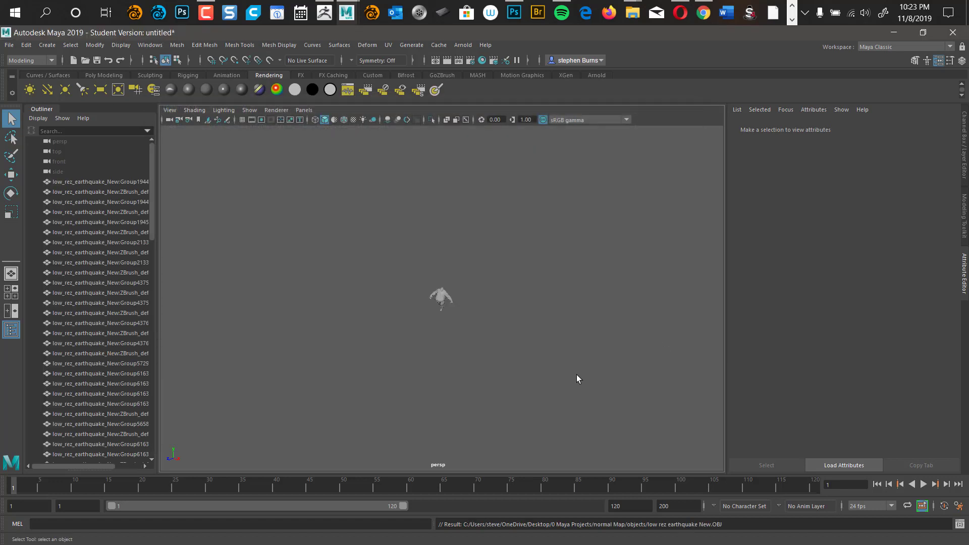
key("f")
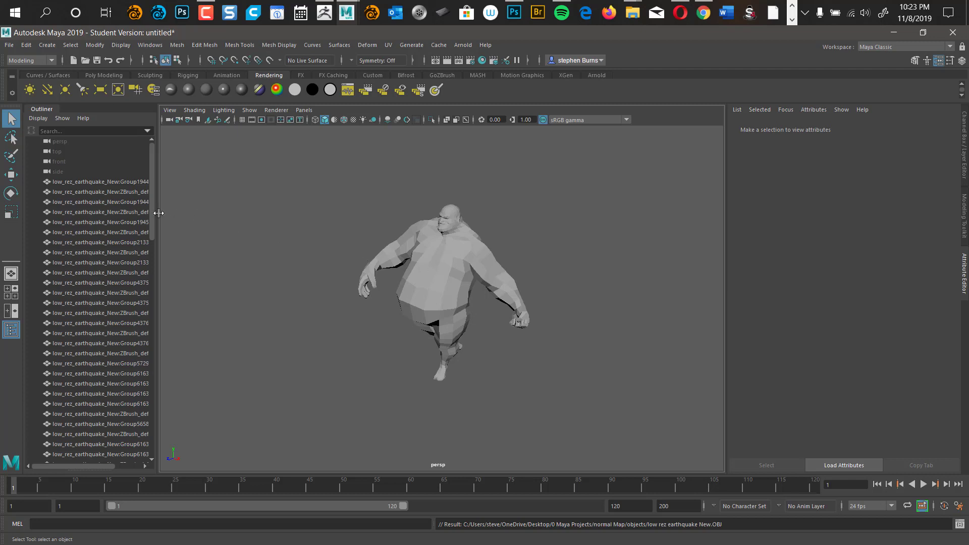
- Widen the Outliner and select several imported mesh groups one by one to examine which body parts they cover
left_click_drag(158, 213, 202, 216)
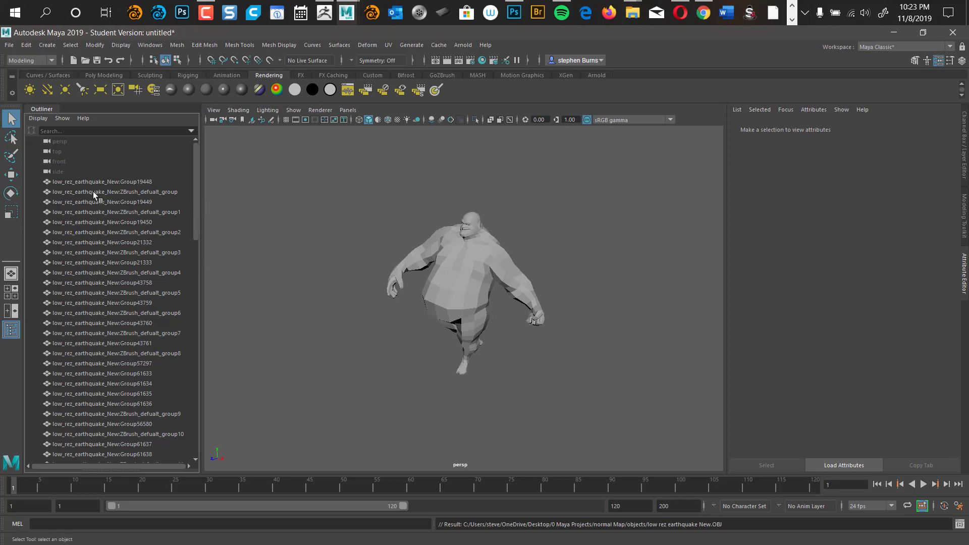
left_click(94, 212)
left_click(97, 263)
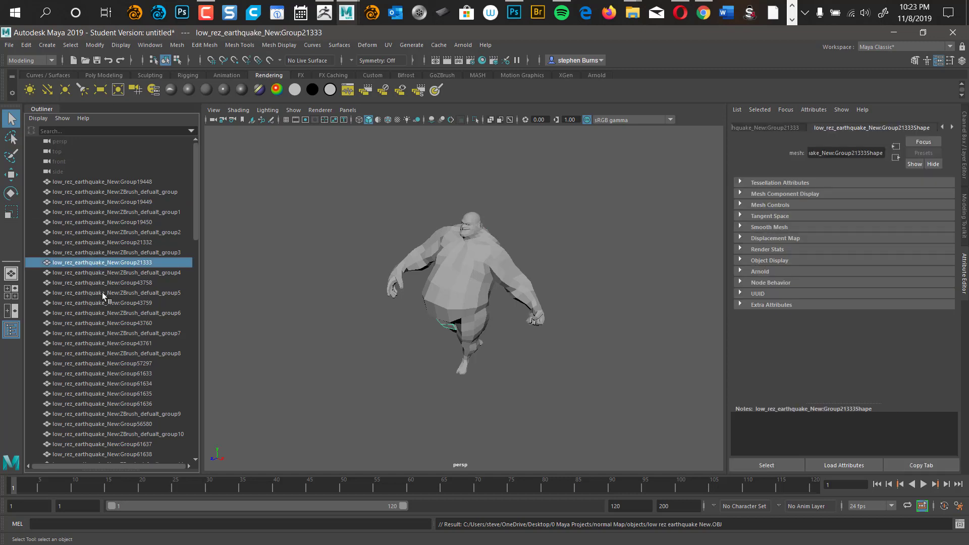
left_click(108, 333)
left_click(115, 374)
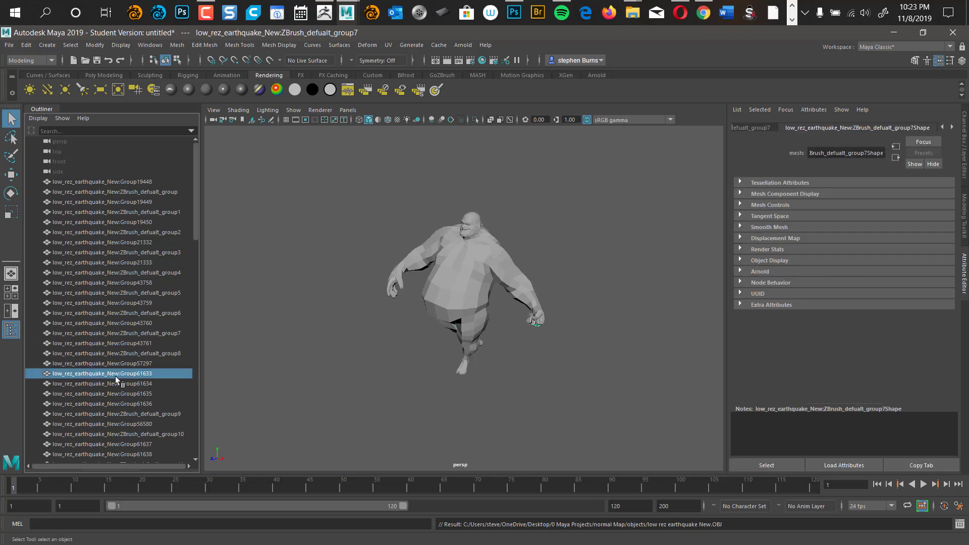
left_click(113, 414)
left_click(115, 434)
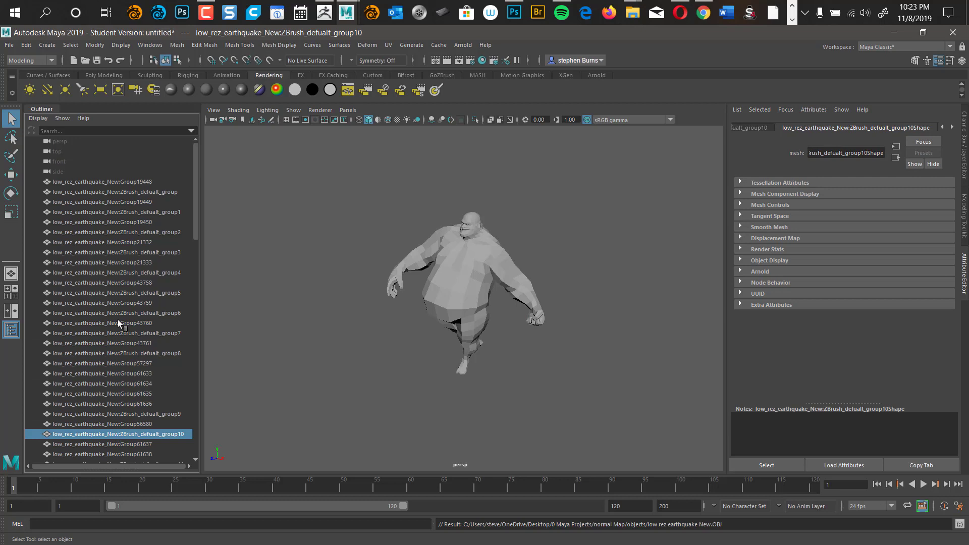
left_click_drag(125, 312, 124, 302)
left_click(129, 263)
left_click(137, 232)
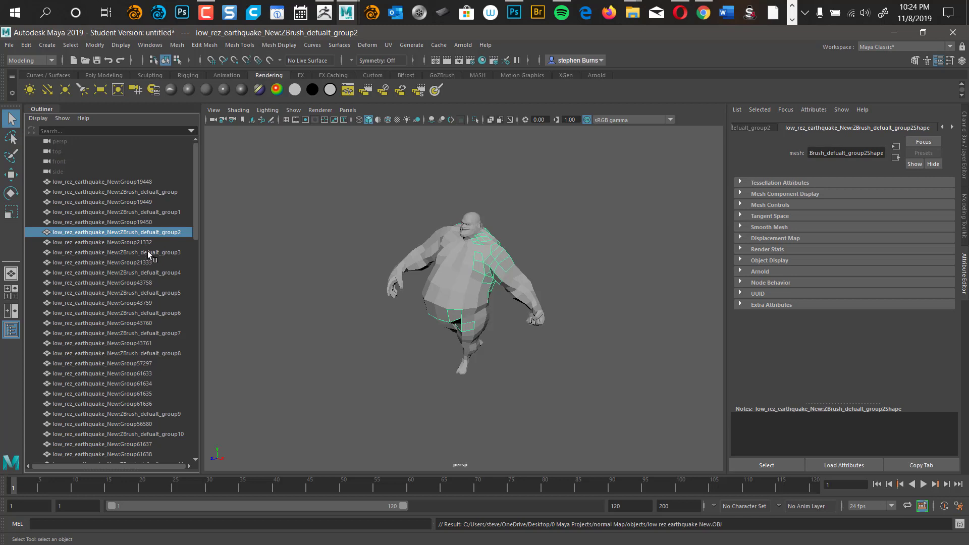
- Discard the scene with the split-up character and start a new one without saving
left_click(10, 45)
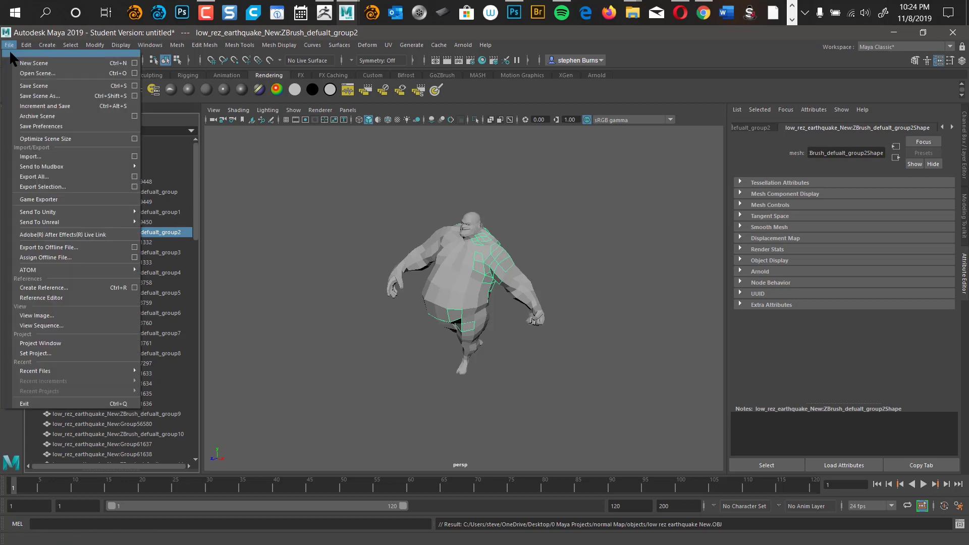
left_click(23, 59)
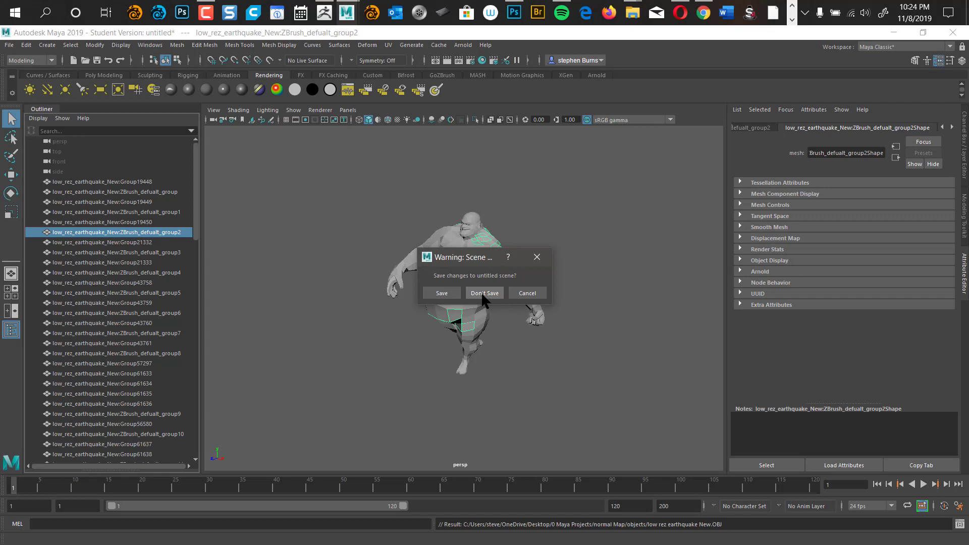
left_click(480, 292)
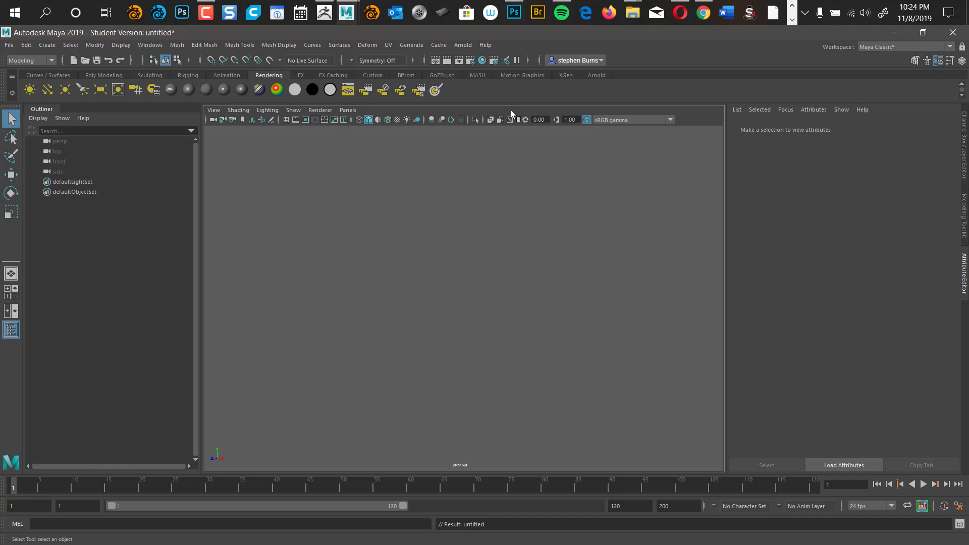
- Switch to ZBrush and turn on the PolyFrame display to show the body's polygroups
key("alt+Tab")
left_click(353, 168)
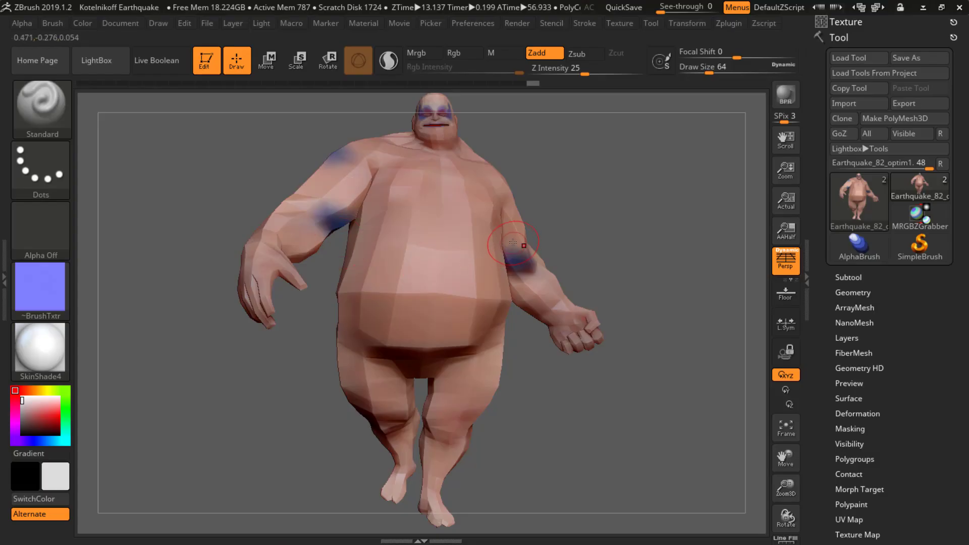
key("shift+f")
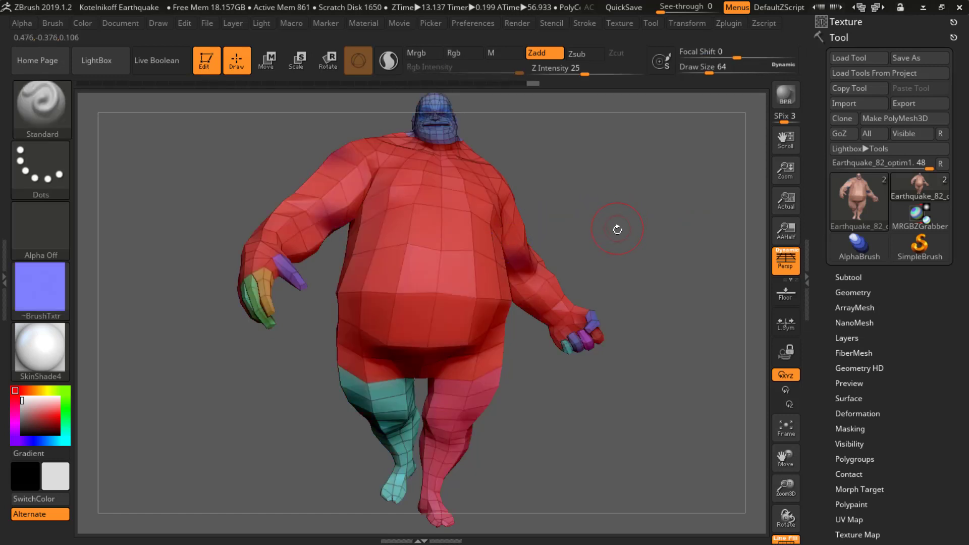
left_click_drag(604, 242, 584, 225)
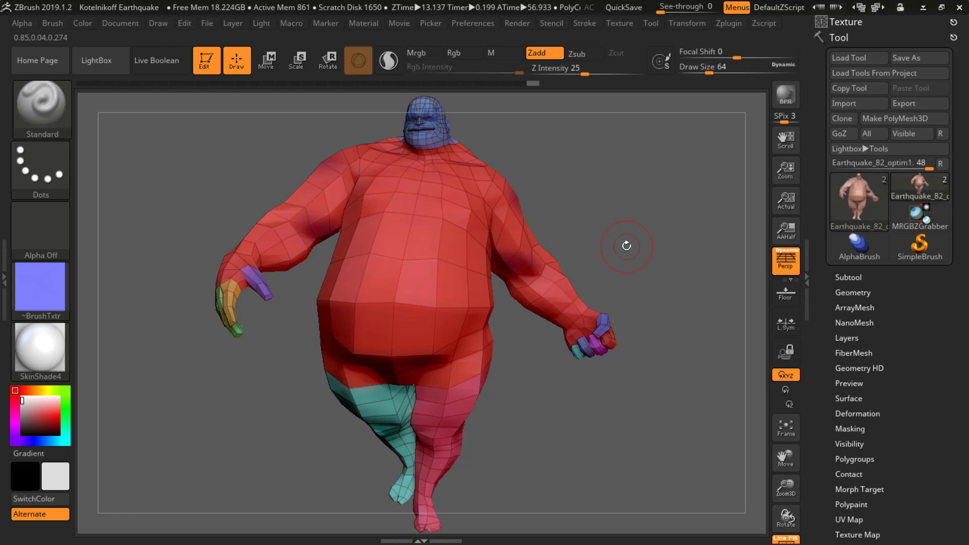
- Combine all of the character's polygroups into a single polygroup
key("ctrl")
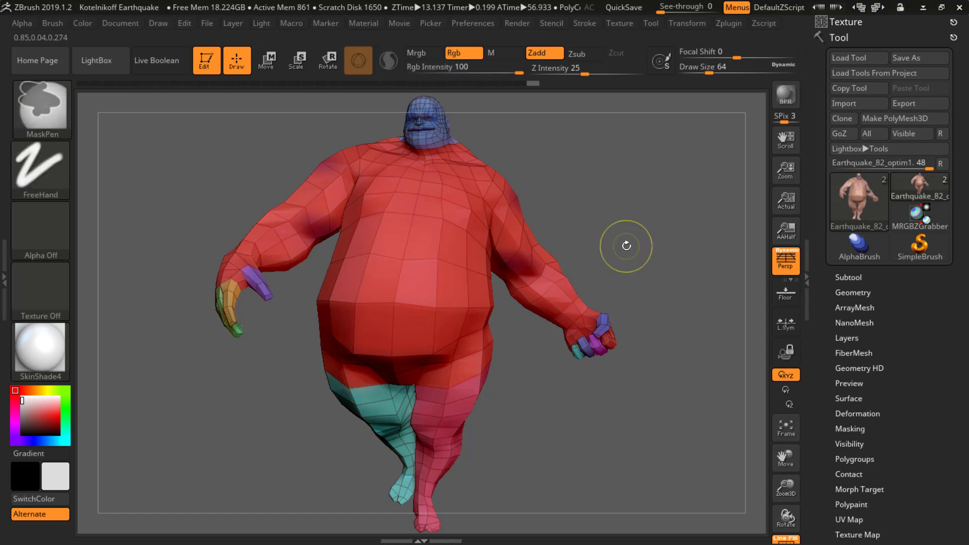
key("ctrl")
key("ctrl+w")
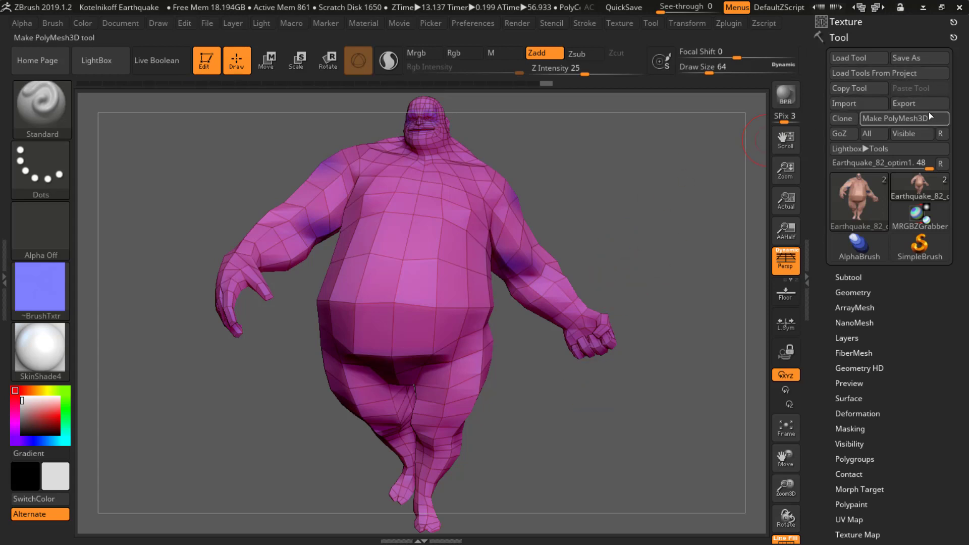
- Export the regrouped mesh to the objects folder as low rez earthquake New 002.OBJ
left_click(915, 103)
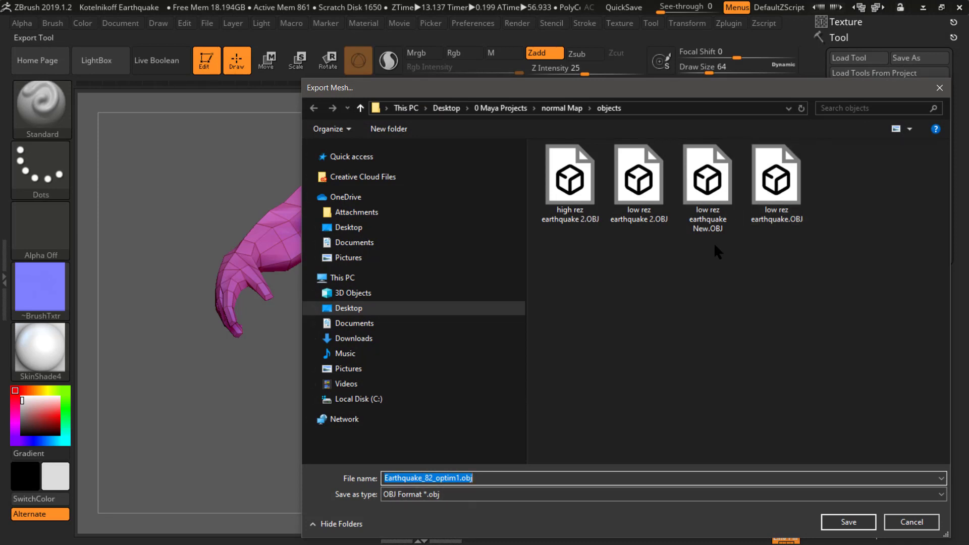
left_click(712, 222)
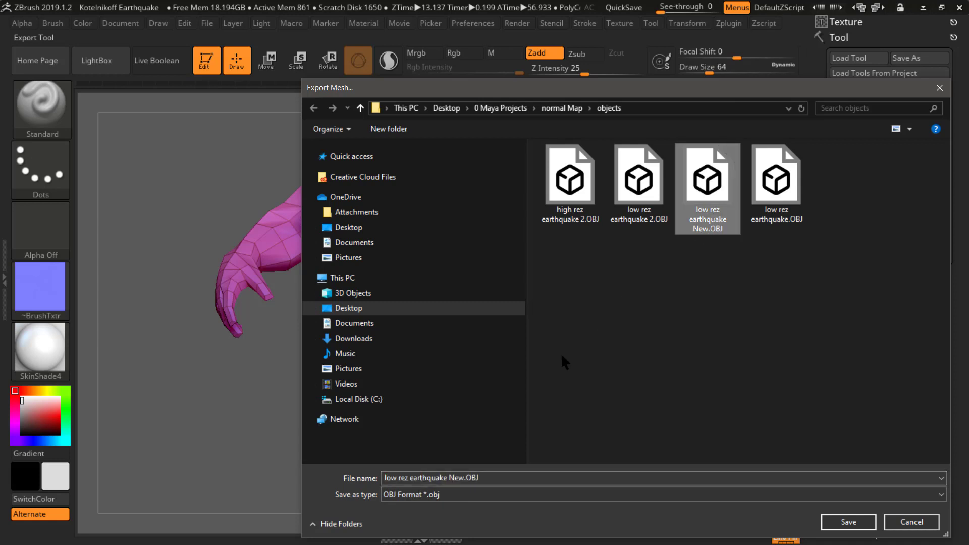
left_click(464, 479)
left_click(464, 479)
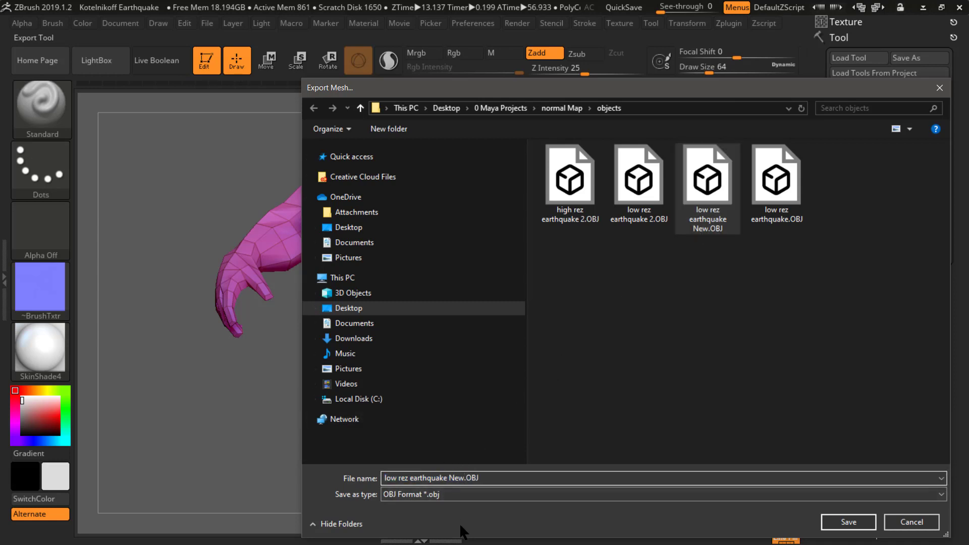
type("002")
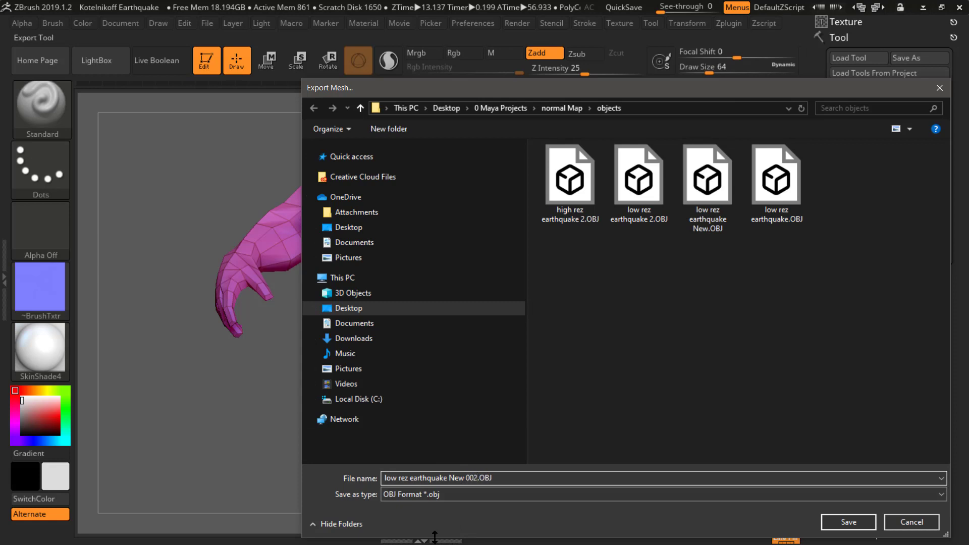
left_click(830, 519)
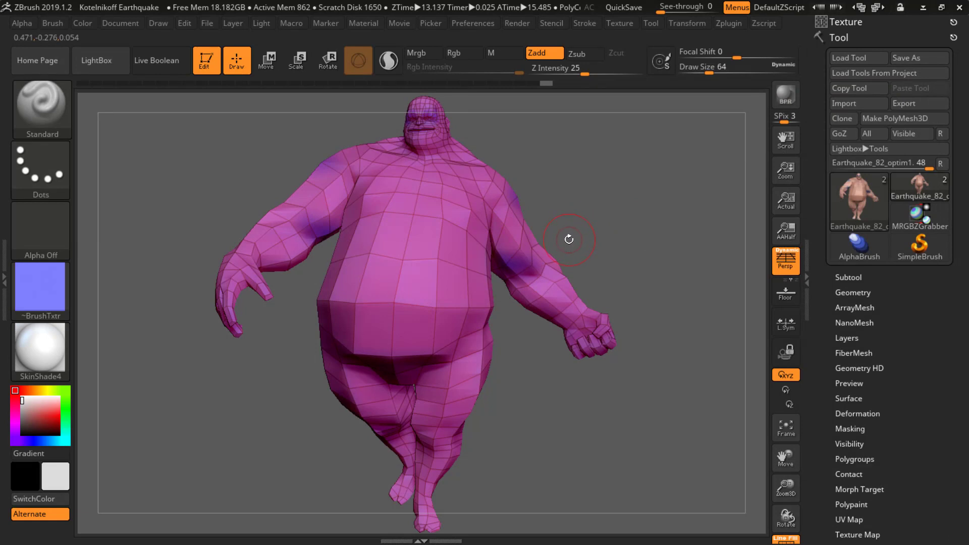
key("alt+Tab")
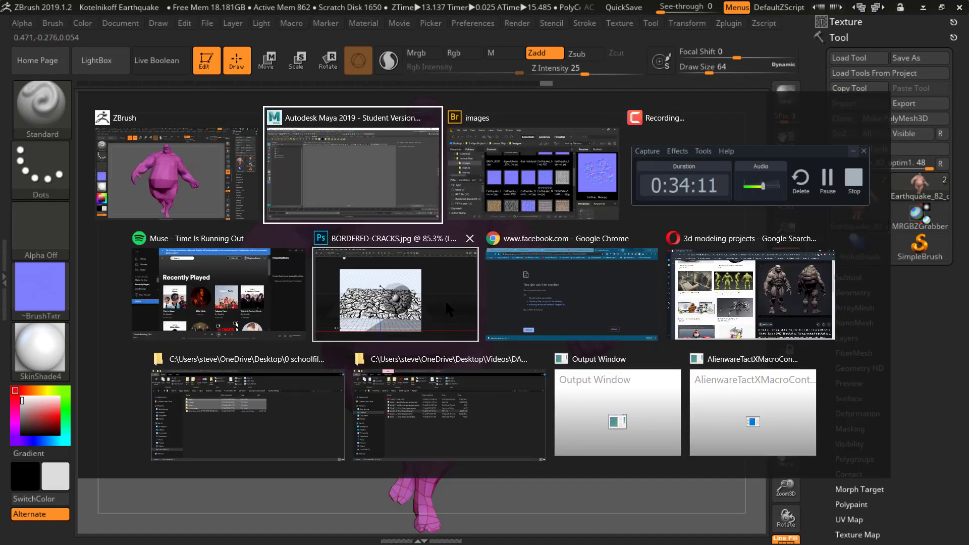
left_click(191, 170)
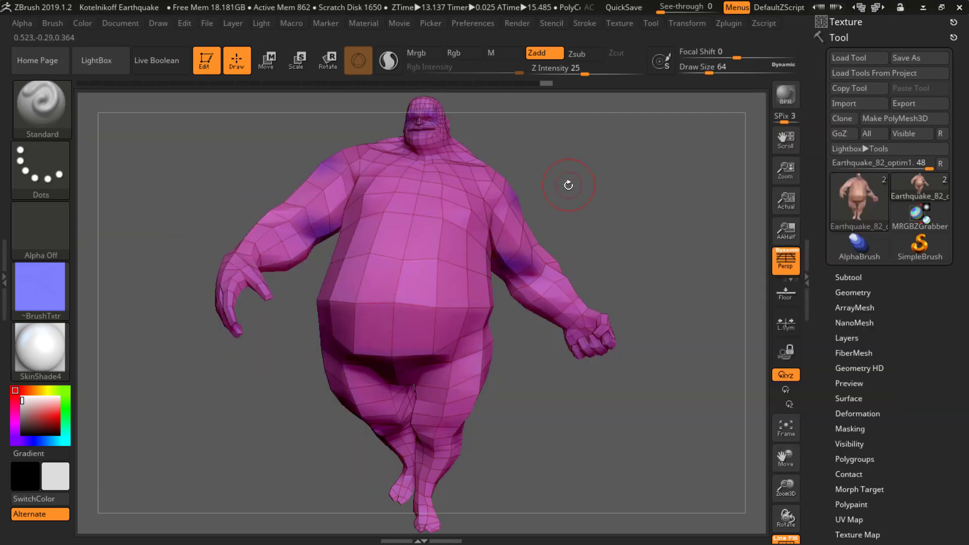
- Switch to Maya and import low rez earthquake New 002.OBJ from the objects folder into the empty scene
key("alt+Tab")
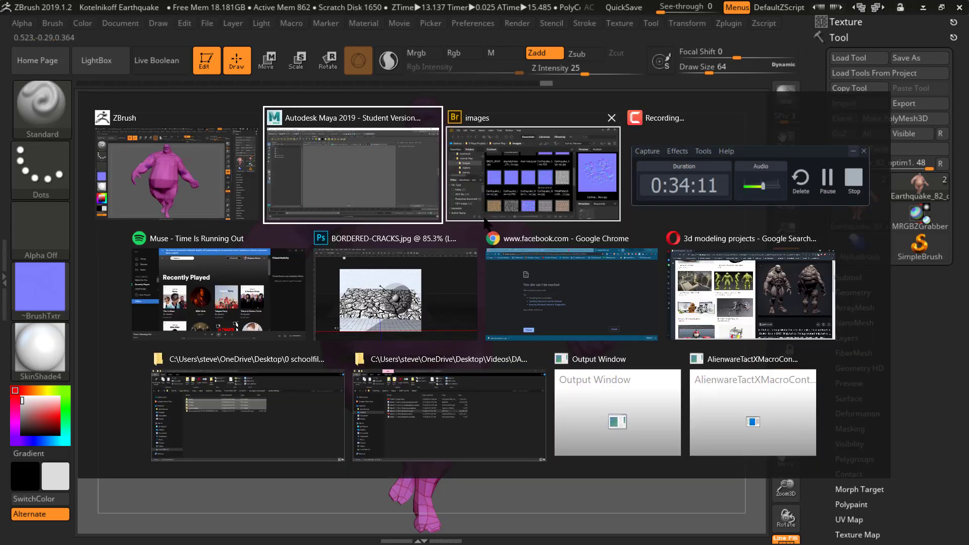
left_click(395, 180)
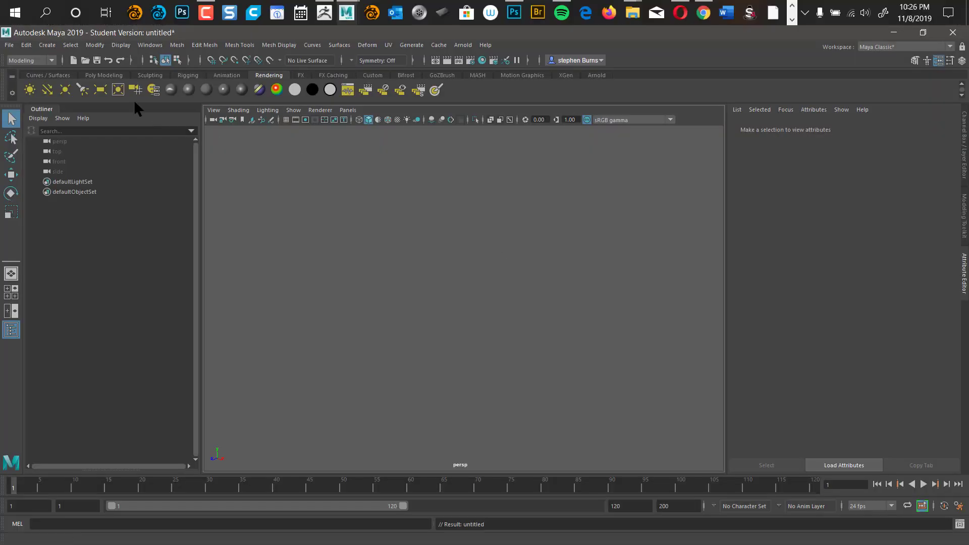
left_click(10, 45)
mouse_move(74, 209)
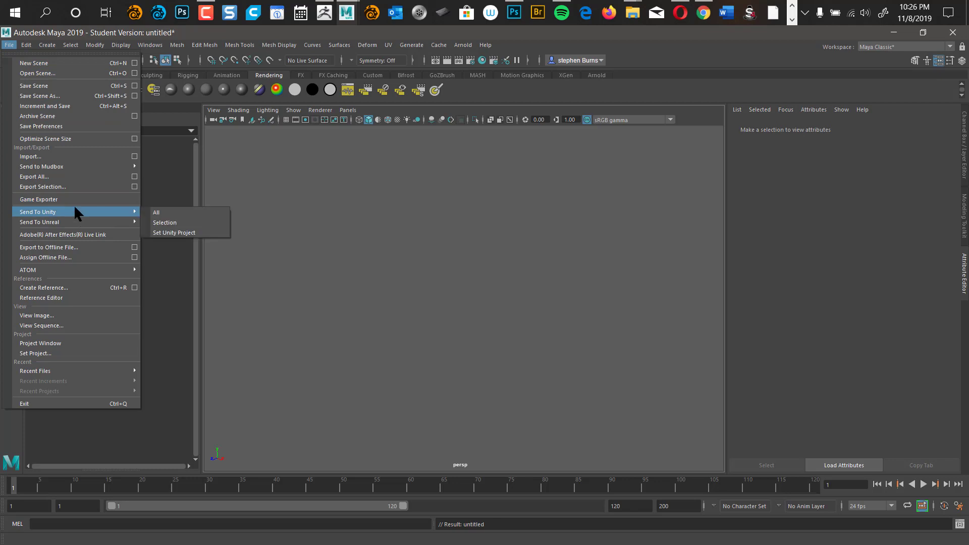
left_click(93, 157)
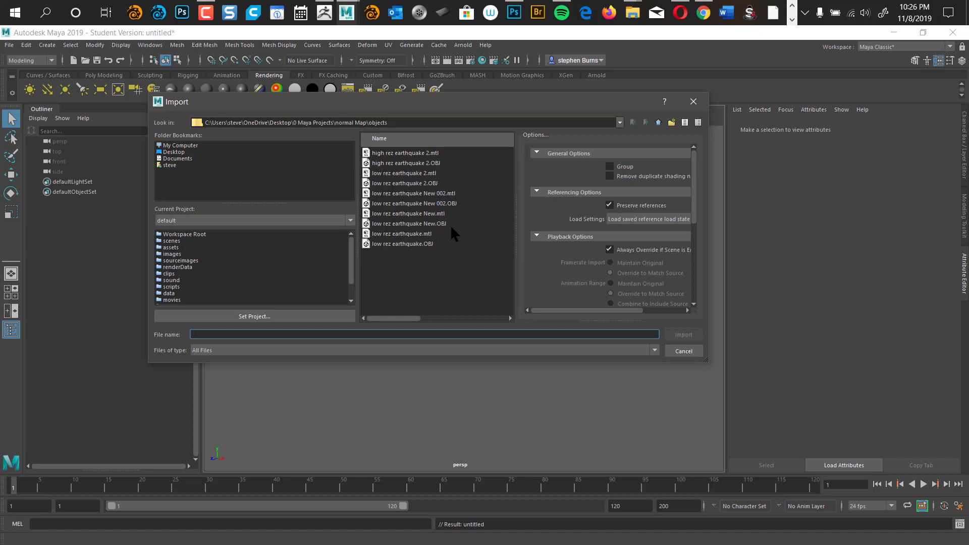
left_click(447, 203)
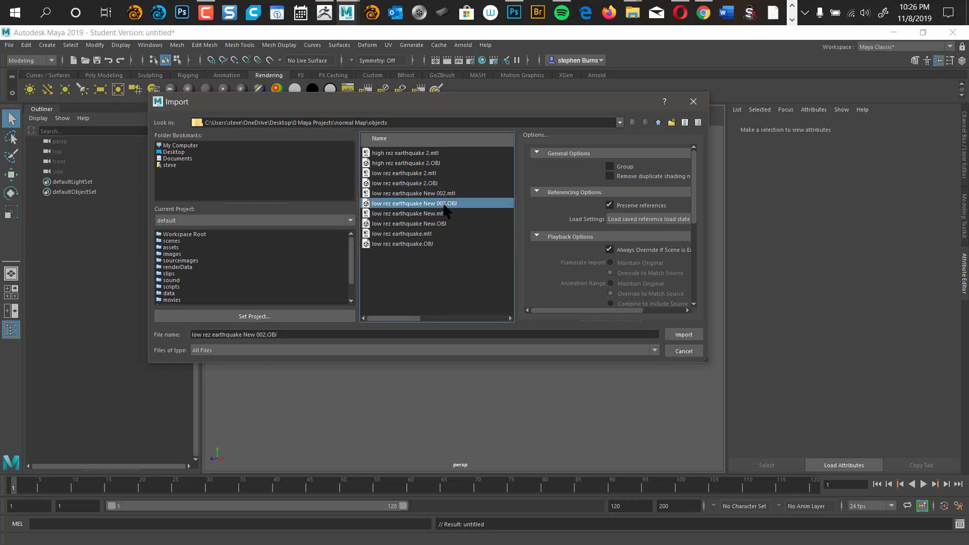
left_click(683, 336)
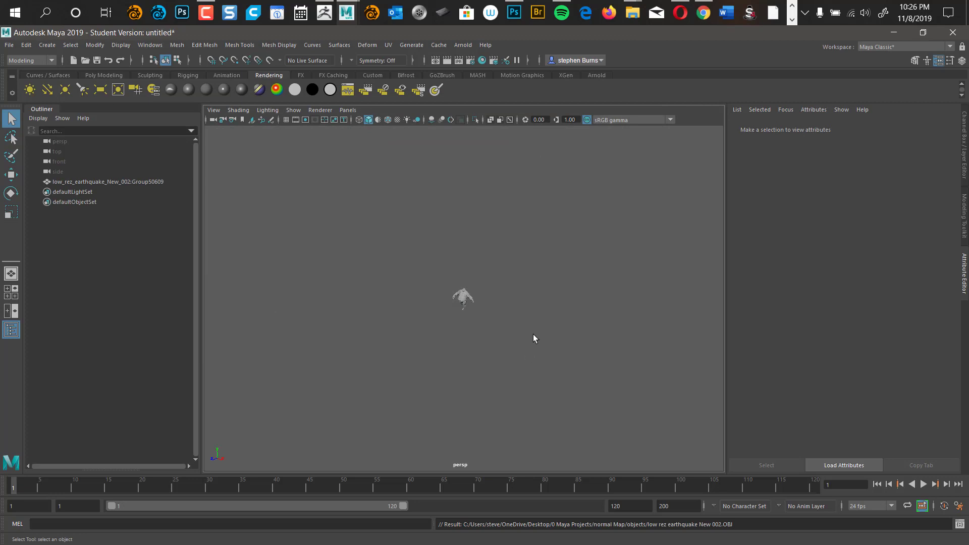
- Examine the imported character's UV layout in the UV Editor, then close the editor
key("f")
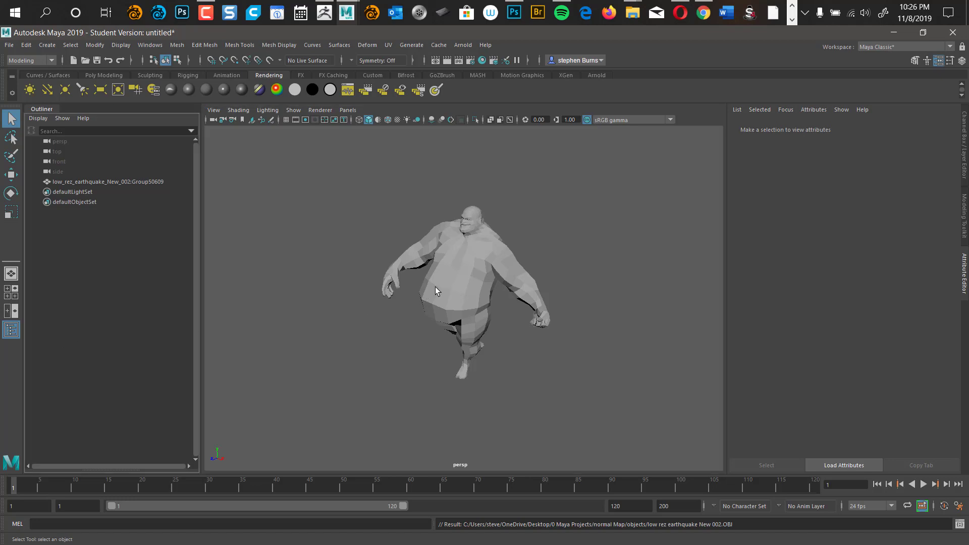
scroll(451, 285, "up", 1)
scroll(523, 287, "up", 4)
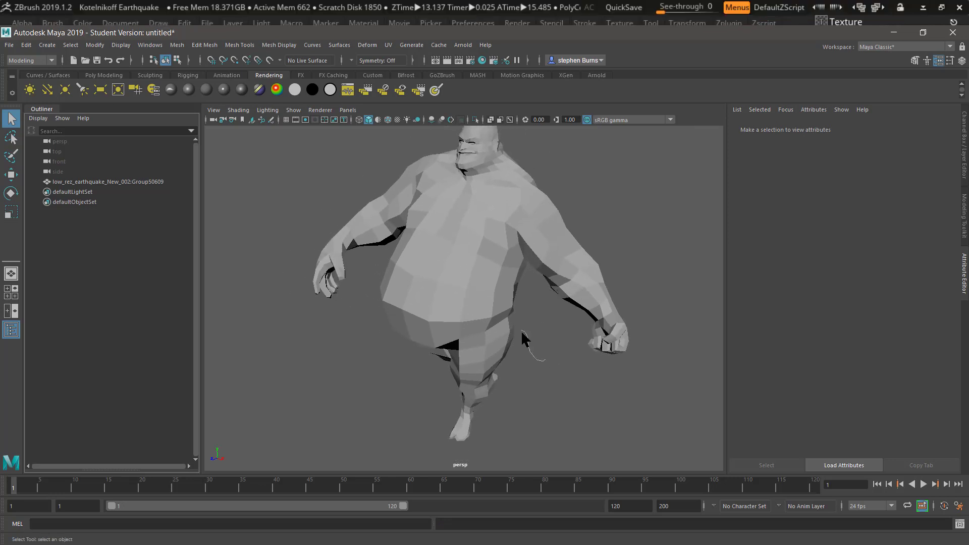
left_click_drag(525, 337, 469, 309, "alt")
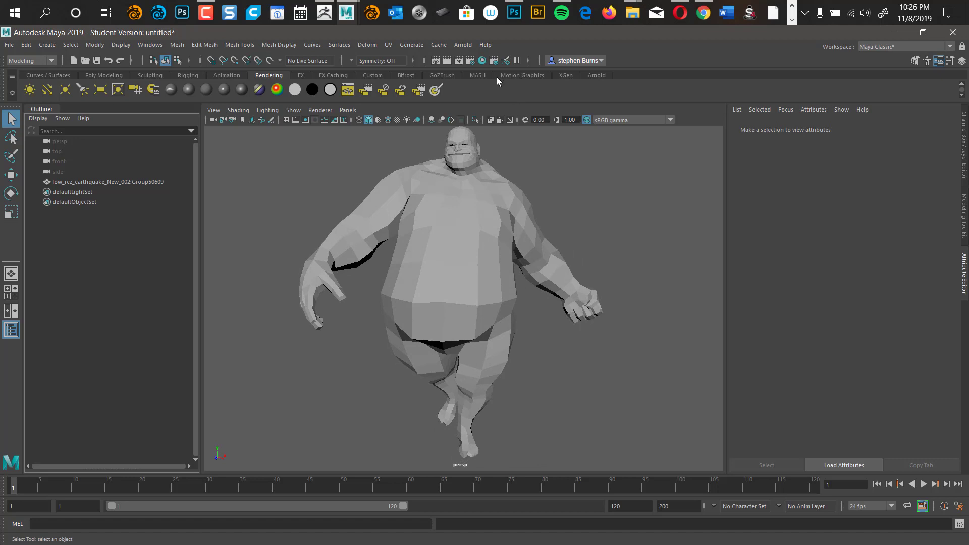
left_click(387, 45)
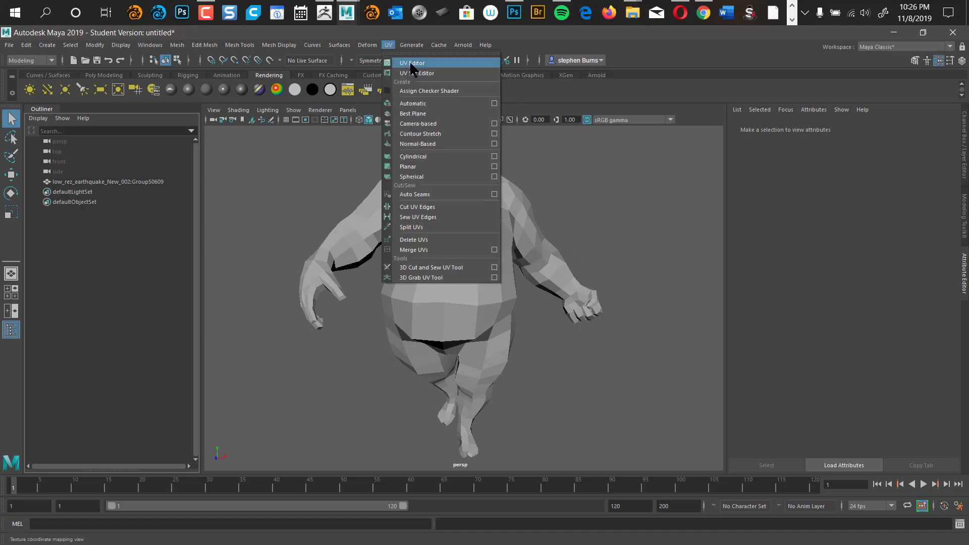
left_click(410, 61)
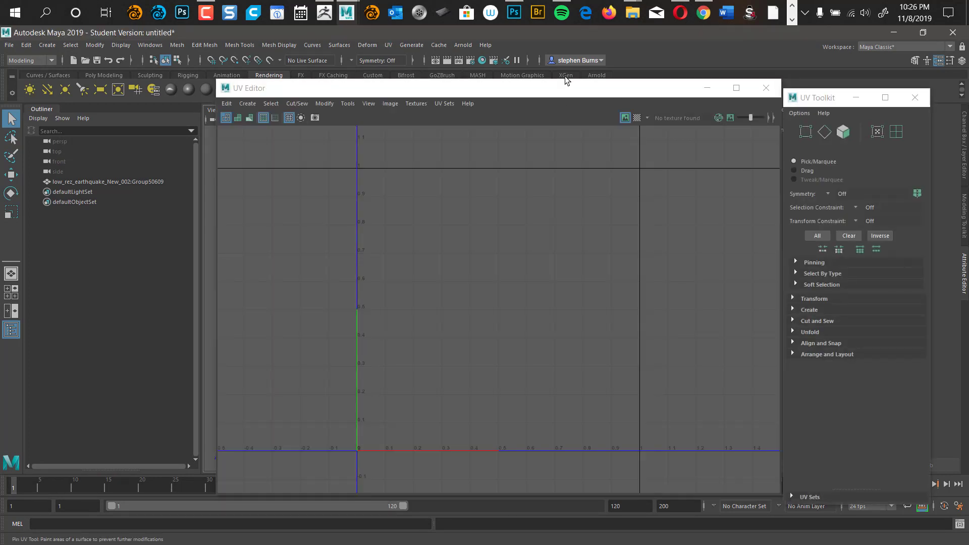
left_click_drag(567, 86, 879, 93)
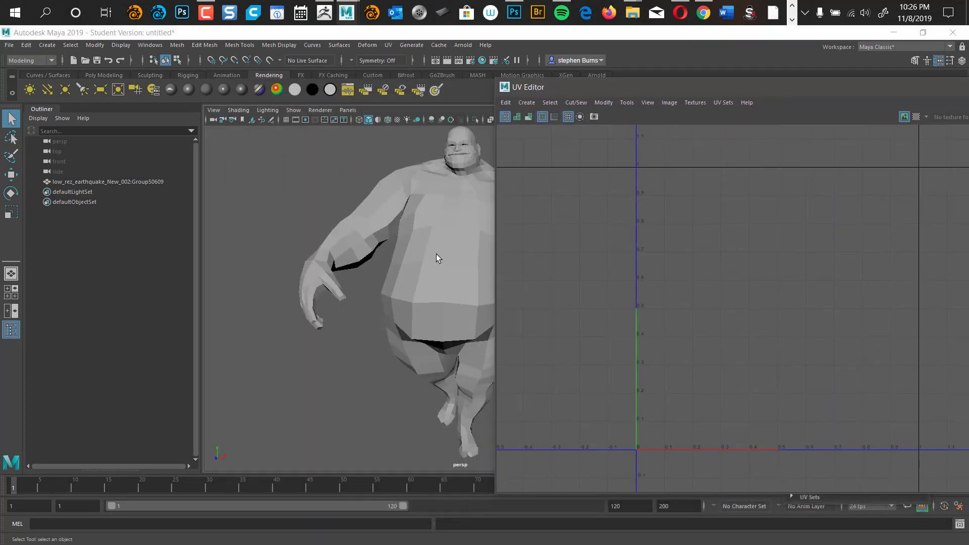
left_click(387, 308)
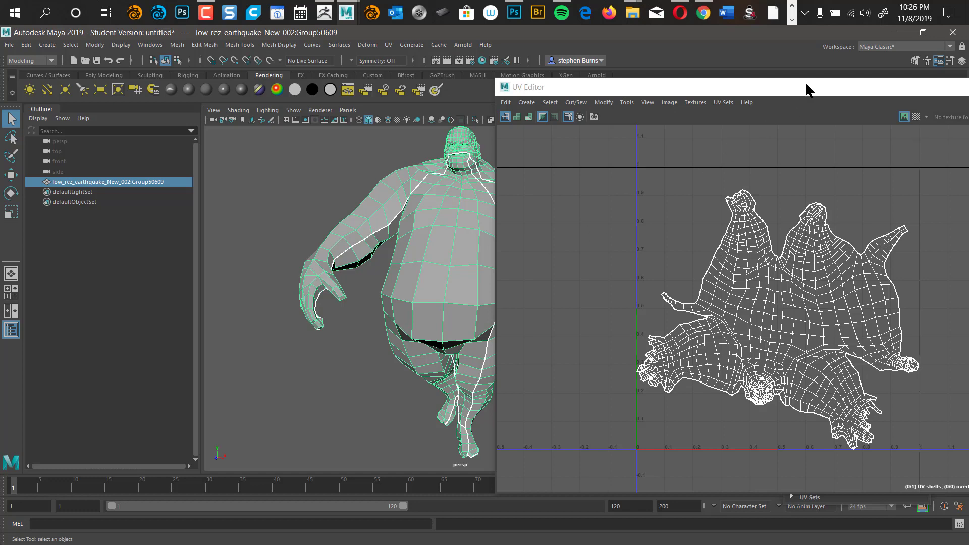
left_click_drag(813, 93, 603, 82)
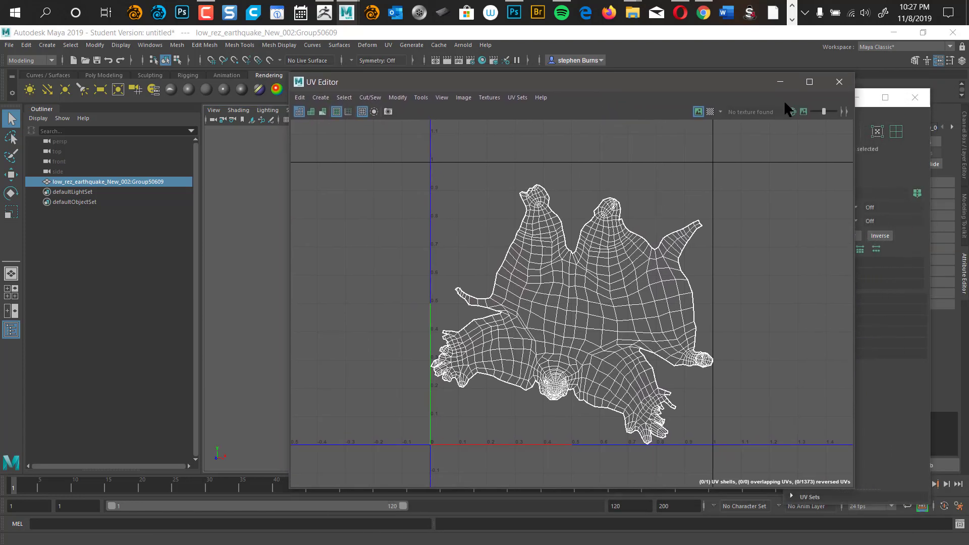
left_click(838, 81)
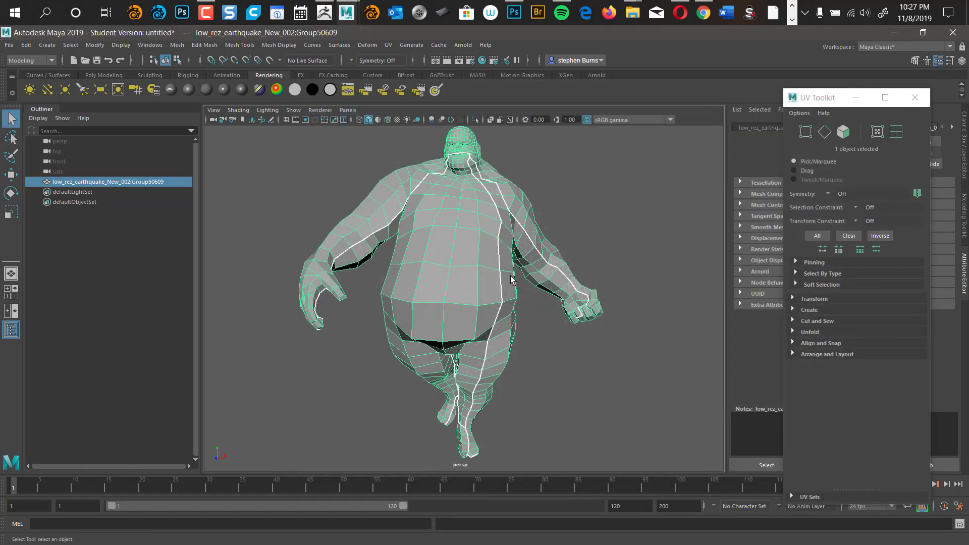
- Assign a new Lambert material to the character and move the UV Toolkit off the material's attributes
right_click_drag(481, 257, 598, 462)
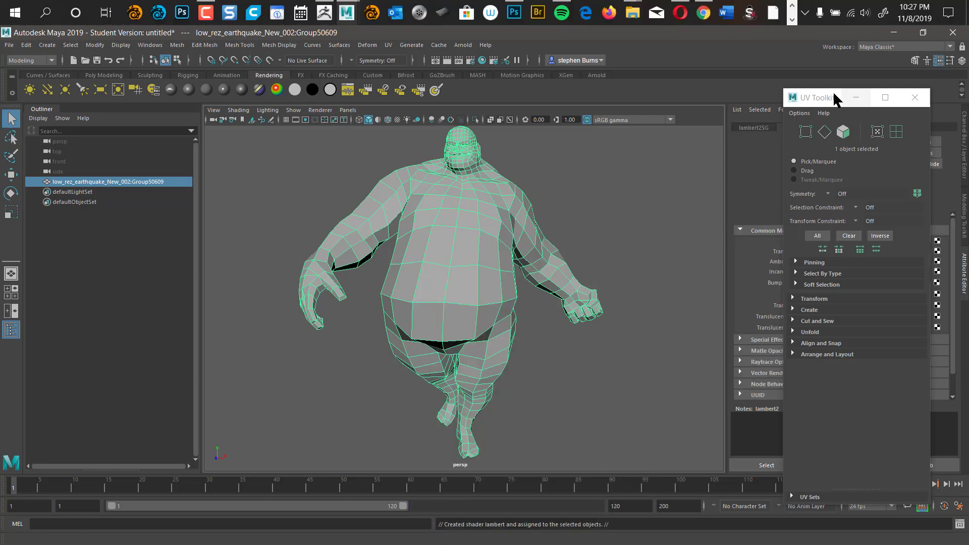
left_click(815, 101)
left_click_drag(814, 101, 180, 107)
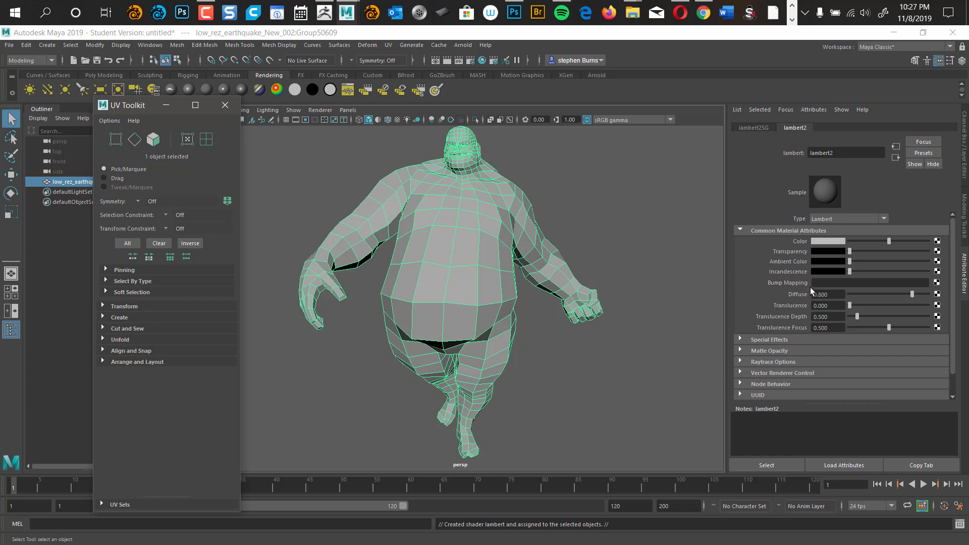
- Connect a File texture to the Lambert material's Bump Mapping
left_click(936, 284)
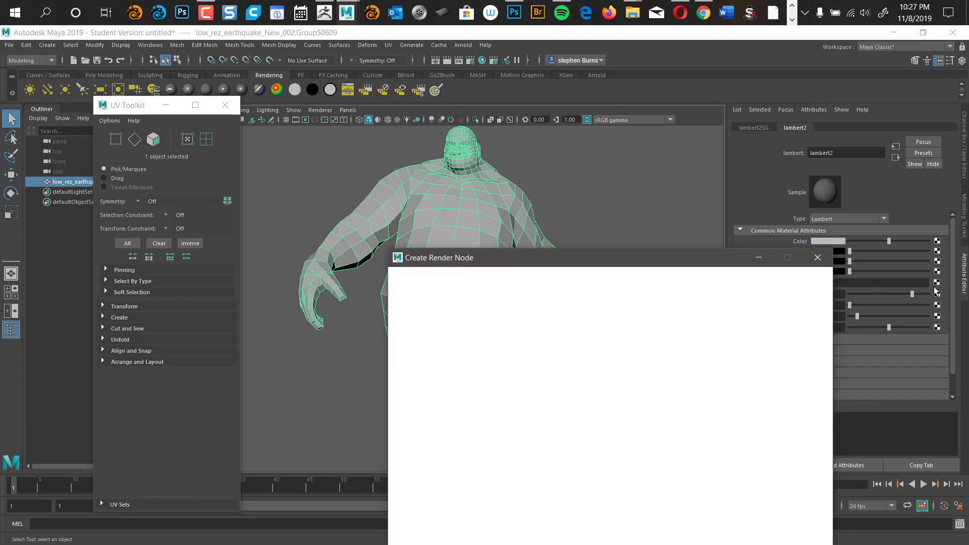
left_click_drag(592, 202, 536, 98)
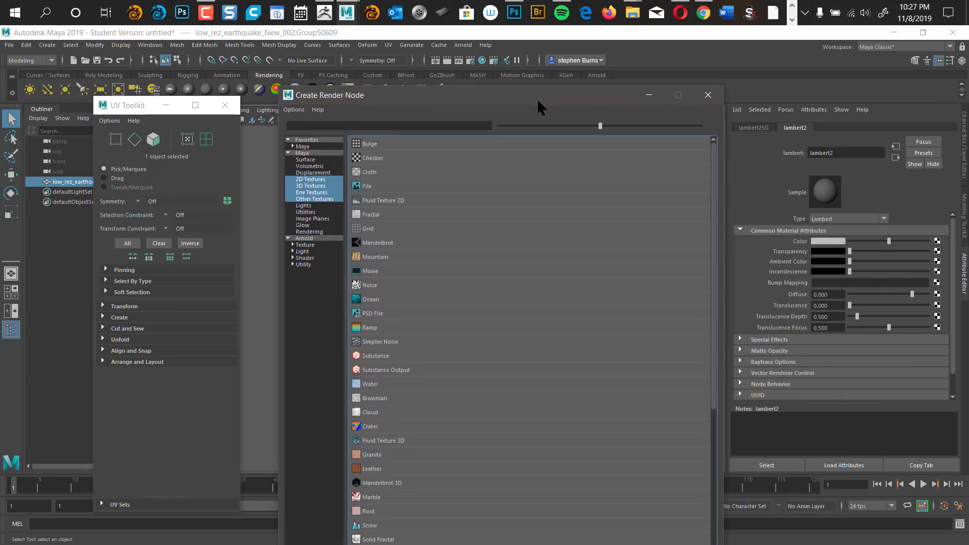
left_click(365, 187)
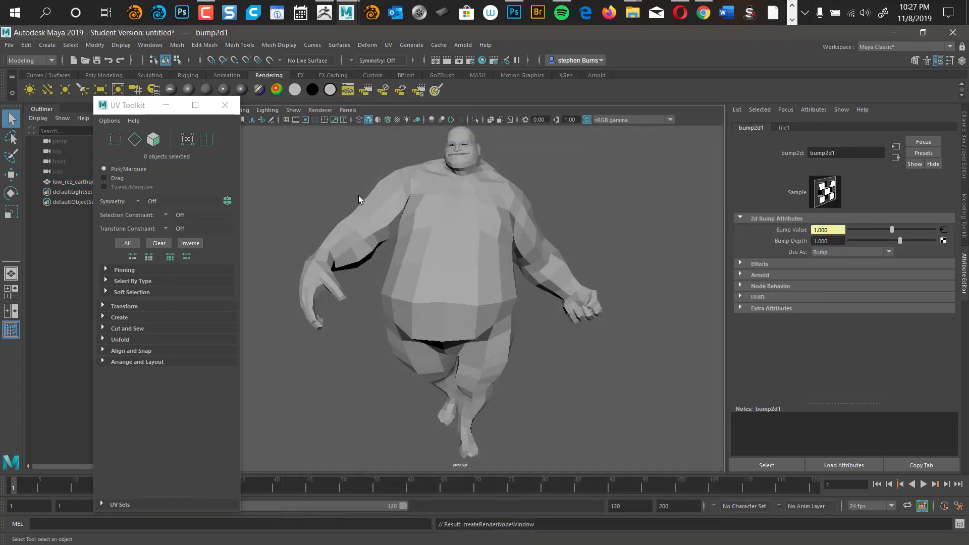
- Load Earthquake_New.jpg from the images folder as the bump file texture's image
left_click(782, 128)
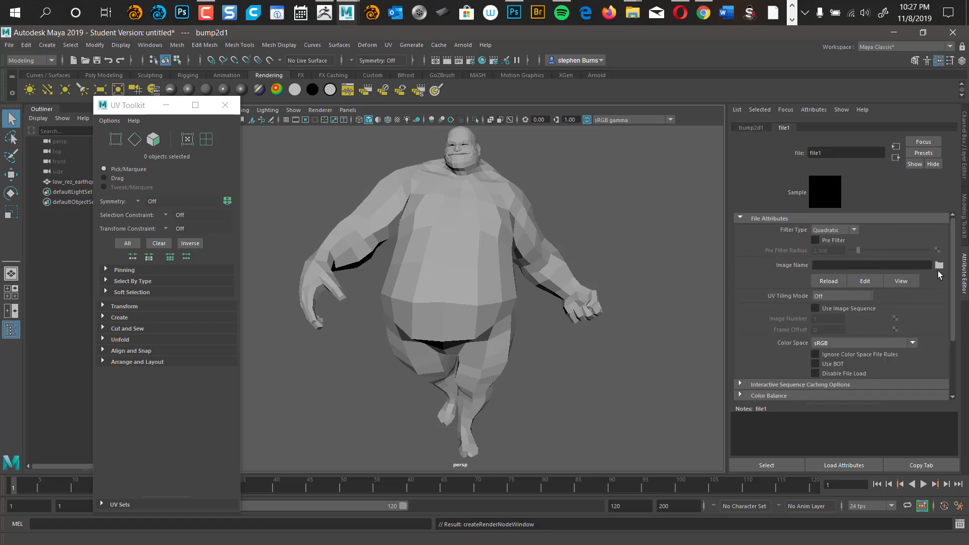
left_click(938, 265)
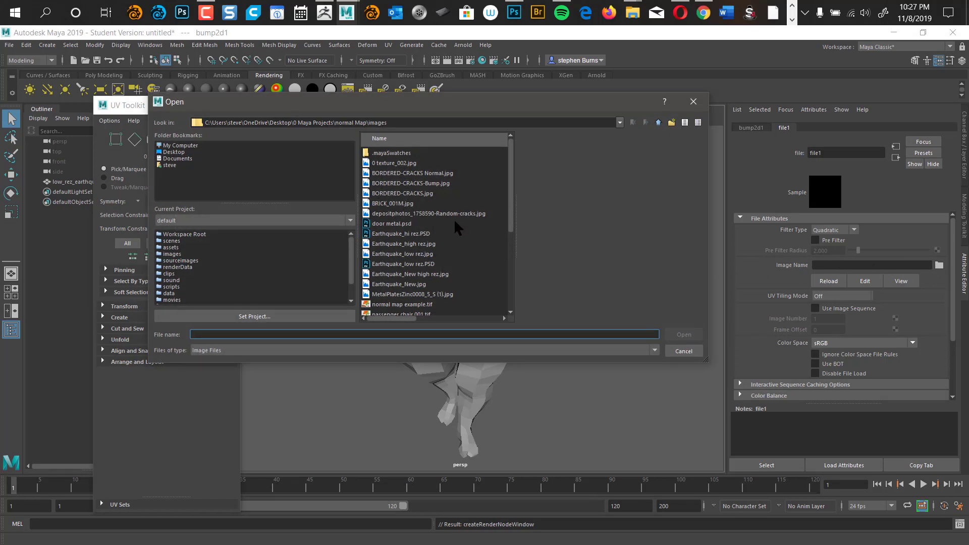
left_click_drag(508, 207, 506, 226)
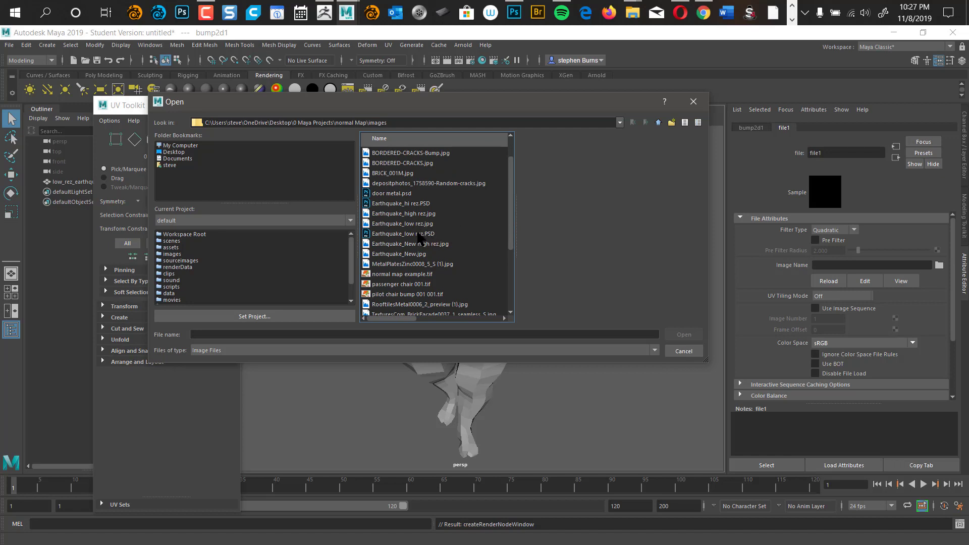
left_click(408, 213)
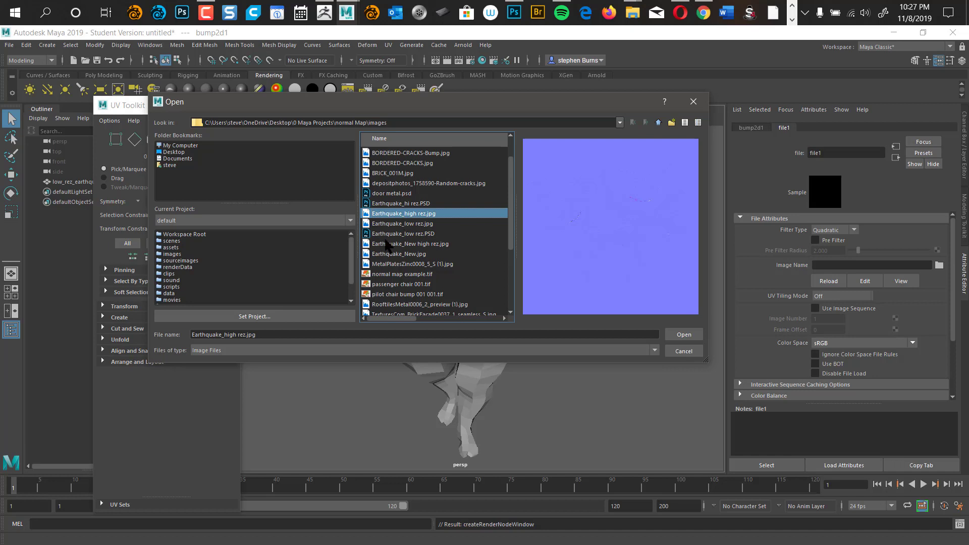
left_click(407, 224)
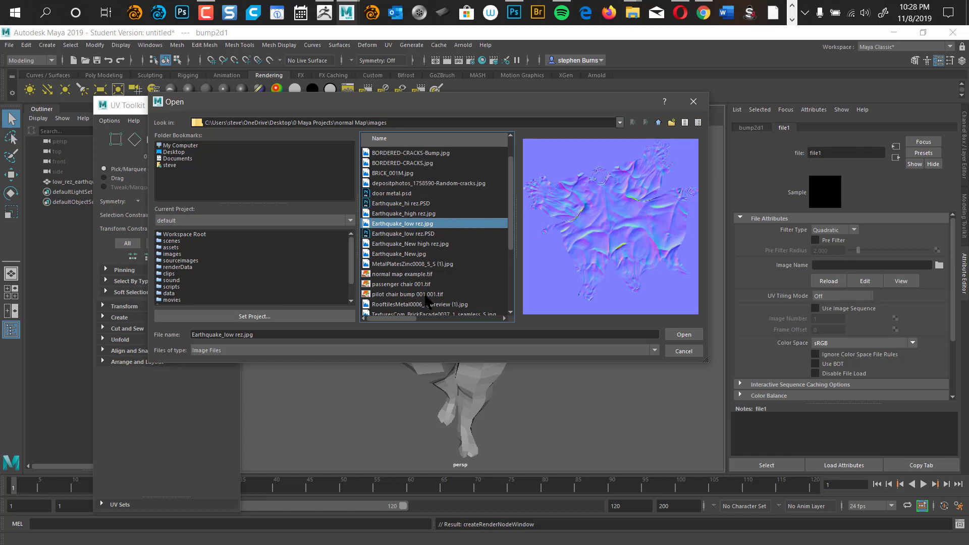
left_click(399, 255)
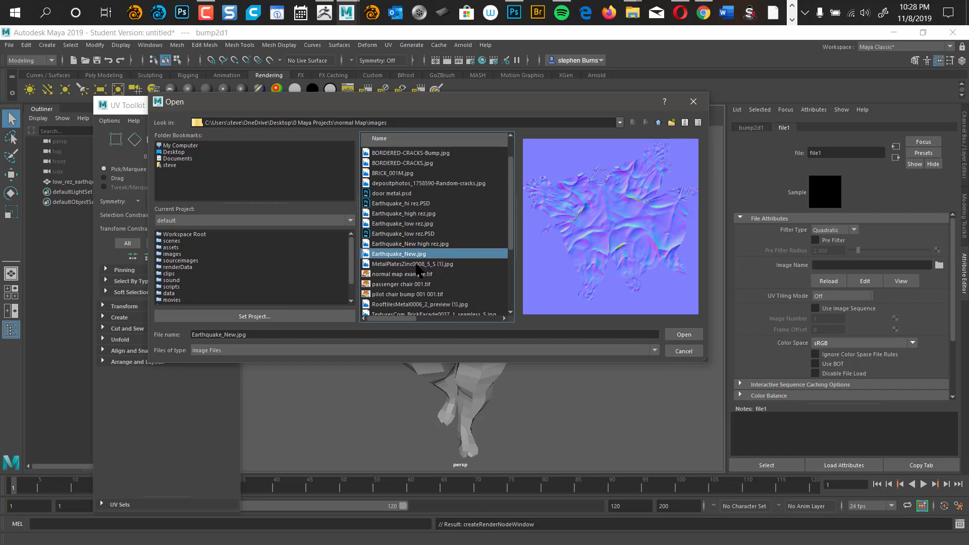
left_click(676, 334)
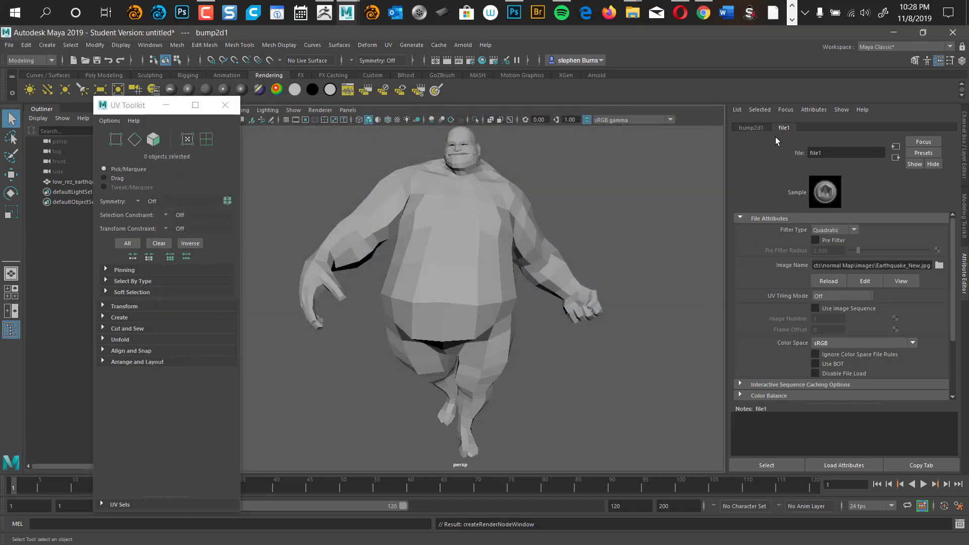
- Set the 2D bump node to be used as Tangent Space Normals
left_click(751, 128)
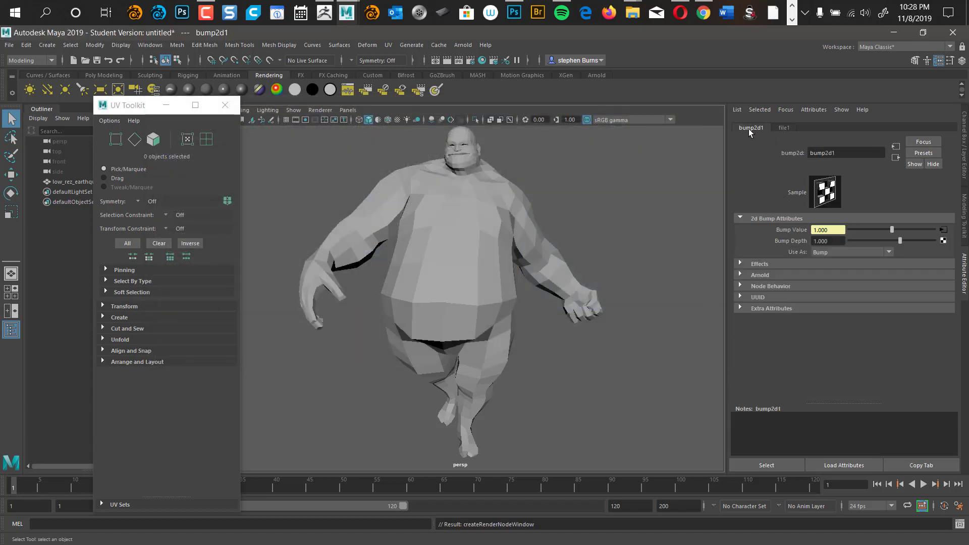
left_click(877, 254)
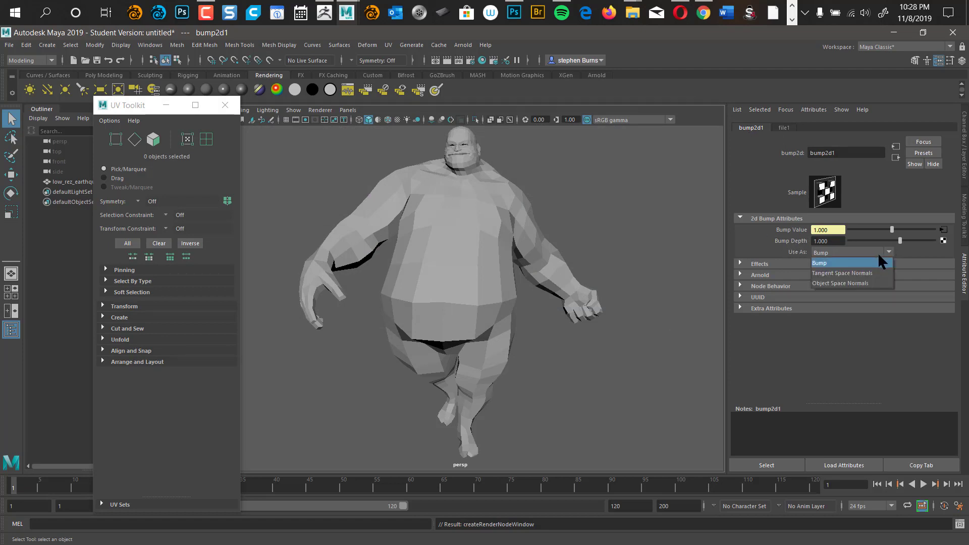
left_click(863, 273)
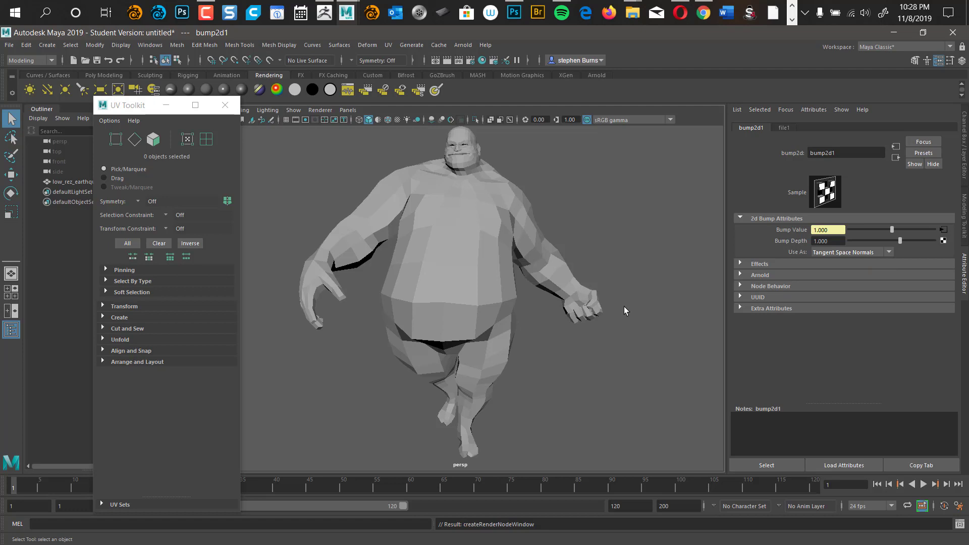
- Turn on textured shading in the viewport and inspect the normal map on the character's torso
left_click(636, 275)
key("6")
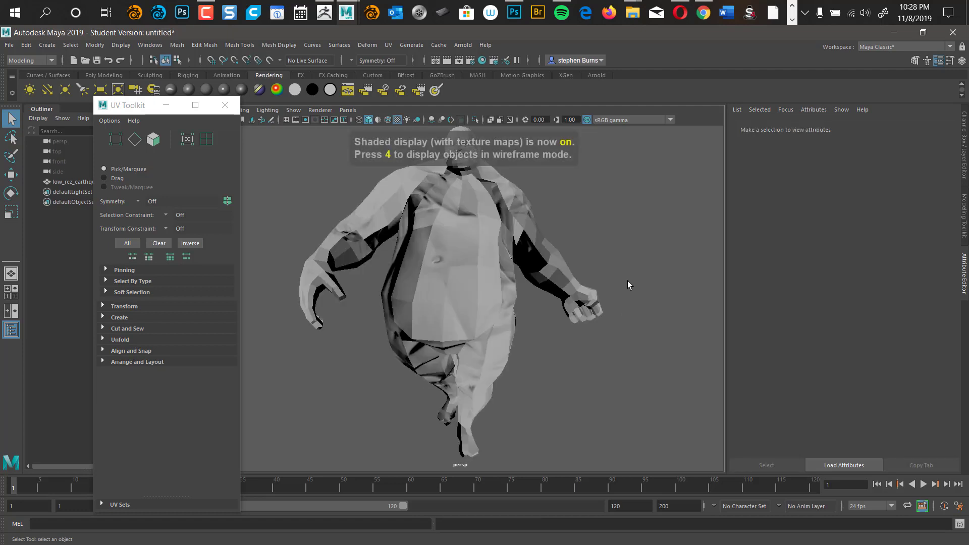
left_click(552, 267)
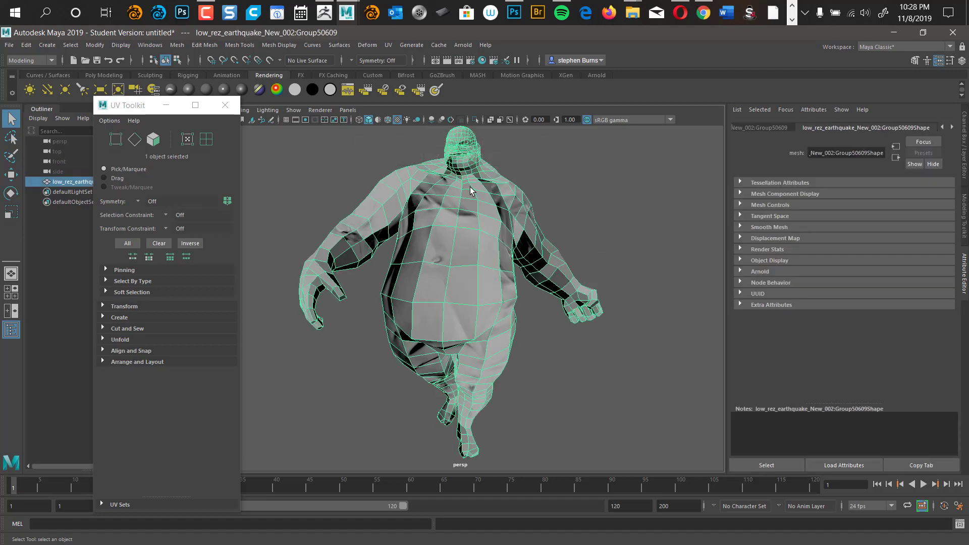
key("6")
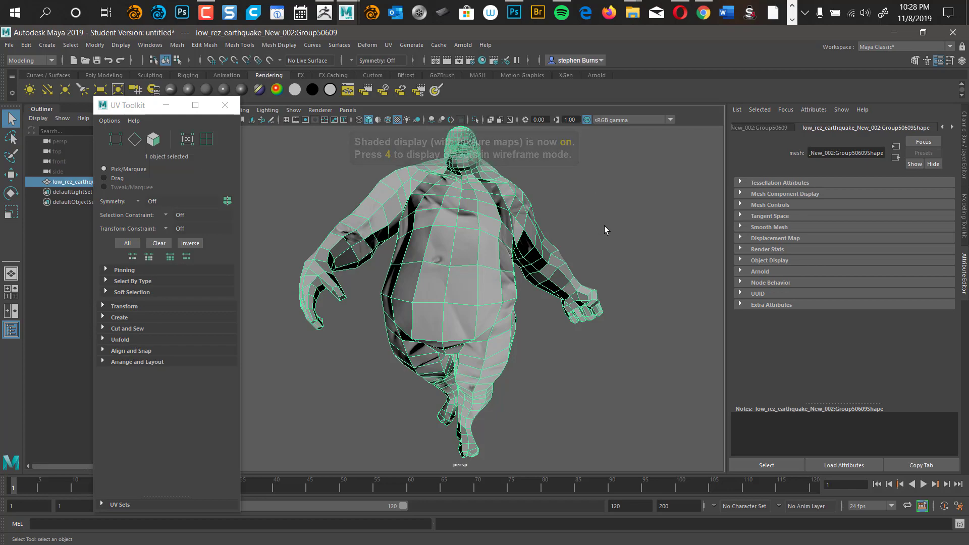
left_click_drag(607, 229, 474, 230, "alt")
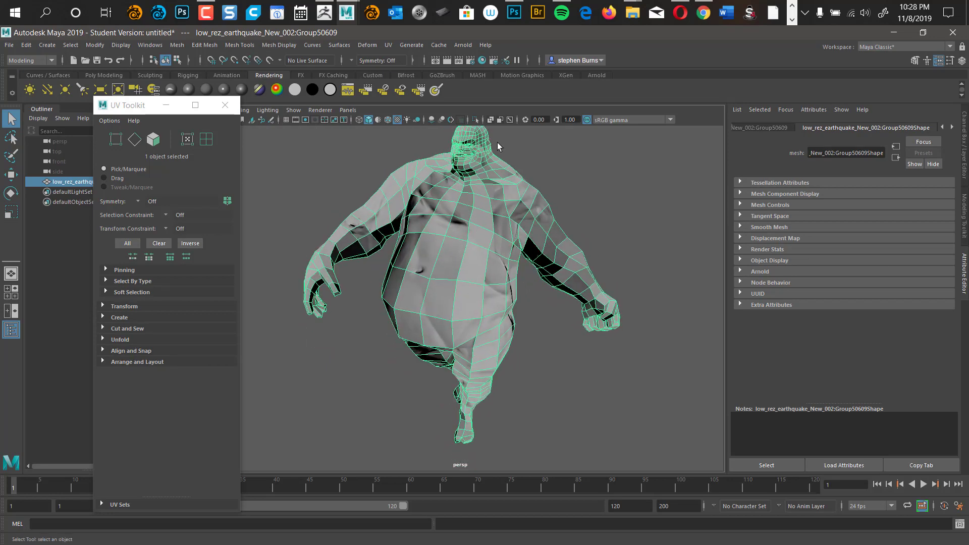
right_click_drag(472, 150, 560, 160, "alt")
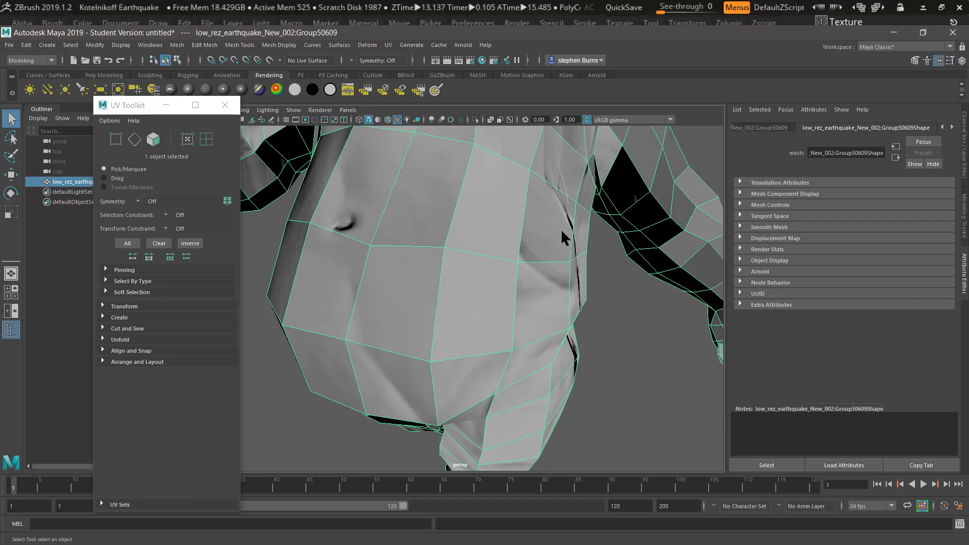
- Convert the selection to the mesh's faces and examine the normal map detail on the character's head, neck and torso
key("ctrl+F11")
scroll(564, 200, "down", 8)
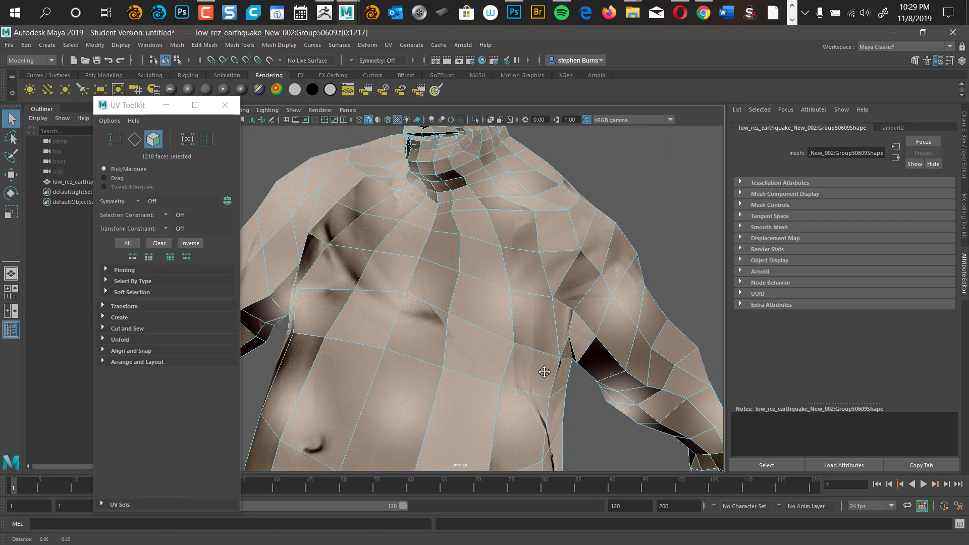
middle_click_drag(540, 293, 542, 269, "alt")
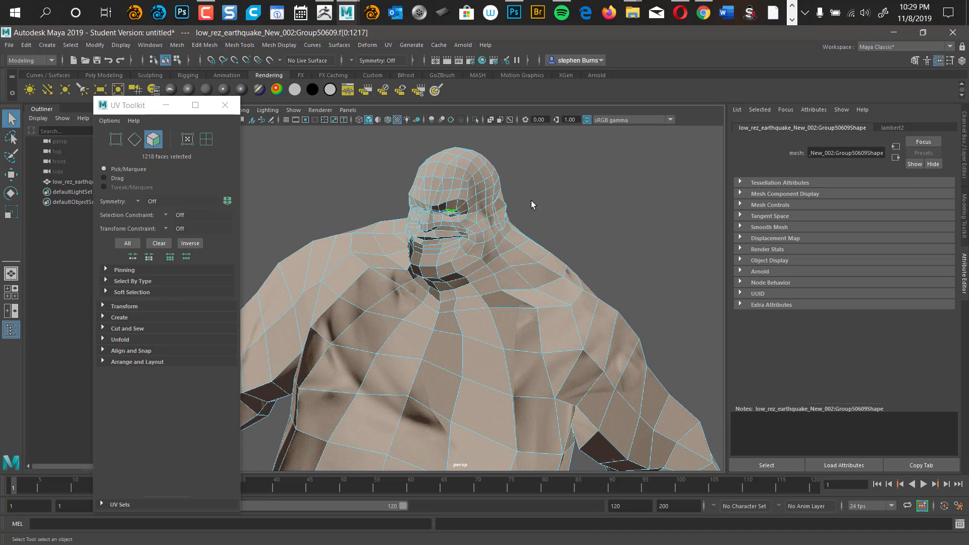
right_click_drag(579, 205, 703, 185, "alt")
middle_click_drag(640, 190, 629, 209, "alt")
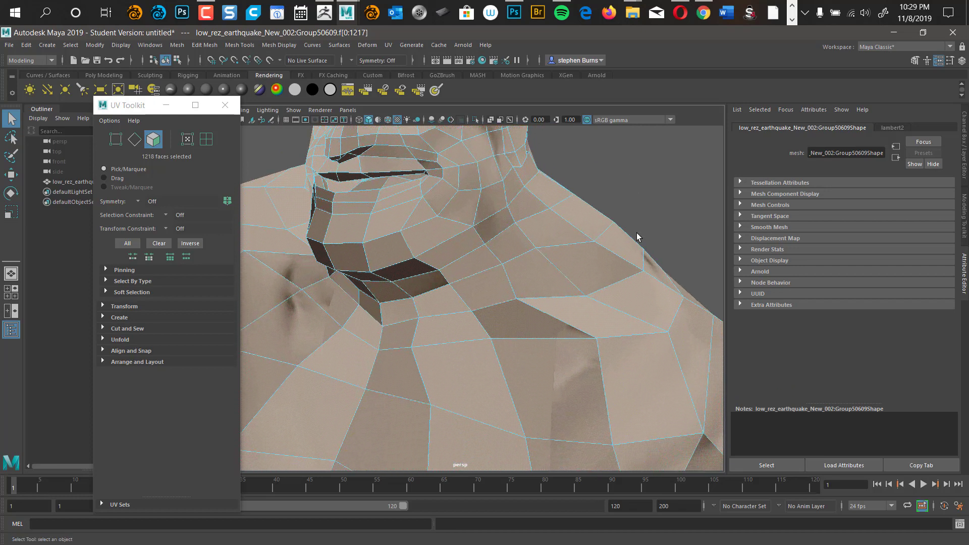
right_click_drag(637, 237, 498, 285, "alt")
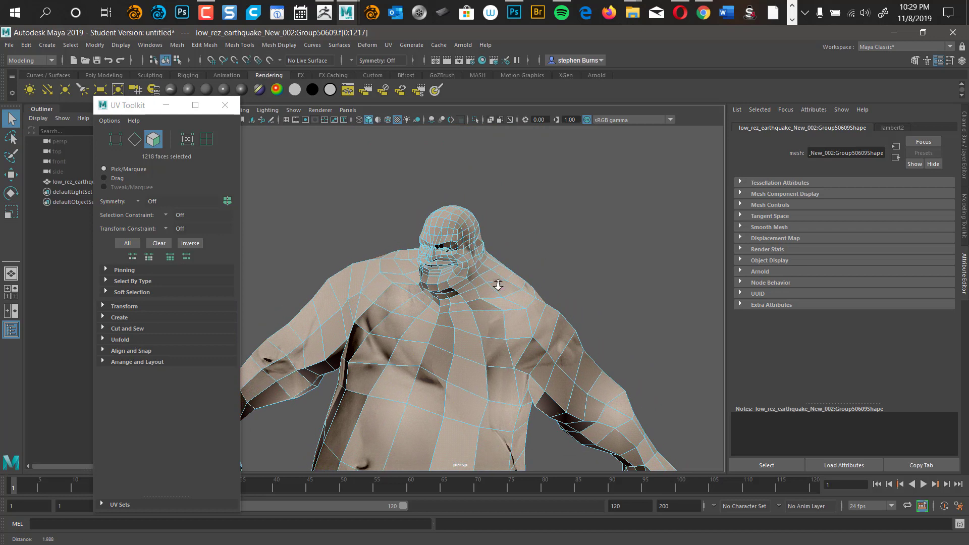
middle_click_drag(575, 277, 619, 180, "alt")
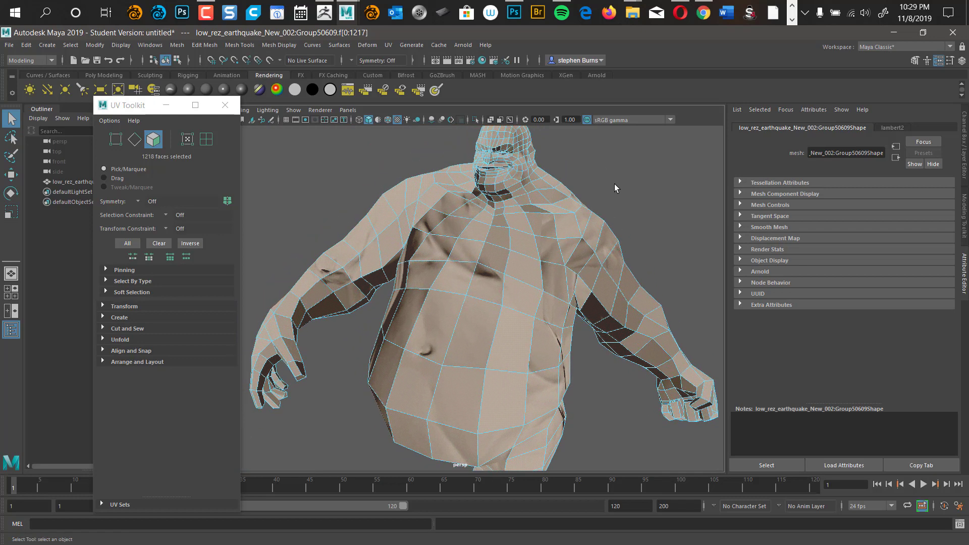
- Turn on smooth mesh preview for the character and examine the normal map on the smoothed torso, picking faces on the upper chest
key("3")
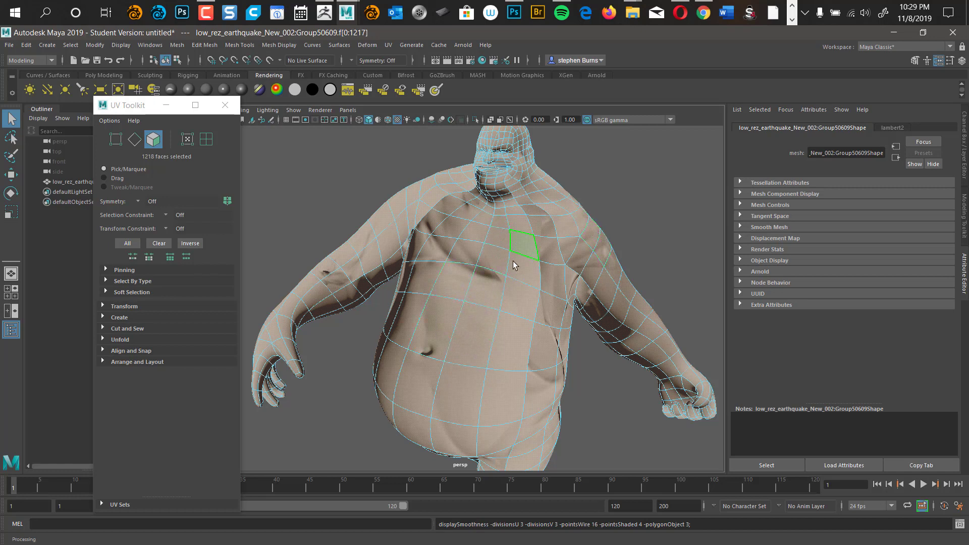
left_click_drag(523, 229, 542, 246)
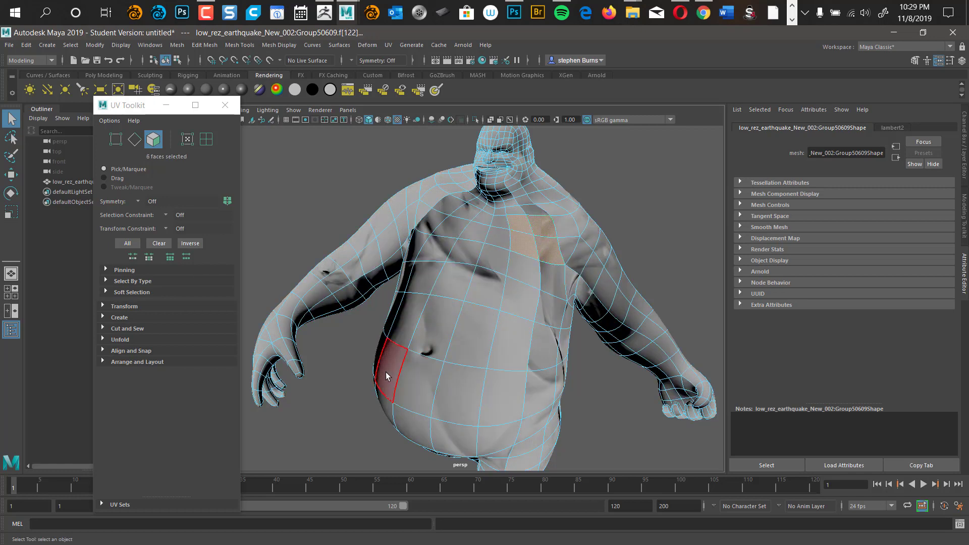
scroll(343, 373, "up", 3)
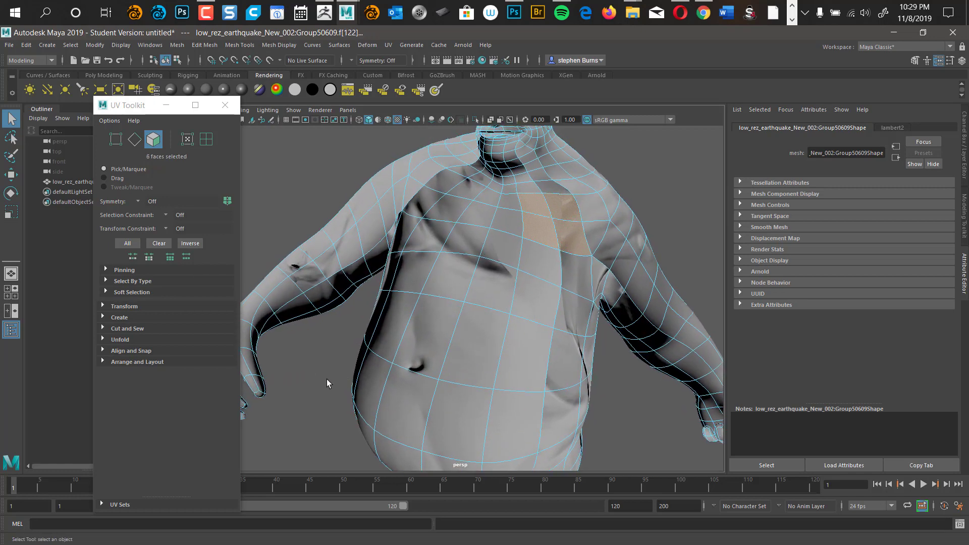
left_click_drag(327, 383, 524, 244, "alt")
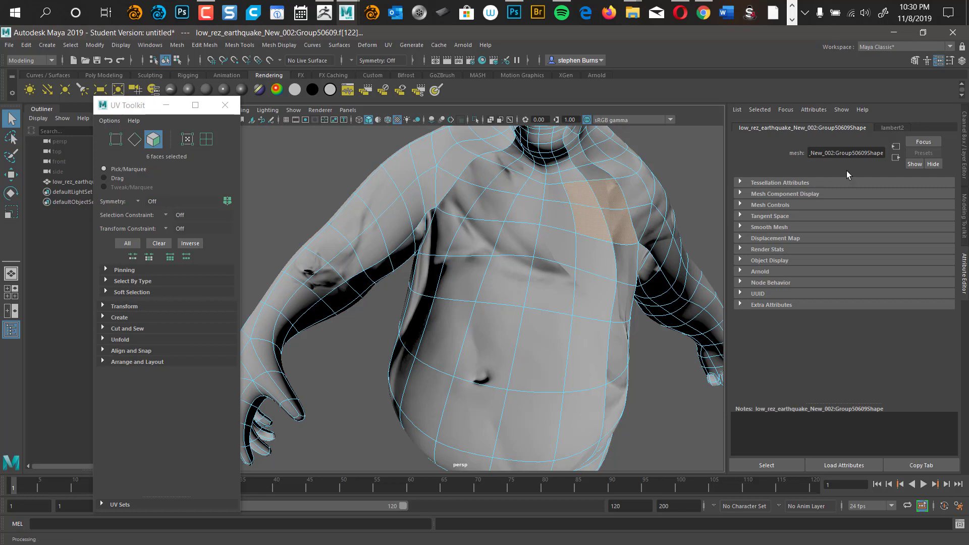
- Check the lambert2 material and mesh shape attributes, and switch the character mesh to UV selection mode
left_click(889, 127)
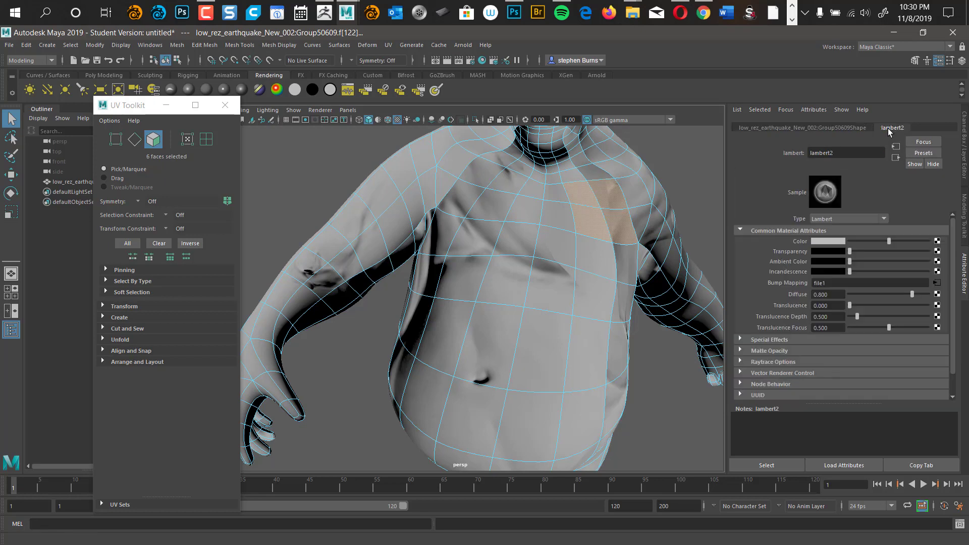
left_click(834, 127)
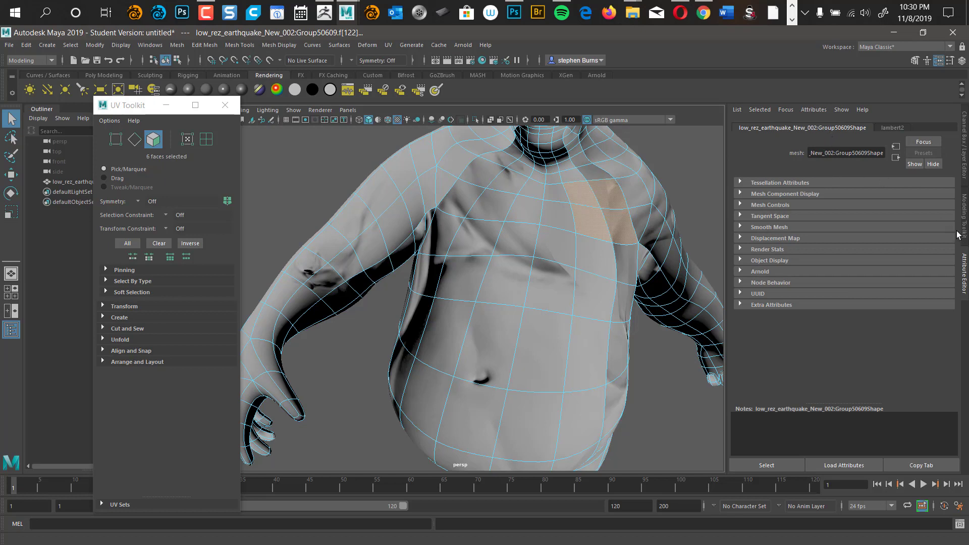
left_click(590, 256)
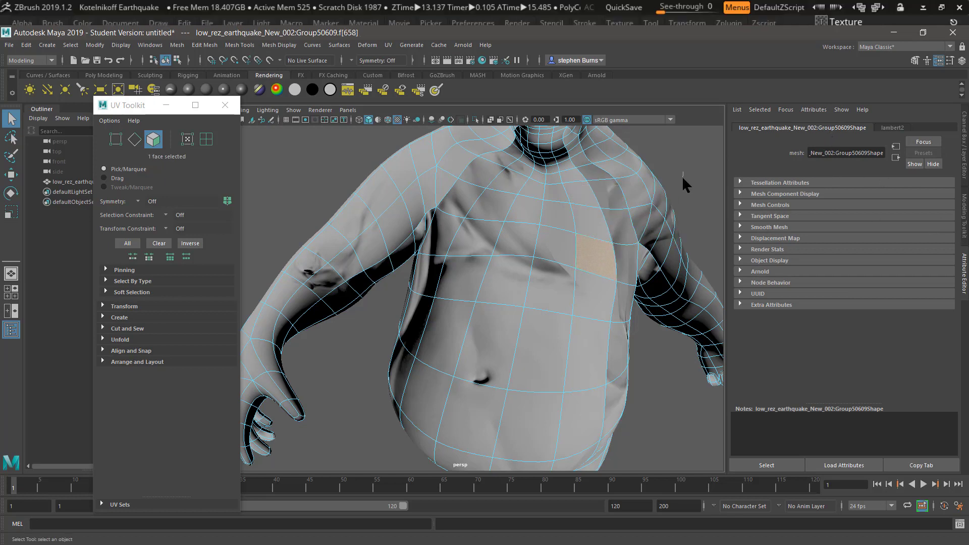
right_click_drag(682, 176, 670, 197)
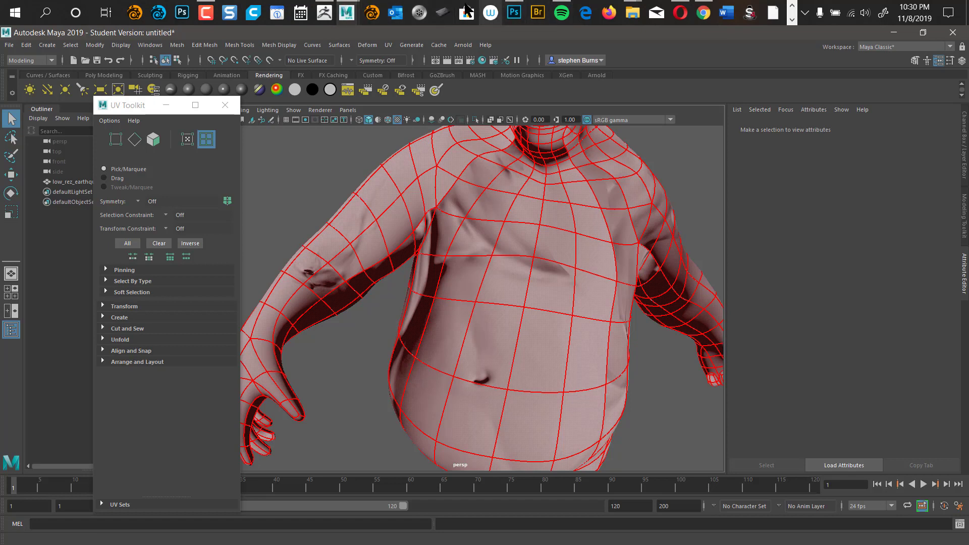
- Switch to ZBrush and review the tool's Normal Map settings, including the Tangent, Adaptive and channel flip options
left_click_drag(417, 13, 396, 13)
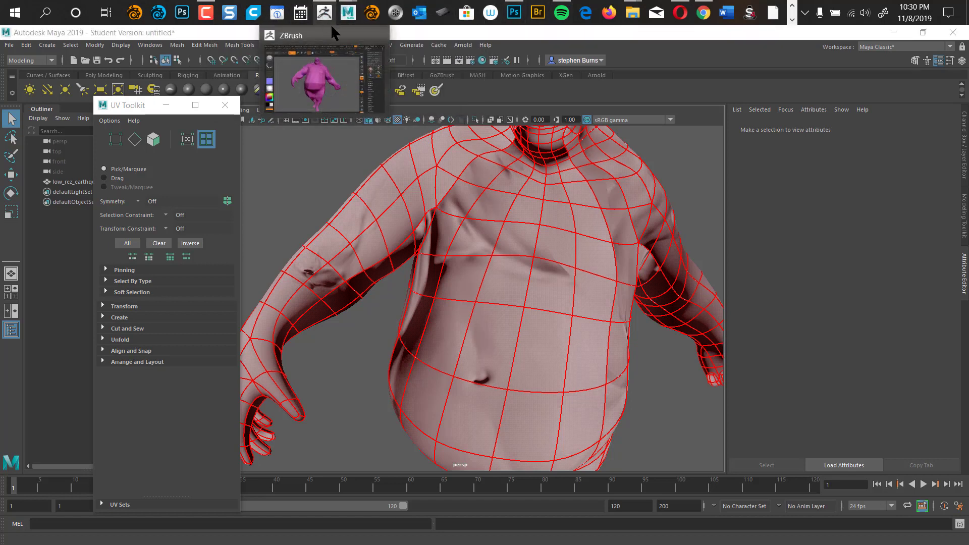
left_click(317, 26)
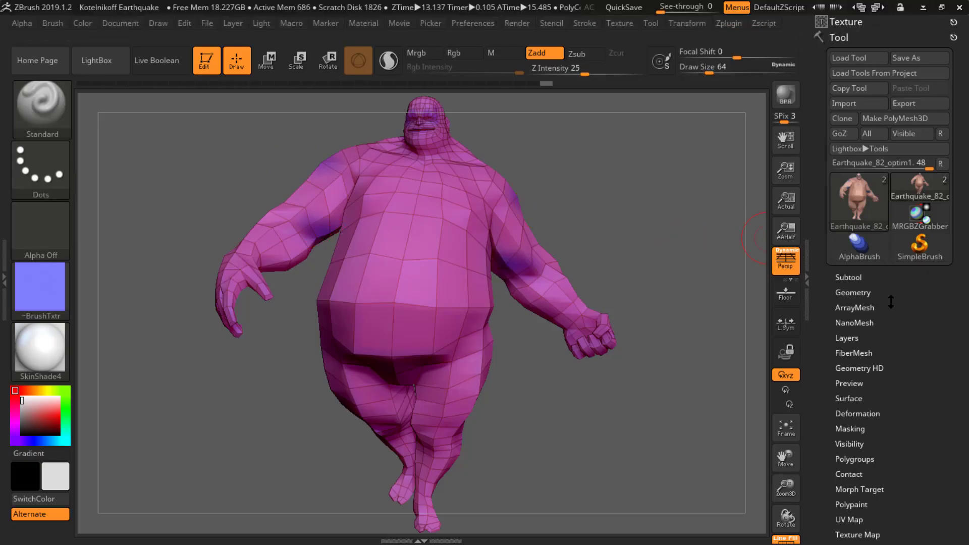
left_click_drag(921, 437, 916, 328)
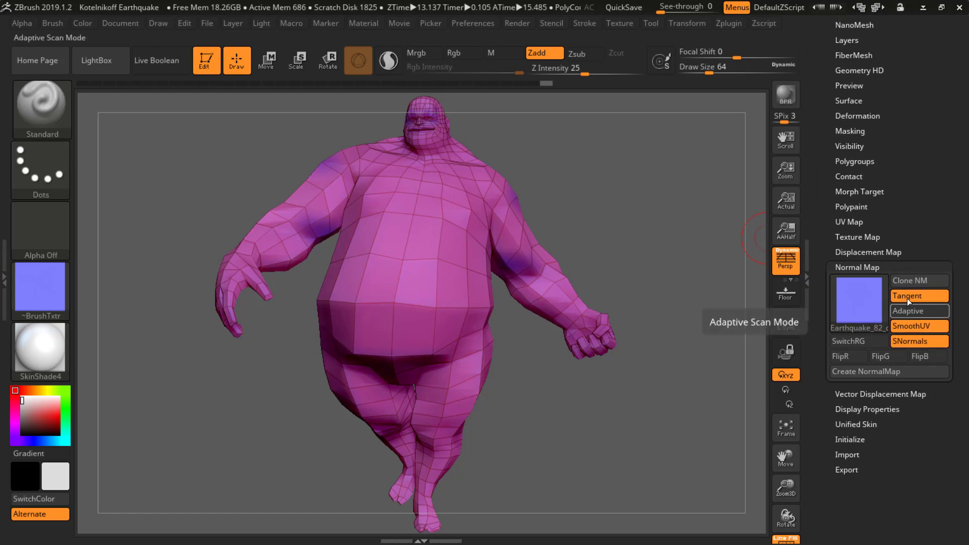
left_click_drag(902, 262, 916, 210)
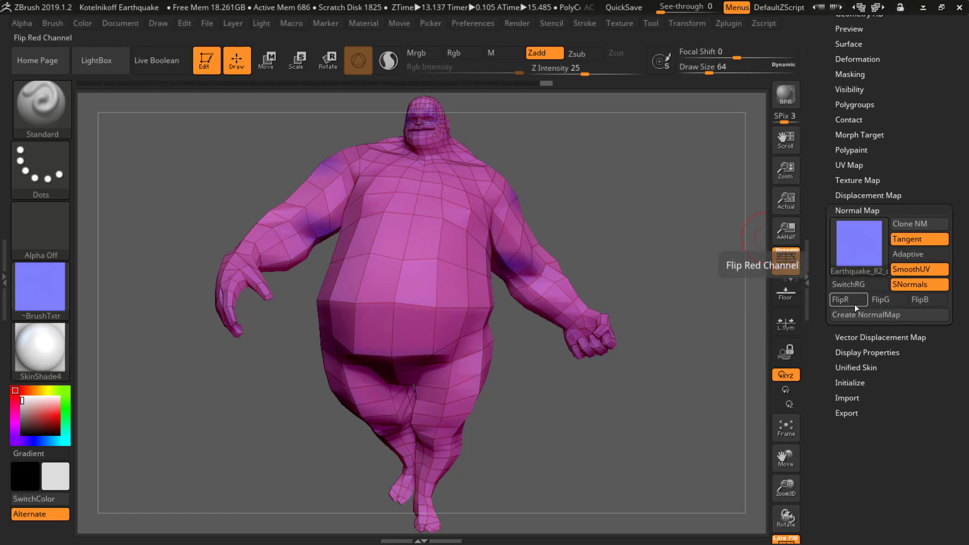